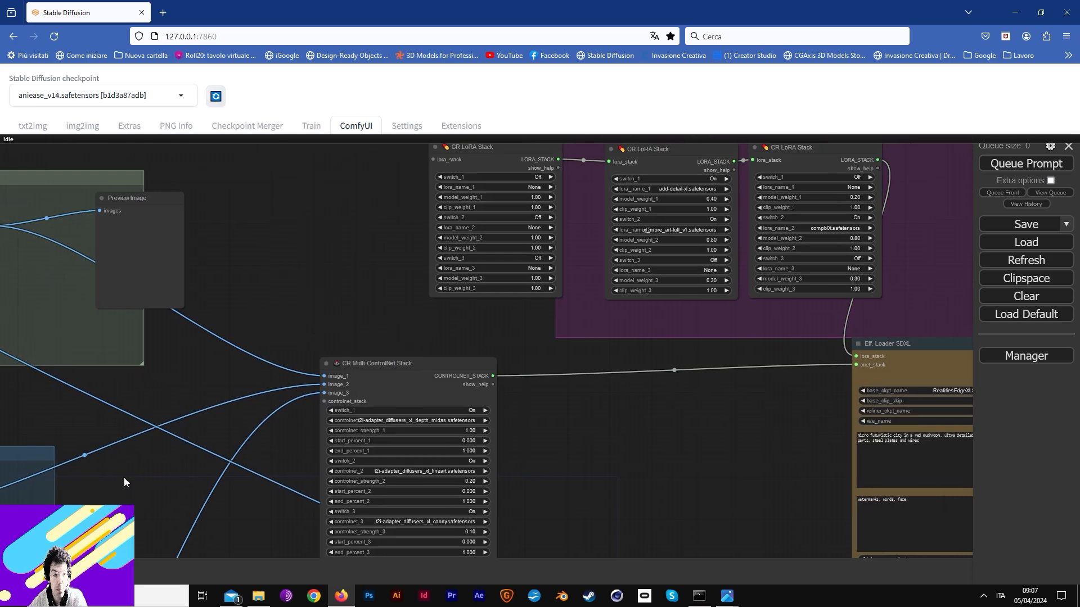
# Step: Examine the workflow from the LoRA and Multi-ControlNet stacks through the SDXL samplers to the upscale group
pyautogui.moveTo(715, 390); pyautogui.dragTo(295, 218)
pyautogui.moveTo(434, 285); pyautogui.dragTo(487, 213)
pyautogui.moveTo(439, 422); pyautogui.dragTo(466, 180)
pyautogui.scroll(-4, 524, 315)
pyautogui.moveTo(685, 291); pyautogui.dragTo(308, 384)
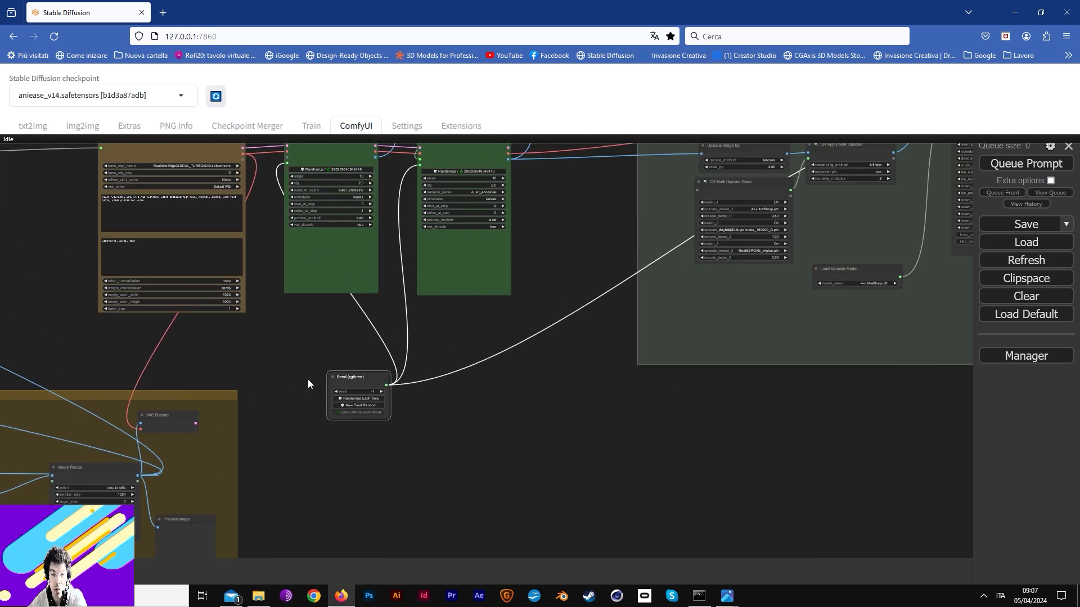
pyautogui.moveTo(649, 243); pyautogui.dragTo(568, 431)
pyautogui.scroll(3, 568, 428)
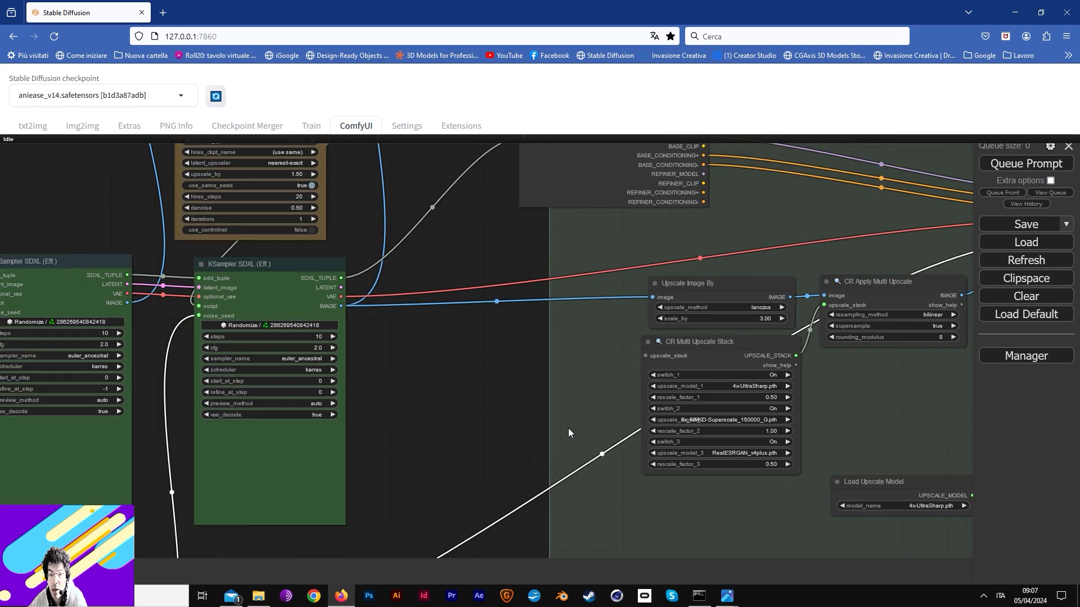
pyautogui.scroll(-5, 568, 430)
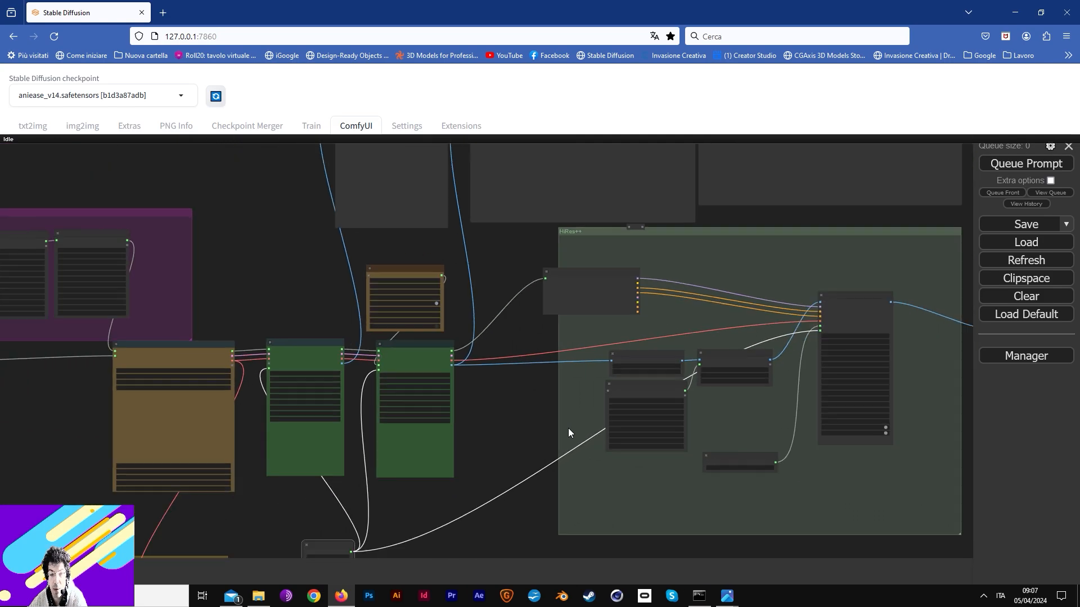
pyautogui.scroll(-2, 568, 427)
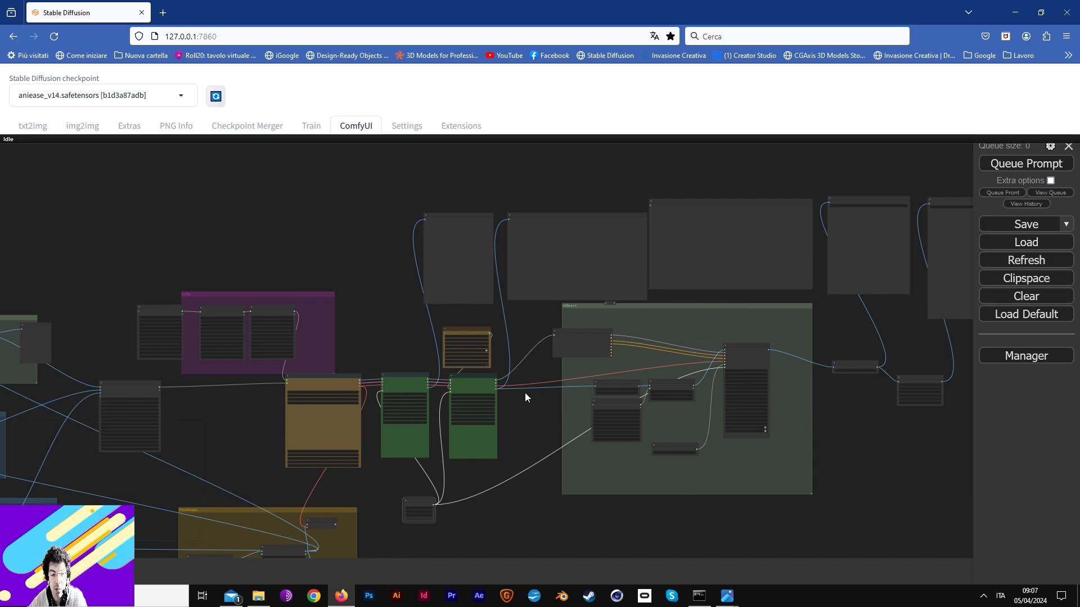
pyautogui.moveTo(381, 349); pyautogui.dragTo(436, 264)
# Step: Place the pink mushroom reference photo and the ComfyUI_00163 render side by side for comparison
pyautogui.moveTo(1079, 107); pyautogui.dragTo(266, 102)
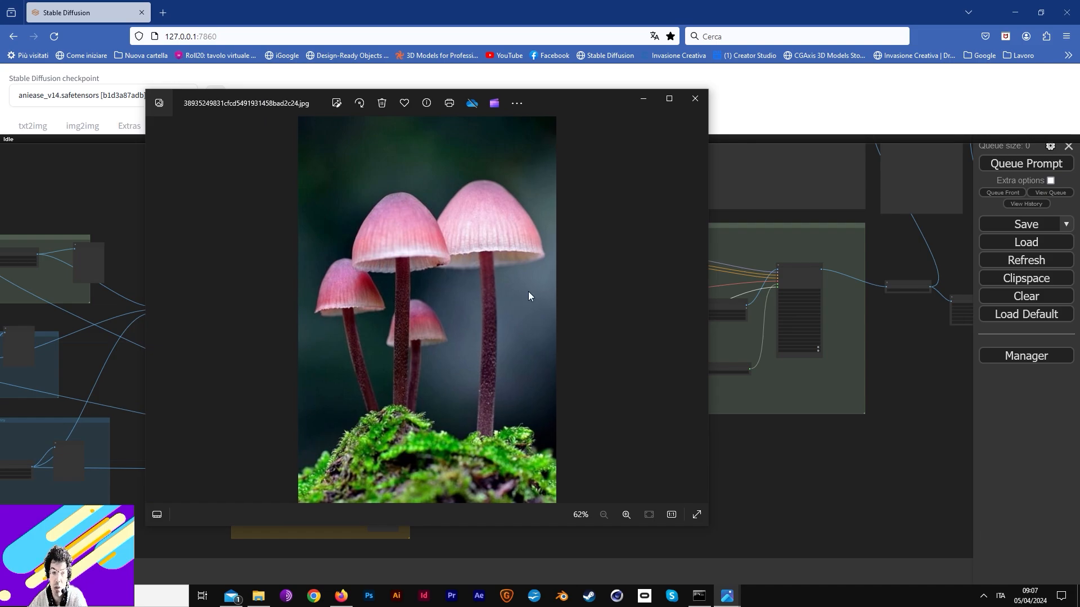
pyautogui.moveTo(582, 101); pyautogui.dragTo(510, 75)
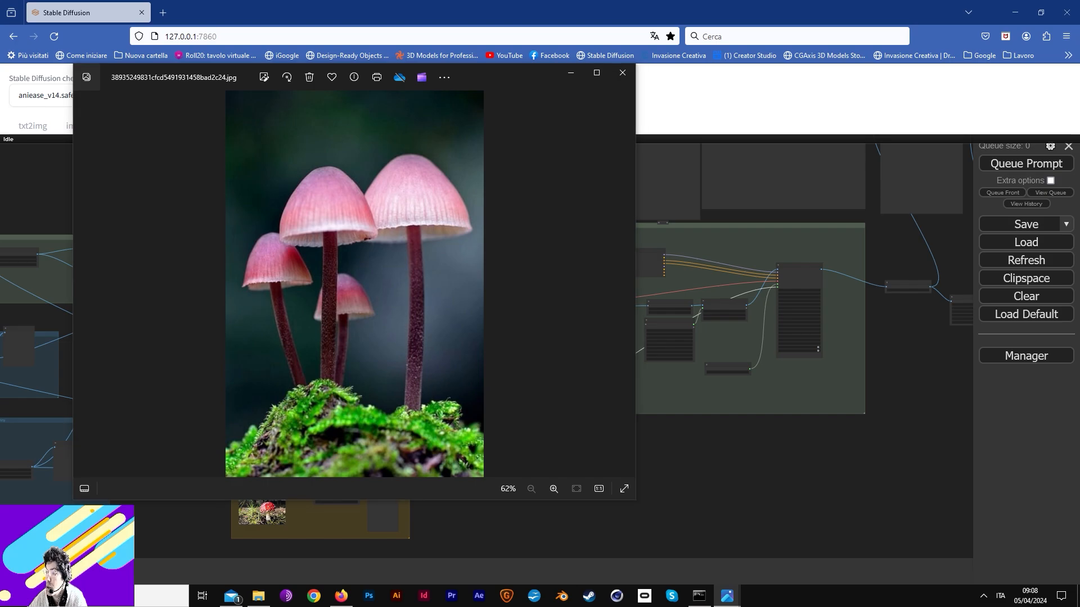
pyautogui.moveTo(897, 113); pyautogui.dragTo(866, 82)
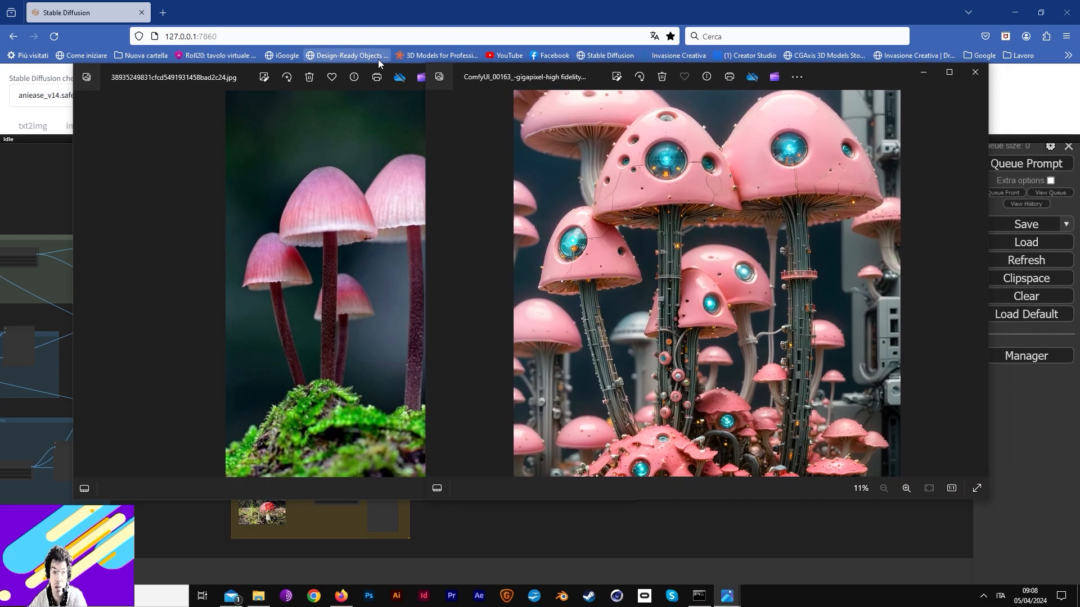
pyautogui.moveTo(196, 77); pyautogui.dragTo(70, 70)
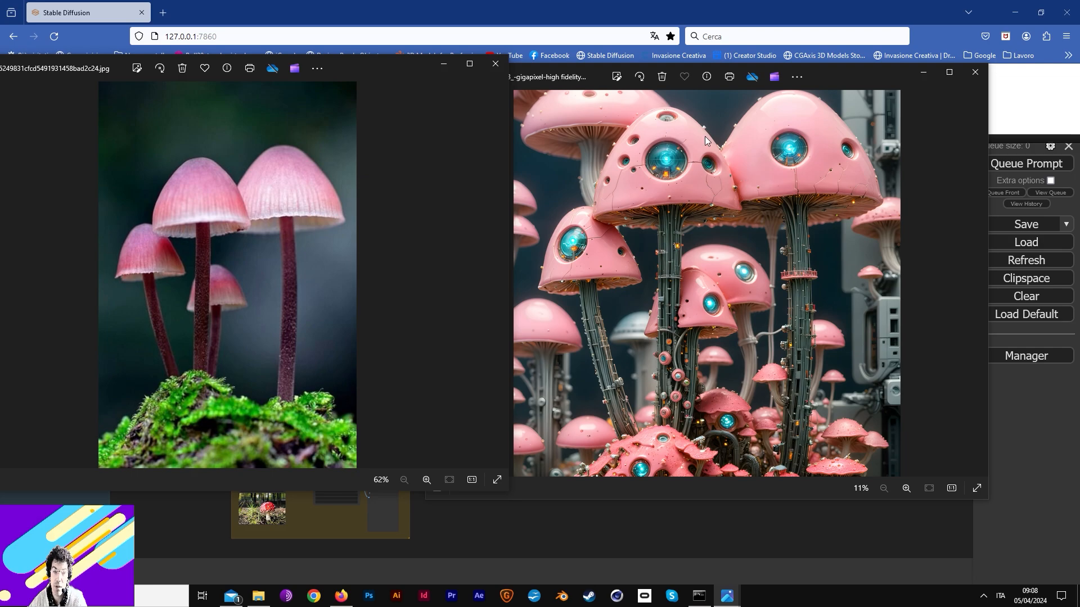
# Step: Inspect the mechanical details of the mushroom render up close and close both image windows
pyautogui.scroll(5, 706, 140)
pyautogui.scroll(5, 664, 252)
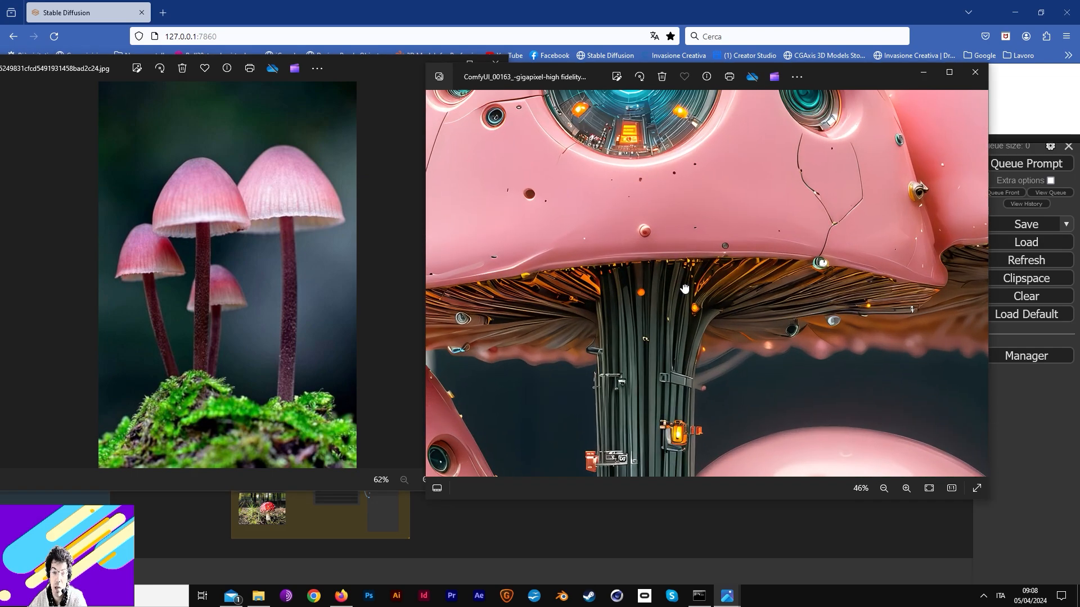
pyautogui.moveTo(684, 290); pyautogui.dragTo(707, 408)
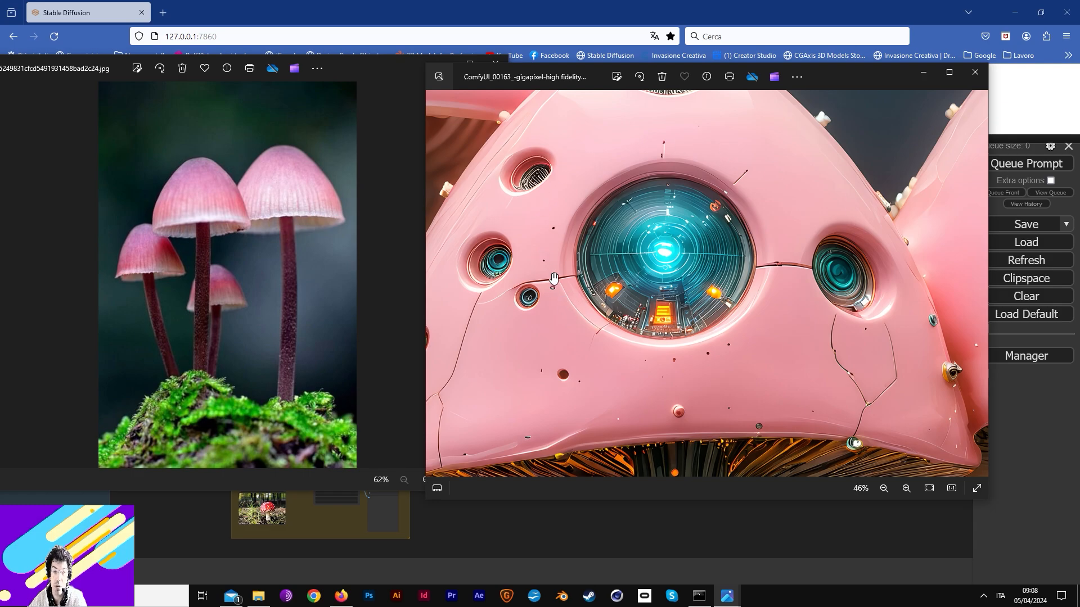
pyautogui.scroll(-6, 554, 278)
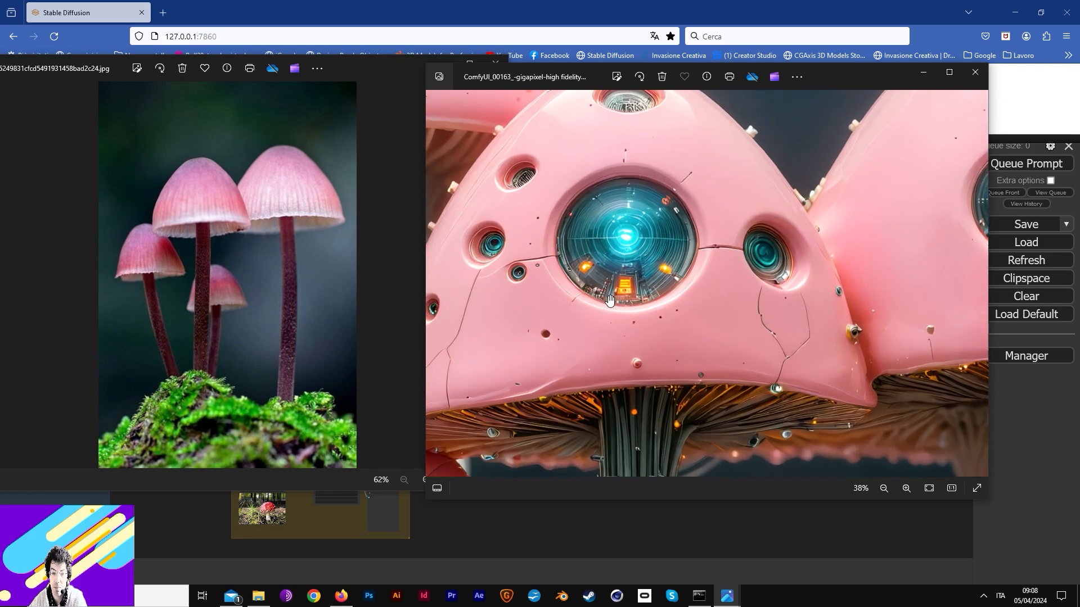
pyautogui.scroll(-2, 649, 318)
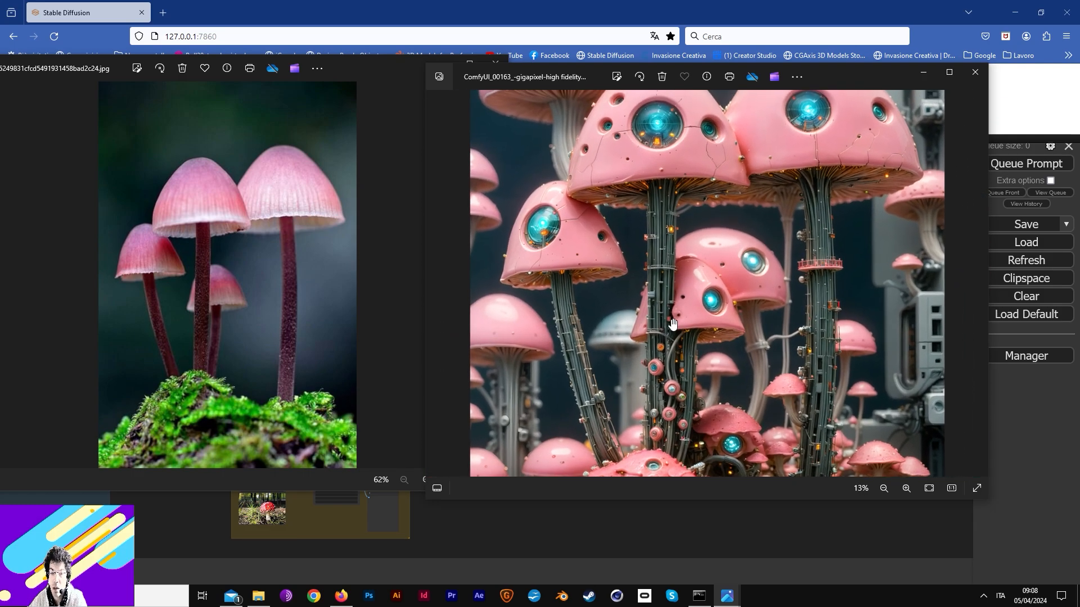
pyautogui.click(976, 74)
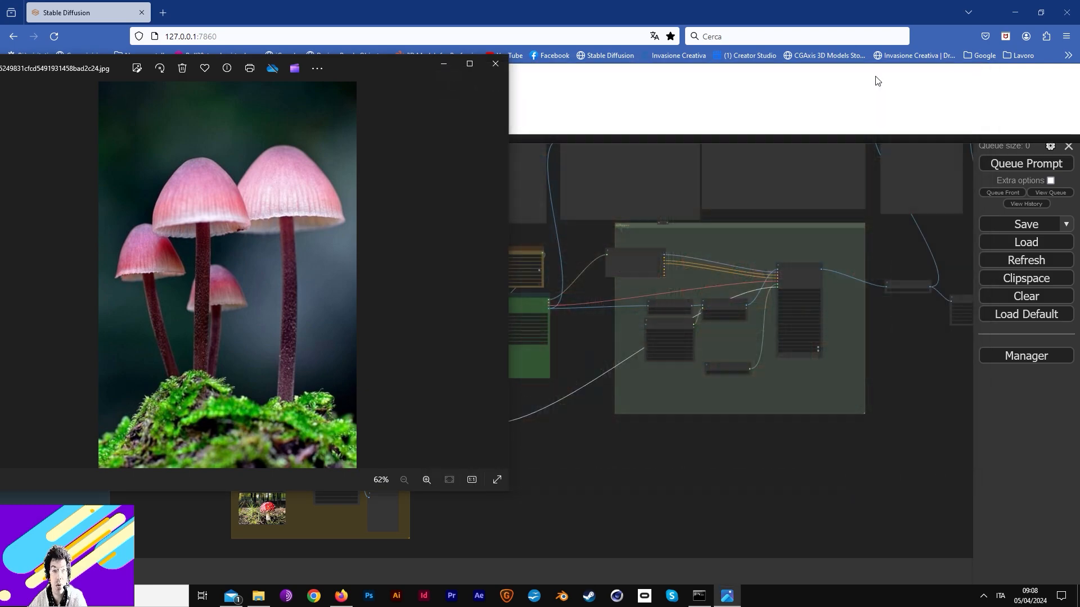
pyautogui.click(495, 64)
# Step: Show the browser full screen and review the node groups across the entire workflow
pyautogui.press('F11')
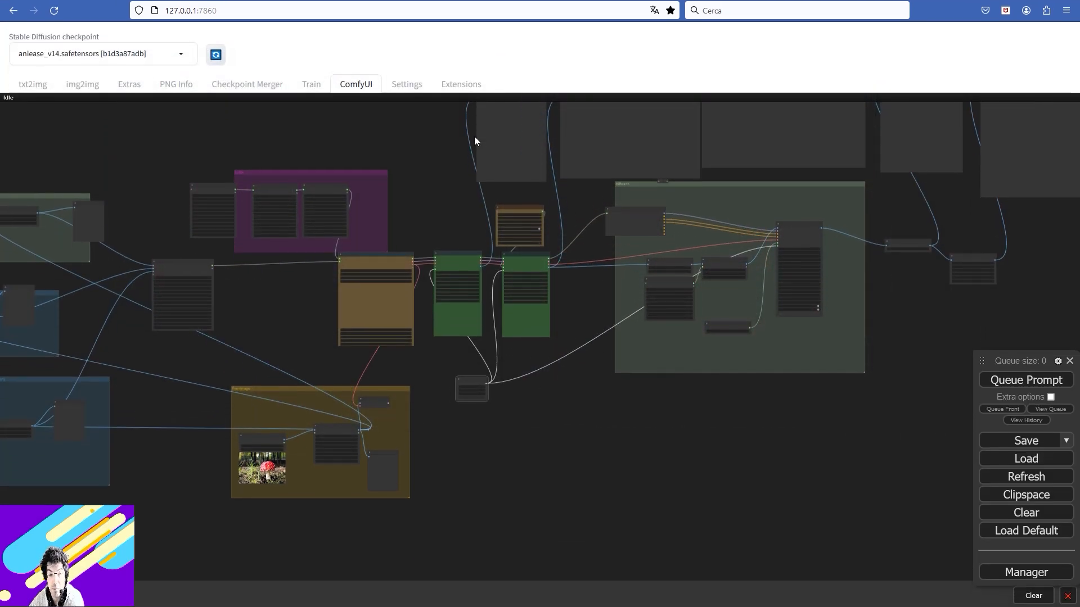
pyautogui.moveTo(266, 323); pyautogui.dragTo(611, 307)
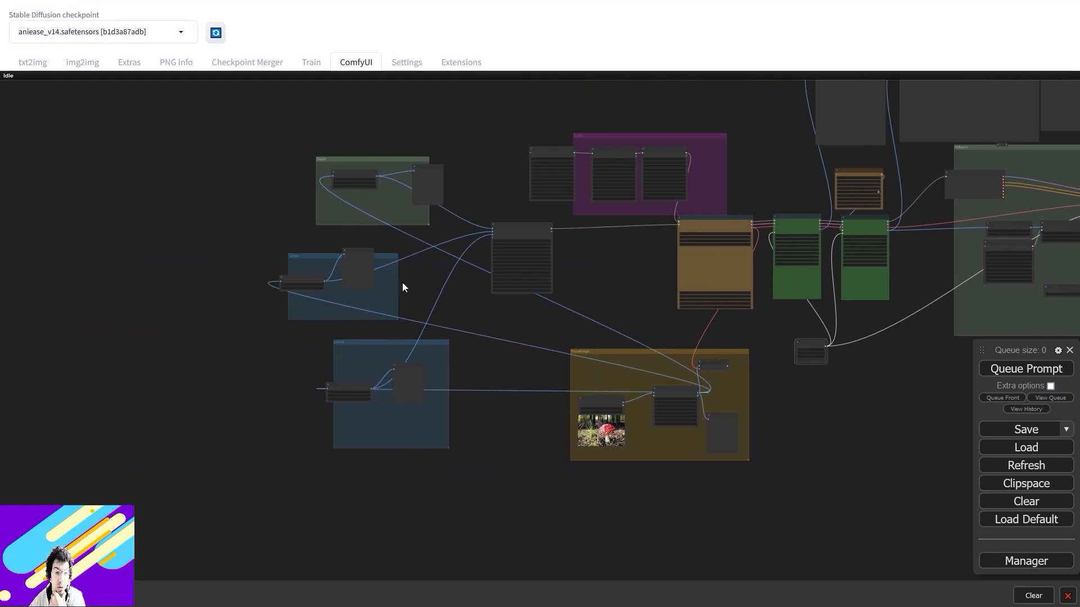
pyautogui.moveTo(649, 242); pyautogui.dragTo(209, 242)
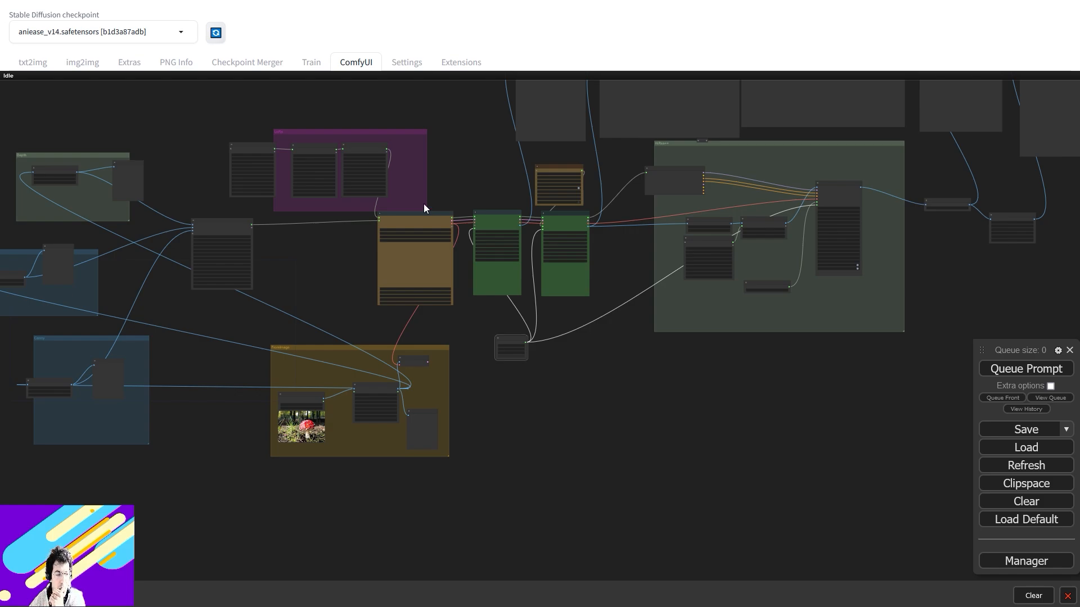
pyautogui.moveTo(617, 381); pyautogui.dragTo(483, 447)
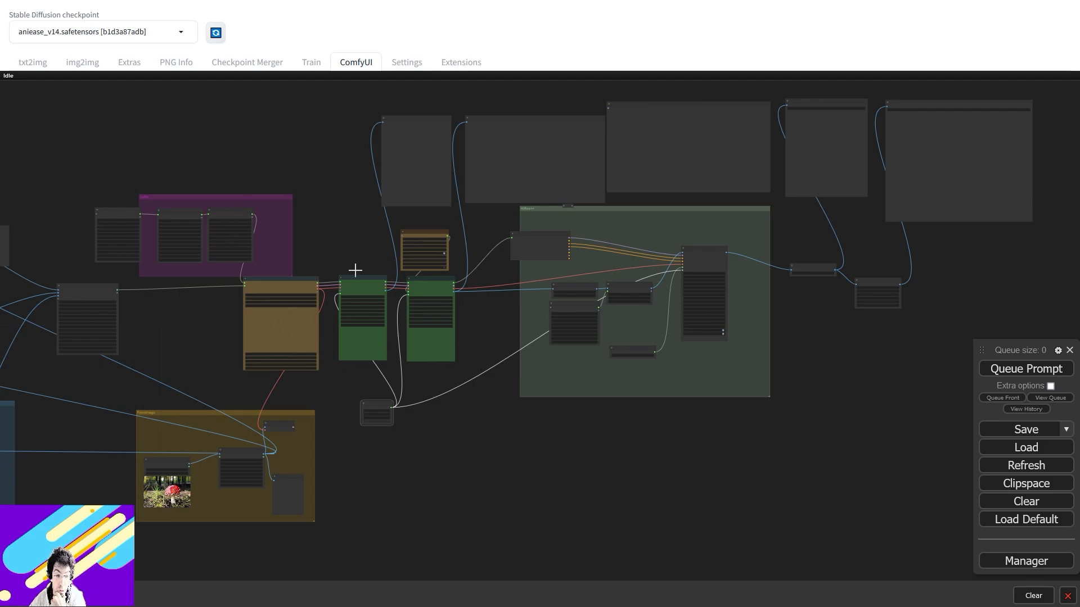
pyautogui.moveTo(261, 388); pyautogui.dragTo(463, 274)
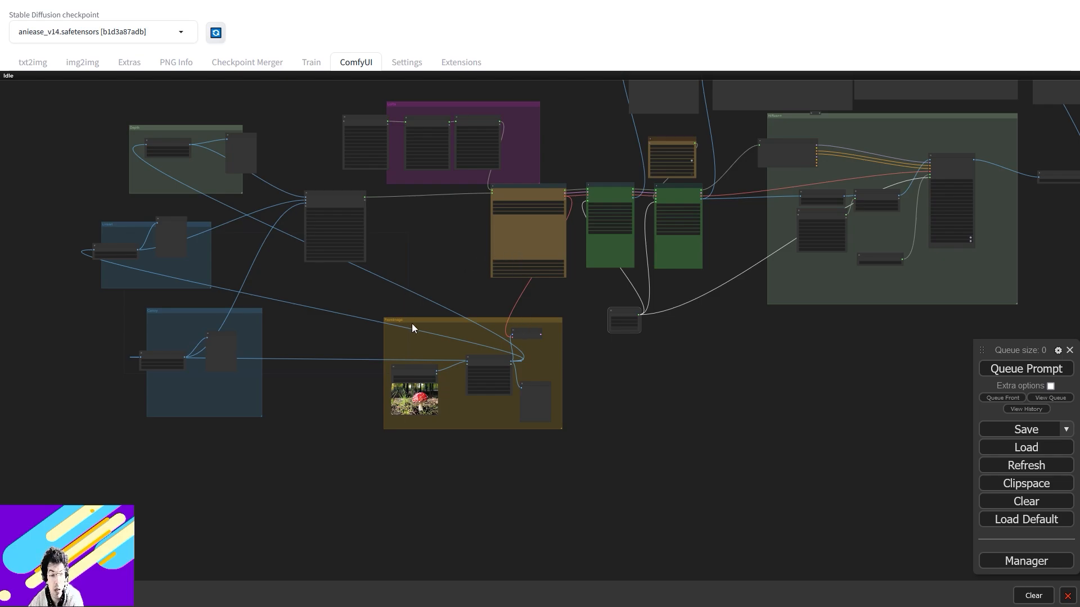
# Step: Reposition the Load Image and Image Resize nodes inside the FromImage group
pyautogui.scroll(10, 423, 333)
pyautogui.scroll(-1, 423, 333)
pyautogui.moveTo(568, 350); pyautogui.dragTo(496, 204)
pyautogui.scroll(1, 550, 253)
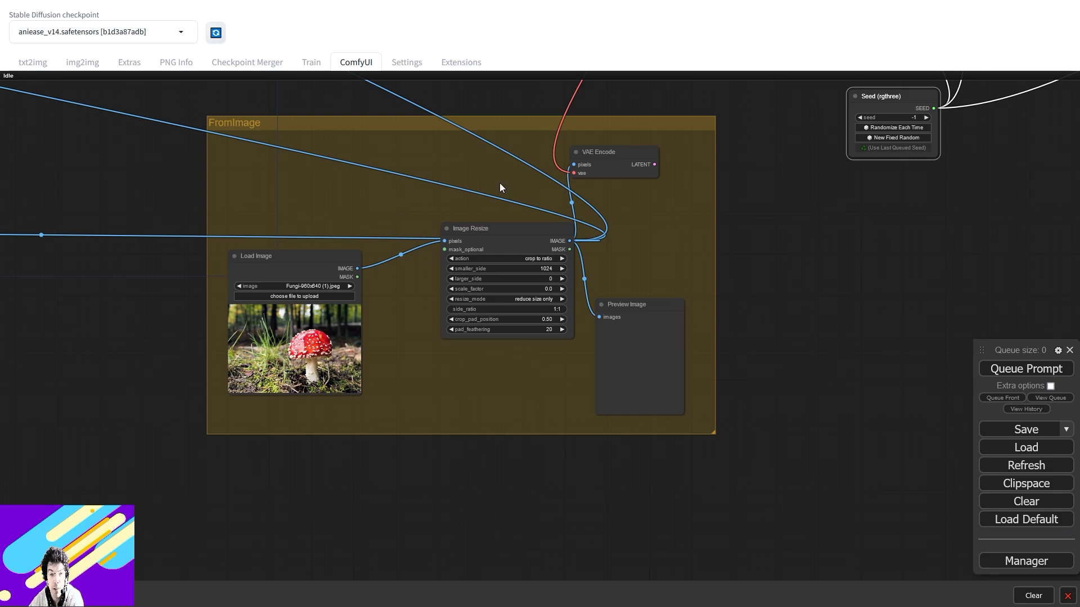
pyautogui.moveTo(312, 257); pyautogui.dragTo(338, 239)
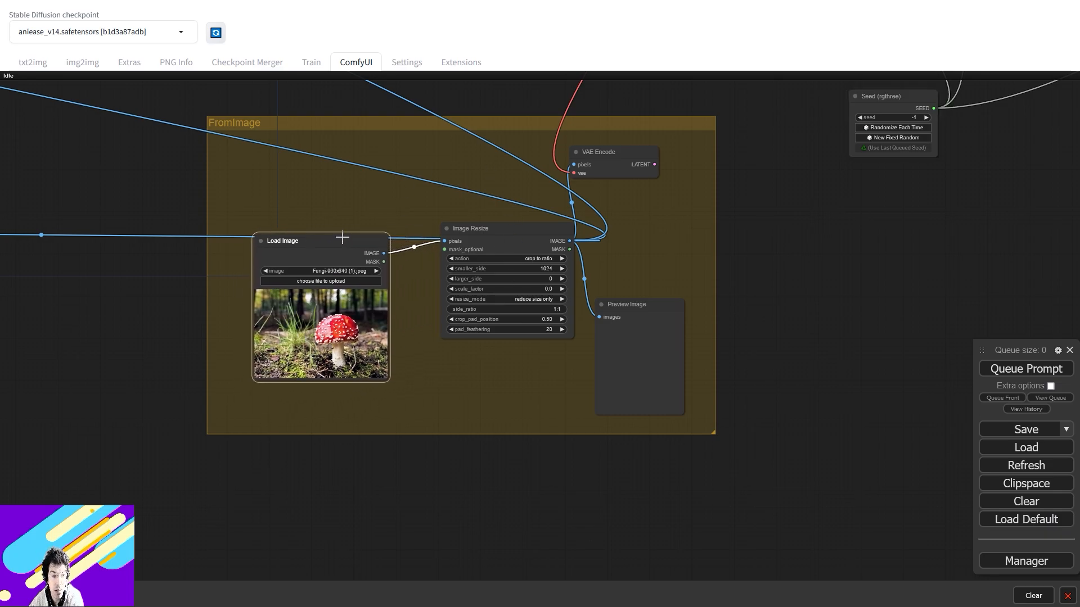
pyautogui.scroll(-1, 481, 237)
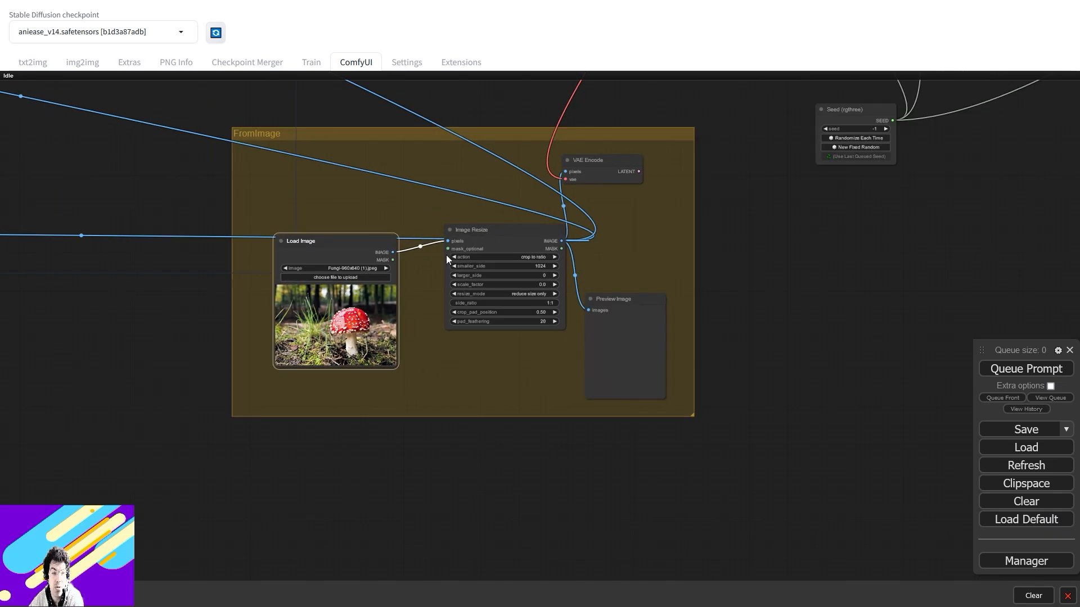
pyautogui.moveTo(508, 238); pyautogui.dragTo(489, 238)
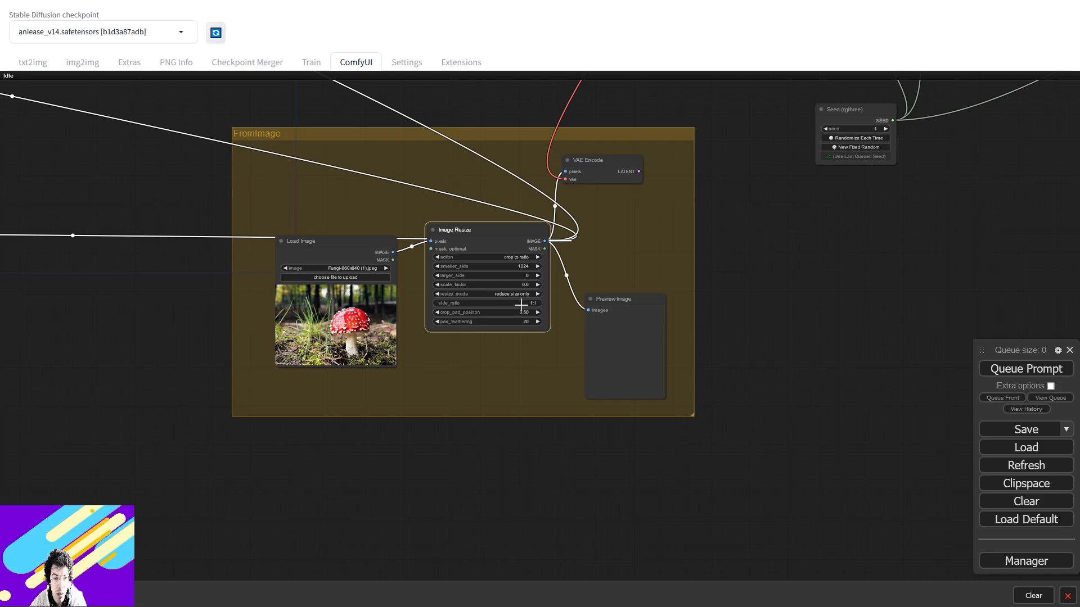
# Step: Queue the prompt to run the workflow and display the list of running and pending jobs
pyautogui.scroll(8, 521, 304)
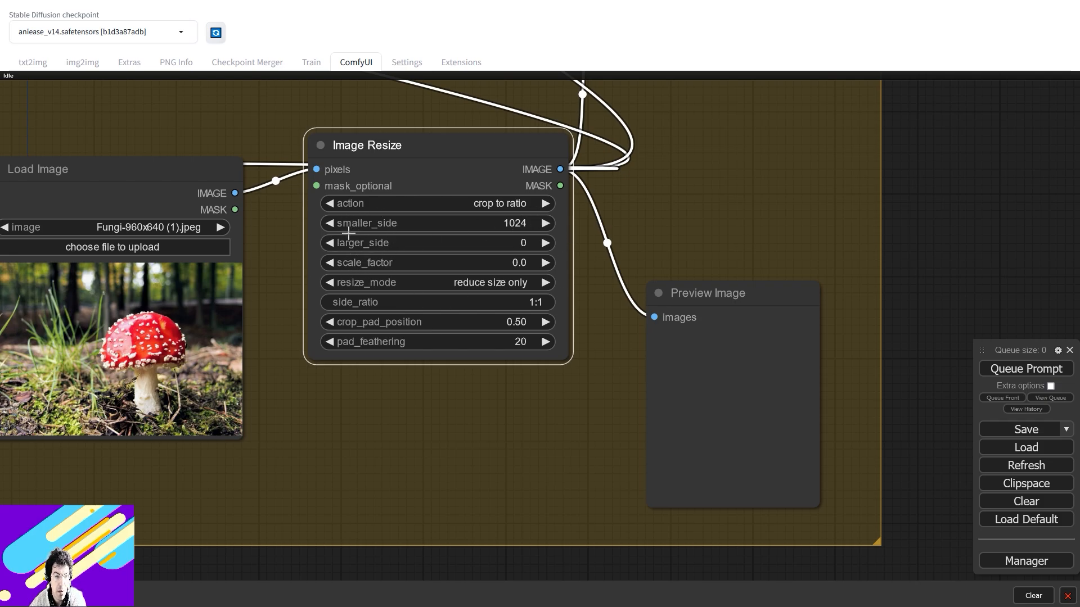
pyautogui.scroll(-10, 678, 262)
pyautogui.moveTo(677, 262); pyautogui.dragTo(677, 342)
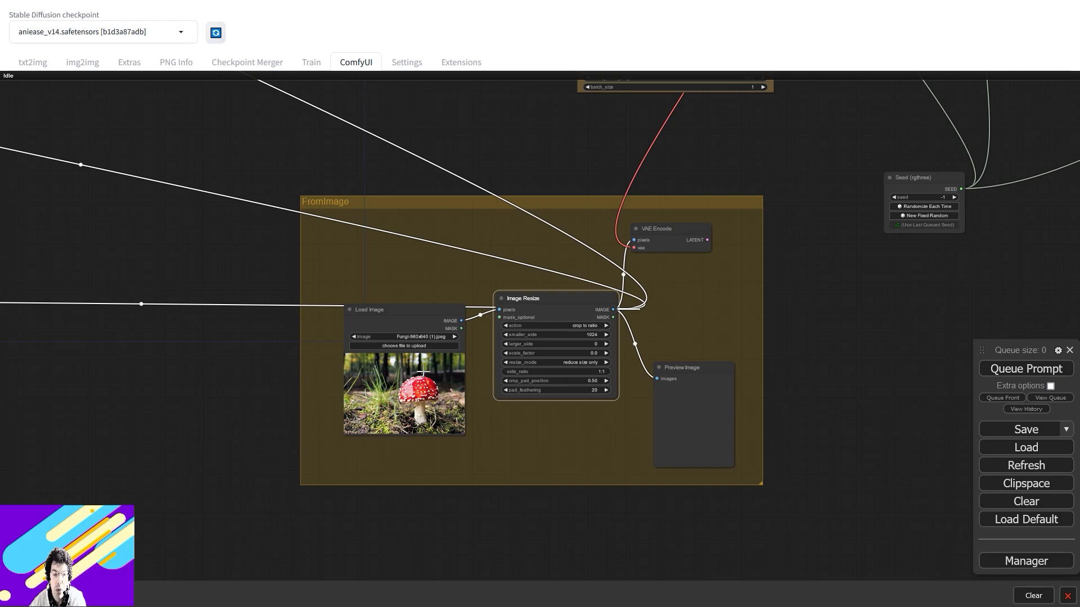
pyautogui.click(1033, 374)
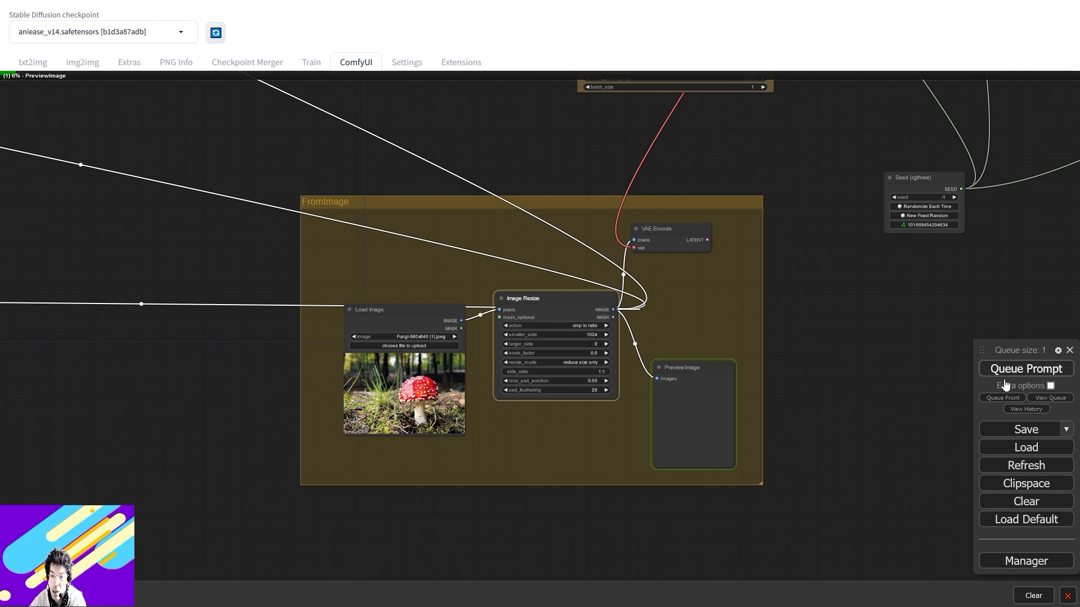
pyautogui.click(1052, 398)
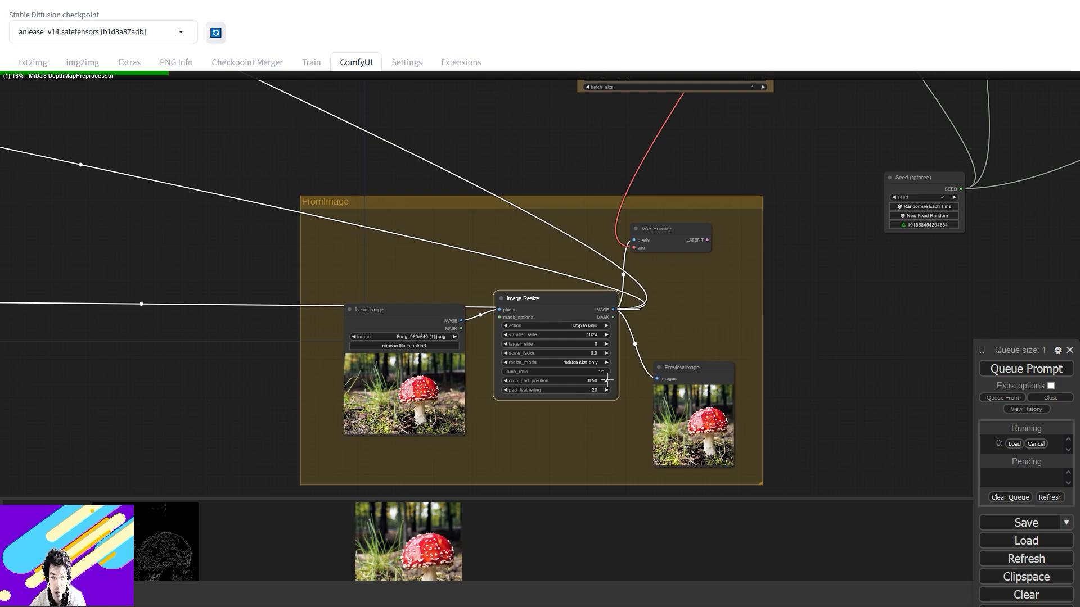
# Step: Load the blue mushroom photo from the Control folder into the Load Image node
pyautogui.scroll(5, 627, 326)
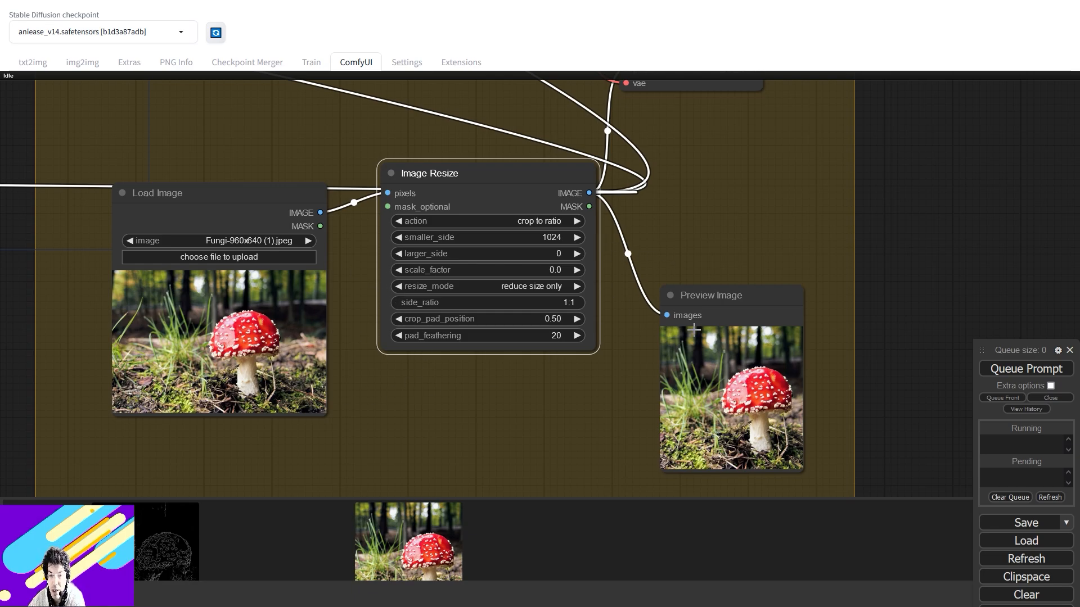
pyautogui.scroll(1, 734, 263)
pyautogui.moveTo(730, 273)
pyautogui.mouseDown()
pyautogui.moveTo(638, 218)
pyautogui.moveTo(672, 209)
pyautogui.moveTo(719, 248)
pyautogui.moveTo(721, 266)
pyautogui.mouseUp()
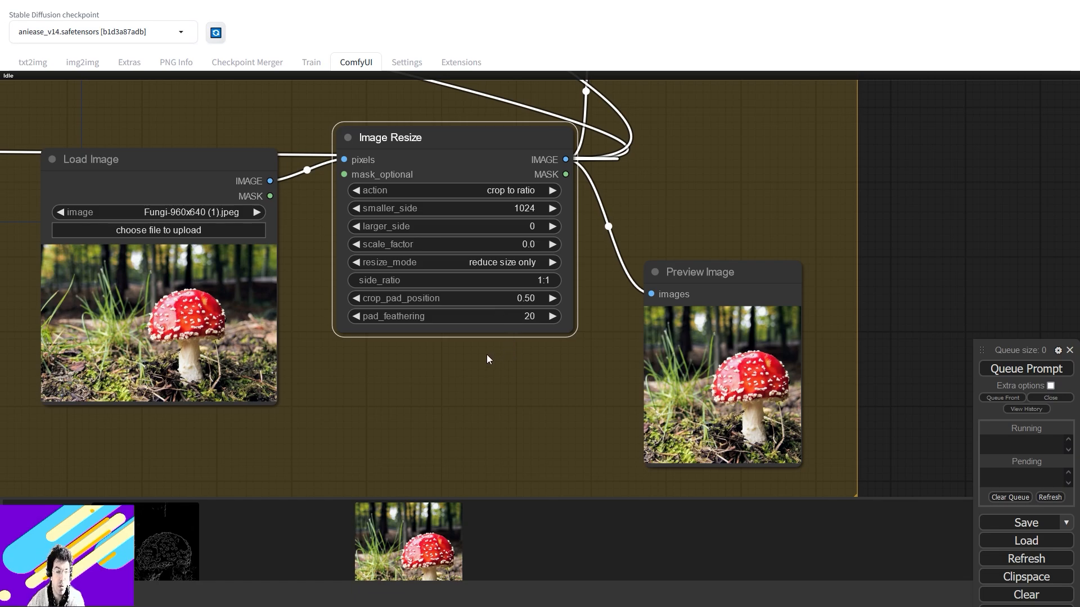
pyautogui.scroll(-7, 316, 270)
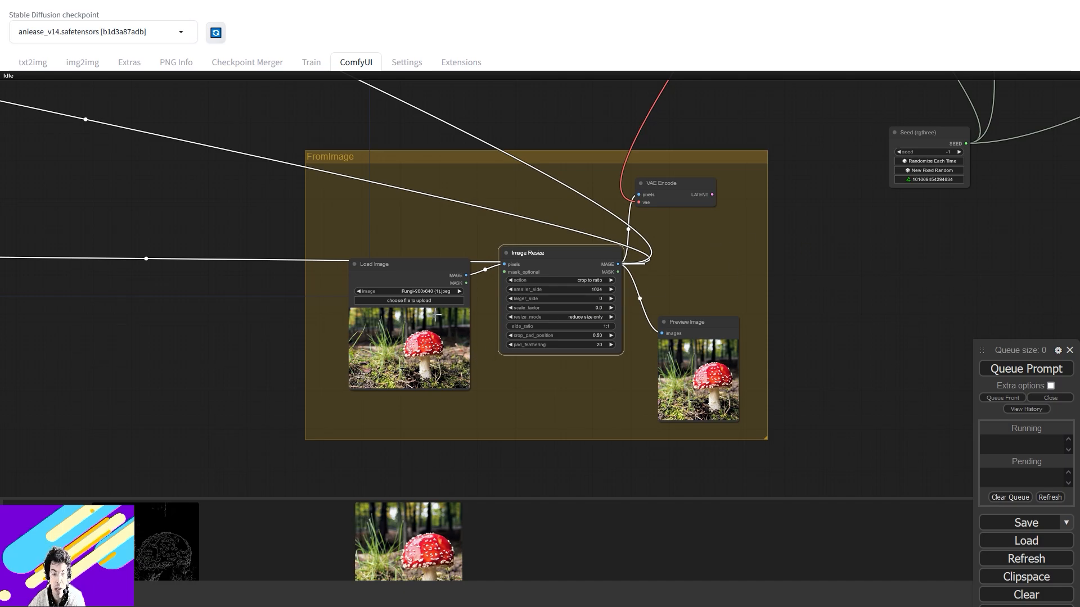
pyautogui.click(424, 300)
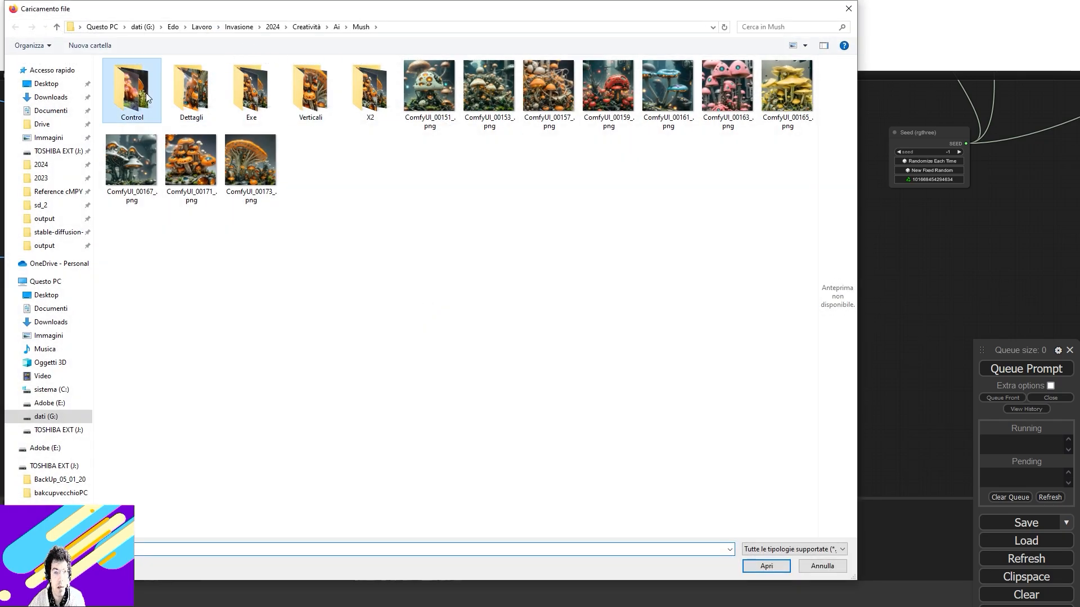
pyautogui.doubleClick(147, 93)
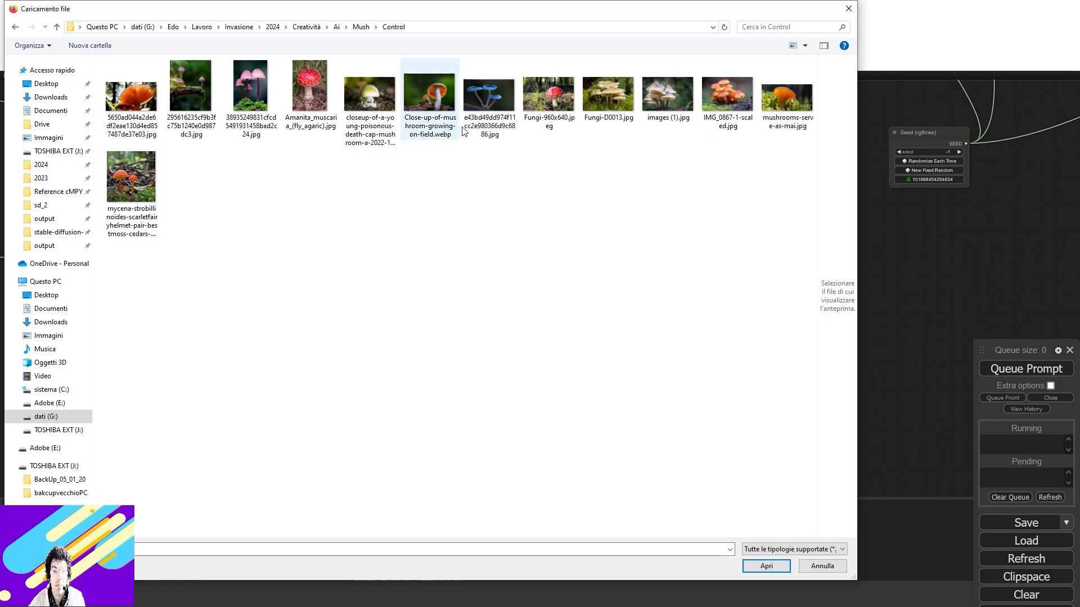
pyautogui.click(503, 110)
pyautogui.doubleClick(503, 111)
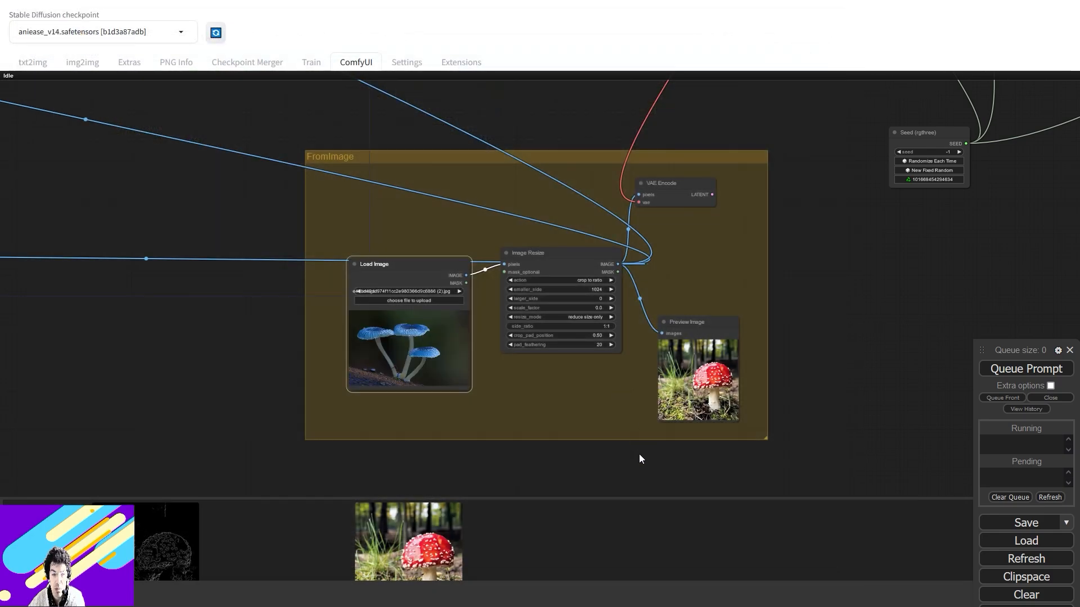
# Step: Examine the blue mushroom photo in the Load Image node and the adjoining Image Resize settings
pyautogui.scroll(4, 496, 373)
pyautogui.scroll(-4, 495, 351)
pyautogui.scroll(10, 494, 351)
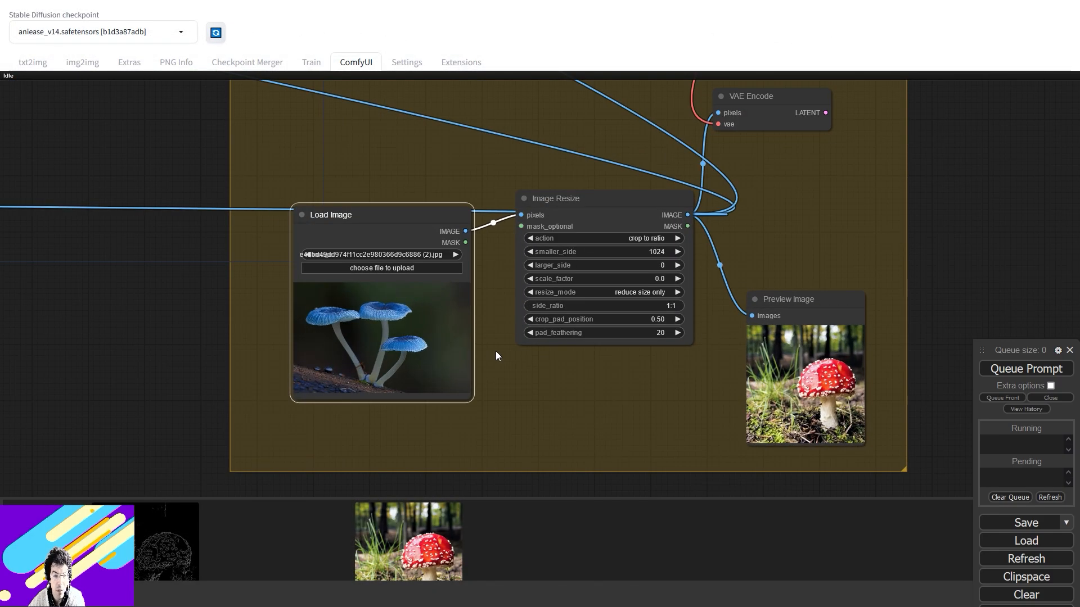
pyautogui.moveTo(487, 349); pyautogui.dragTo(810, 314)
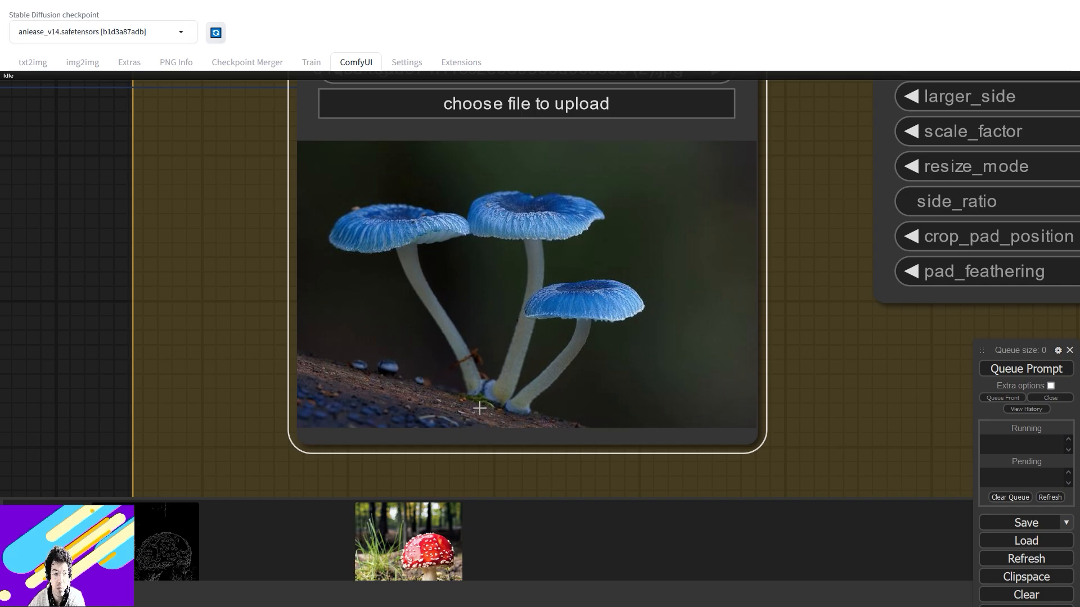
pyautogui.scroll(-4, 651, 387)
pyautogui.scroll(4, 651, 387)
pyautogui.scroll(-6, 652, 388)
pyautogui.scroll(-3, 651, 387)
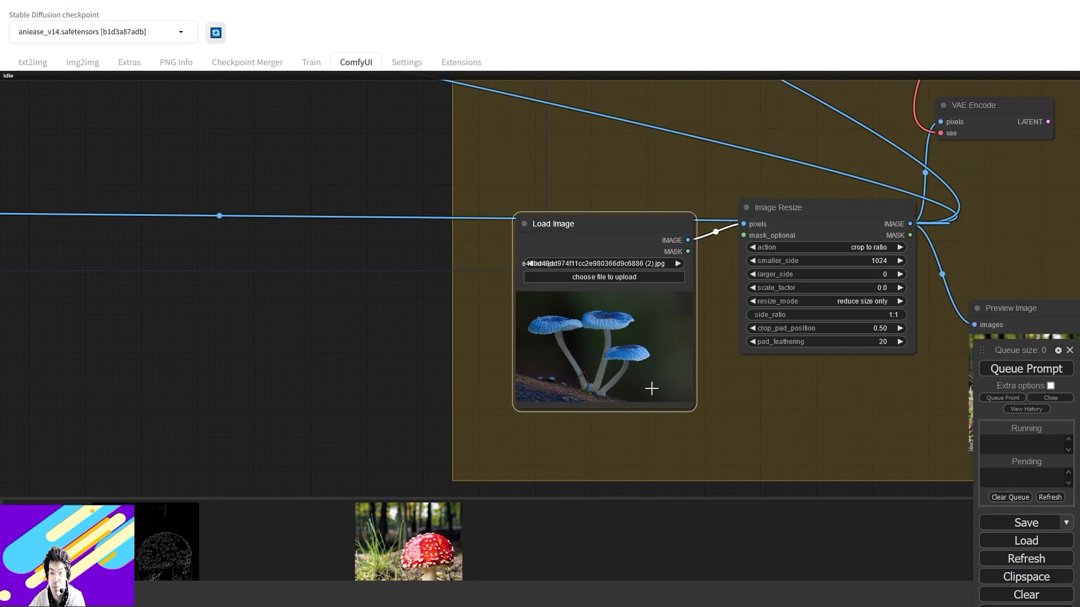
# Step: Move the Load Image node slightly lower within the FromImage group so its link to Image Resize is clear
pyautogui.scroll(-2, 831, 417)
pyautogui.moveTo(831, 416); pyautogui.dragTo(602, 400)
pyautogui.scroll(4, 533, 340)
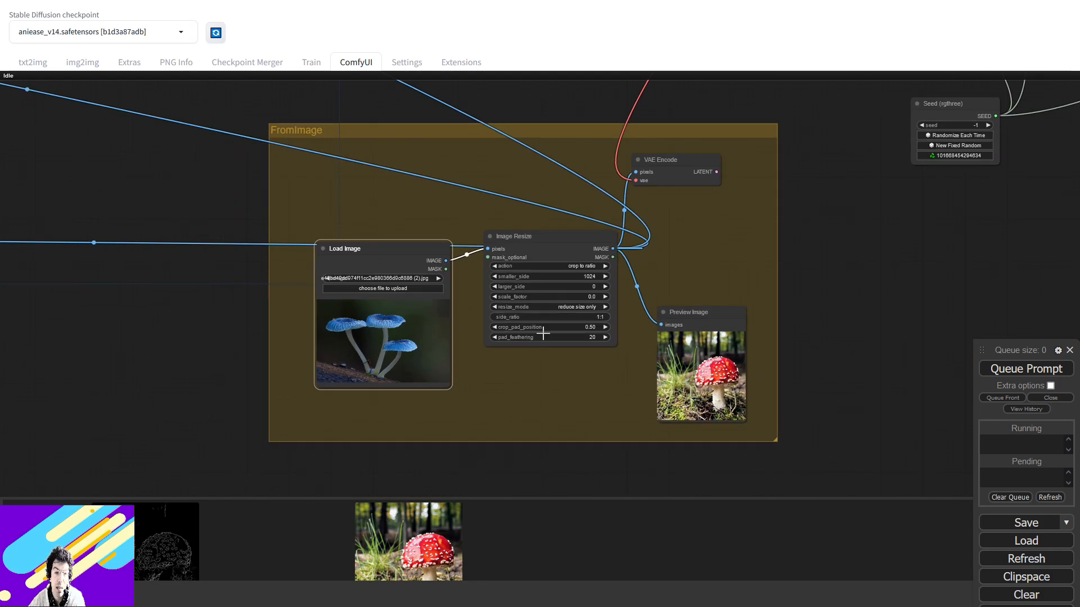
pyautogui.scroll(5, 620, 328)
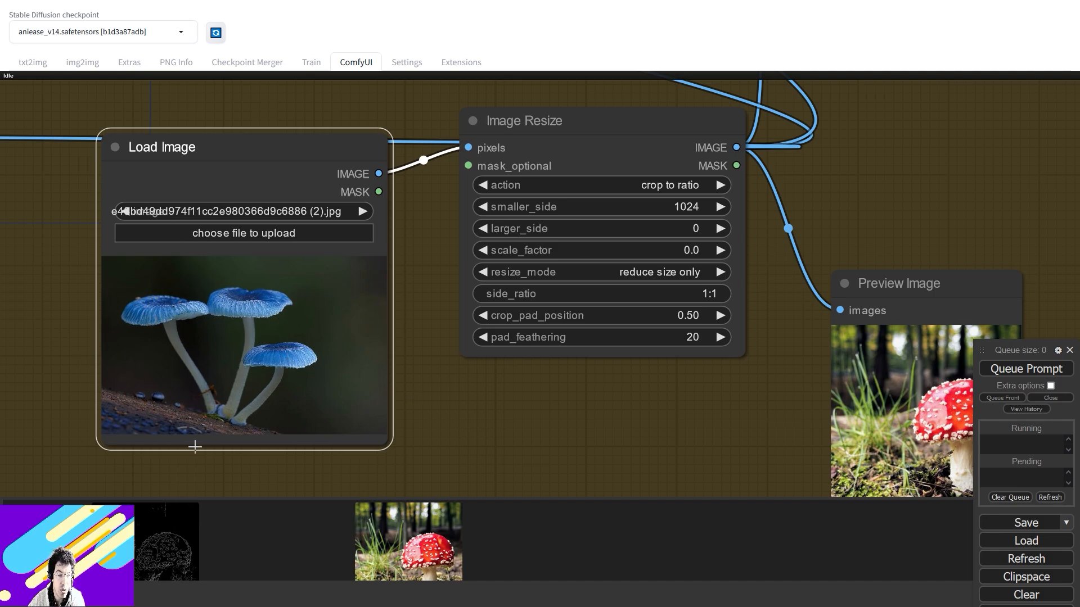
pyautogui.scroll(-10, 462, 337)
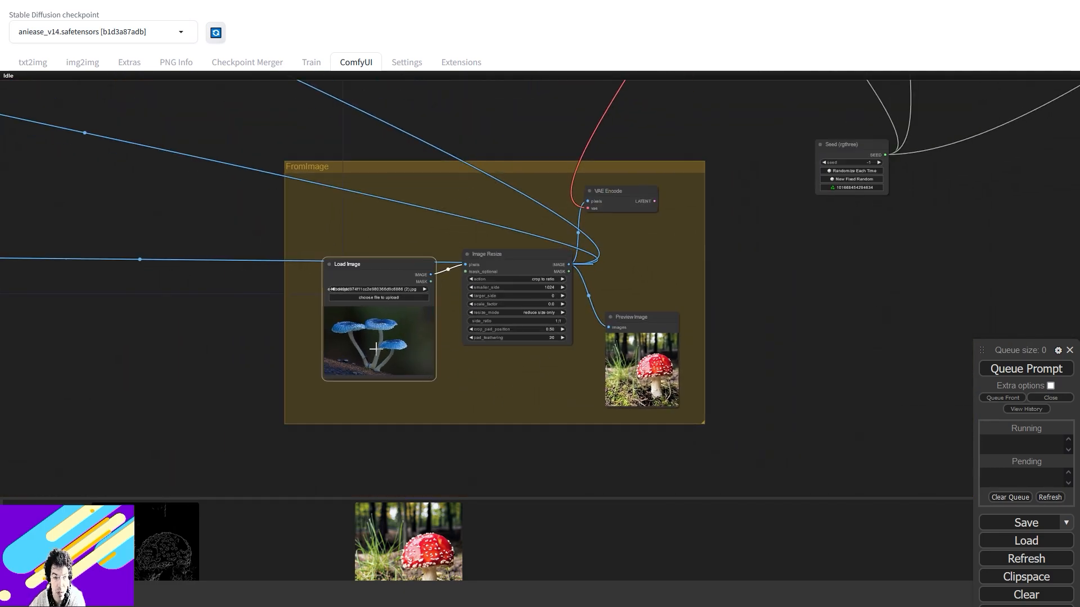
pyautogui.moveTo(368, 281)
pyautogui.mouseDown()
pyautogui.moveTo(365, 310)
pyautogui.moveTo(367, 292)
pyautogui.mouseUp()
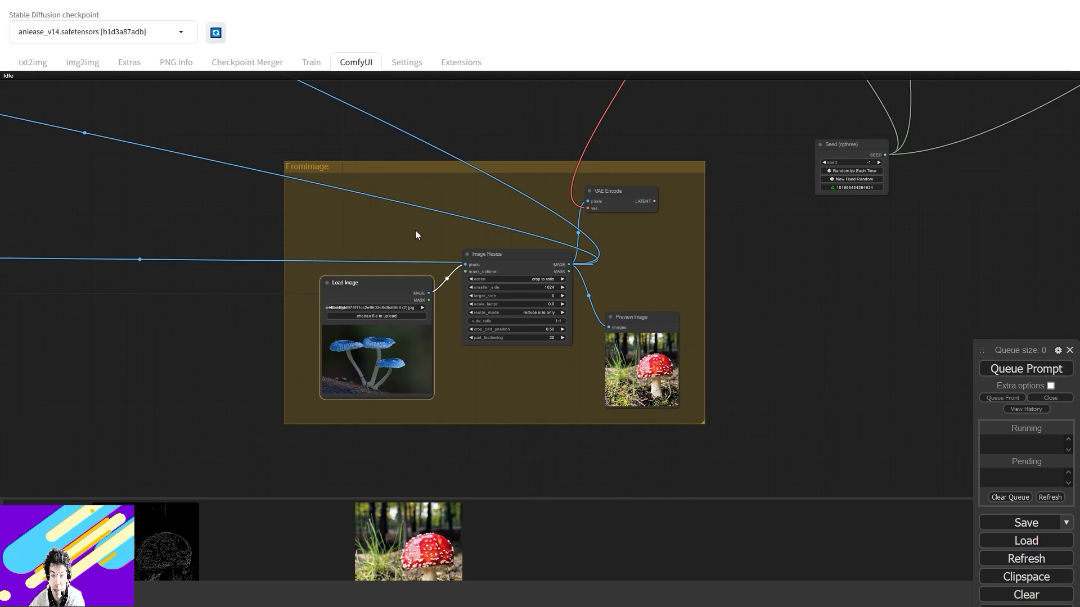
# Step: Reposition the preview node and the edge preprocessor node inside the Canny group
pyautogui.moveTo(343, 198); pyautogui.dragTo(724, 338)
pyautogui.scroll(2, 410, 343)
pyautogui.scroll(-2, 410, 343)
pyautogui.scroll(-3, 410, 343)
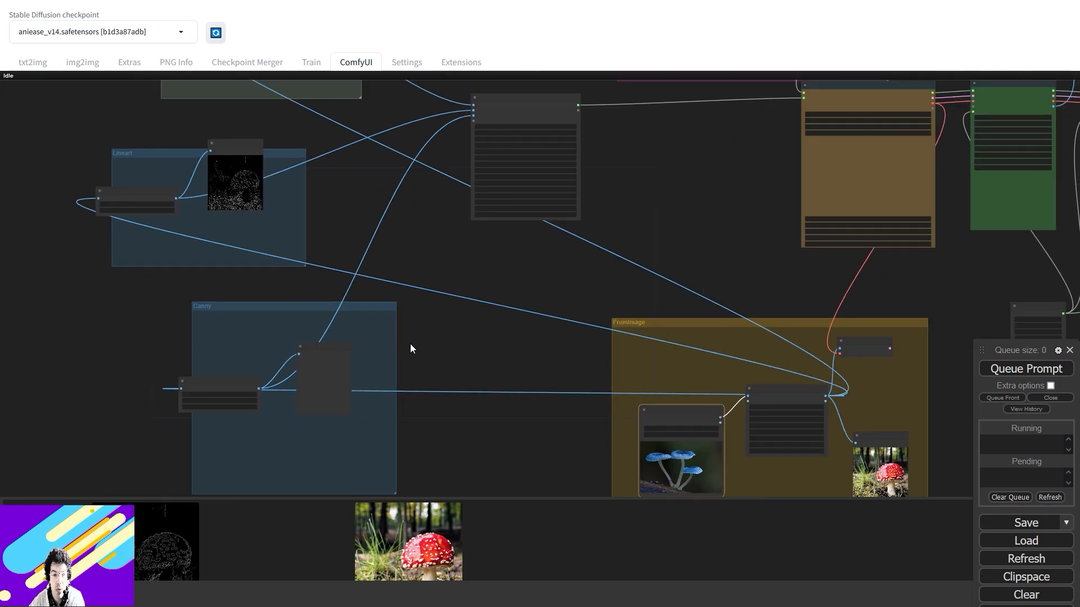
pyautogui.moveTo(420, 345); pyautogui.dragTo(573, 298)
pyautogui.moveTo(486, 318); pyautogui.dragTo(517, 309)
pyautogui.moveTo(394, 338); pyautogui.dragTo(434, 359)
# Step: Review the three ControlNet models and strengths in the CR Multi-ControlNet Stack node and trace its image inputs to the Lineart and Depth groups
pyautogui.moveTo(620, 272); pyautogui.dragTo(422, 430)
pyautogui.scroll(5, 549, 245)
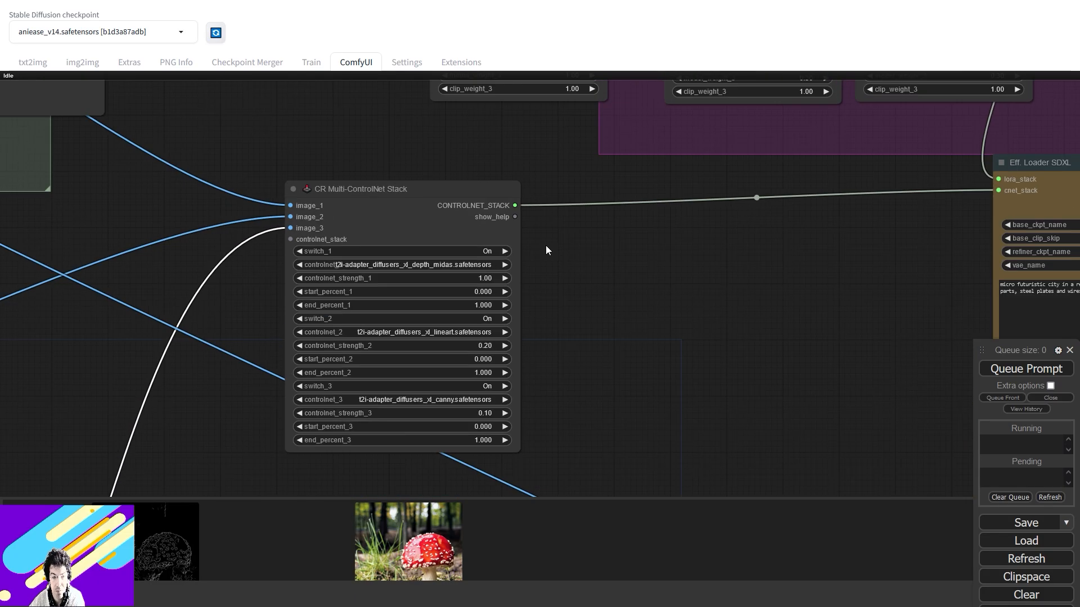
pyautogui.moveTo(554, 250); pyautogui.dragTo(762, 229)
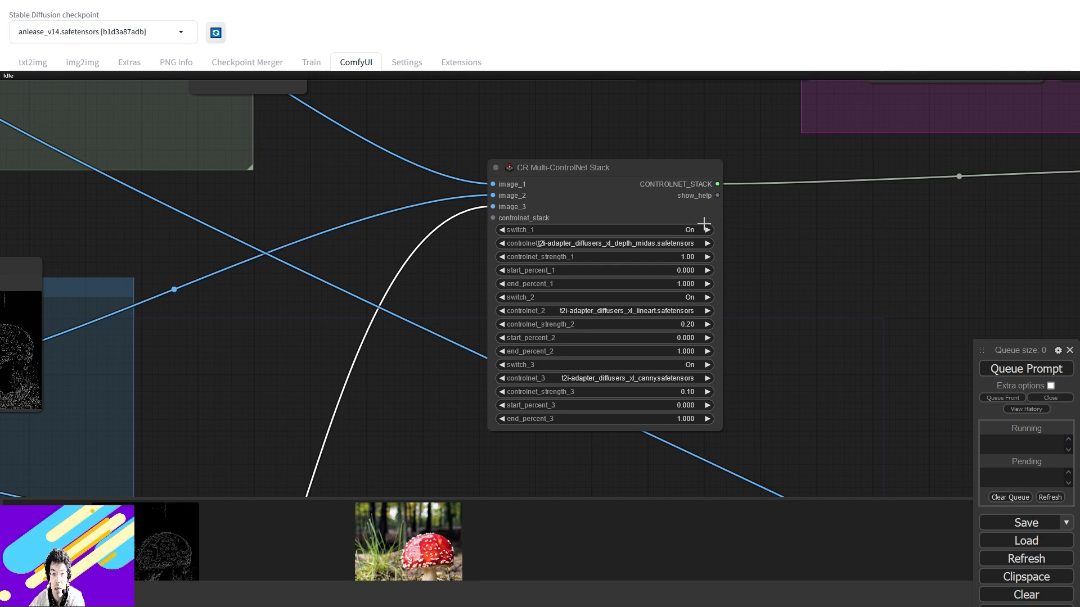
pyautogui.scroll(1, 705, 224)
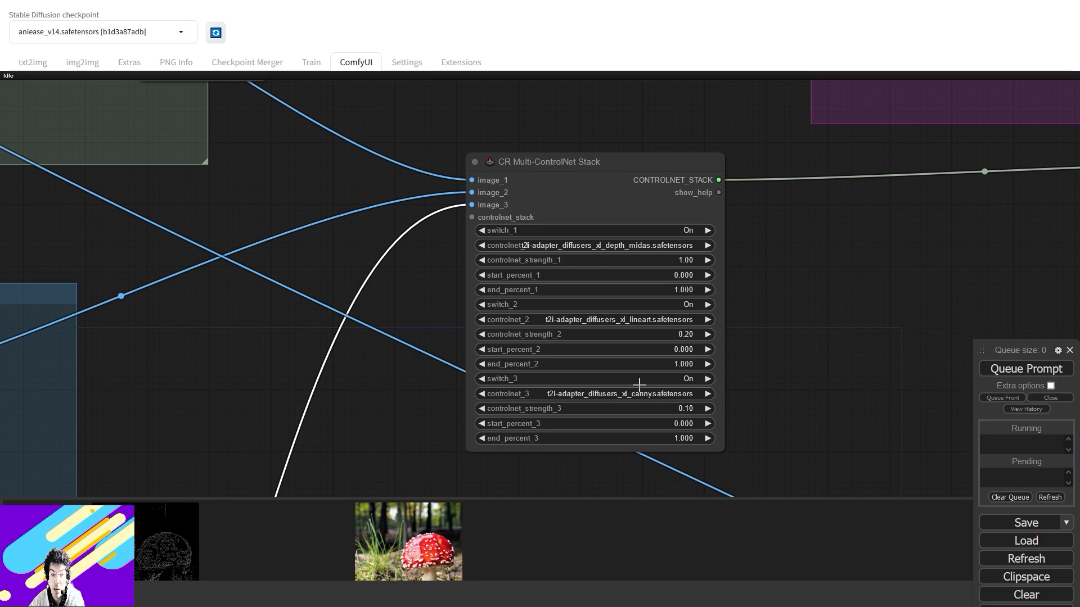
pyautogui.moveTo(339, 377); pyautogui.dragTo(670, 337)
pyautogui.scroll(1, 591, 356)
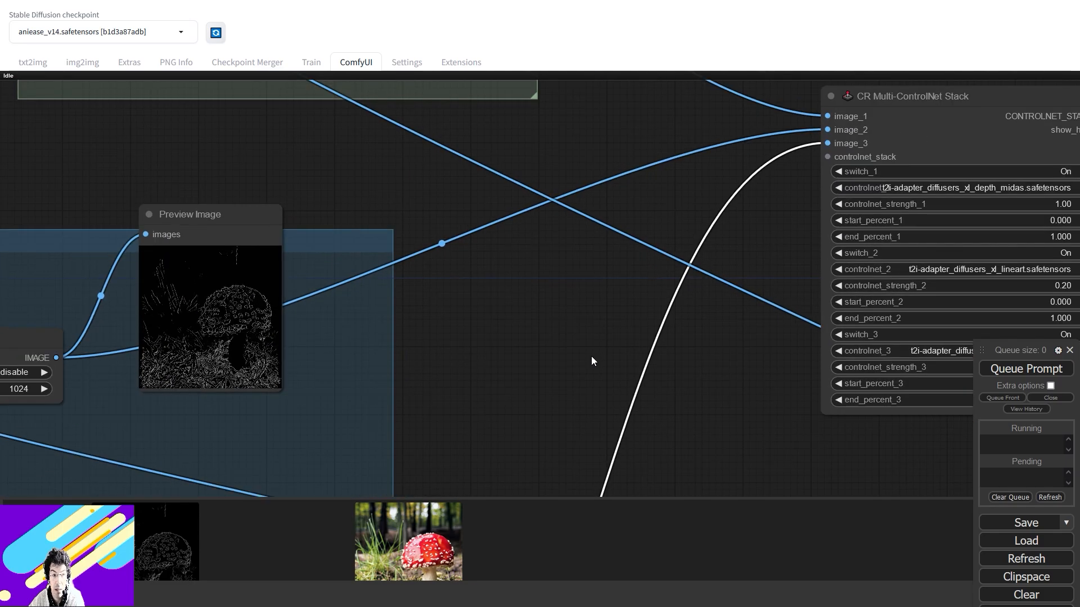
pyautogui.scroll(-2, 592, 356)
pyautogui.scroll(5, 591, 356)
pyautogui.scroll(-10, 592, 356)
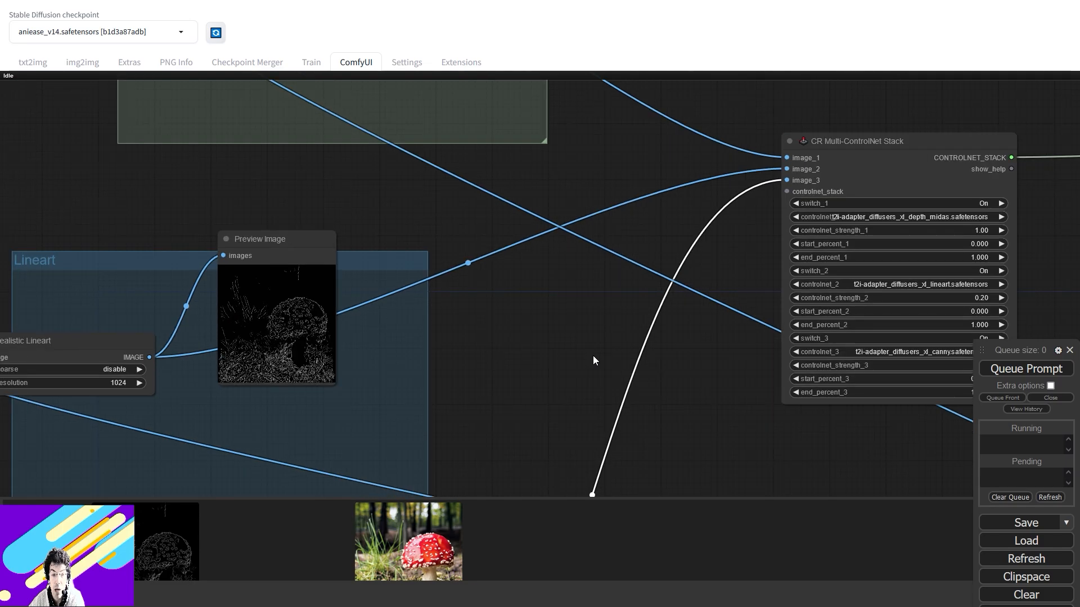
pyautogui.scroll(-4, 593, 360)
pyautogui.moveTo(593, 360); pyautogui.dragTo(538, 321)
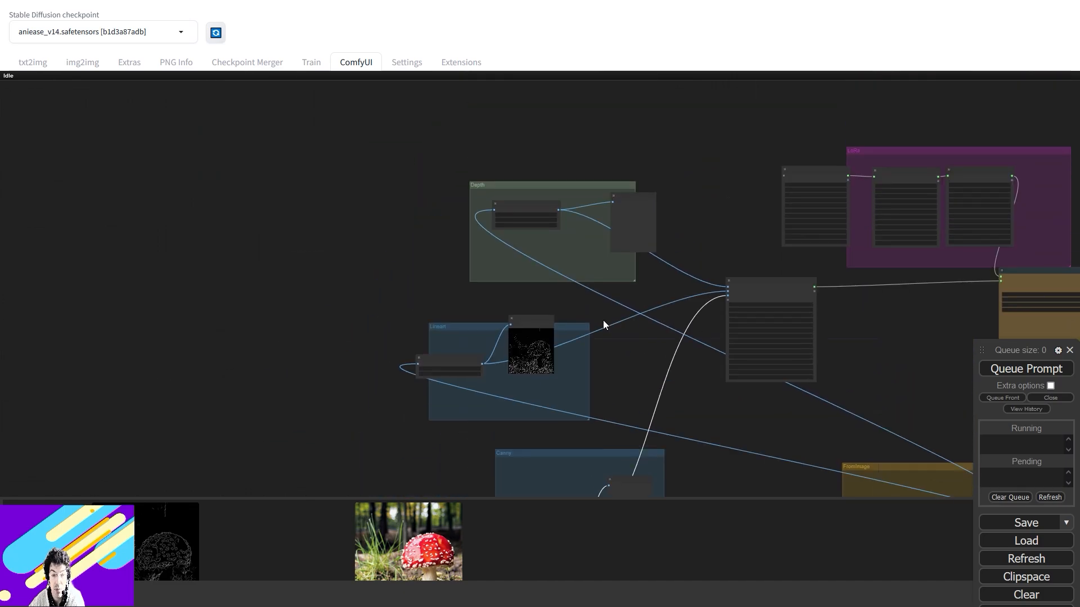
pyautogui.moveTo(575, 419); pyautogui.dragTo(587, 288)
pyautogui.scroll(10, 595, 265)
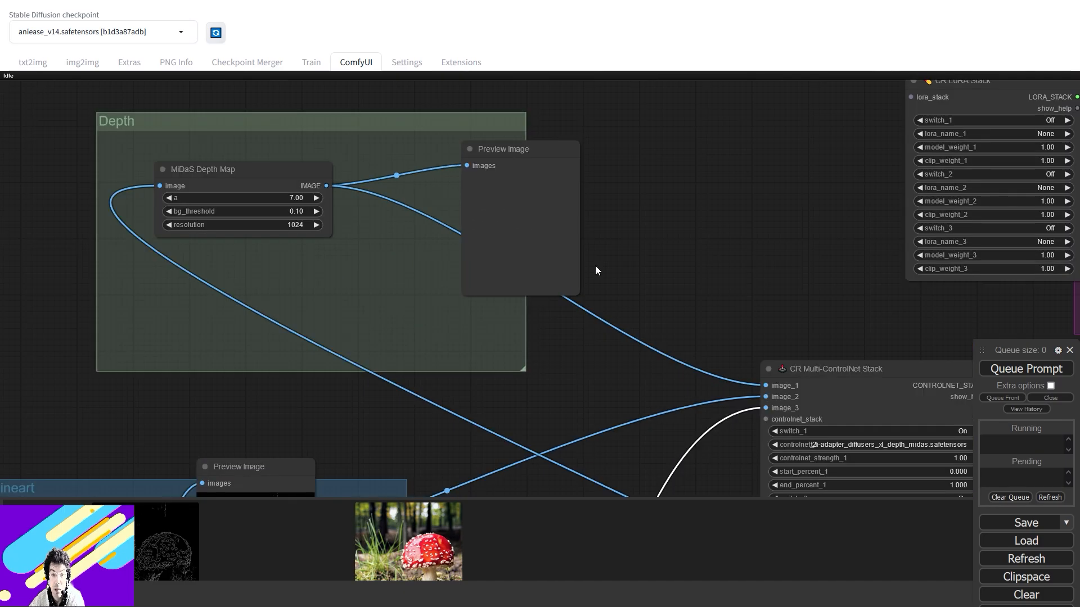
# Step: Queue the prompt to regenerate the depth and lineart previews from the blue mushroom photo
pyautogui.moveTo(680, 363); pyautogui.dragTo(487, 230)
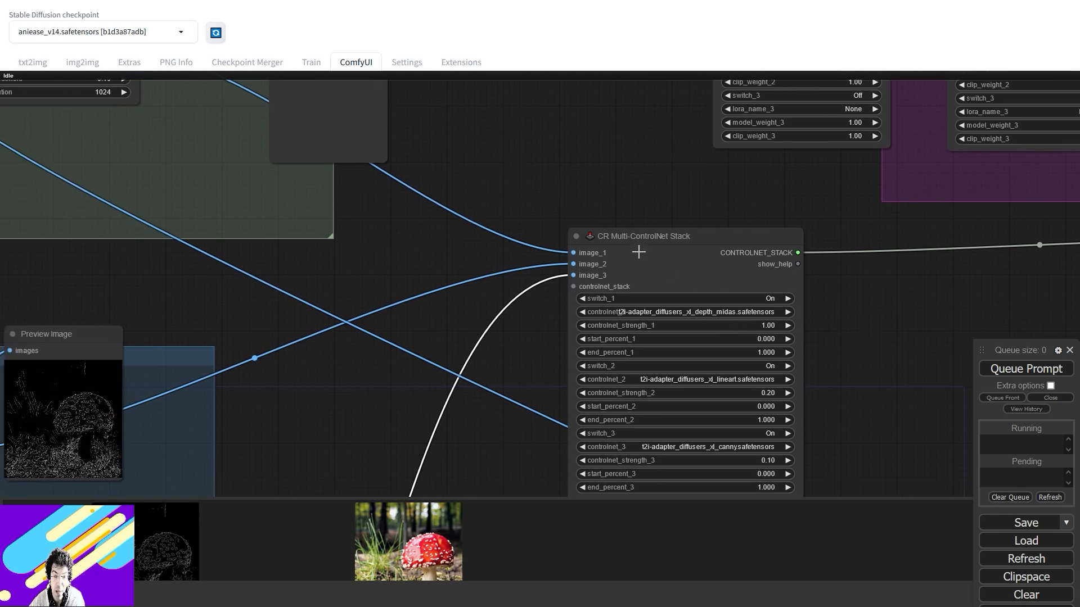
pyautogui.moveTo(339, 253); pyautogui.dragTo(379, 232)
pyautogui.click(1022, 371)
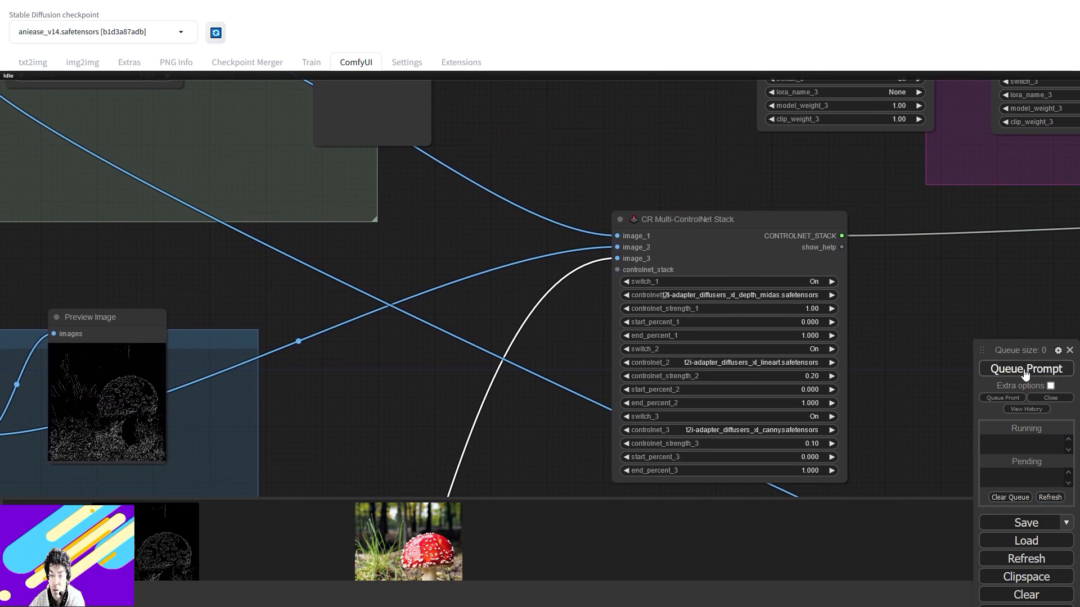
pyautogui.moveTo(334, 213); pyautogui.dragTo(417, 288)
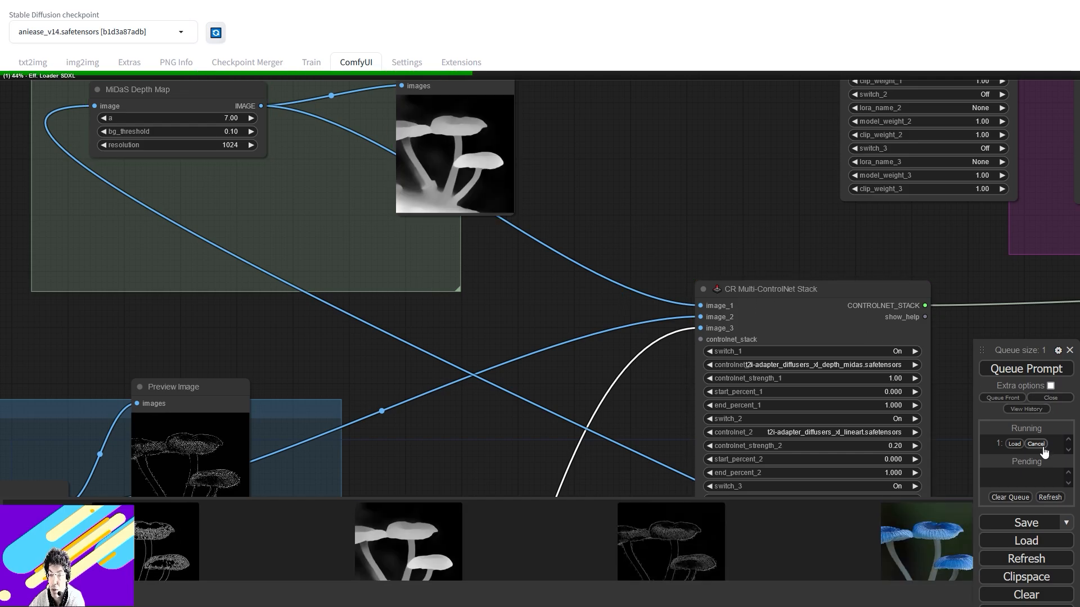
# Step: Move the Preview Image node fully inside the Depth group and inspect its mushroom depth map
pyautogui.moveTo(572, 251); pyautogui.dragTo(747, 323)
pyautogui.scroll(-1, 663, 281)
pyautogui.scroll(2, 664, 281)
pyautogui.scroll(-2, 664, 281)
pyautogui.scroll(2, 731, 256)
pyautogui.moveTo(720, 197); pyautogui.dragTo(771, 315)
pyautogui.moveTo(674, 254); pyautogui.dragTo(556, 258)
pyautogui.scroll(-1, 667, 302)
pyautogui.scroll(4, 668, 298)
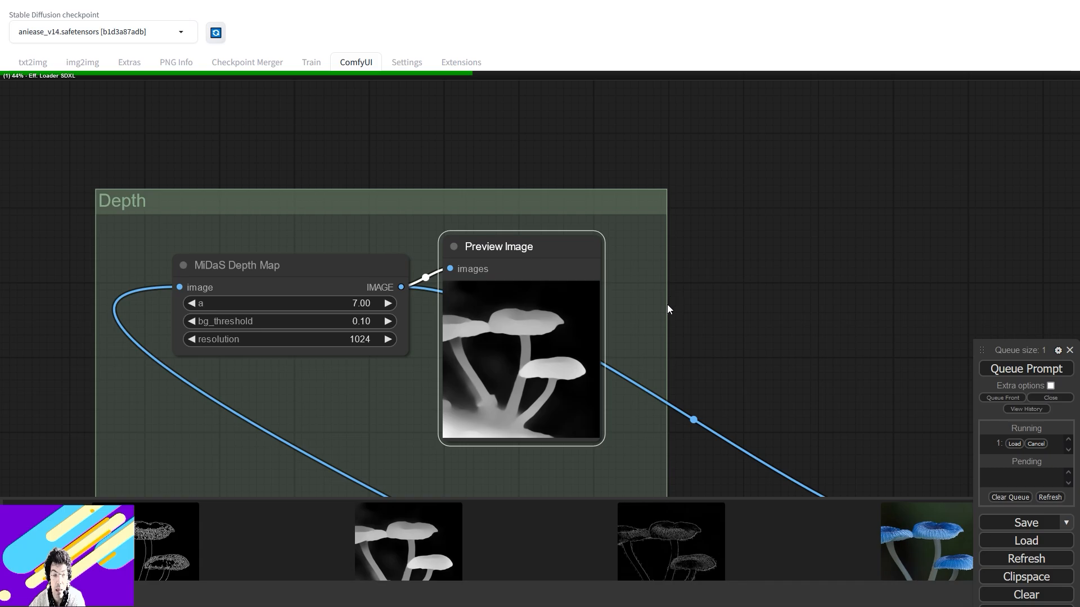
pyautogui.moveTo(670, 306); pyautogui.dragTo(820, 259)
pyautogui.scroll(9, 720, 285)
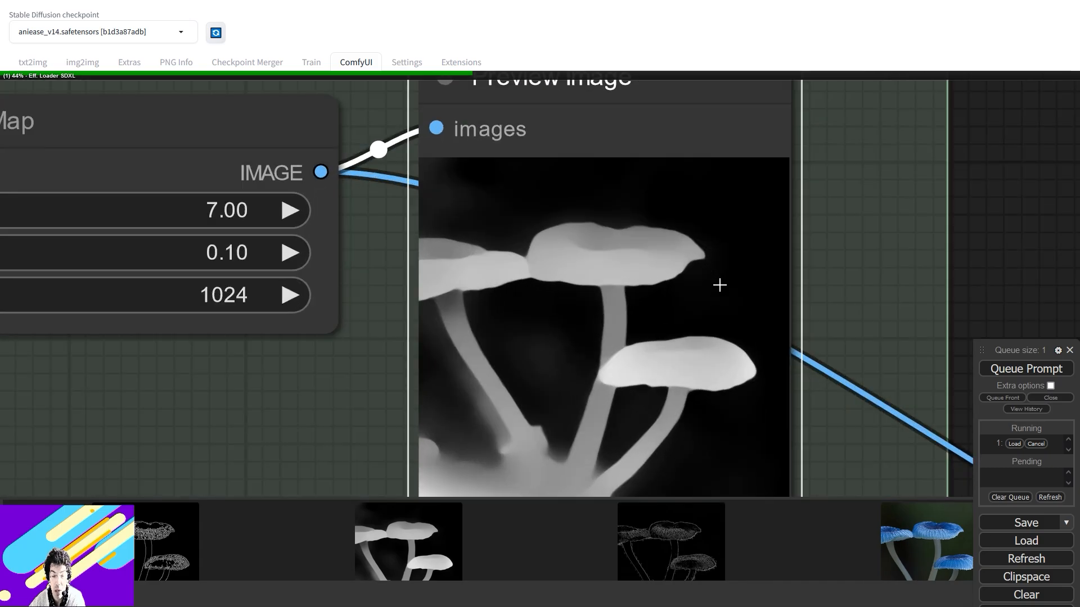
pyautogui.scroll(-8, 720, 285)
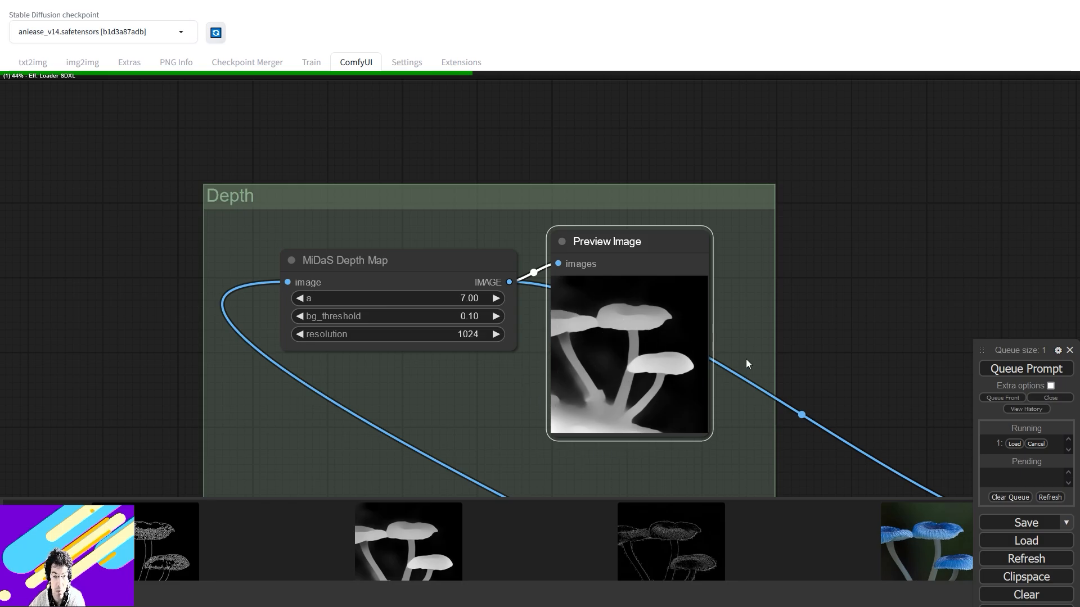
pyautogui.moveTo(745, 365); pyautogui.dragTo(765, 313)
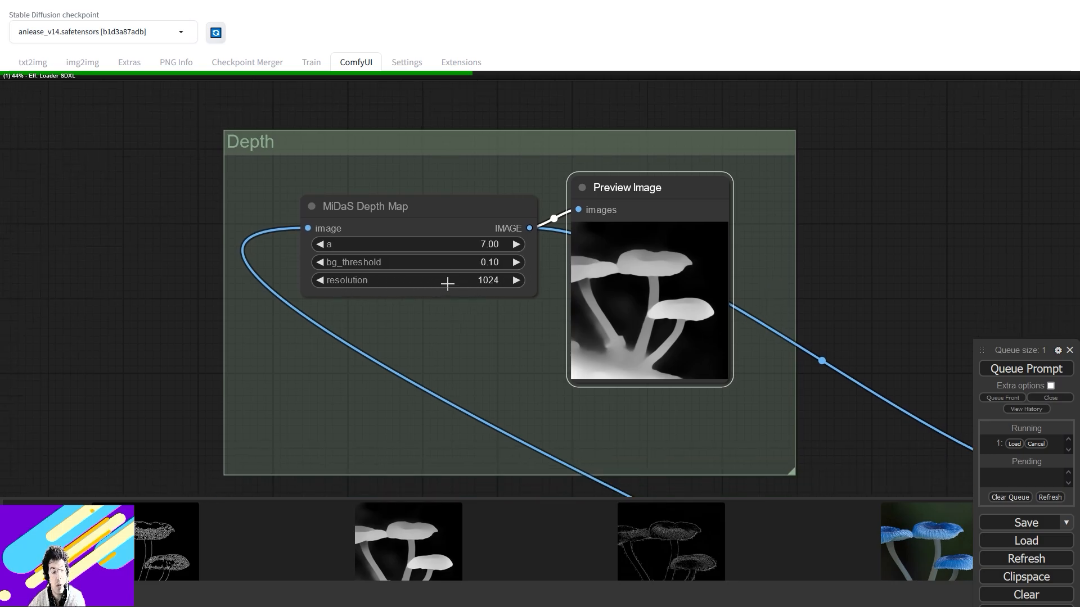
# Step: Try a resolution of 512 in the MiDaS Depth Map node and set it back to 1024
pyautogui.click(462, 276)
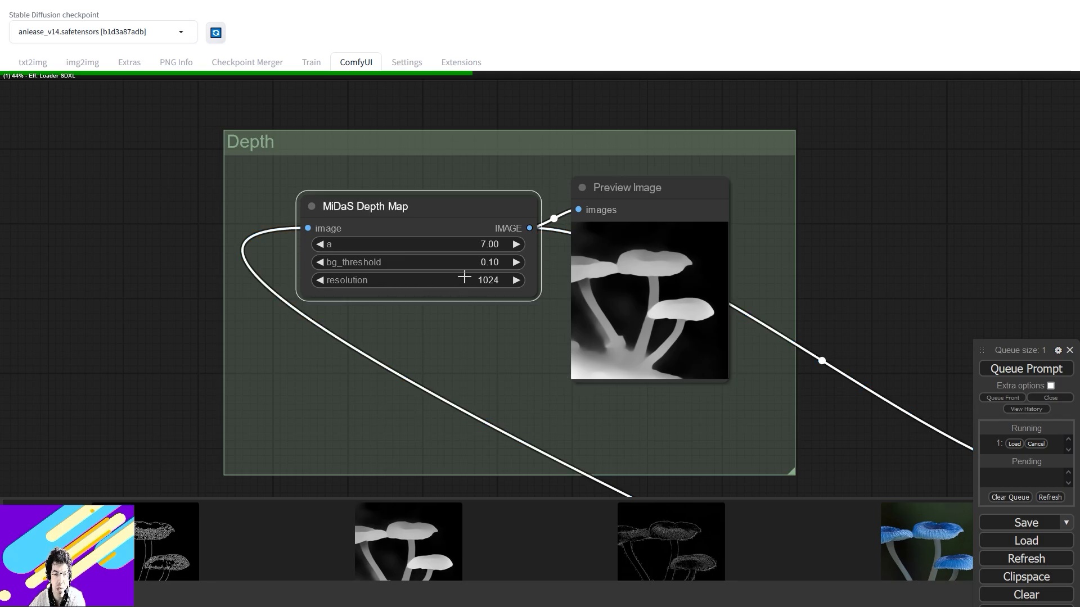
pyautogui.write('512')
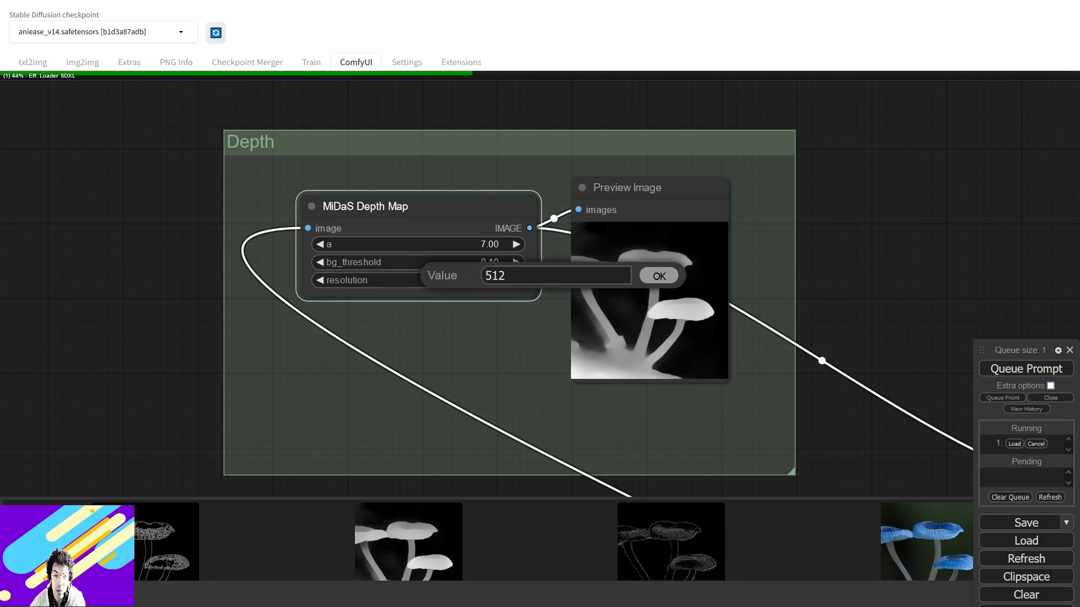
pyautogui.press('Return')
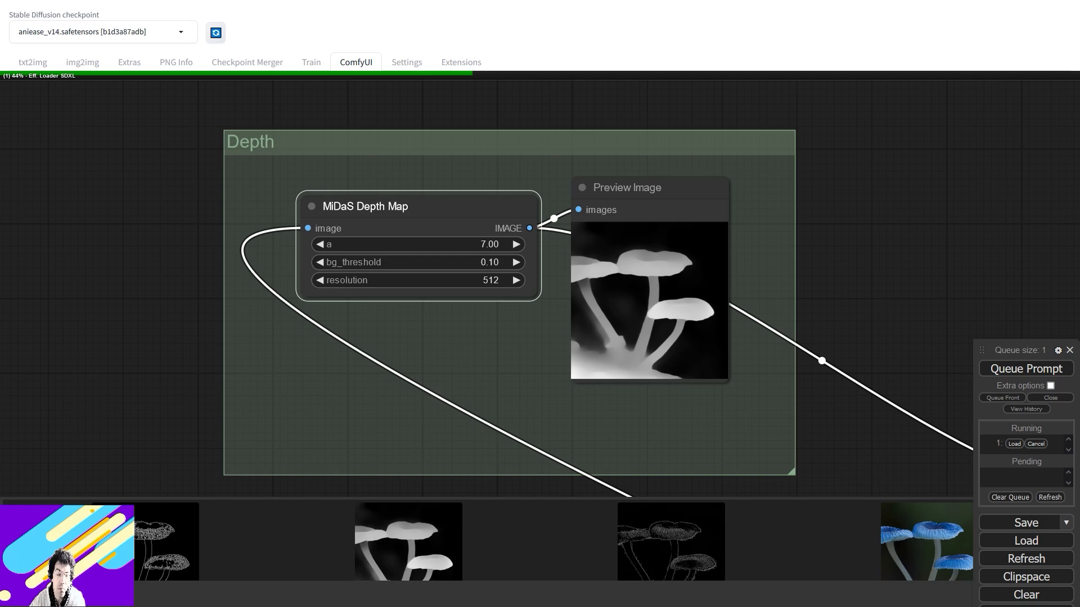
pyautogui.click(477, 280)
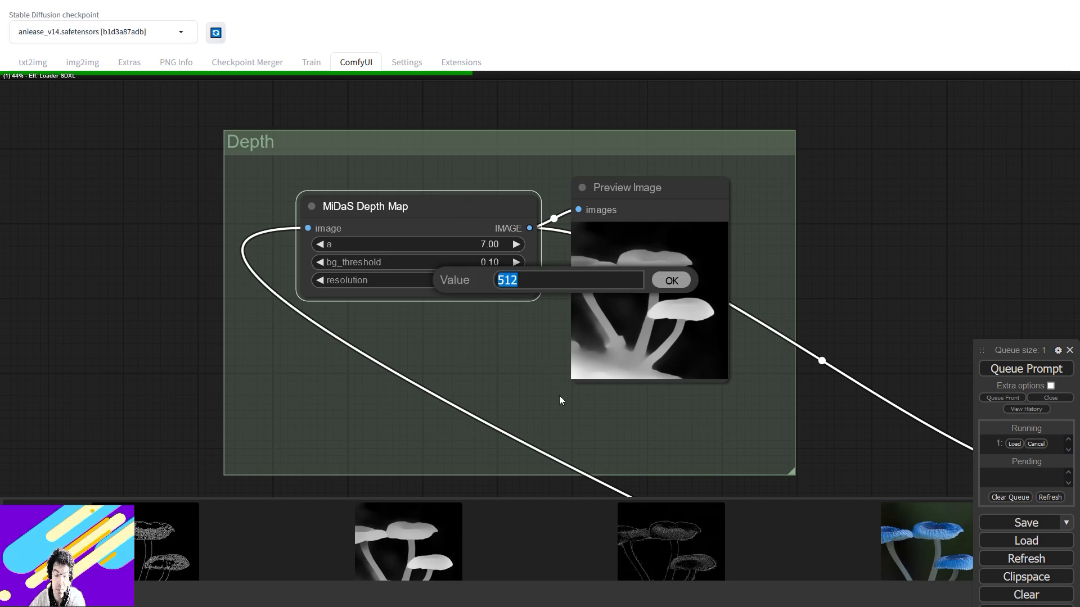
pyautogui.write('1024')
pyautogui.press('Return')
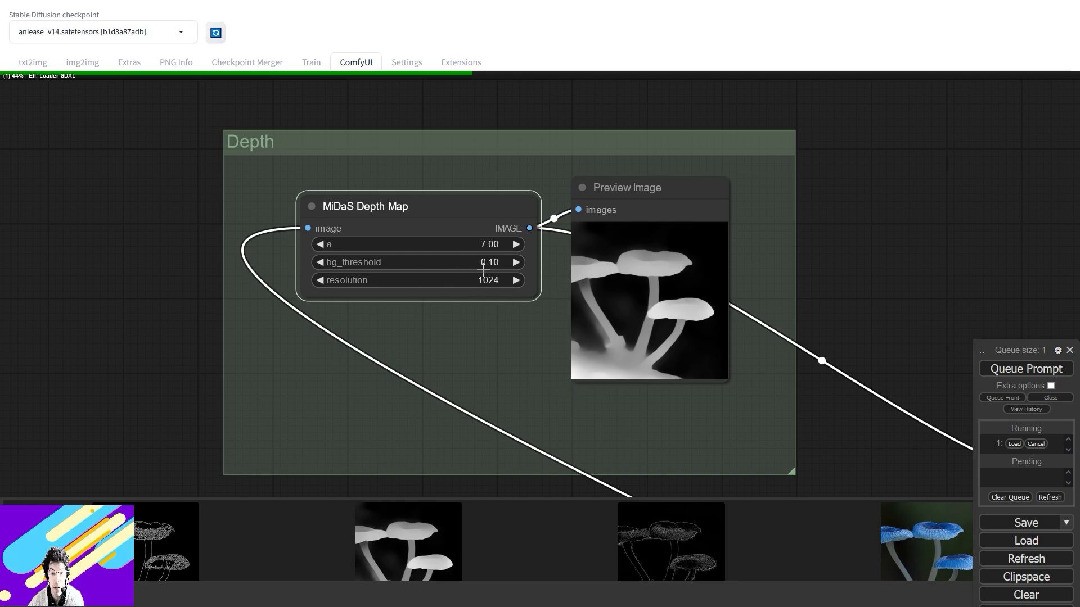
# Step: Trace the depth map's link to image_1 of the CR Multi-ControlNet Stack node and review the first ControlNet's settings
pyautogui.moveTo(576, 397); pyautogui.dragTo(467, 124)
pyautogui.moveTo(506, 278); pyautogui.dragTo(740, 192)
pyautogui.moveTo(785, 135); pyautogui.dragTo(672, 409)
pyautogui.scroll(3, 730, 284)
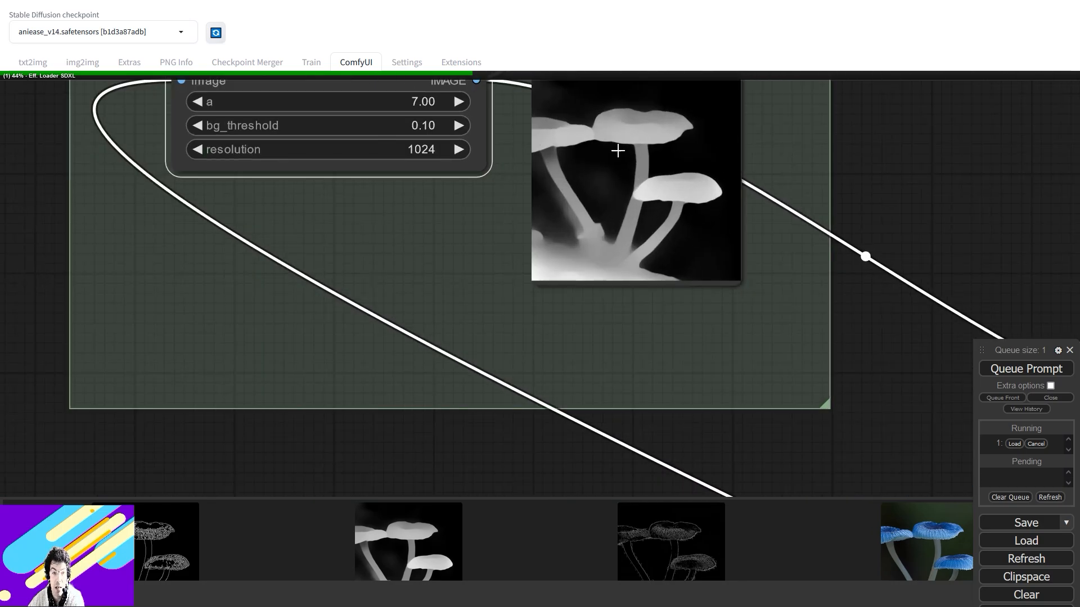
pyautogui.moveTo(444, 261); pyautogui.dragTo(289, 224)
pyautogui.scroll(-7, 199, 124)
pyautogui.moveTo(602, 250); pyautogui.dragTo(434, 225)
pyautogui.scroll(8, 715, 272)
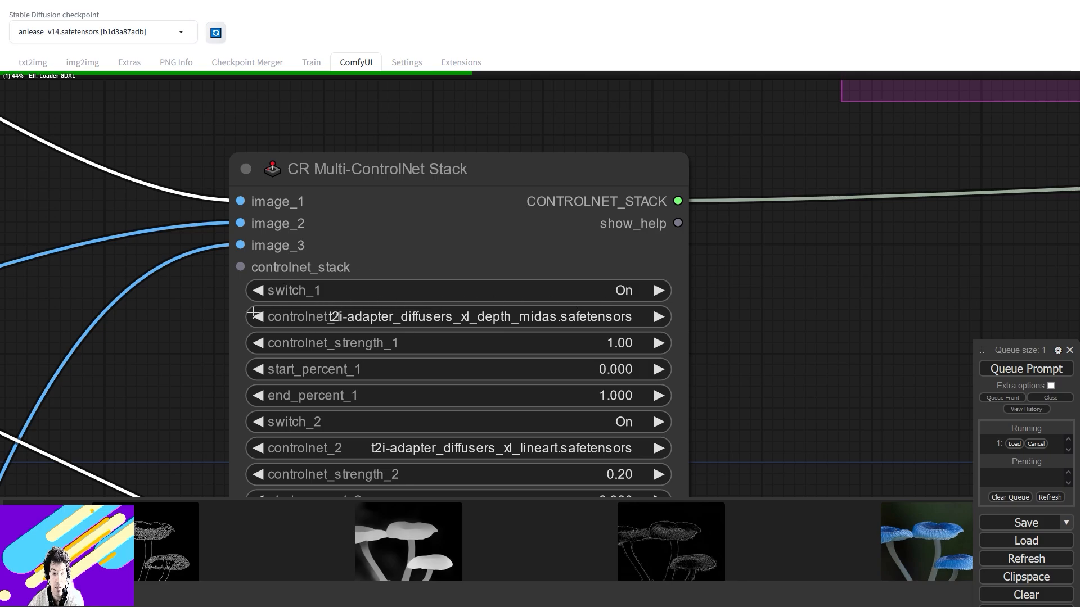
pyautogui.moveTo(455, 248); pyautogui.dragTo(967, 240)
pyautogui.scroll(-1, 604, 248)
pyautogui.scroll(1, 604, 248)
pyautogui.scroll(-2, 615, 250)
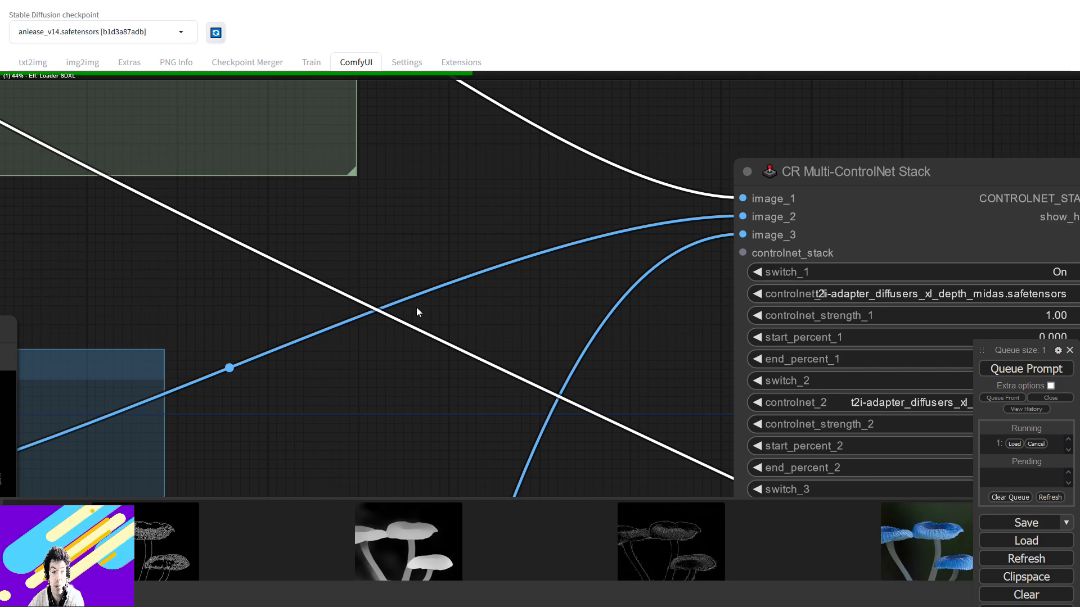
# Step: Move the Preview Image and Realistic Lineart nodes fully inside the Lineart group
pyautogui.moveTo(261, 343); pyautogui.dragTo(640, 228)
pyautogui.scroll(1, 553, 249)
pyautogui.scroll(-3, 521, 256)
pyautogui.moveTo(557, 253); pyautogui.dragTo(636, 212)
pyautogui.click(481, 212)
pyautogui.moveTo(481, 212); pyautogui.dragTo(486, 235)
pyautogui.moveTo(284, 281); pyautogui.dragTo(347, 201)
pyautogui.moveTo(274, 242); pyautogui.dragTo(349, 253)
# Step: Examine the line detail of the mushrooms in the Realistic Lineart preview
pyautogui.scroll(3, 544, 243)
pyautogui.scroll(-1, 544, 243)
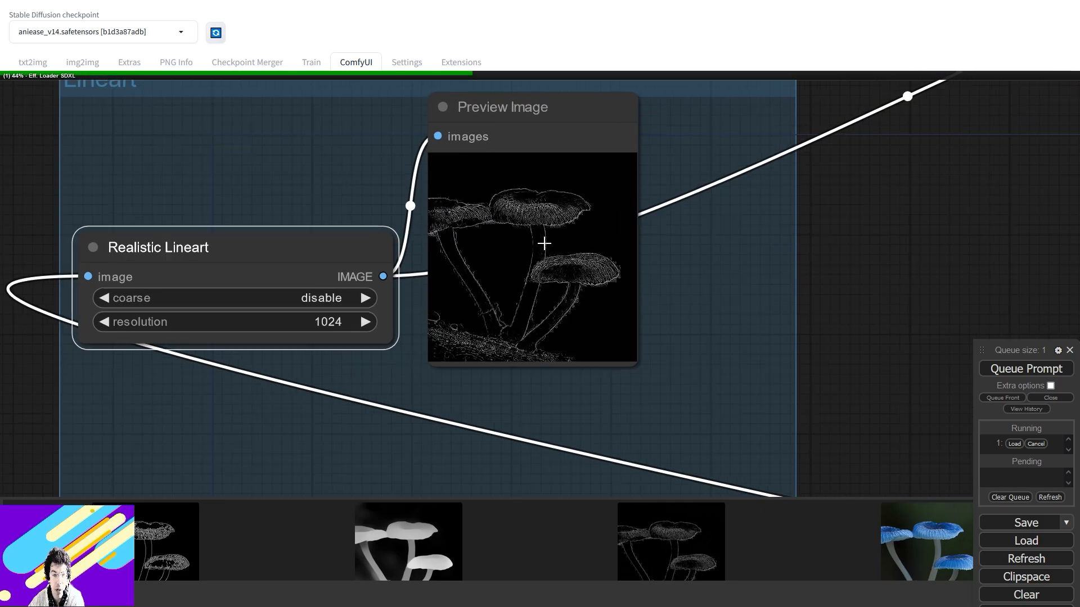
pyautogui.scroll(-3, 544, 243)
pyautogui.scroll(2, 544, 243)
pyautogui.scroll(-3, 544, 243)
pyautogui.scroll(2, 618, 235)
pyautogui.scroll(-1, 618, 235)
pyautogui.scroll(5, 626, 231)
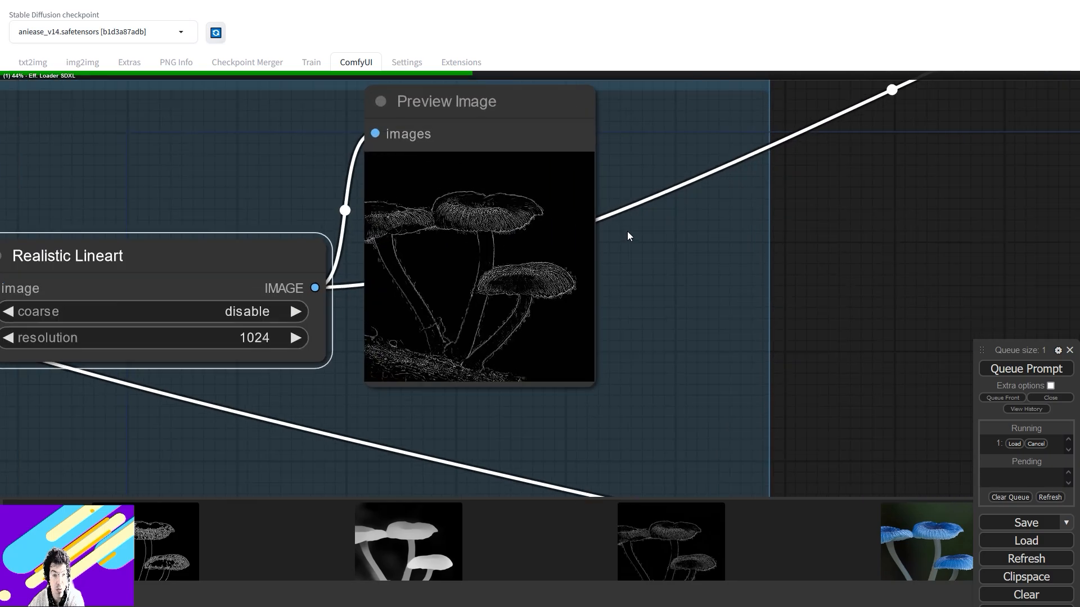
pyautogui.scroll(-1, 627, 231)
pyautogui.scroll(4, 628, 230)
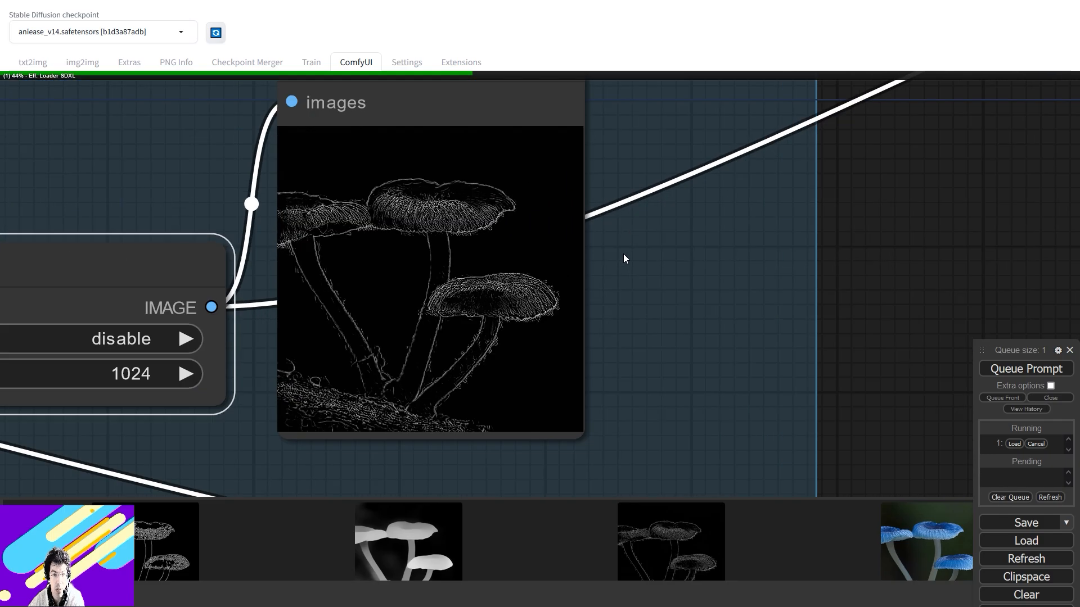
pyautogui.moveTo(624, 258); pyautogui.dragTo(832, 241)
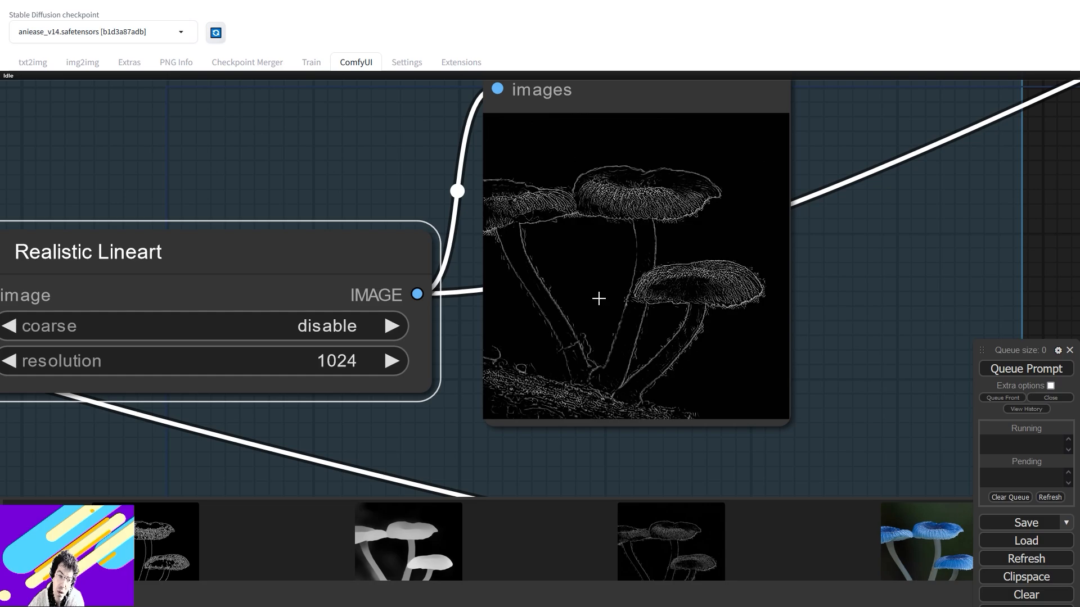
# Step: Return to the FromImage group and examine the source mushroom photo up close for comparison with the lineart
pyautogui.moveTo(799, 308); pyautogui.dragTo(284, 197)
pyautogui.moveTo(900, 360); pyautogui.dragTo(203, 118)
pyautogui.moveTo(844, 348); pyautogui.dragTo(318, 151)
pyautogui.moveTo(696, 270); pyautogui.dragTo(256, 90)
pyautogui.moveTo(675, 354); pyautogui.dragTo(324, 82)
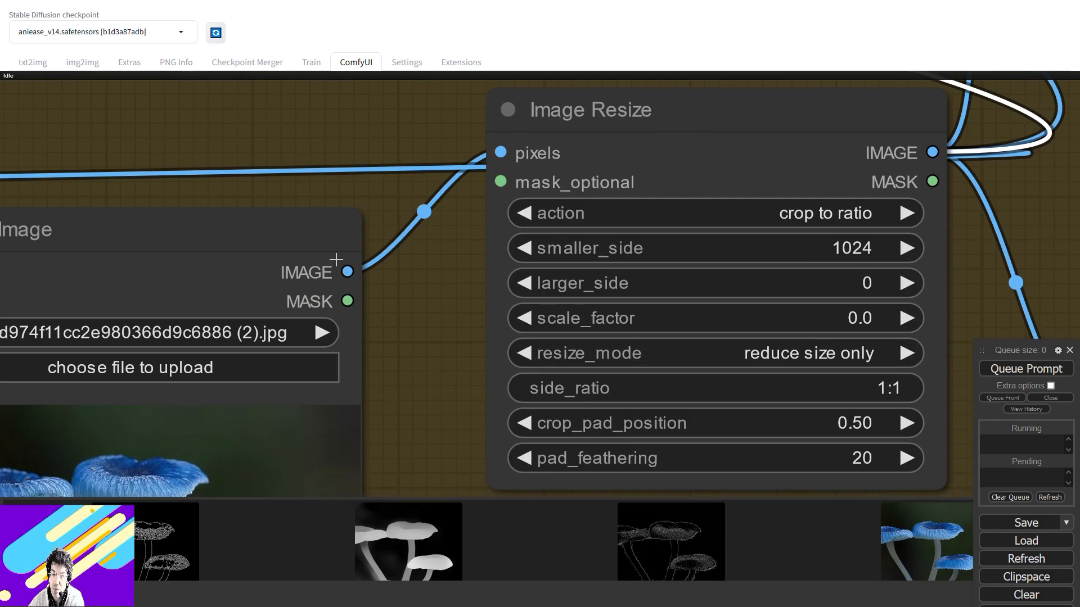
pyautogui.moveTo(378, 375); pyautogui.dragTo(722, 251)
pyautogui.moveTo(709, 376); pyautogui.dragTo(781, 215)
pyautogui.scroll(9, 615, 268)
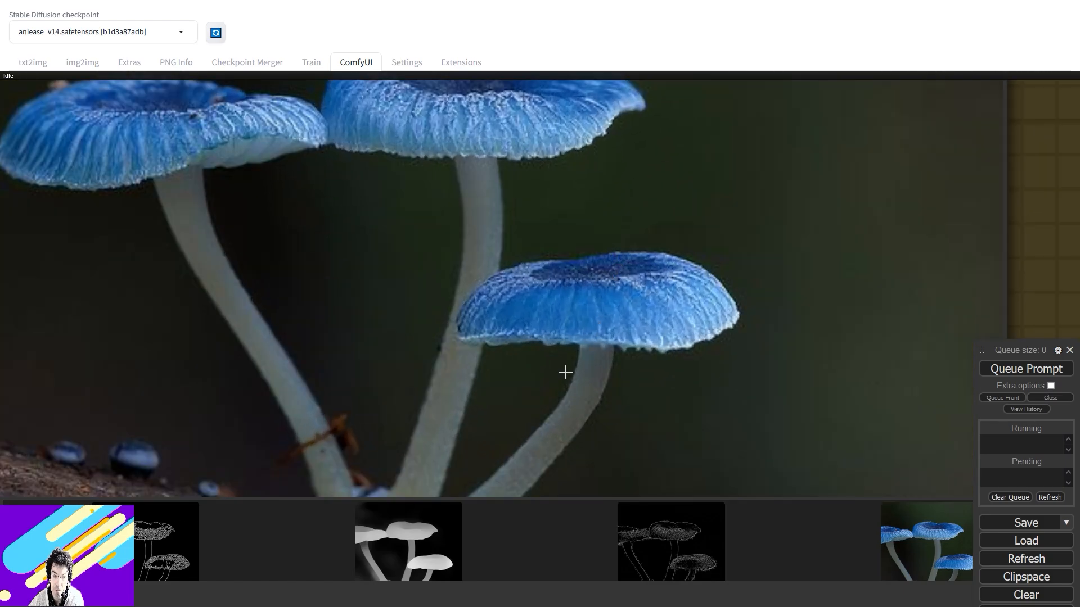
pyautogui.scroll(-1, 565, 372)
pyautogui.scroll(-6, 502, 346)
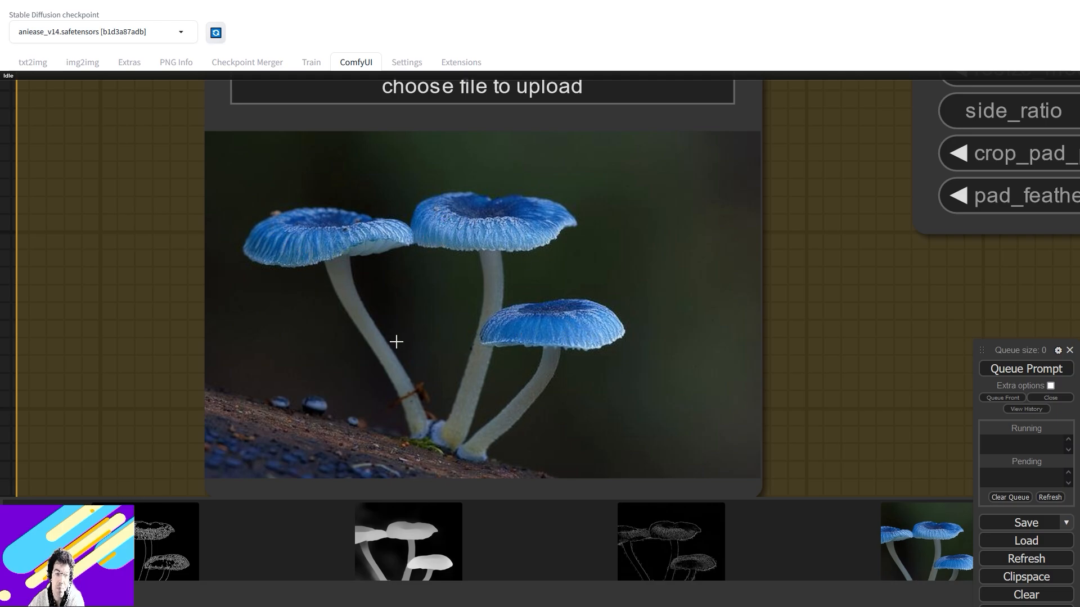
pyautogui.scroll(-5, 427, 359)
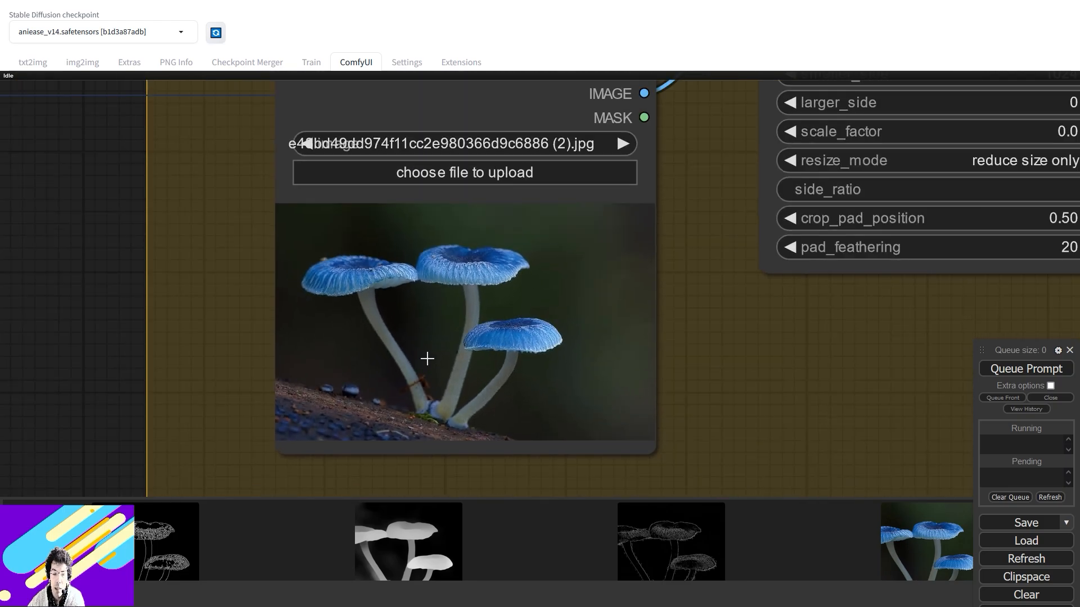
# Step: Examine the source mushroom photo up close, and review the lineart and canny ControlNet settings in the CR Multi-ControlNet Stack node
pyautogui.scroll(4, 427, 358)
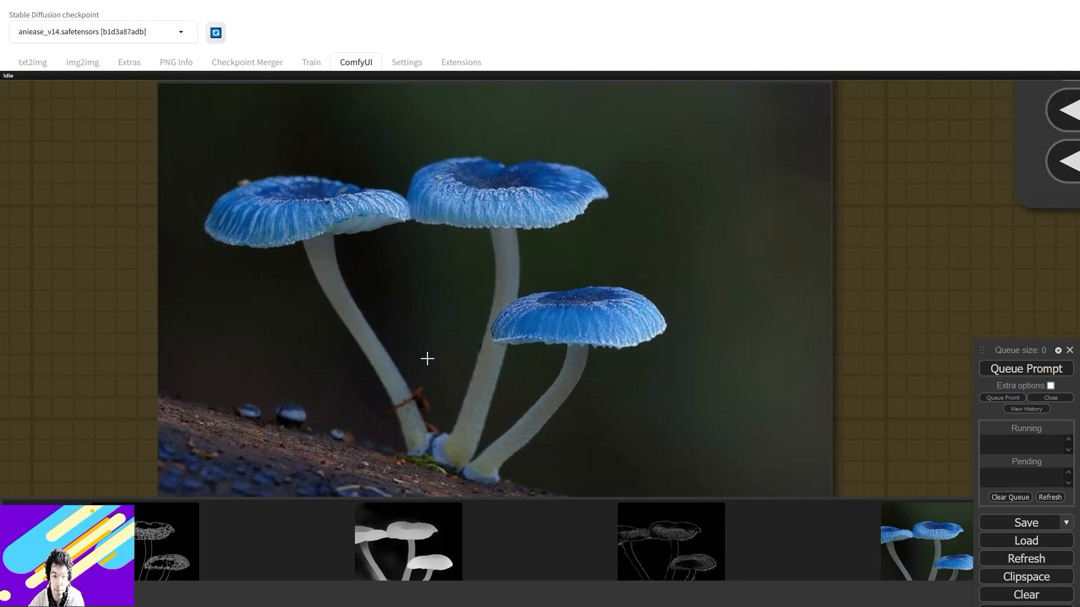
pyautogui.scroll(-6, 427, 358)
pyautogui.moveTo(309, 179); pyautogui.dragTo(757, 383)
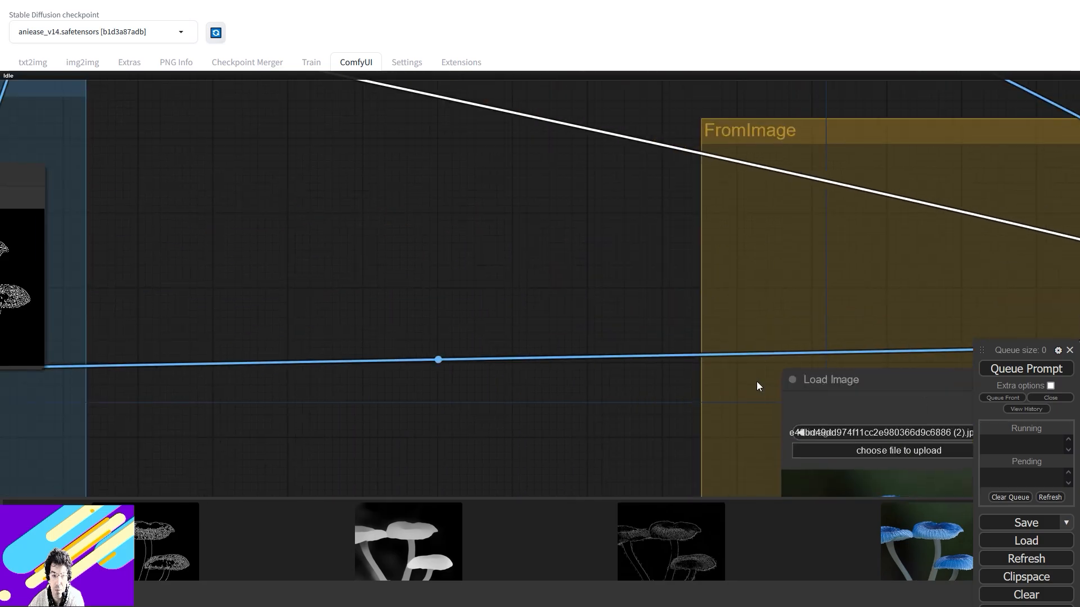
pyautogui.moveTo(563, 141); pyautogui.dragTo(766, 413)
pyautogui.moveTo(731, 263); pyautogui.dragTo(373, 477)
pyautogui.moveTo(473, 149); pyautogui.dragTo(648, 335)
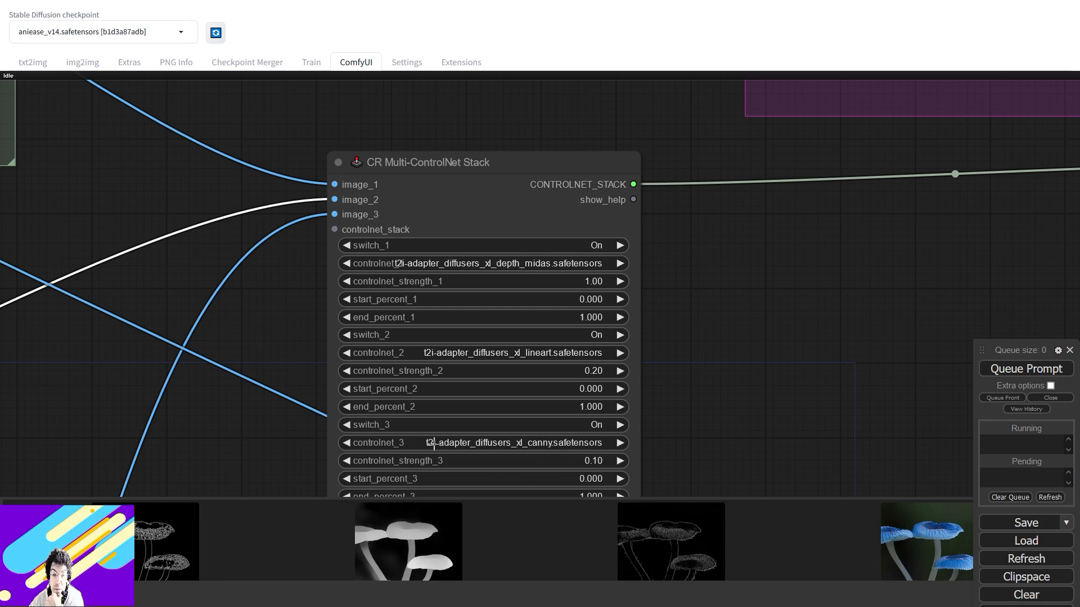
pyautogui.moveTo(244, 431); pyautogui.dragTo(141, 253)
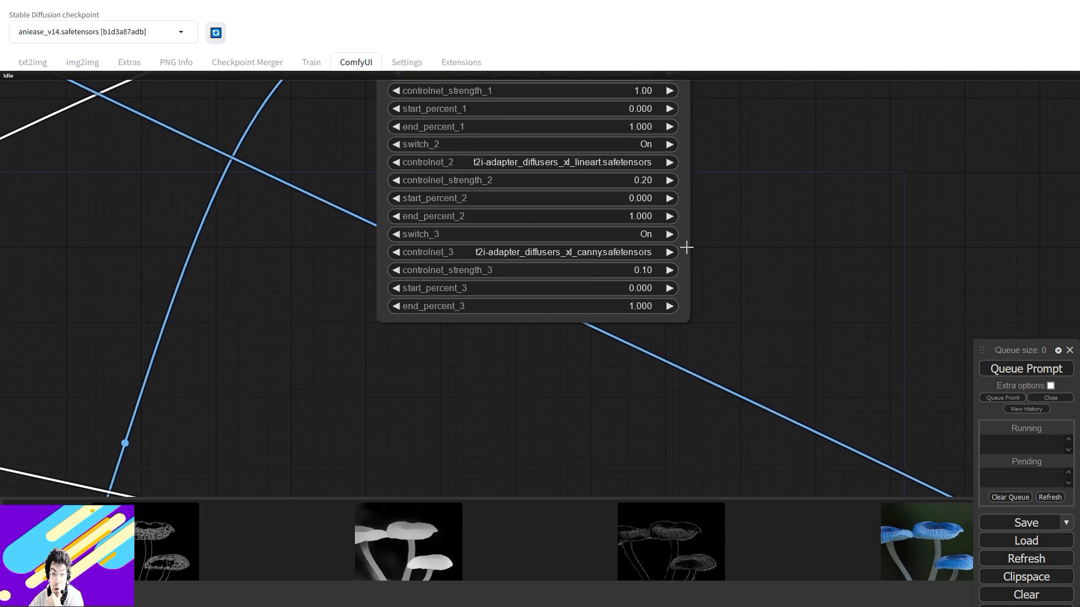
# Step: Trace the image_3 link of the CR Multi-ControlNet Stack node back to the Canny group and its Preview Image node
pyautogui.moveTo(264, 416); pyautogui.dragTo(556, 177)
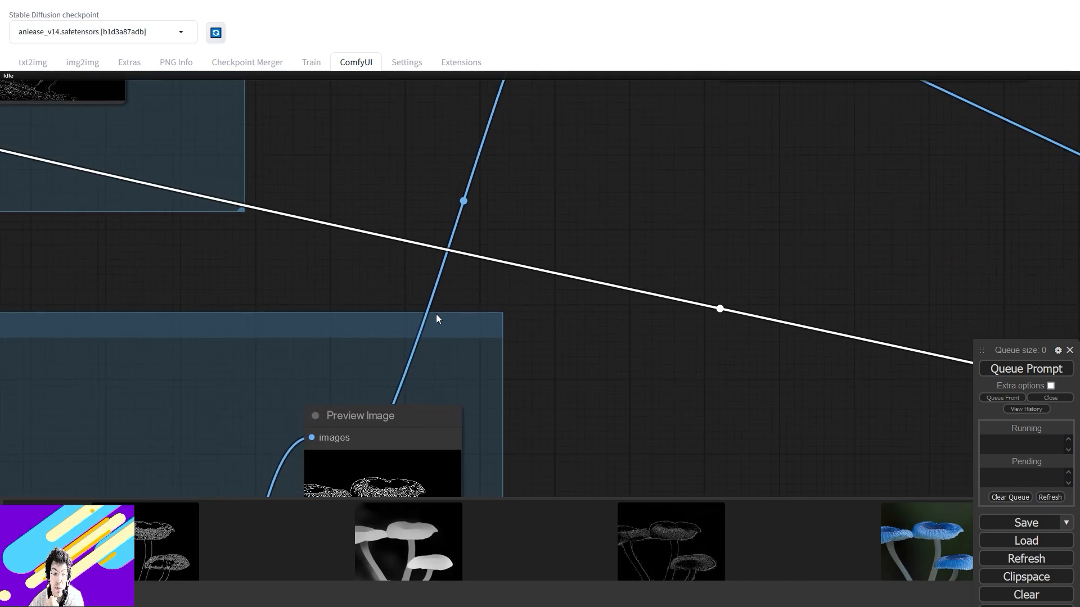
pyautogui.moveTo(436, 314); pyautogui.dragTo(688, 113)
pyautogui.scroll(6, 716, 309)
pyautogui.moveTo(680, 212); pyautogui.dragTo(738, 371)
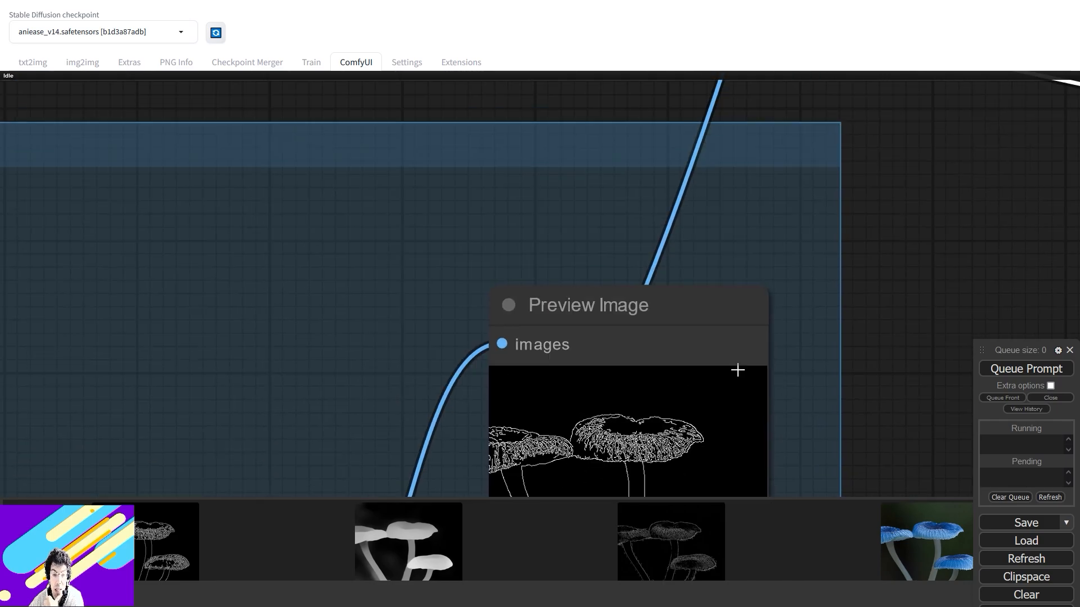
pyautogui.scroll(3, 661, 267)
pyautogui.scroll(-5, 662, 266)
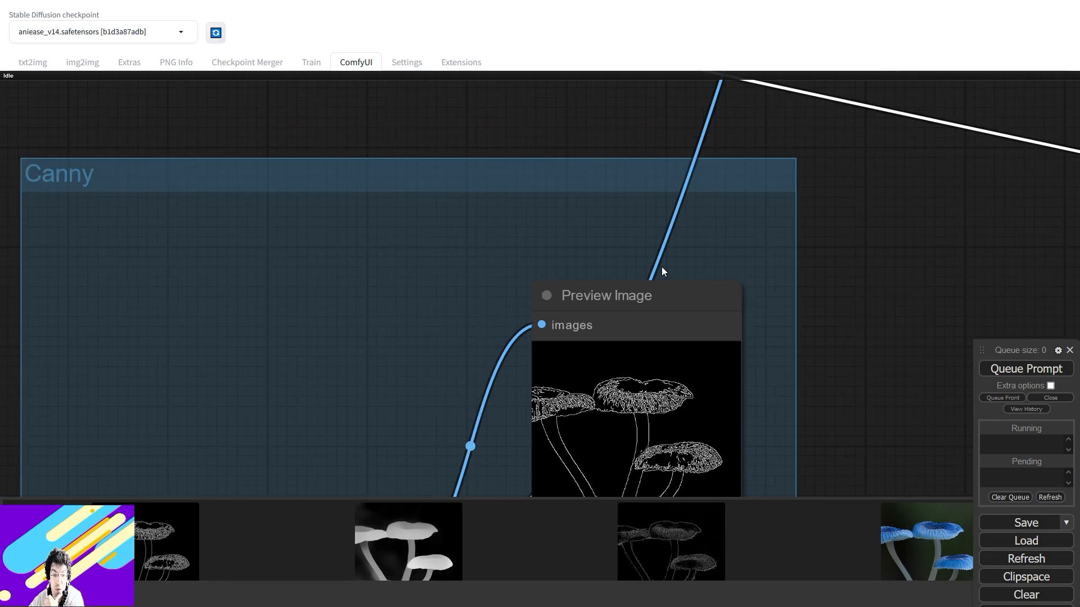
pyautogui.scroll(-8, 662, 266)
pyautogui.moveTo(479, 114); pyautogui.dragTo(520, 203)
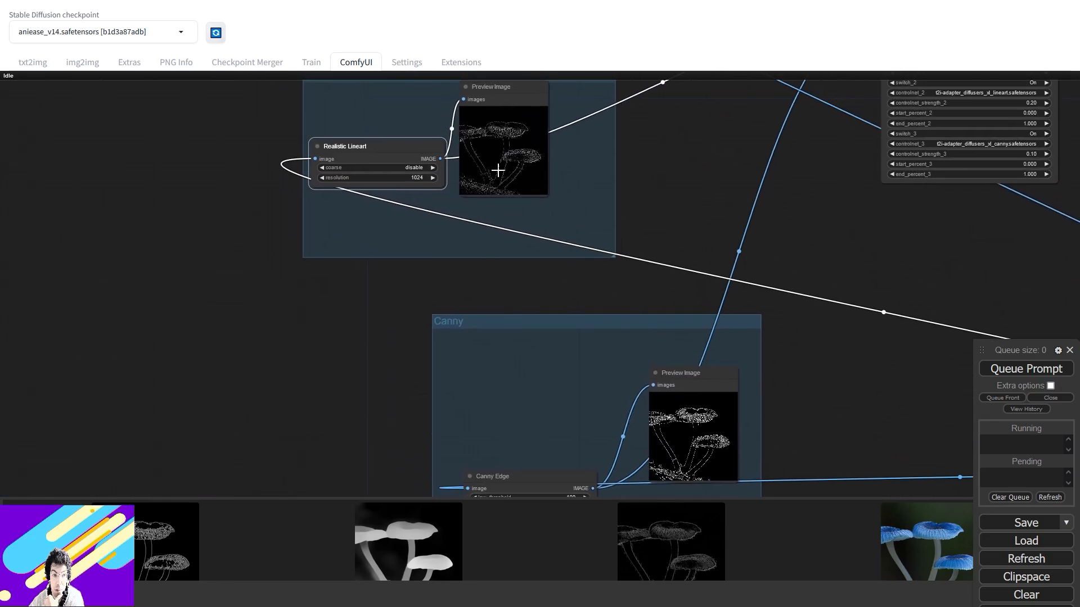
# Step: Examine the edge detail of the mushroom caps and stems in the Canny preview up close
pyautogui.scroll(-4, 635, 202)
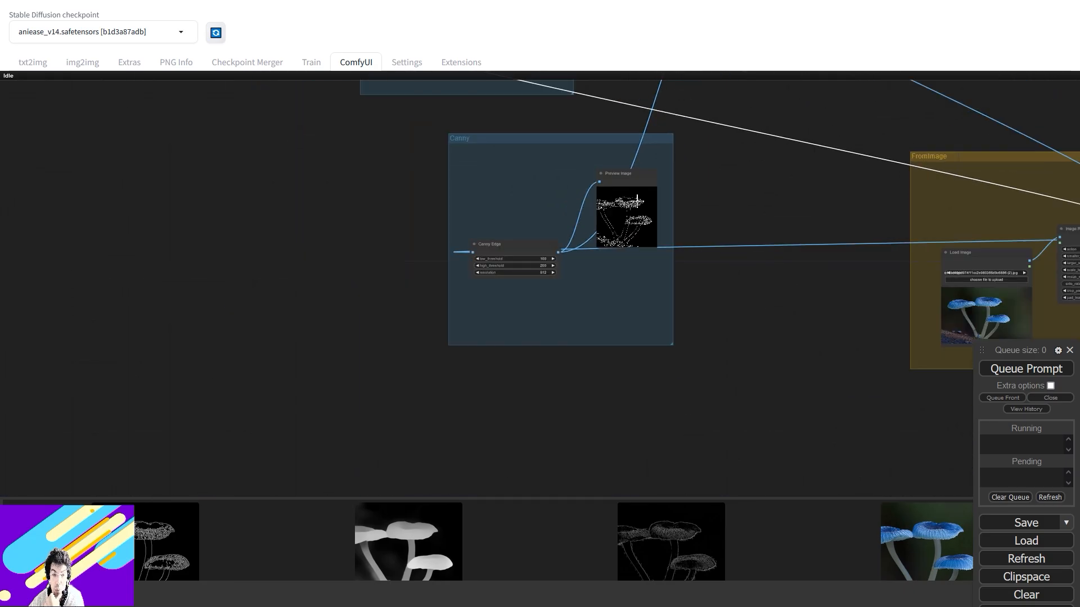
pyautogui.scroll(15, 634, 191)
pyautogui.scroll(10, 636, 201)
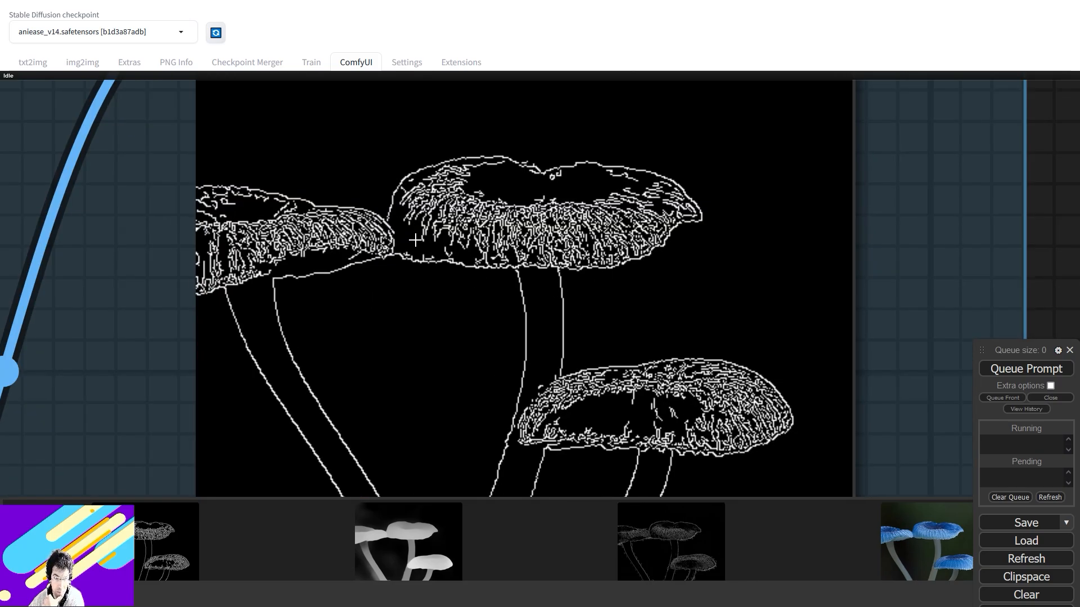
pyautogui.scroll(1, 444, 278)
pyautogui.scroll(-10, 444, 279)
pyautogui.scroll(8, 420, 352)
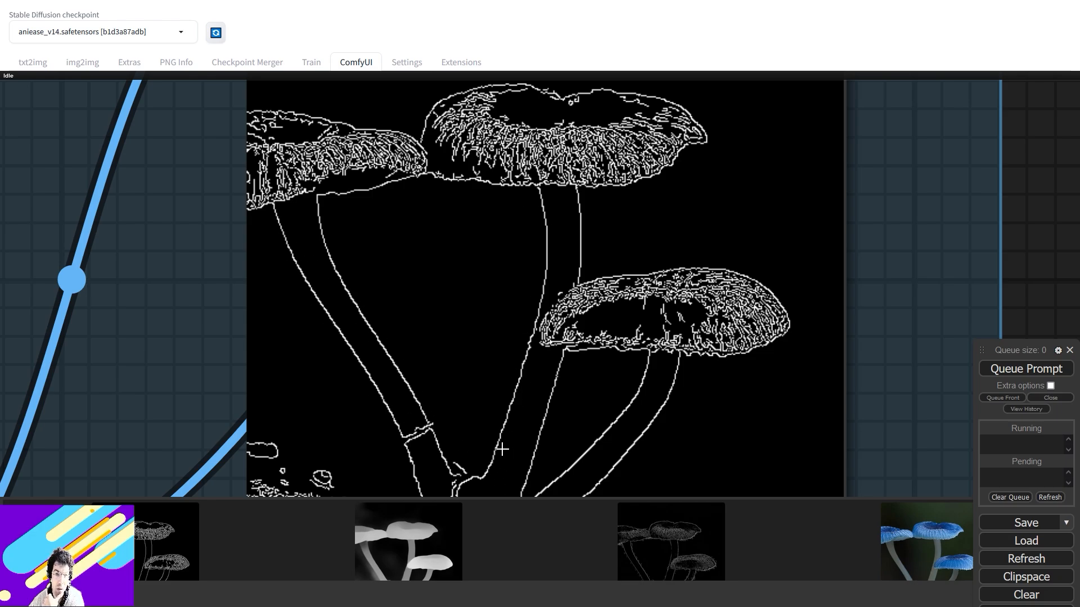
# Step: Return to the Realistic Lineart preview and compare its mushroom outlines and ground texture with the Canny edges
pyautogui.moveTo(422, 187); pyautogui.dragTo(549, 487)
pyautogui.moveTo(522, 362); pyautogui.dragTo(582, 456)
pyautogui.moveTo(535, 113); pyautogui.dragTo(670, 564)
pyautogui.moveTo(656, 434); pyautogui.dragTo(687, 535)
pyautogui.moveTo(668, 163); pyautogui.dragTo(786, 500)
pyautogui.moveTo(541, 112); pyautogui.dragTo(920, 486)
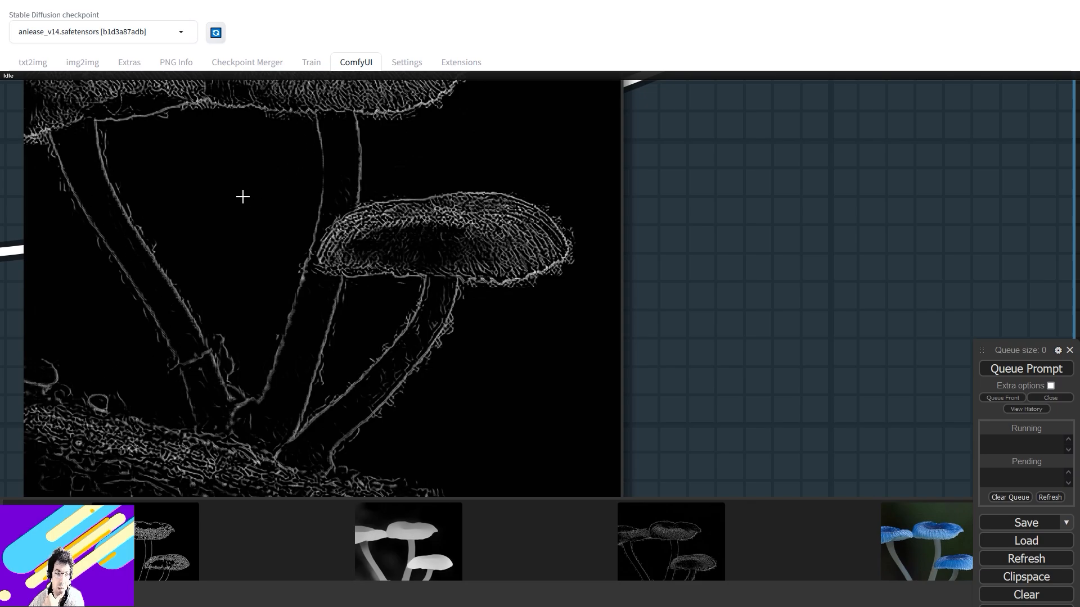
pyautogui.scroll(-2, 421, 339)
pyautogui.scroll(2, 421, 339)
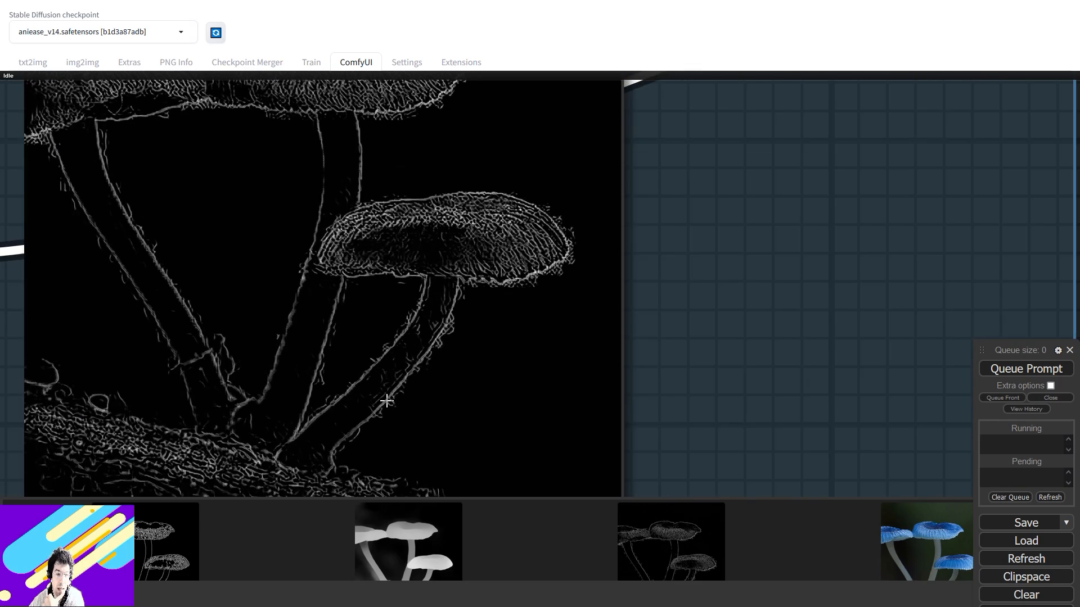
pyautogui.scroll(-2, 467, 270)
pyautogui.scroll(-15, 492, 293)
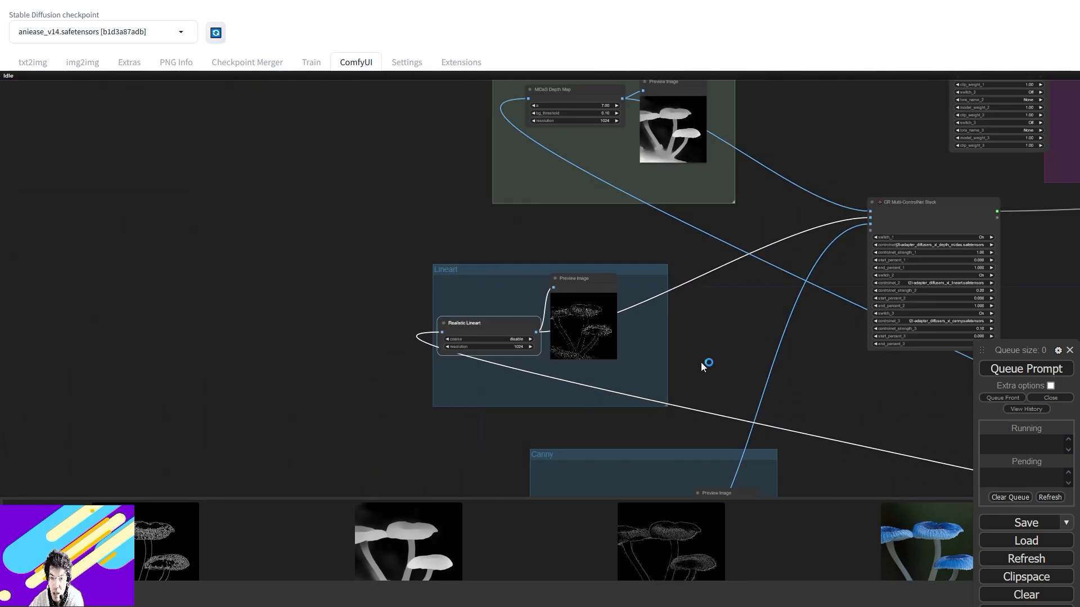
# Step: Move the Depth, Lineart and Canny Preview Image nodes into one vertical column beside the Lineart group
pyautogui.scroll(-2, 701, 363)
pyautogui.moveTo(785, 420); pyautogui.dragTo(690, 286)
pyautogui.moveTo(634, 343); pyautogui.dragTo(622, 243)
pyautogui.moveTo(516, 167); pyautogui.dragTo(620, 173)
pyautogui.moveTo(640, 219); pyautogui.dragTo(636, 362)
pyautogui.moveTo(576, 157); pyautogui.dragTo(601, 225)
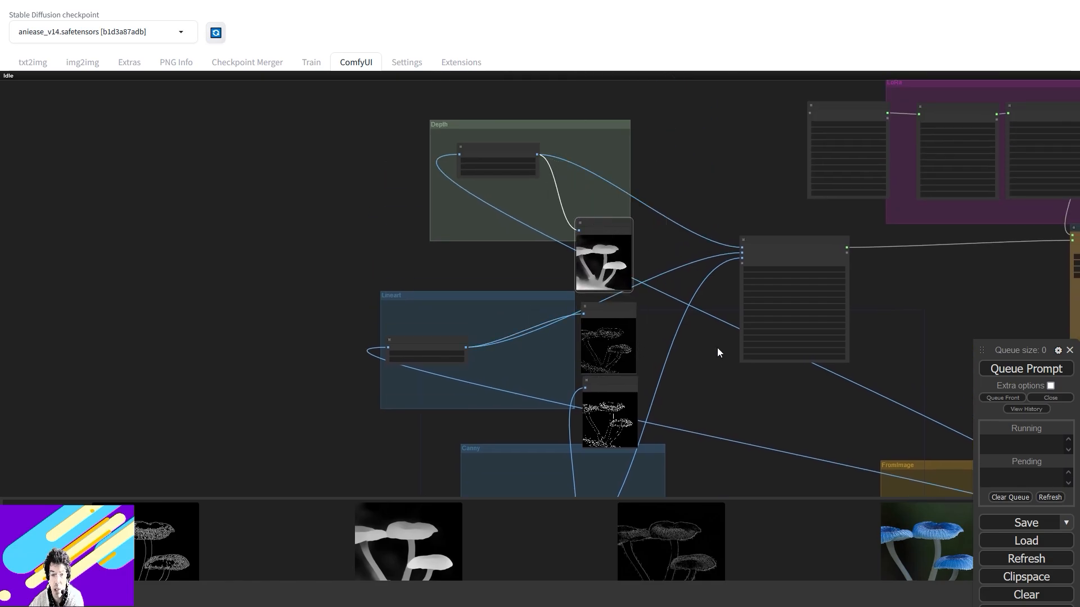
# Step: Align the Lineart and Canny Preview Image nodes closely beneath the depth preview
pyautogui.moveTo(717, 349); pyautogui.dragTo(619, 287)
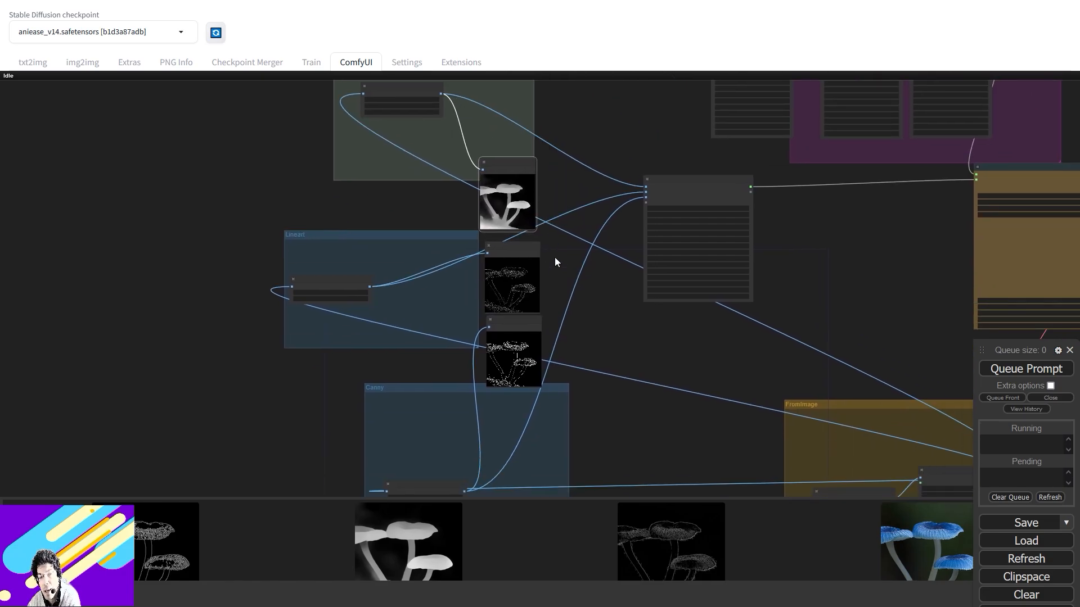
pyautogui.scroll(7, 555, 275)
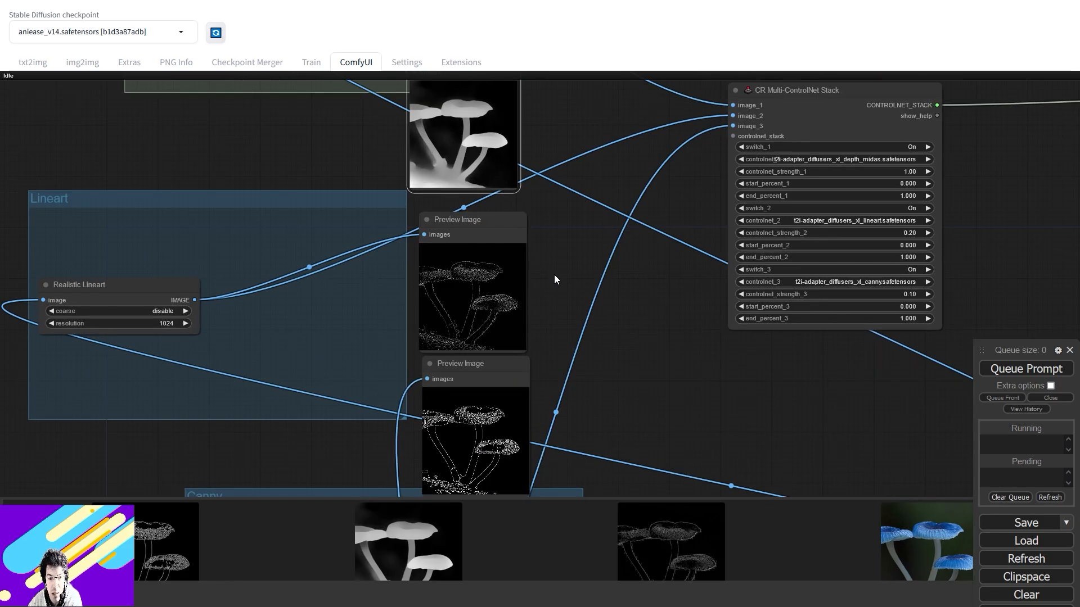
pyautogui.moveTo(498, 225); pyautogui.dragTo(483, 210)
pyautogui.moveTo(494, 369); pyautogui.dragTo(477, 353)
pyautogui.moveTo(538, 292); pyautogui.dragTo(552, 396)
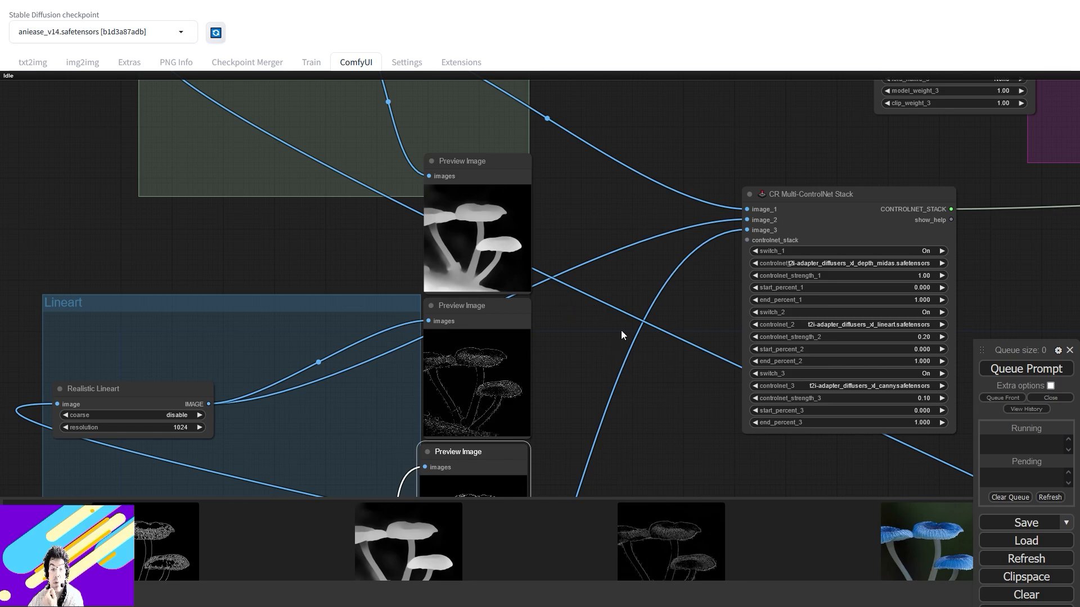
# Step: Compare the three stacked previews with the strength and start/end settings of each ControlNet in the CR Multi-ControlNet Stack node
pyautogui.moveTo(693, 304); pyautogui.dragTo(553, 277)
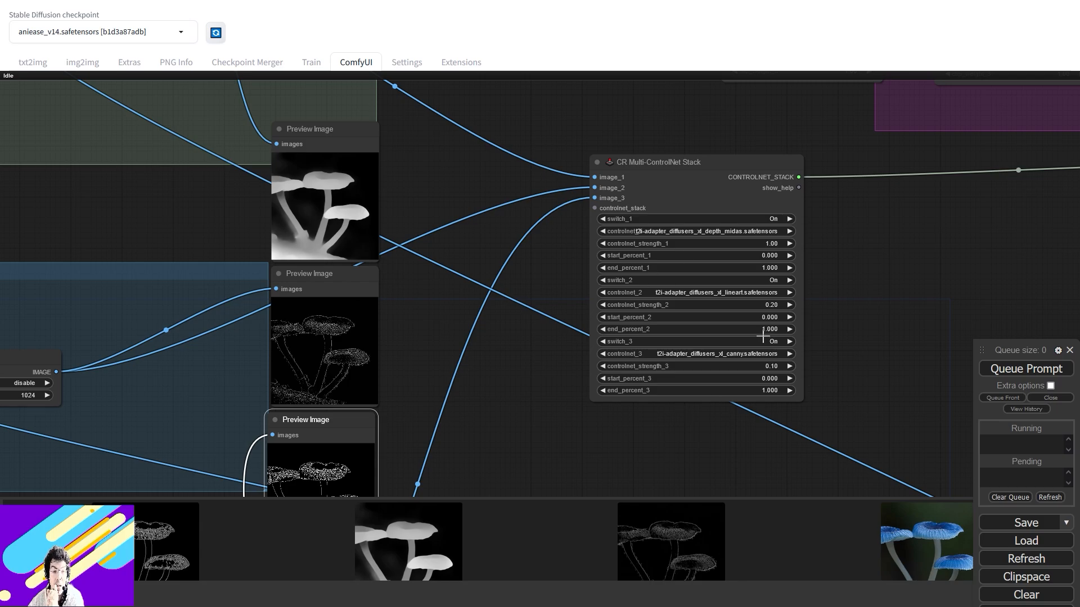
pyautogui.moveTo(404, 404); pyautogui.dragTo(524, 276)
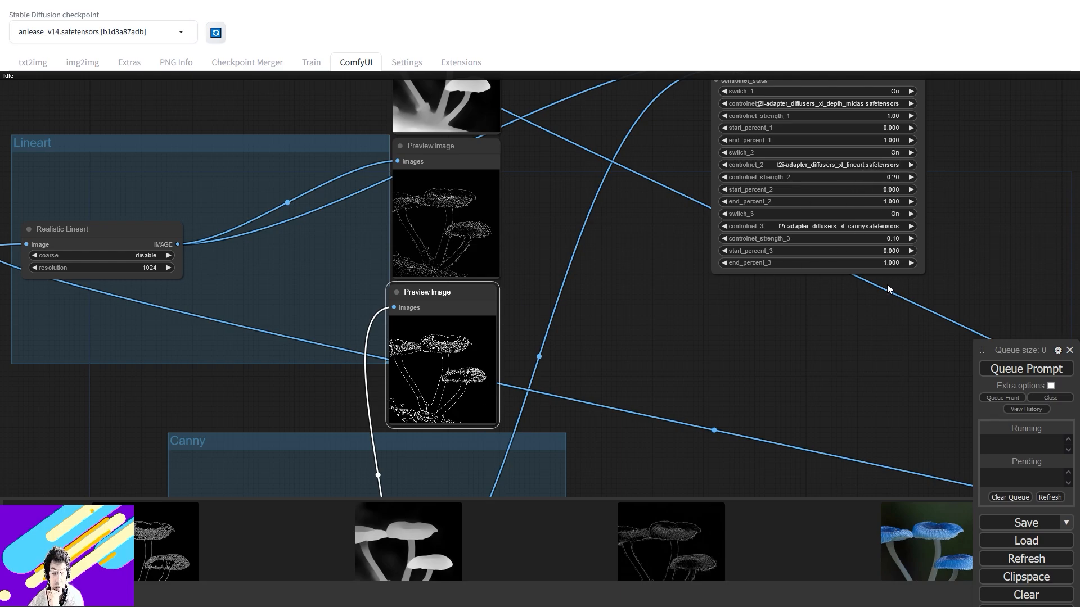
pyautogui.moveTo(609, 212); pyautogui.dragTo(653, 362)
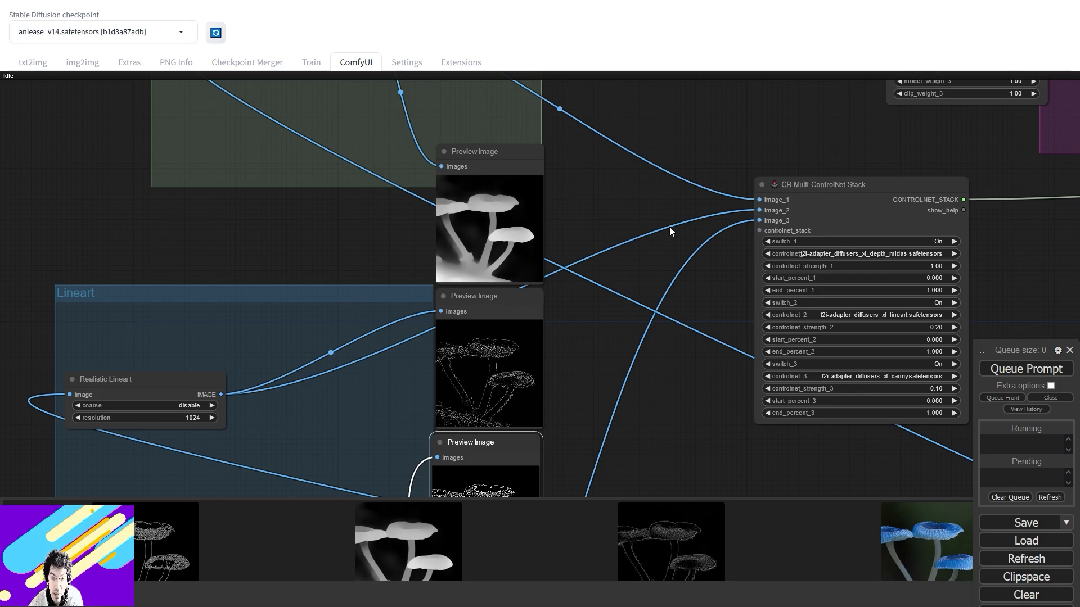
pyautogui.moveTo(1022, 283); pyautogui.dragTo(802, 261)
pyautogui.scroll(-5, 826, 318)
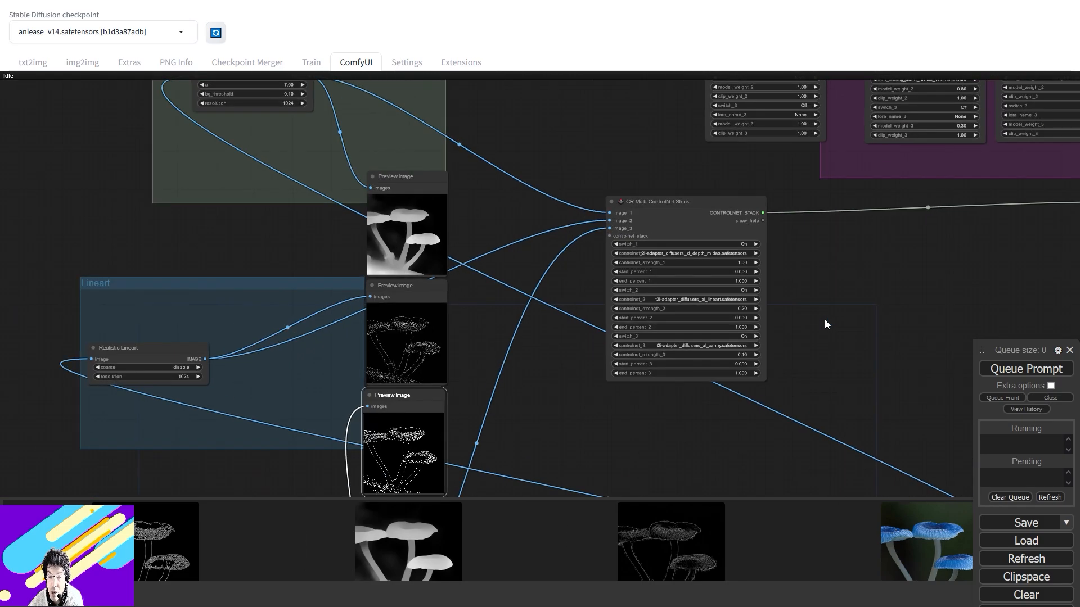
# Step: Trace the CONTROLNET_STACK output to the cnet_stack input of the Eff. Loader SDXL node
pyautogui.moveTo(829, 323); pyautogui.dragTo(490, 217)
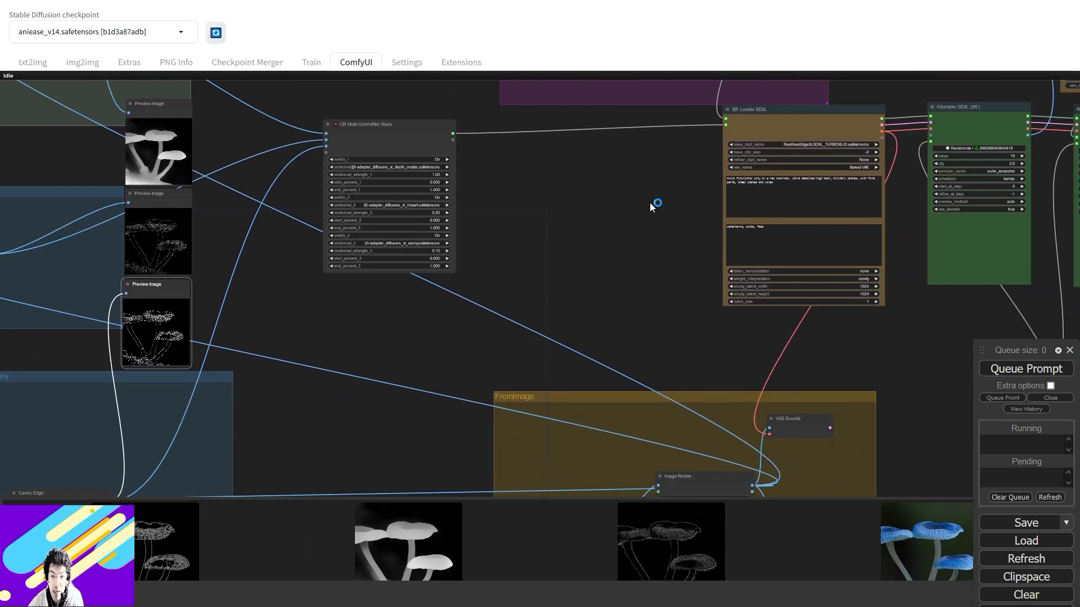
pyautogui.moveTo(618, 154); pyautogui.dragTo(914, 308)
pyautogui.moveTo(721, 286); pyautogui.dragTo(414, 264)
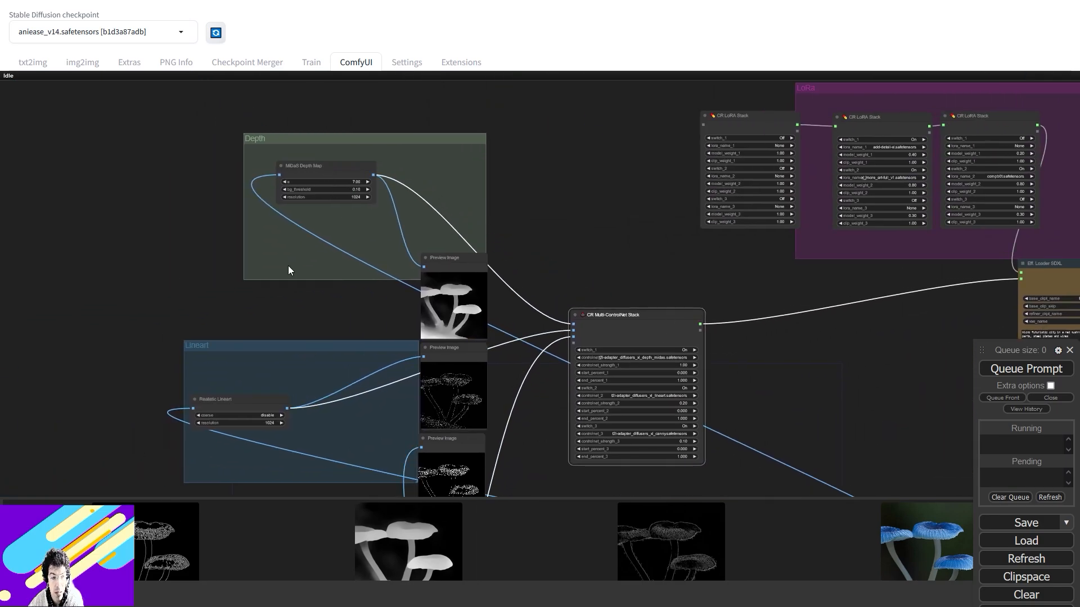
pyautogui.moveTo(567, 310); pyautogui.dragTo(560, 173)
# Step: Examine the CR LoRA Stack nodes around the LoRa group, checking their enabled LoRA files and model weights
pyautogui.moveTo(832, 170); pyautogui.dragTo(475, 293)
pyautogui.scroll(3, 549, 253)
pyautogui.scroll(-3, 492, 264)
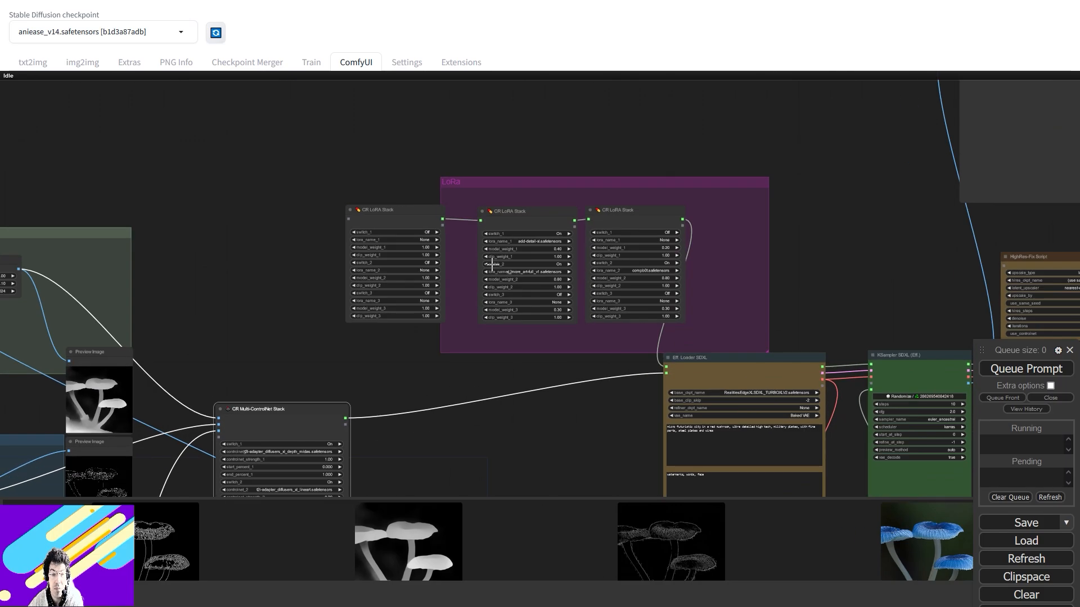
pyautogui.scroll(5, 492, 265)
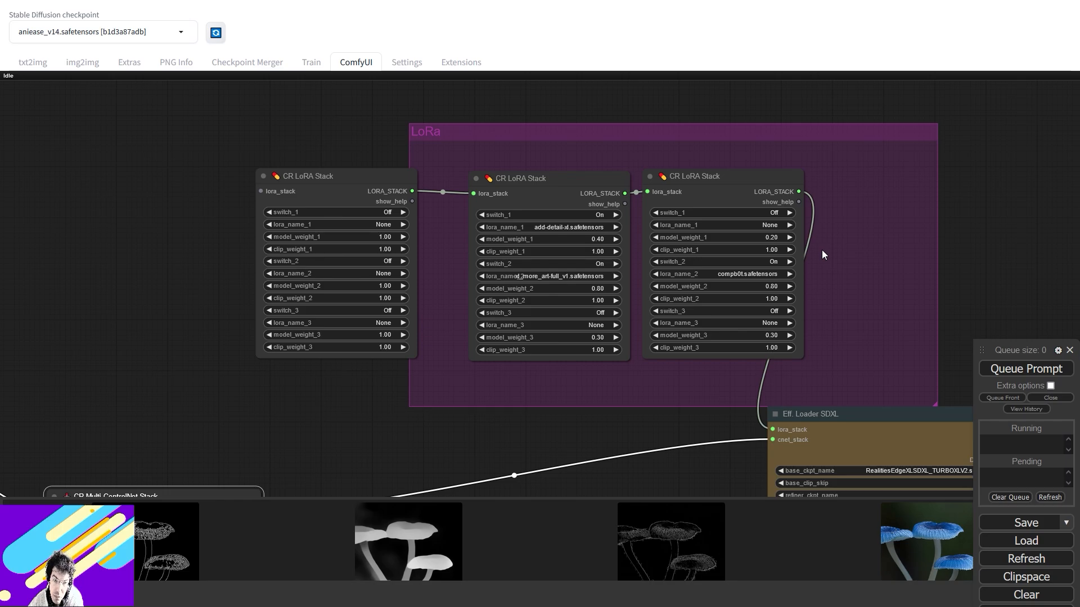
pyautogui.scroll(3, 822, 250)
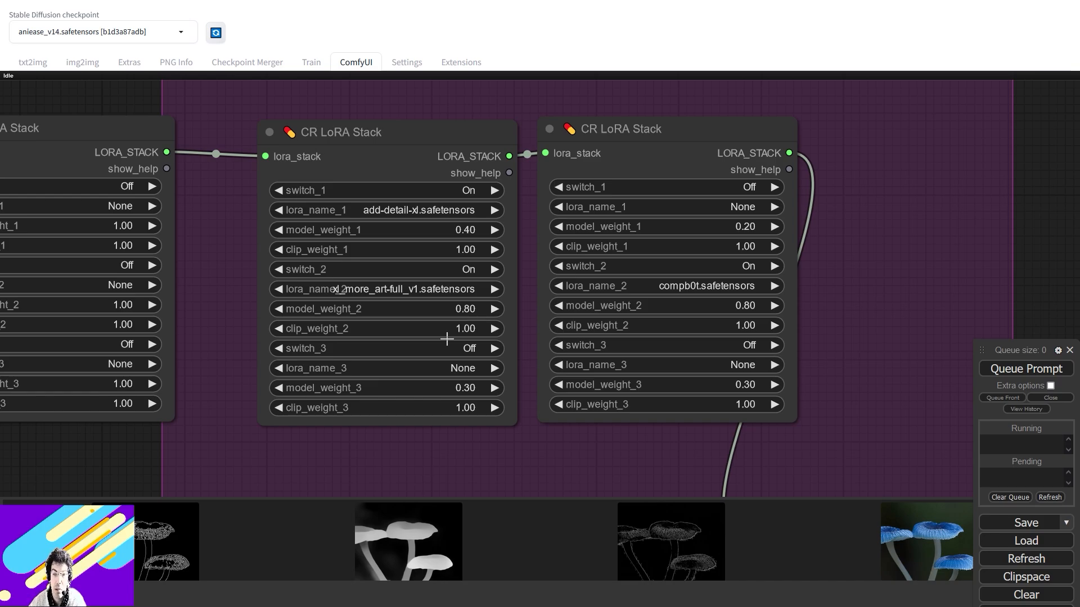
pyautogui.scroll(-6, 835, 295)
# Step: Follow the LoRA stack link to the Eff. Loader SDXL node and inspect its inputs and base checkpoint settings
pyautogui.moveTo(853, 311); pyautogui.dragTo(606, 310)
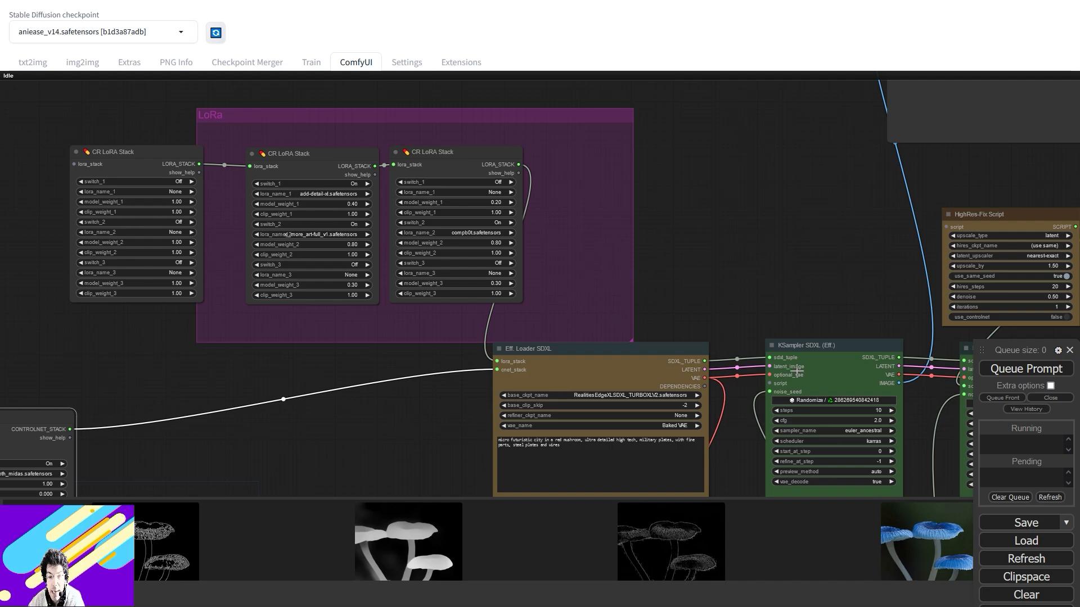
pyautogui.moveTo(757, 417); pyautogui.dragTo(741, 270)
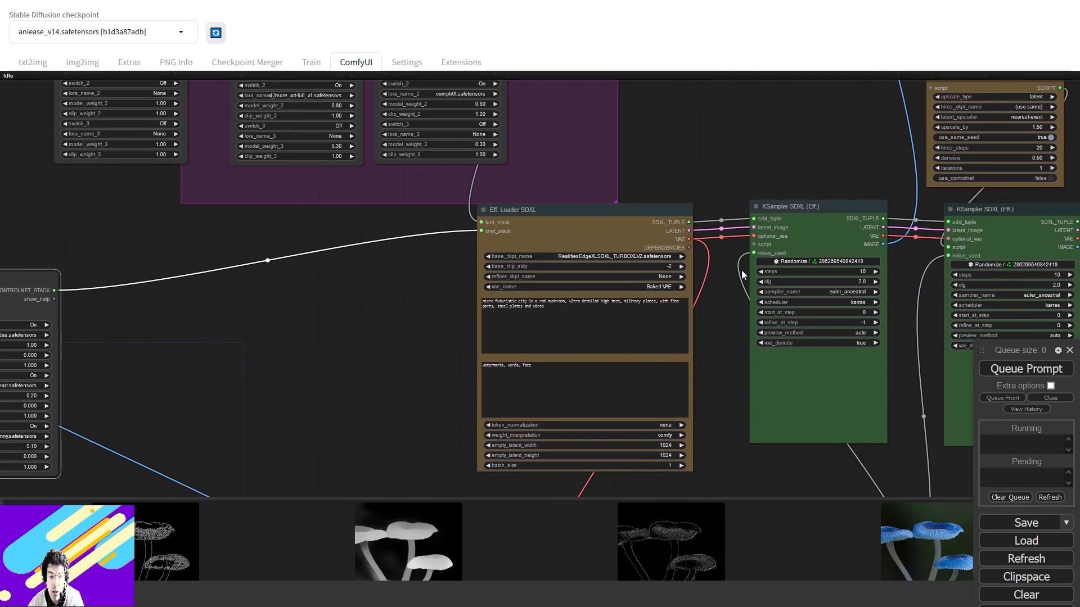
pyautogui.scroll(3, 742, 270)
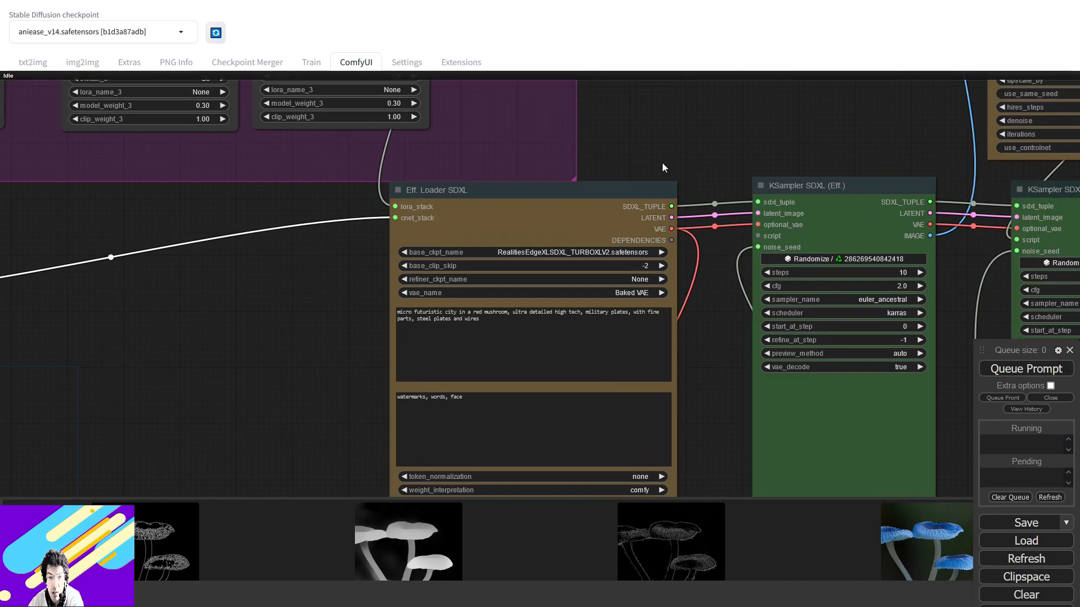
pyautogui.moveTo(662, 163); pyautogui.dragTo(730, 151)
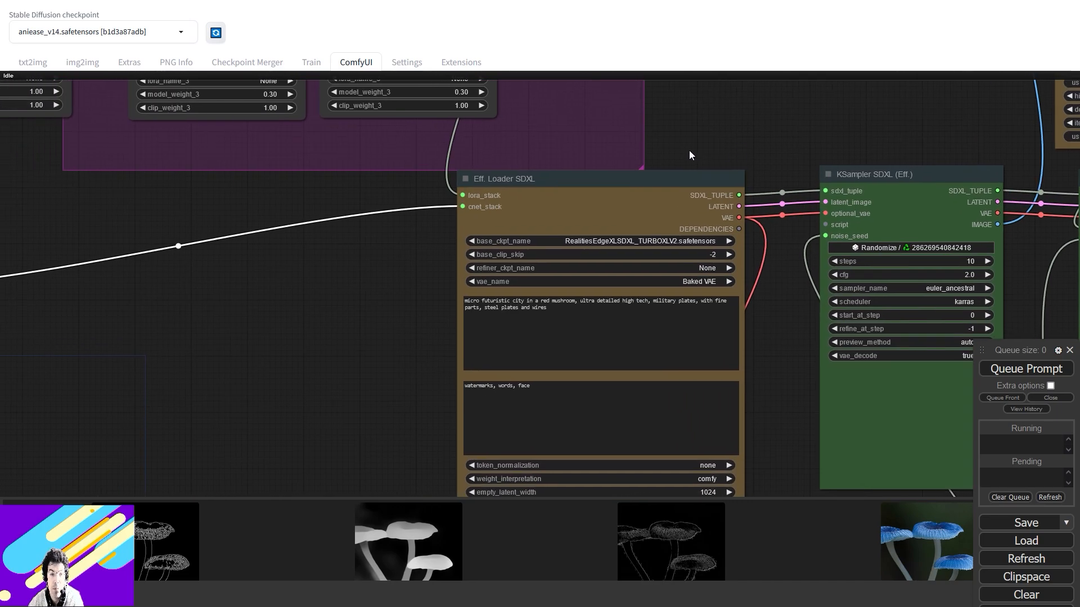
pyautogui.scroll(1, 690, 150)
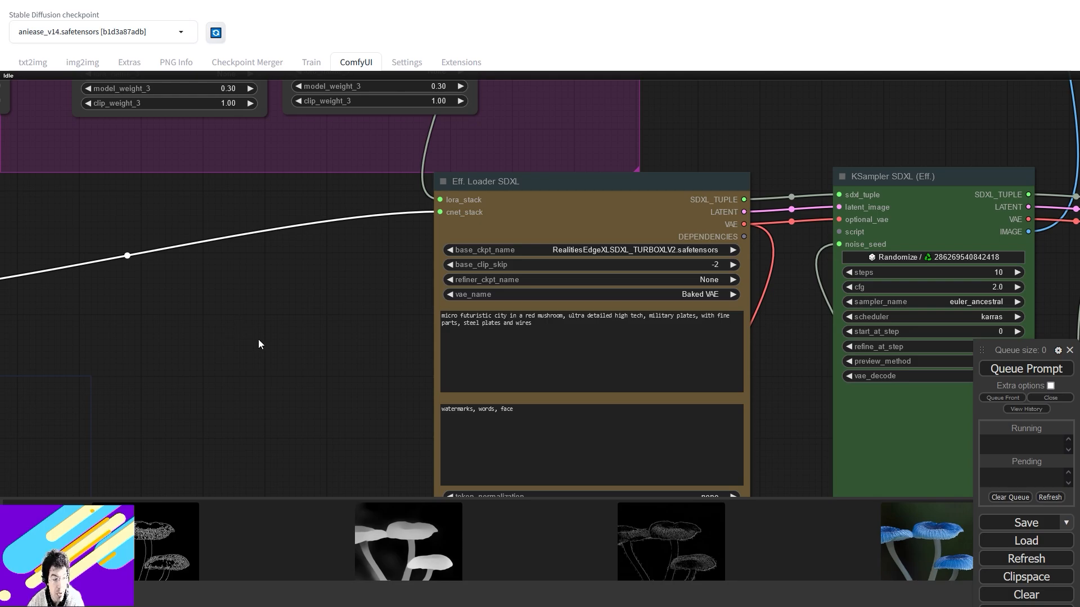
# Step: Read the positive and negative prompts and the empty latent size settings in the Eff. Loader SDXL node
pyautogui.moveTo(263, 340); pyautogui.dragTo(342, 216)
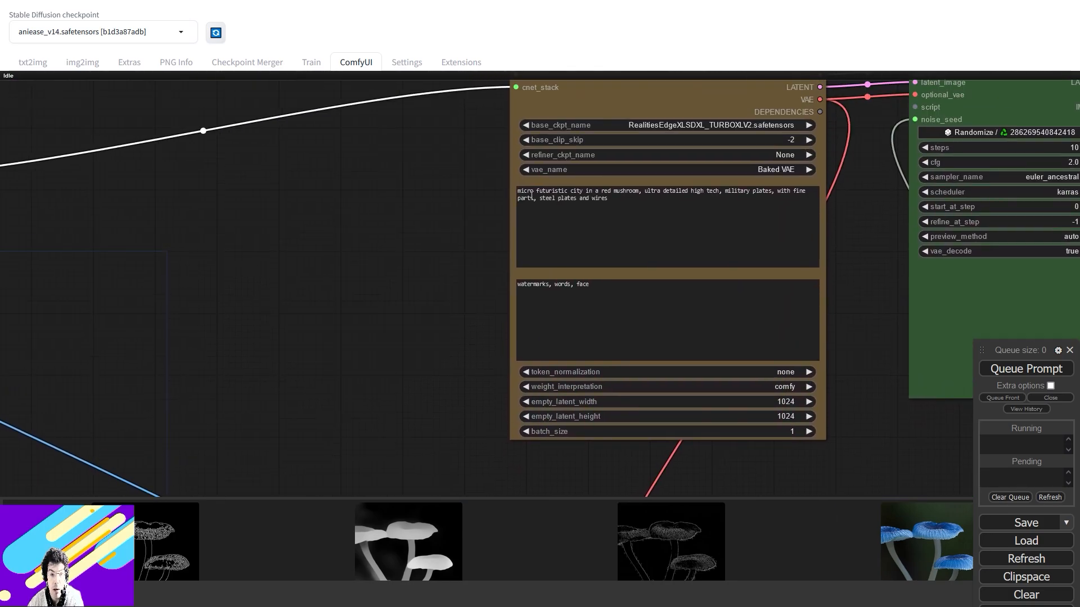
pyautogui.moveTo(434, 363); pyautogui.dragTo(489, 234)
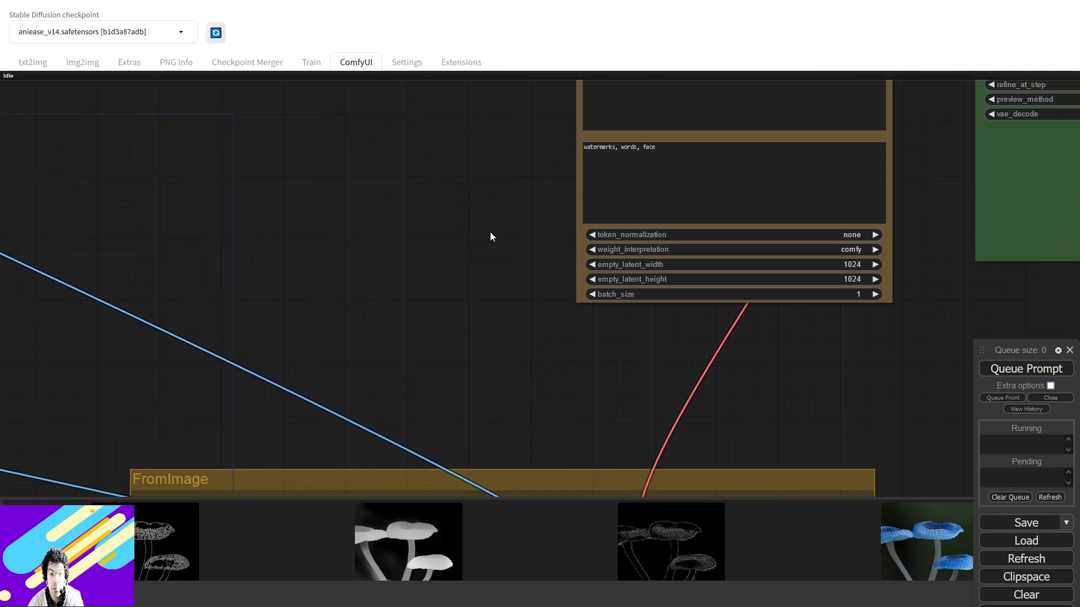
pyautogui.moveTo(448, 335); pyautogui.dragTo(641, 61)
pyautogui.moveTo(588, 253); pyautogui.dragTo(559, 402)
pyautogui.moveTo(701, 168); pyautogui.dragTo(639, 365)
pyautogui.moveTo(667, 178); pyautogui.dragTo(556, 404)
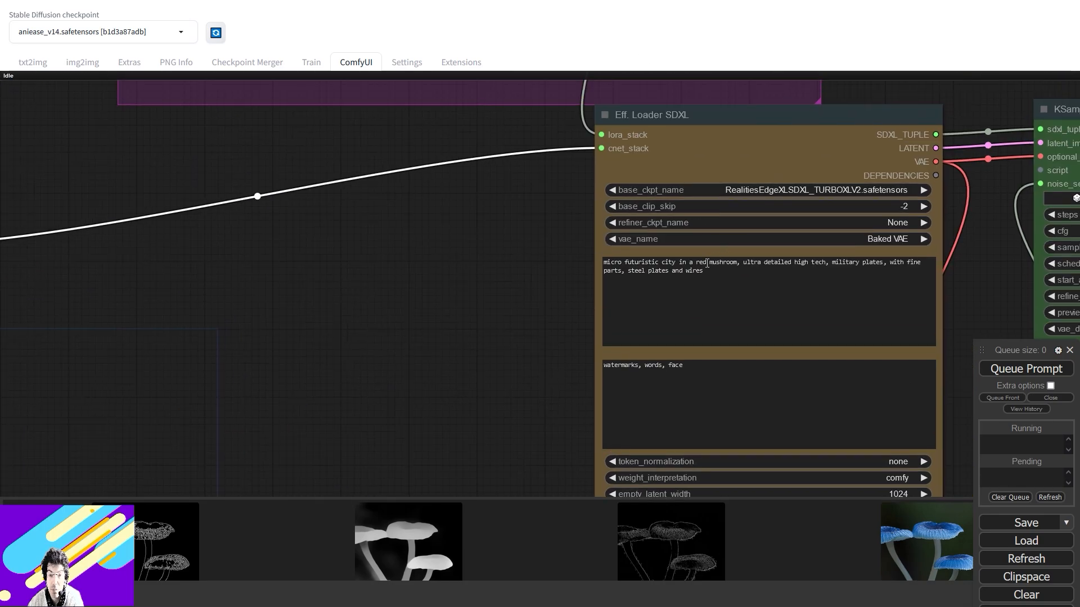
# Step: Change the mushroom's color to blue in the positive prompt of the Eff. Loader SDXL node
pyautogui.doubleClick(702, 261)
pyautogui.write('blue')
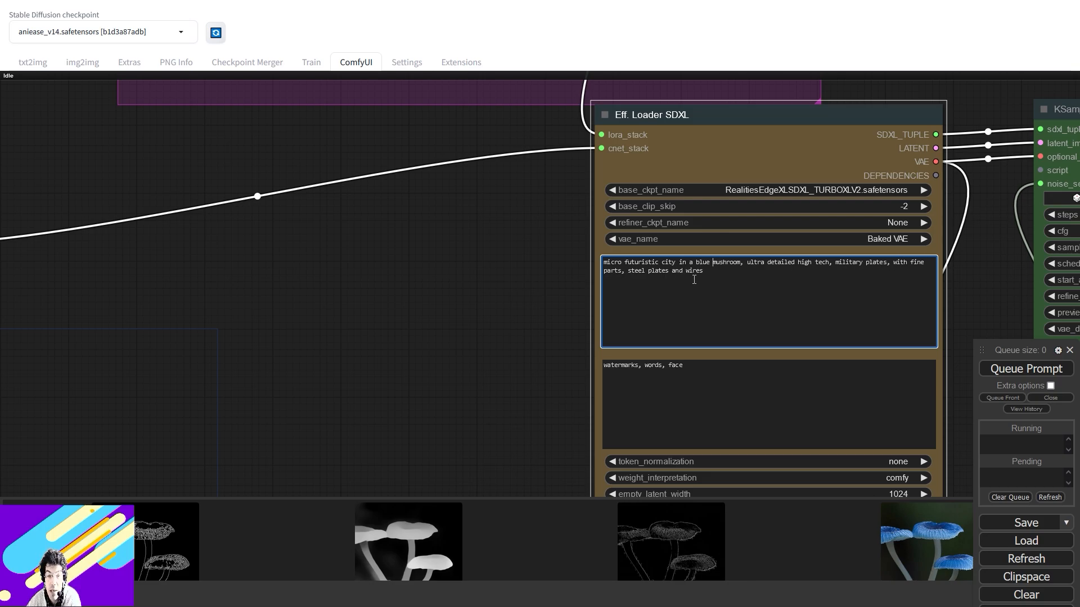
pyautogui.moveTo(969, 302); pyautogui.dragTo(805, 268)
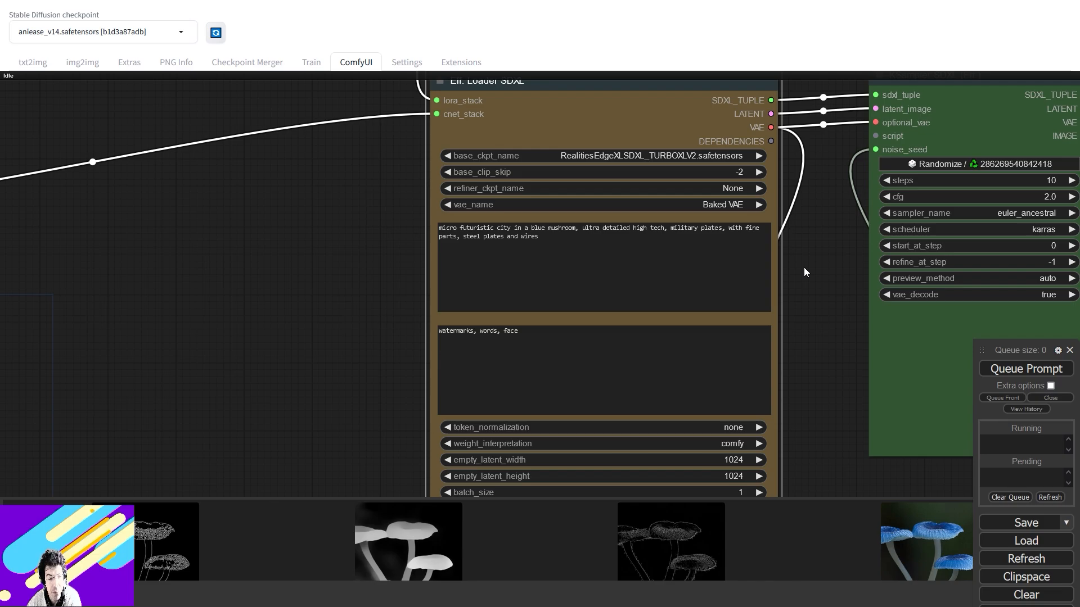
# Step: Trace the Eff. Loader SDXL outputs through the two KSampler SDXL nodes towards the upscale nodes
pyautogui.scroll(-5, 370, 354)
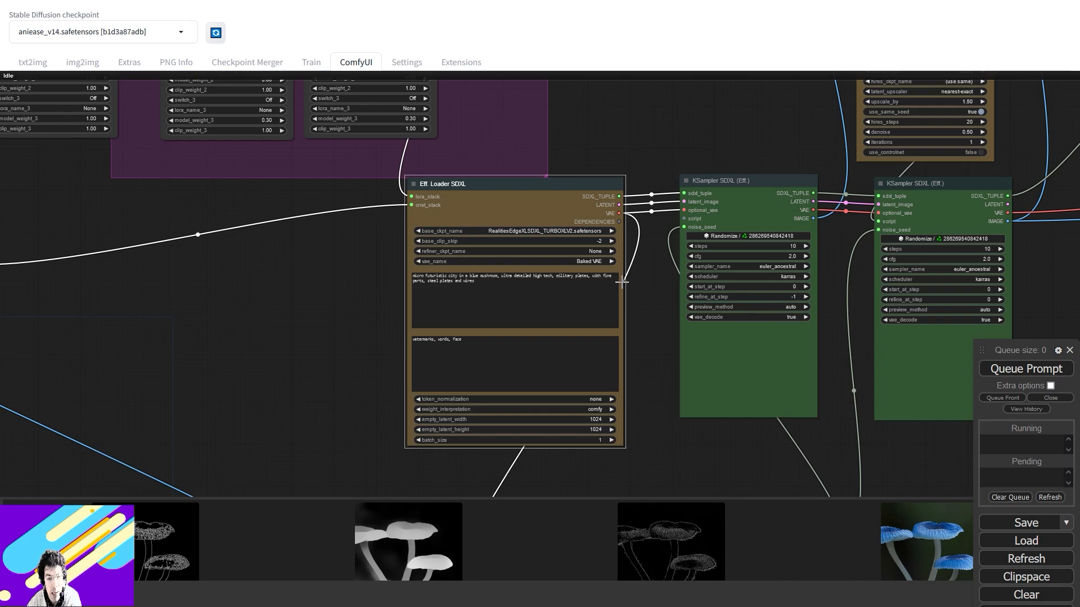
pyautogui.scroll(-5, 636, 284)
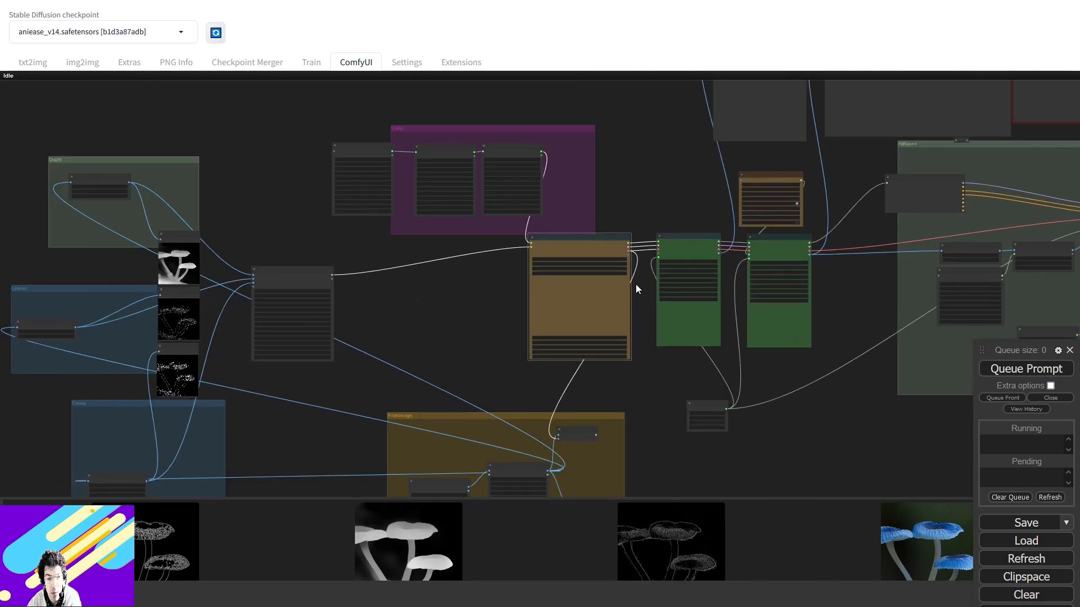
pyautogui.scroll(8, 635, 285)
pyautogui.scroll(-7, 635, 285)
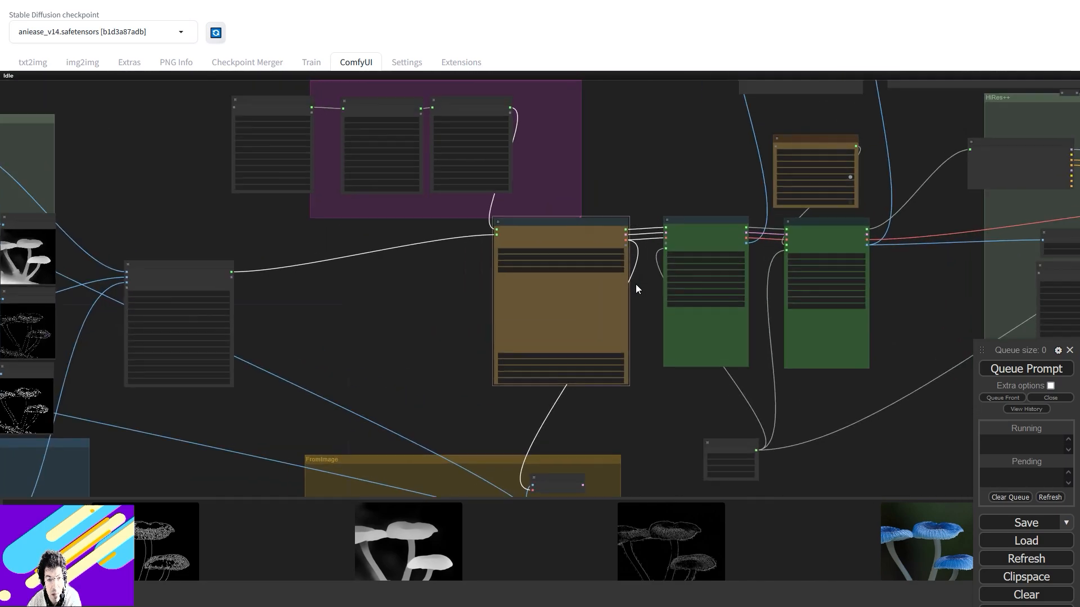
pyautogui.scroll(9, 635, 284)
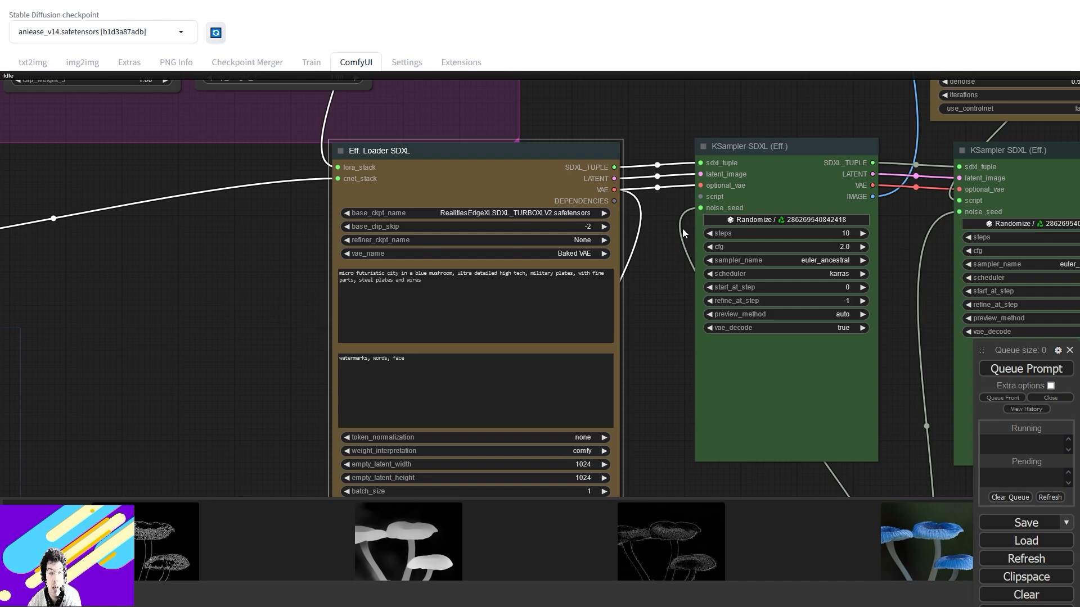
pyautogui.moveTo(675, 293); pyautogui.dragTo(168, 331)
pyautogui.moveTo(806, 337); pyautogui.dragTo(577, 288)
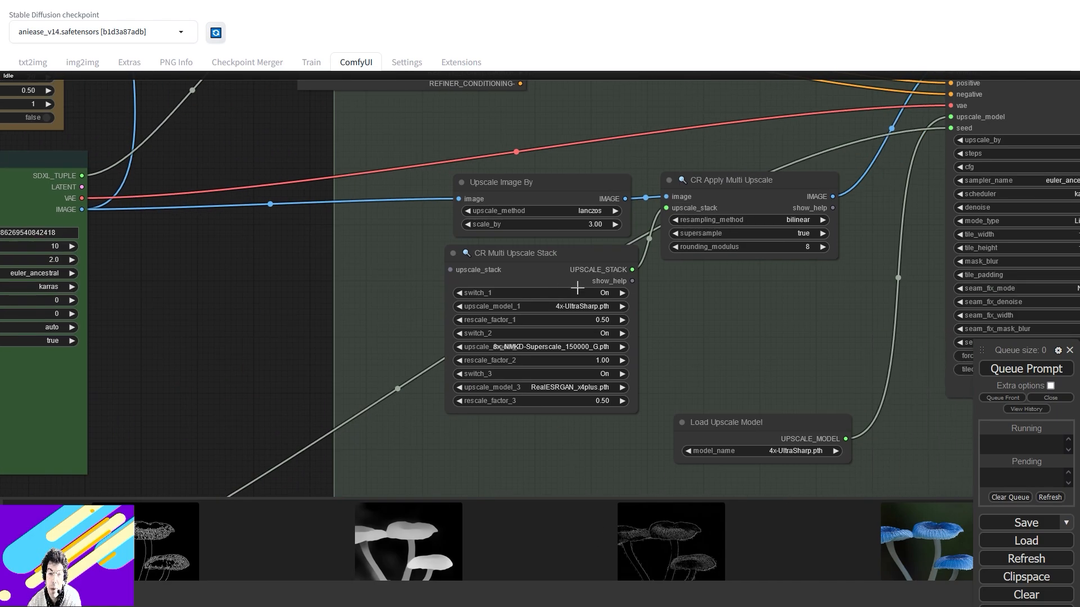
# Step: Compare the two KSampler SDXL nodes and follow the second one's outputs to the Ultimate SD Upscale node
pyautogui.scroll(-2, 839, 299)
pyautogui.moveTo(852, 329); pyautogui.dragTo(584, 428)
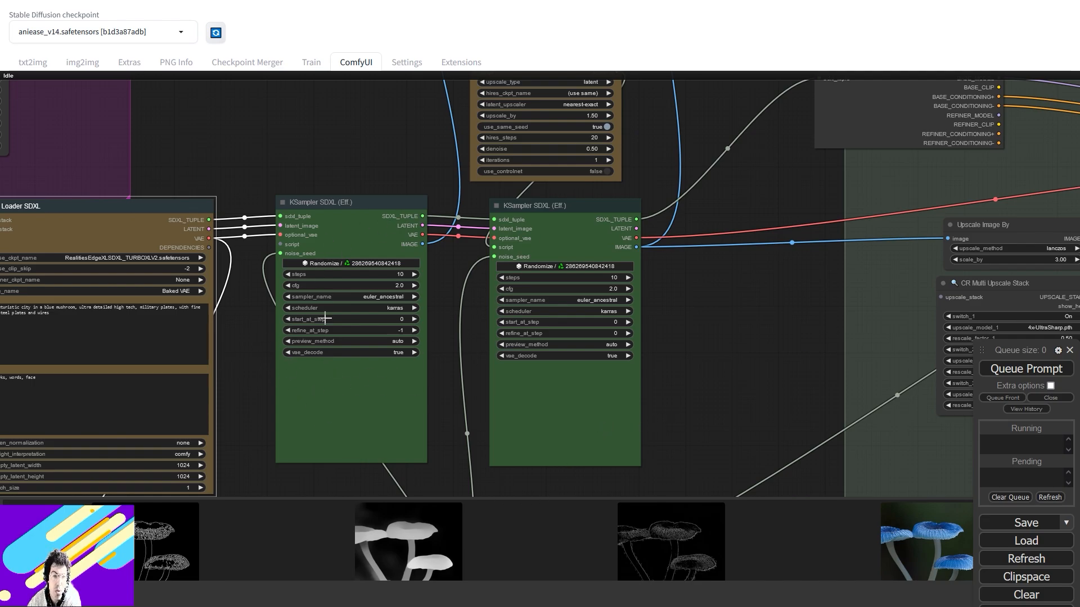
pyautogui.moveTo(242, 326); pyautogui.dragTo(535, 306)
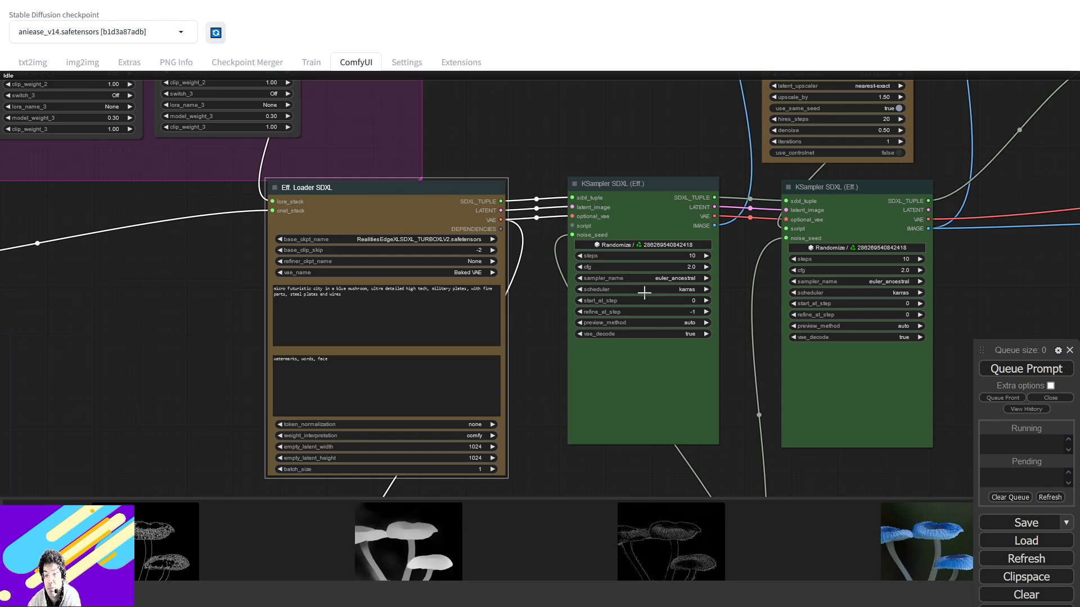
pyautogui.moveTo(988, 277); pyautogui.dragTo(436, 281)
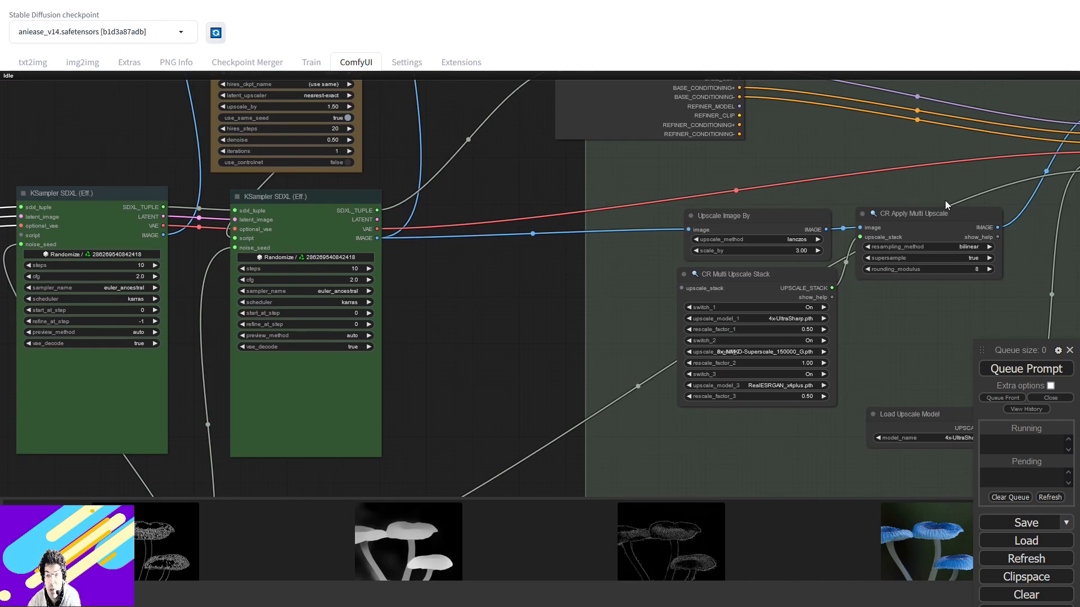
pyautogui.moveTo(970, 152); pyautogui.dragTo(573, 188)
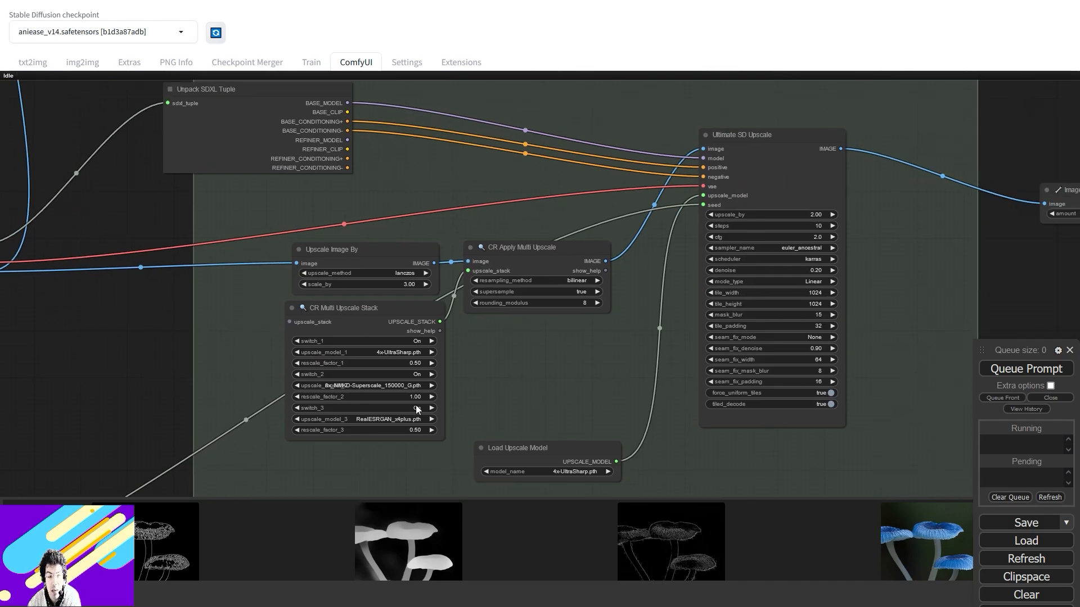
pyautogui.moveTo(454, 300); pyautogui.dragTo(652, 243)
pyautogui.moveTo(225, 379); pyautogui.dragTo(643, 298)
pyautogui.moveTo(428, 387); pyautogui.dragTo(534, 426)
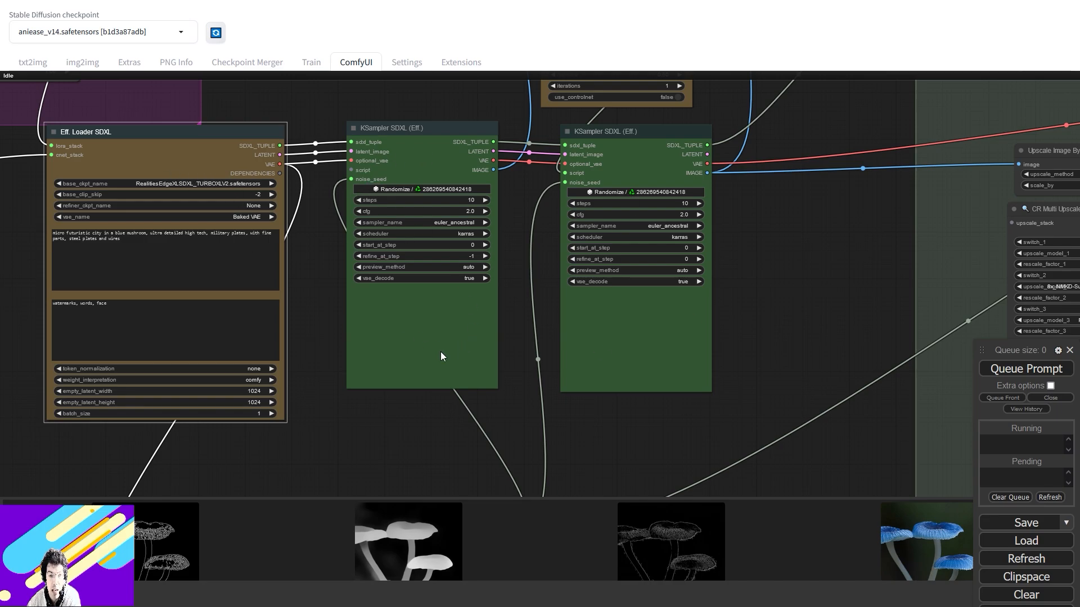
# Step: Move the first KSampler SDXL node slightly closer to and level with the second, and review the upscale chain they feed
pyautogui.moveTo(407, 132); pyautogui.dragTo(429, 136)
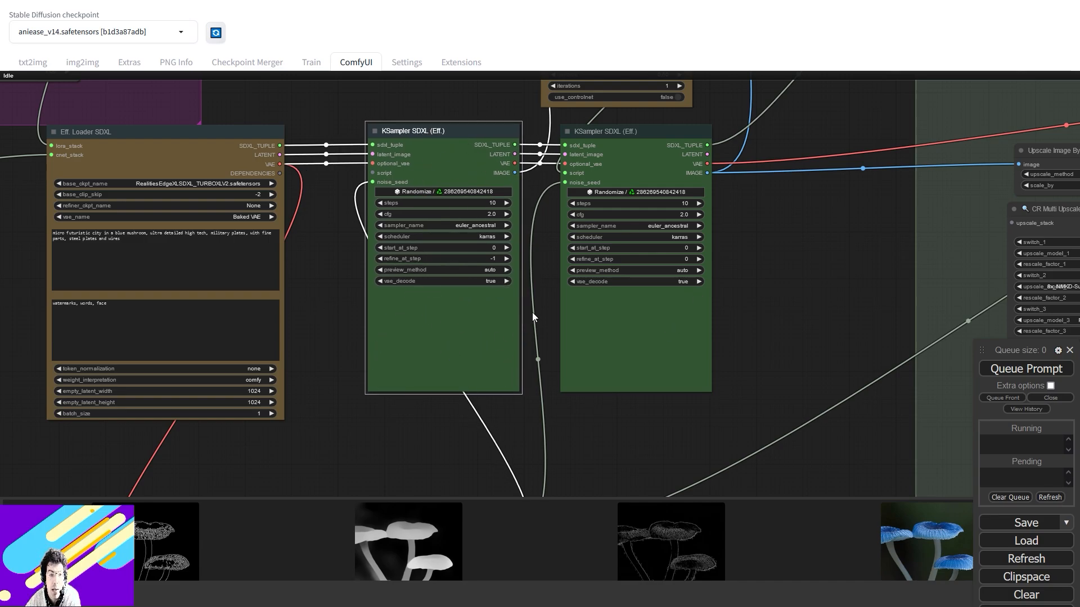
pyautogui.moveTo(777, 325); pyautogui.dragTo(177, 364)
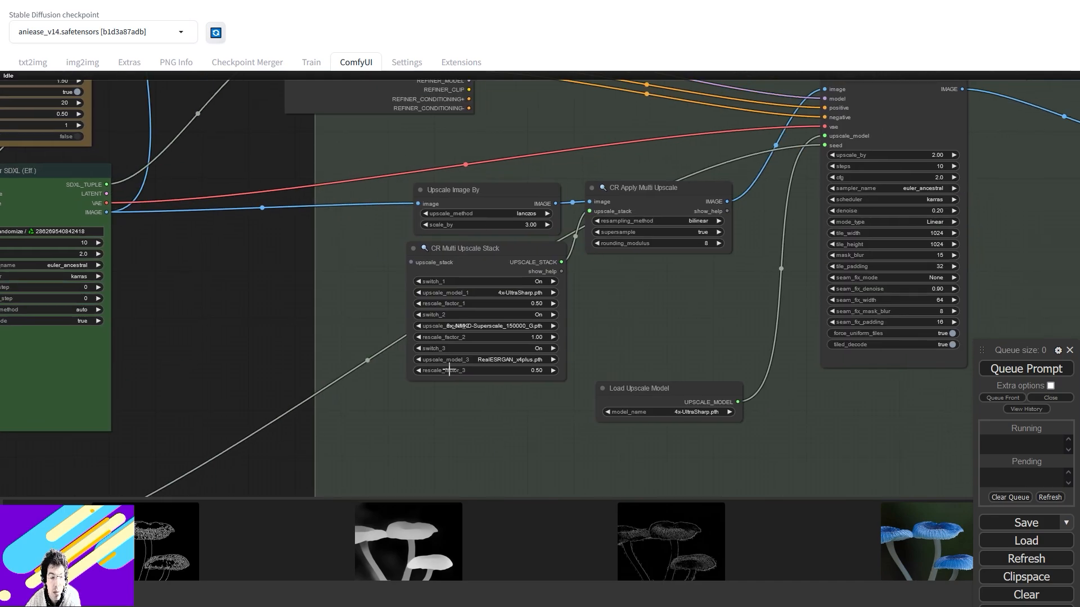
pyautogui.moveTo(670, 304); pyautogui.dragTo(571, 328)
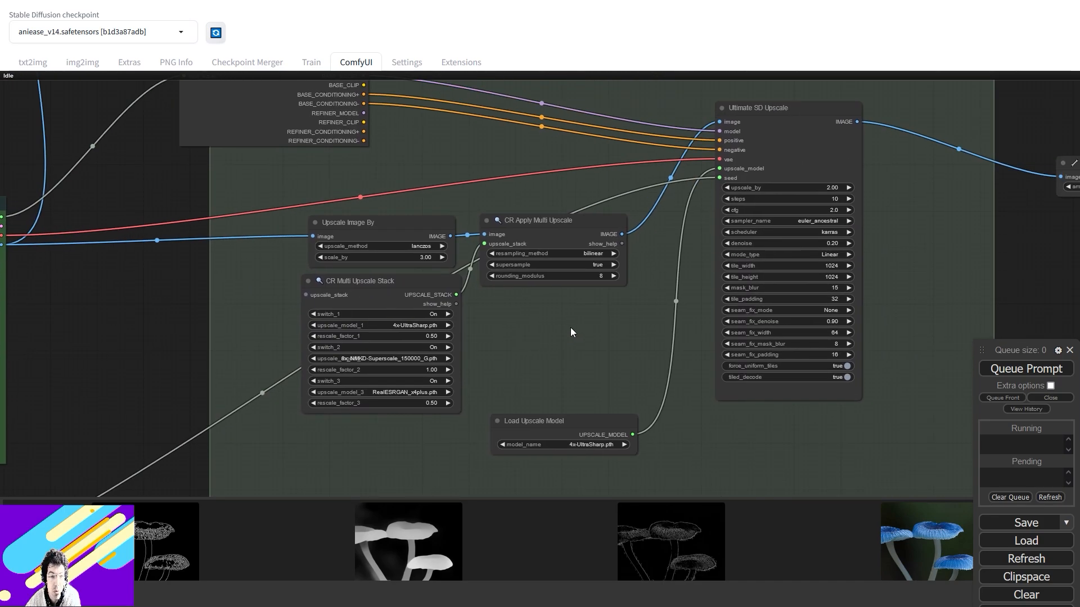
pyautogui.moveTo(191, 358); pyautogui.dragTo(689, 384)
pyautogui.moveTo(550, 387); pyautogui.dragTo(803, 308)
pyautogui.moveTo(650, 348); pyautogui.dragTo(826, 305)
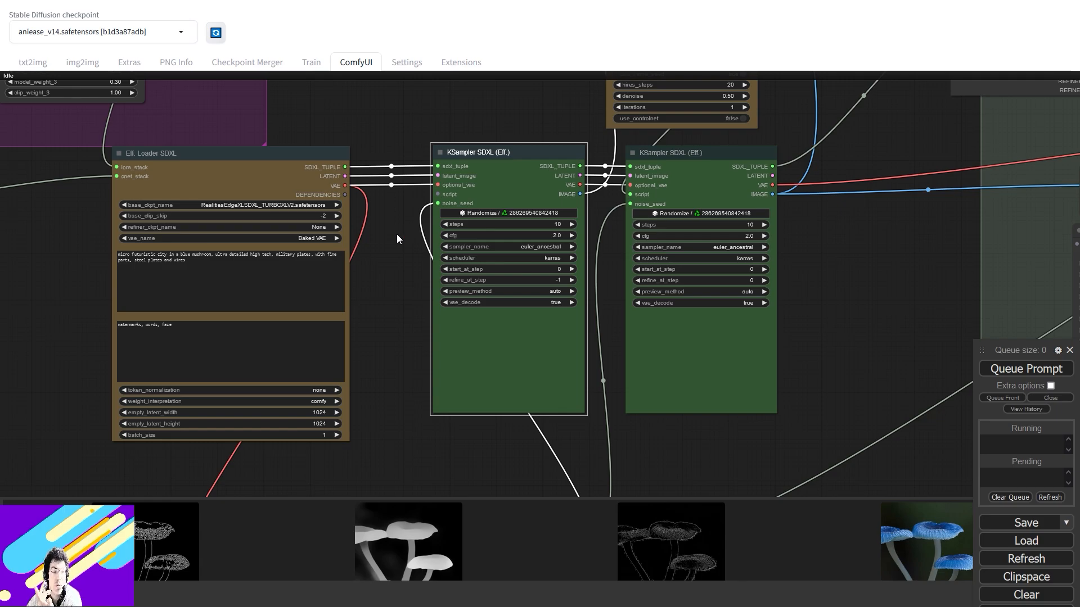
# Step: Read the first KSampler SDXL node's settings and view its available sampler_name options, keeping euler_ancestral
pyautogui.scroll(7, 597, 222)
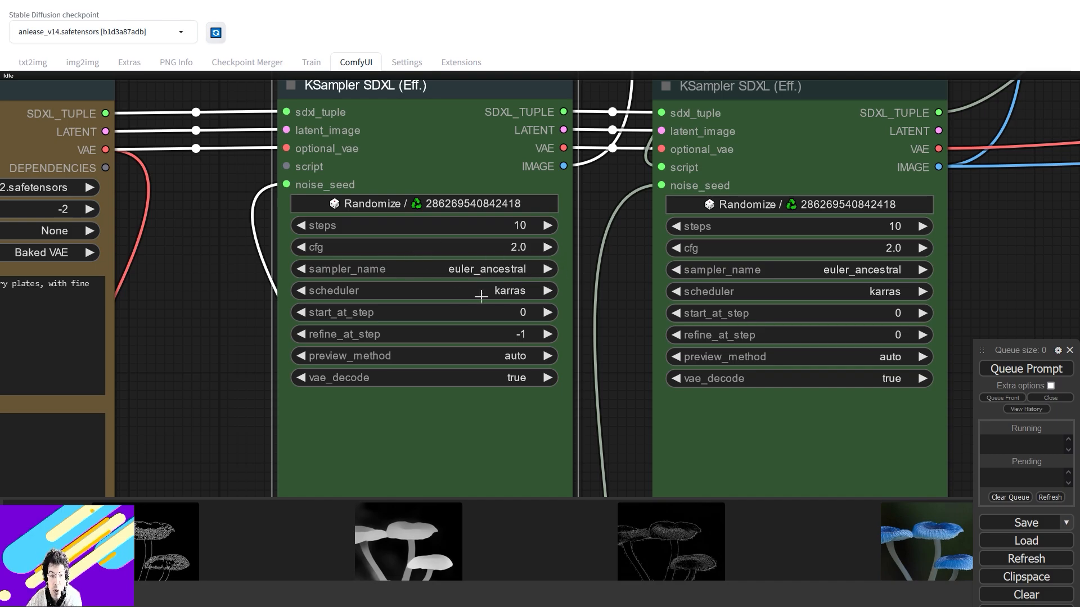
pyautogui.click(521, 270)
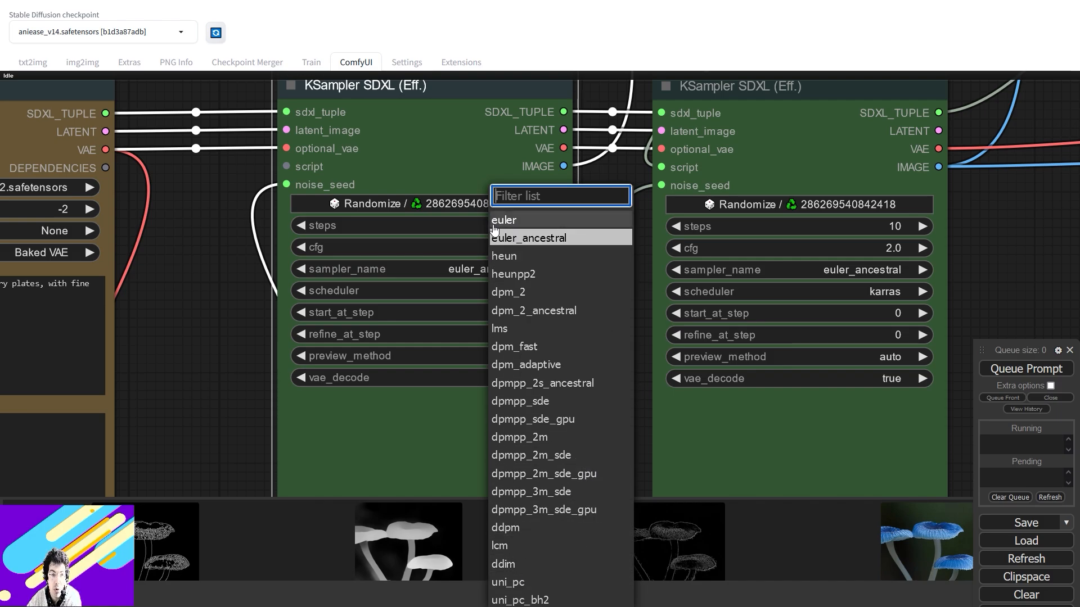
pyautogui.click(613, 164)
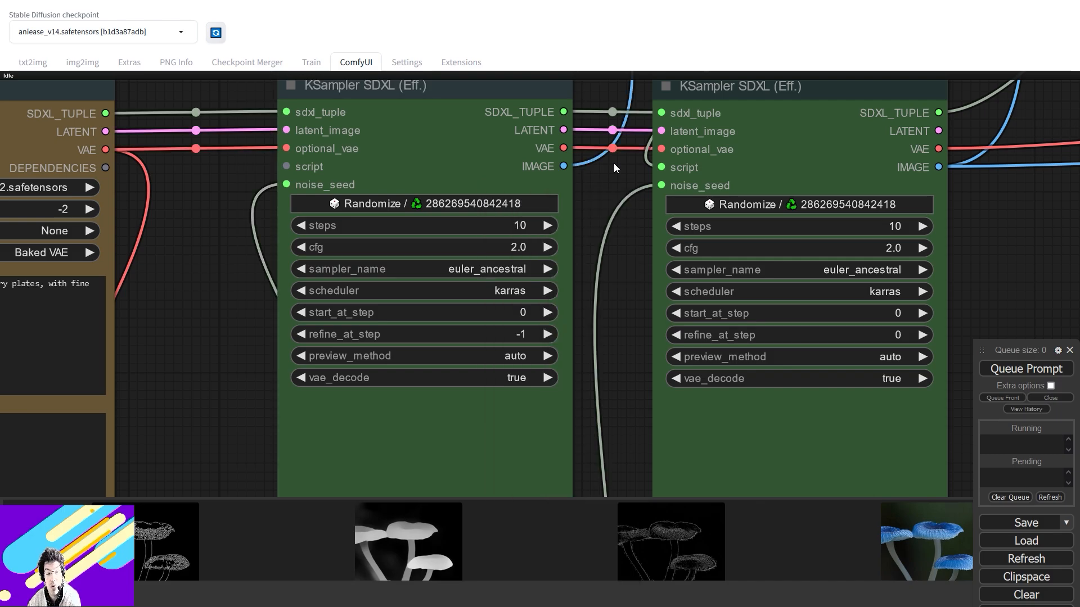
# Step: Move the Seed (rgthree) node up beneath the first KSampler SDXL node
pyautogui.scroll(-5, 262, 378)
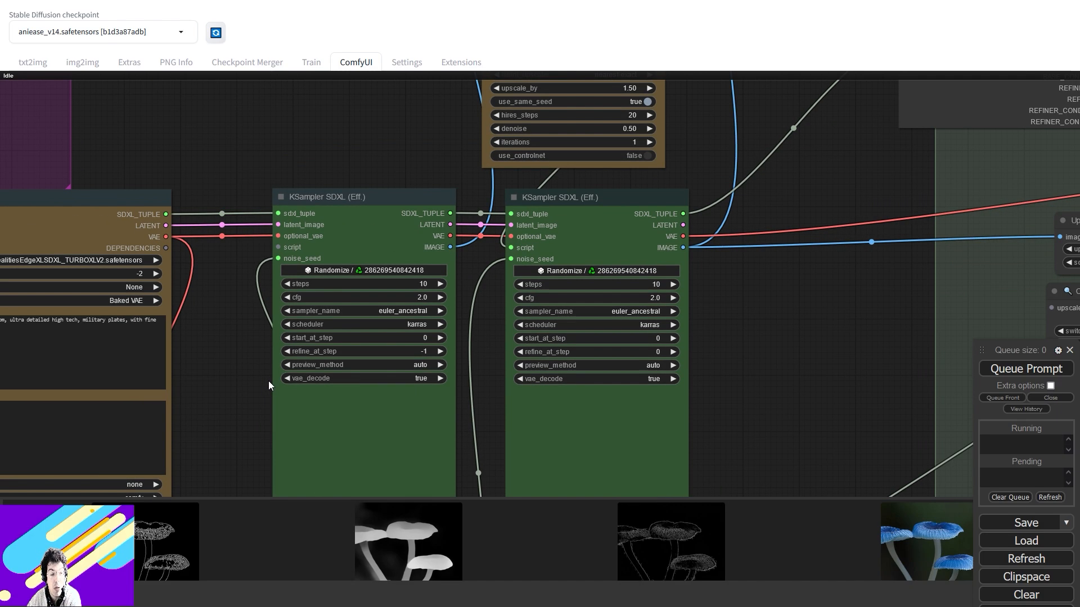
pyautogui.moveTo(331, 424); pyautogui.dragTo(559, 267)
pyautogui.moveTo(612, 419); pyautogui.dragTo(586, 428)
pyautogui.scroll(1, 594, 319)
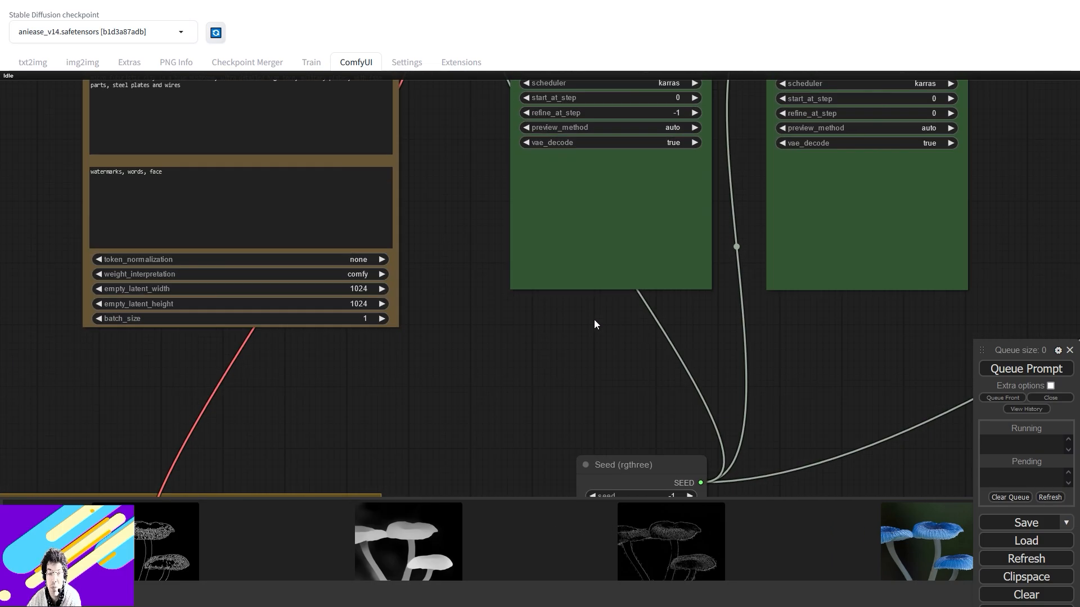
pyautogui.scroll(-3, 594, 319)
pyautogui.moveTo(692, 194); pyautogui.dragTo(695, 285)
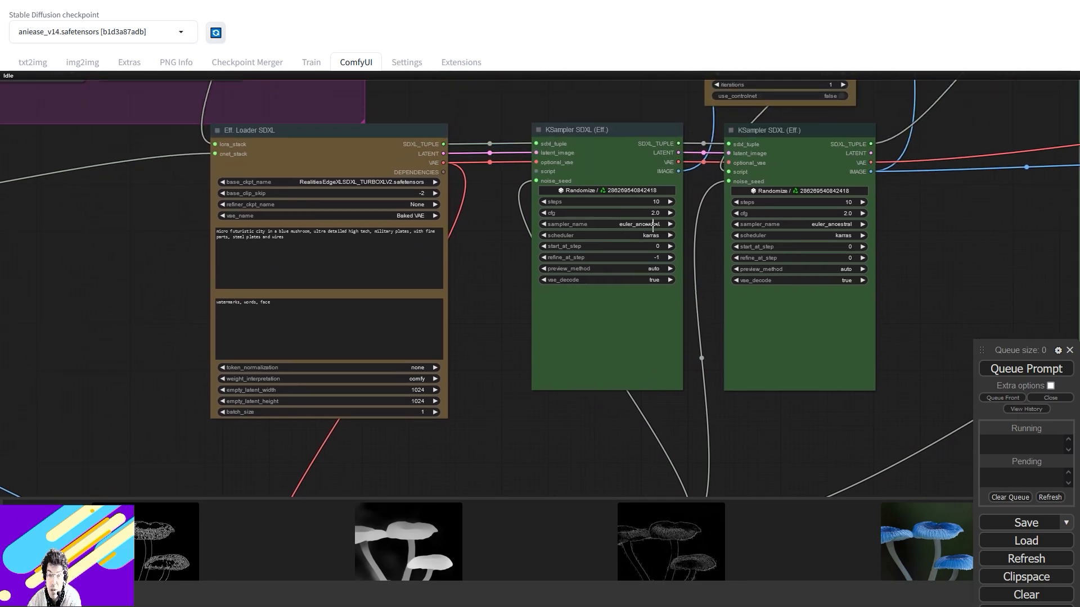
pyautogui.moveTo(751, 428); pyautogui.dragTo(621, 383)
pyautogui.moveTo(501, 483); pyautogui.dragTo(398, 398)
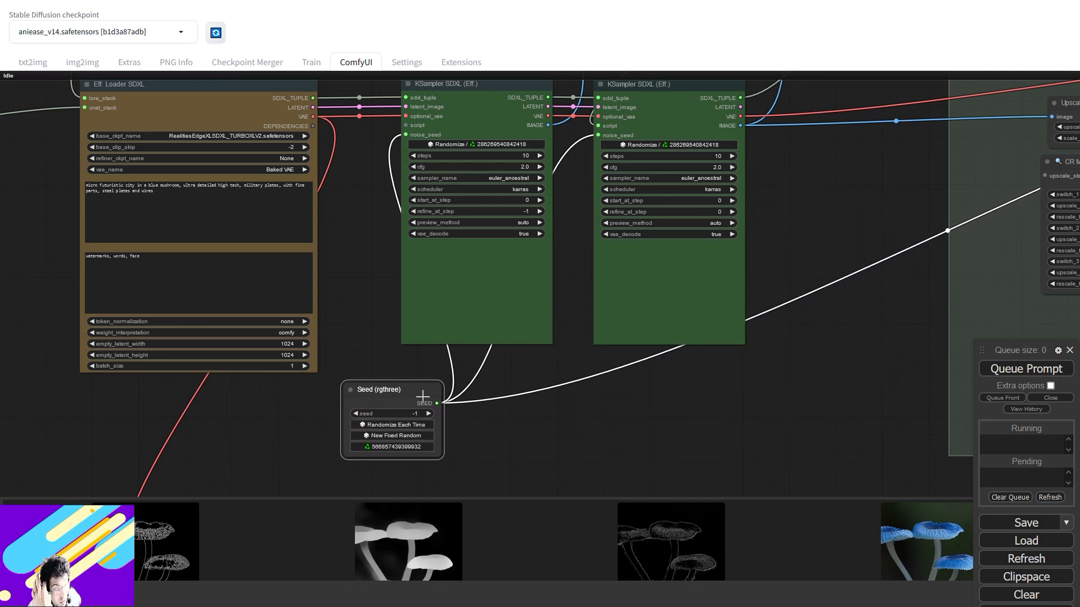
# Step: Trace the Seed (rgthree) output to both KSampler noise_seed inputs and the HiRes++ group, and examine the seed settings
pyautogui.scroll(-2, 561, 371)
pyautogui.moveTo(566, 359); pyautogui.dragTo(355, 477)
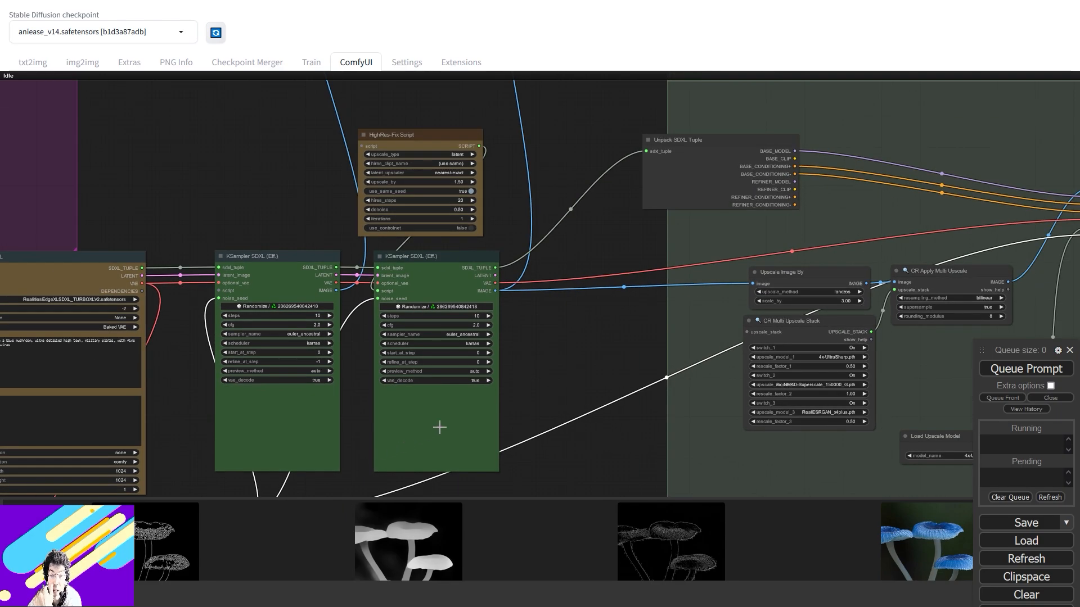
pyautogui.moveTo(485, 414); pyautogui.dragTo(498, 314)
pyautogui.moveTo(711, 277); pyautogui.dragTo(835, 326)
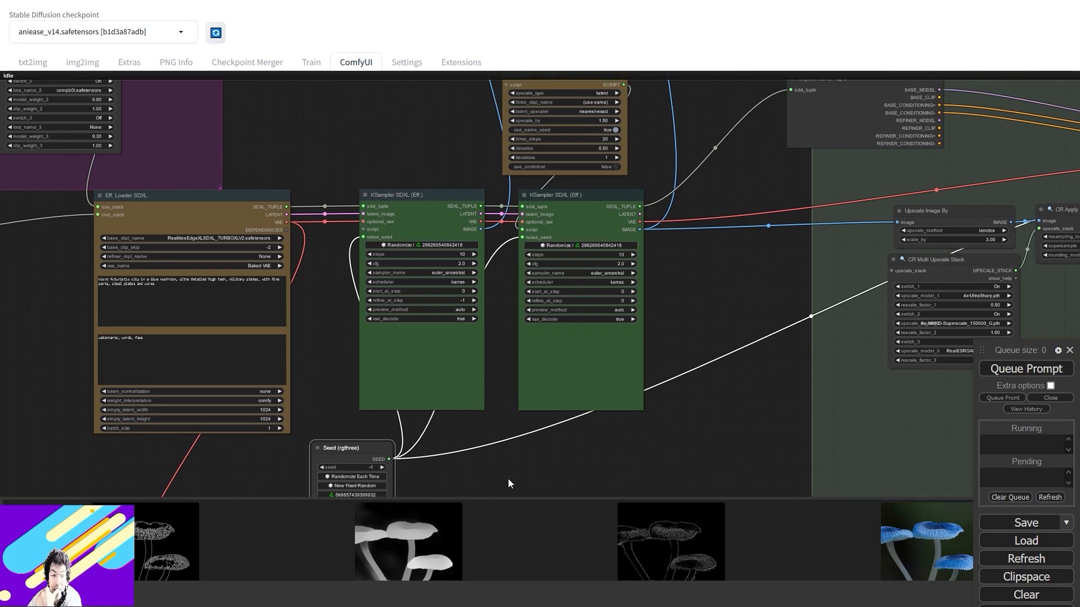
pyautogui.moveTo(376, 478); pyautogui.dragTo(495, 412)
pyautogui.scroll(1, 499, 398)
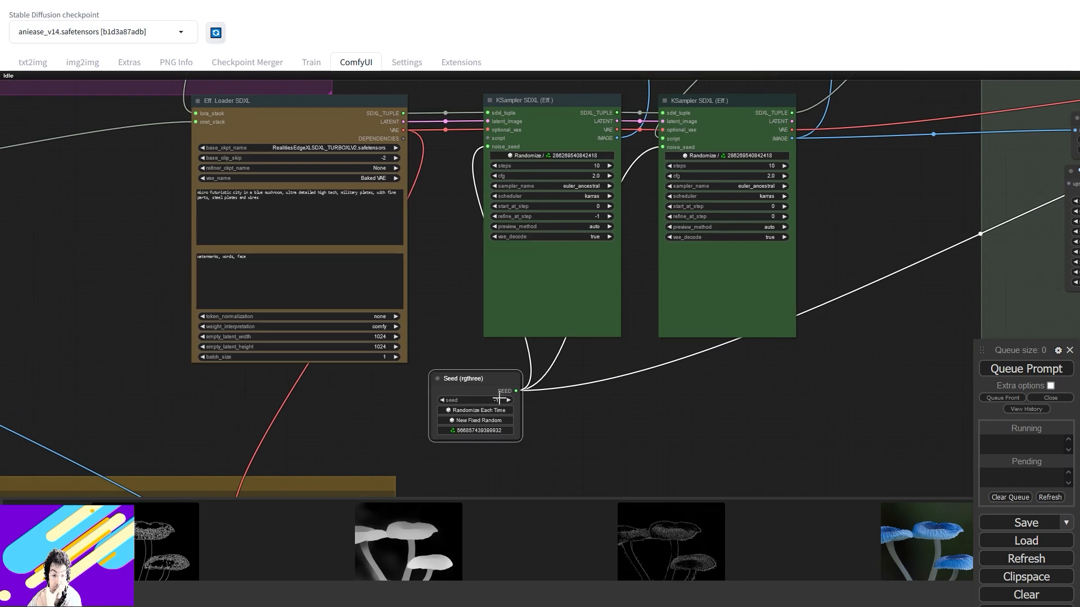
pyautogui.scroll(3, 499, 398)
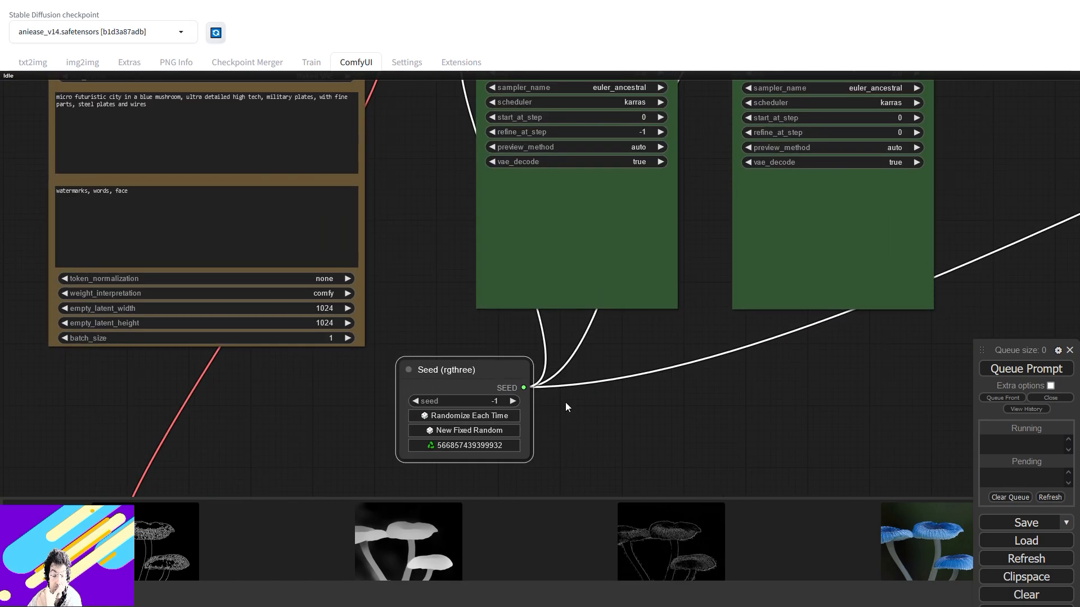
pyautogui.moveTo(745, 248); pyautogui.dragTo(653, 445)
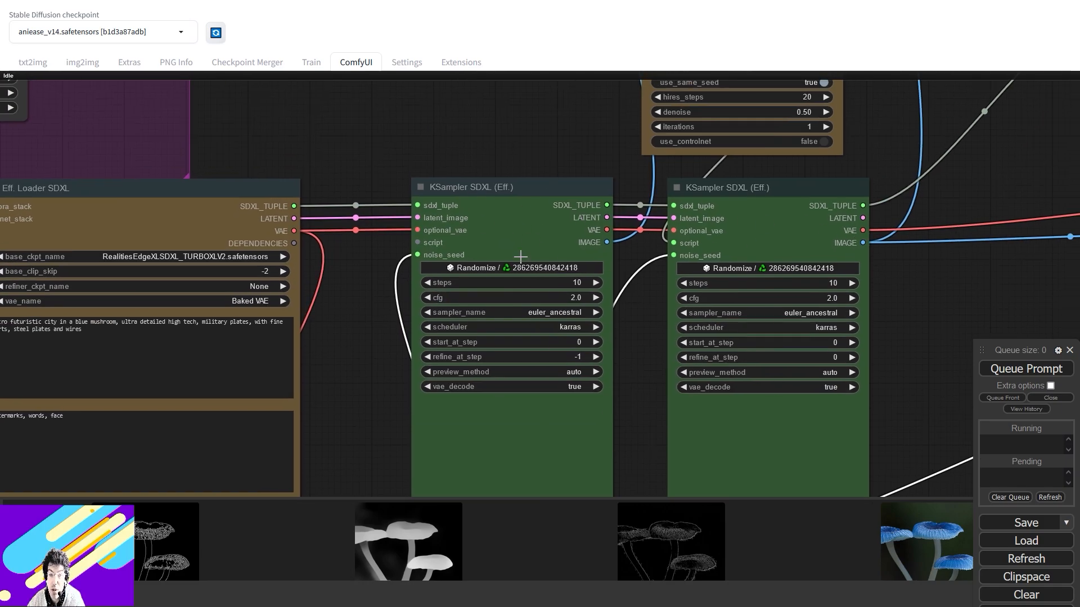
# Step: Nudge the HighRes-Fix Script node above the second KSampler SDXL node and review its upscale settings
pyautogui.moveTo(945, 275); pyautogui.dragTo(769, 300)
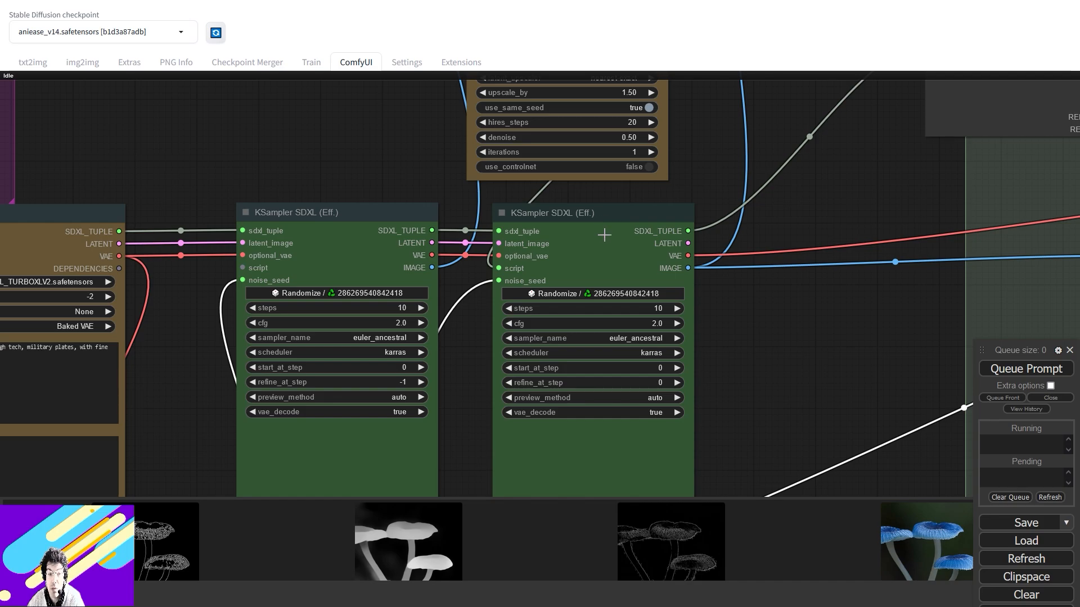
pyautogui.moveTo(761, 172); pyautogui.dragTo(827, 263)
pyautogui.moveTo(650, 121)
pyautogui.mouseDown()
pyautogui.moveTo(678, 131)
pyautogui.moveTo(656, 121)
pyautogui.mouseUp()
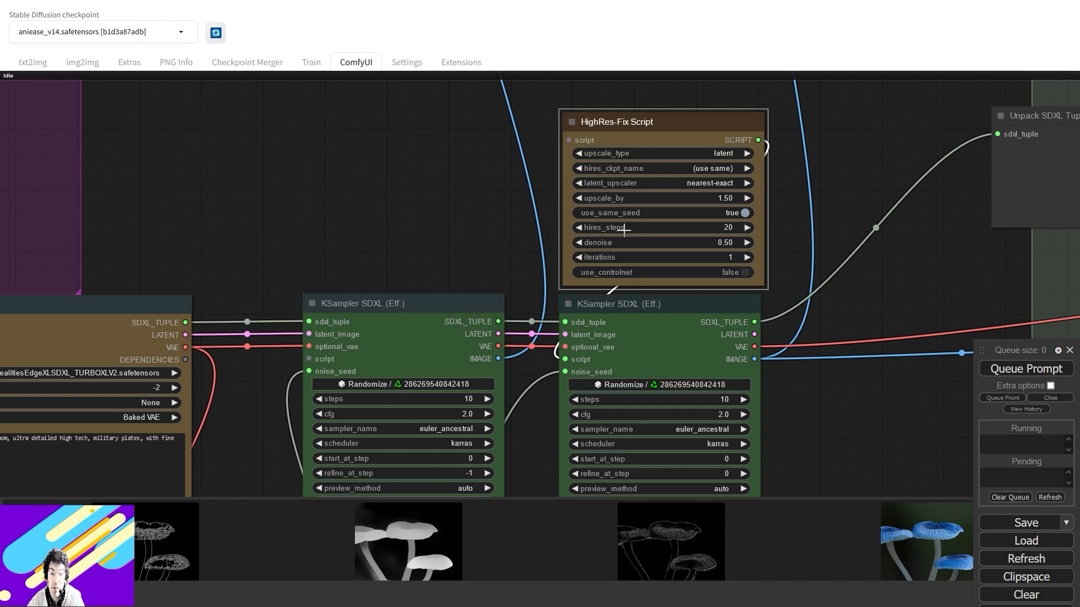
pyautogui.moveTo(846, 288); pyautogui.dragTo(794, 289)
pyautogui.scroll(-5, 552, 278)
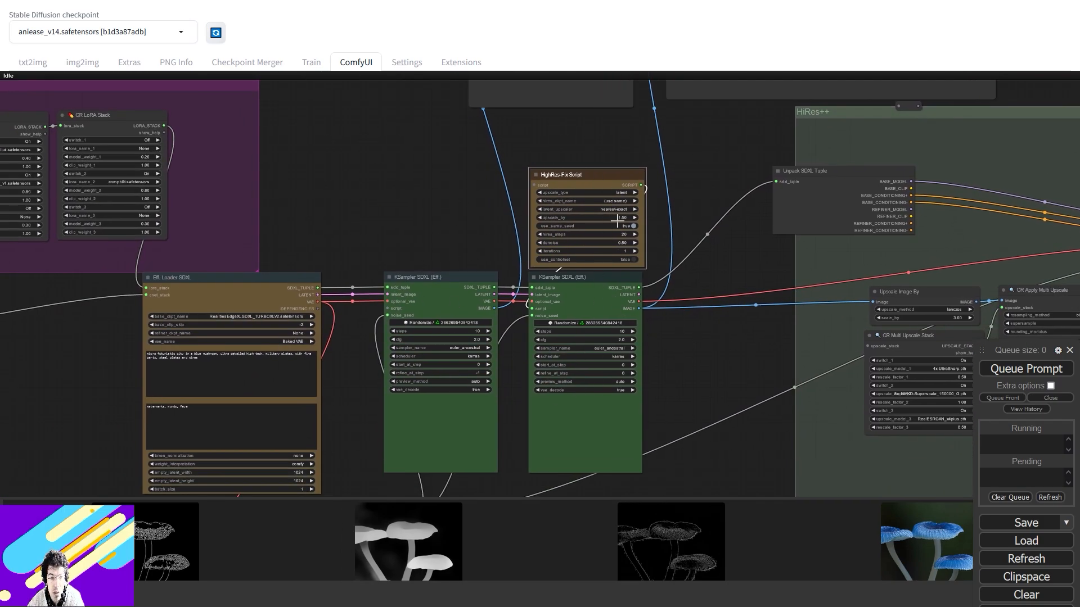
# Step: Reposition the two Preview Image nodes closer to the KSampler nodes, with the larger one directly above the HighRes-Fix Script node
pyautogui.moveTo(731, 150); pyautogui.dragTo(735, 284)
pyautogui.moveTo(572, 110); pyautogui.dragTo(440, 244)
pyautogui.moveTo(544, 222); pyautogui.dragTo(457, 281)
pyautogui.moveTo(718, 195); pyautogui.dragTo(582, 250)
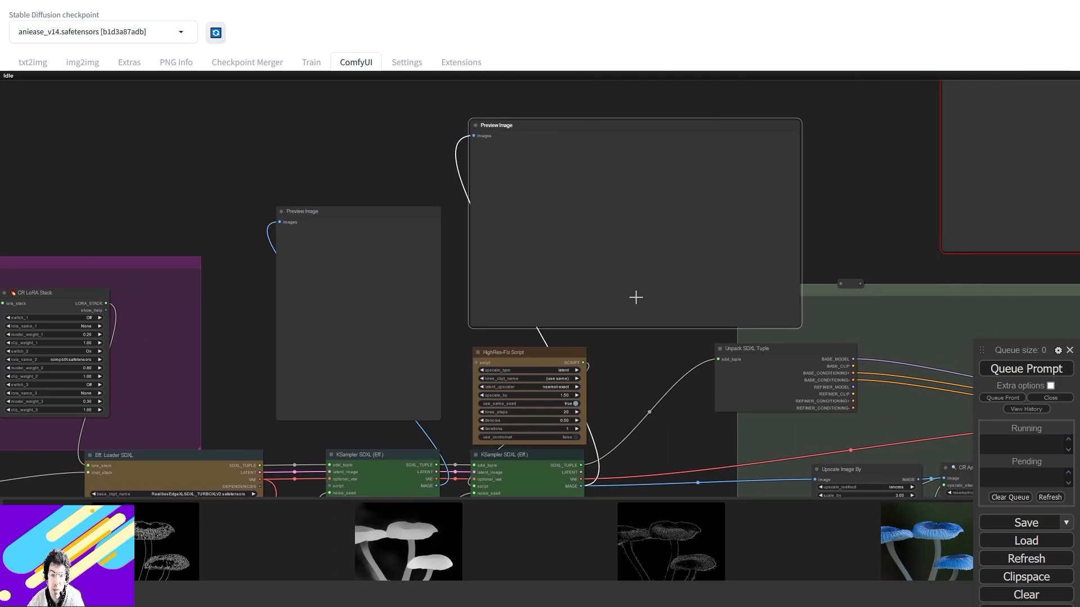
pyautogui.moveTo(650, 343); pyautogui.dragTo(647, 316)
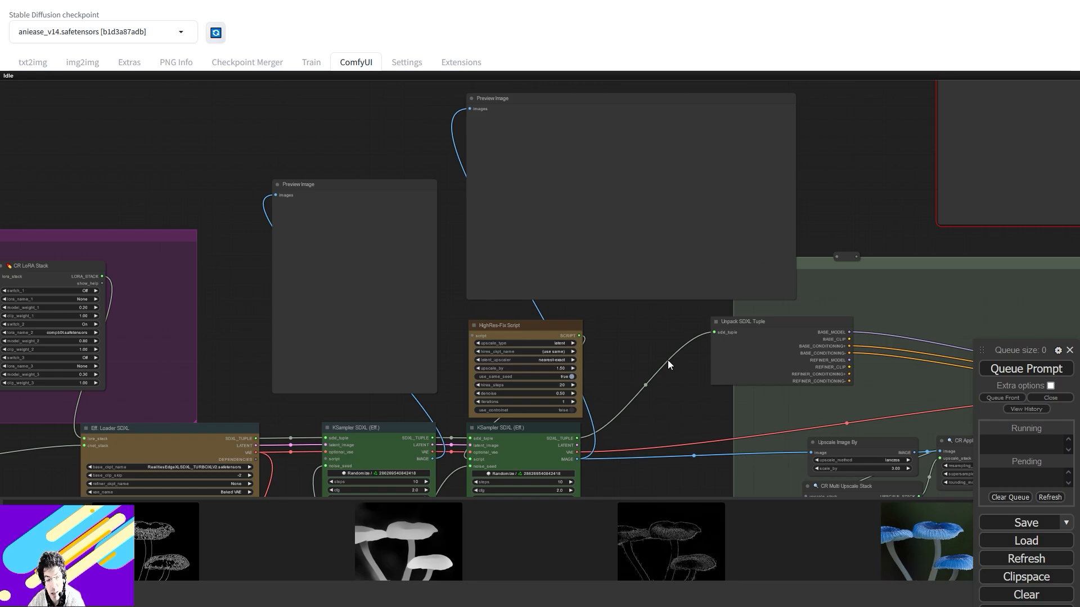
# Step: Move the Ultimate SD Upscale node slightly closer to the CR Apply Multi Upscale node inside the HiRes++ group
pyautogui.moveTo(696, 383); pyautogui.dragTo(275, 253)
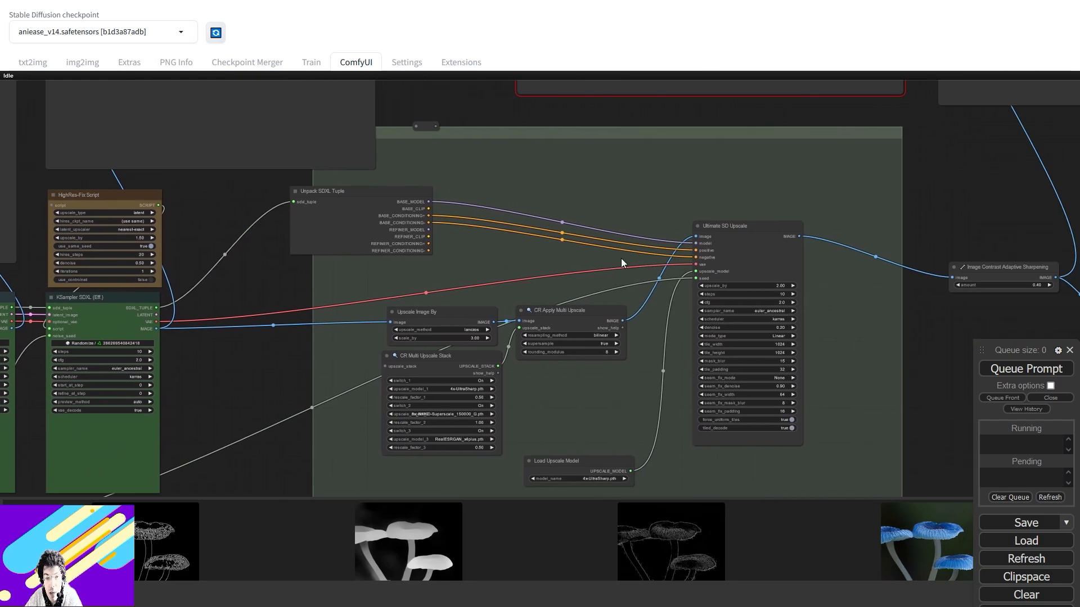
pyautogui.moveTo(756, 249); pyautogui.dragTo(738, 249)
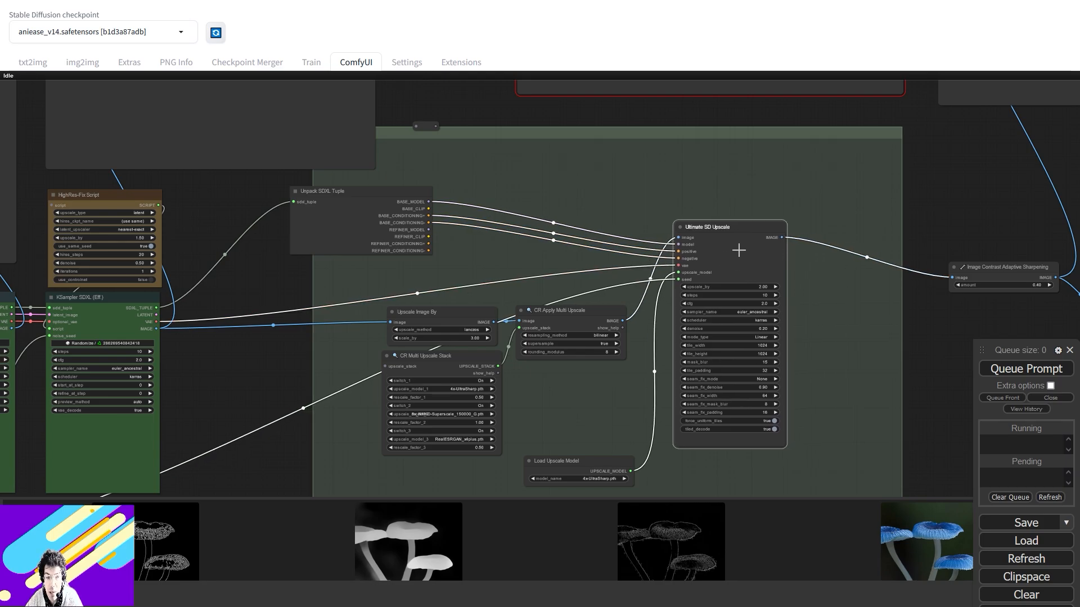
# Step: Shift the CR Multi Upscale Stack, Upscale Image By and Unpack SDXL Tuple nodes closer to the second KSampler SDXL node
pyautogui.moveTo(885, 264); pyautogui.dragTo(885, 204)
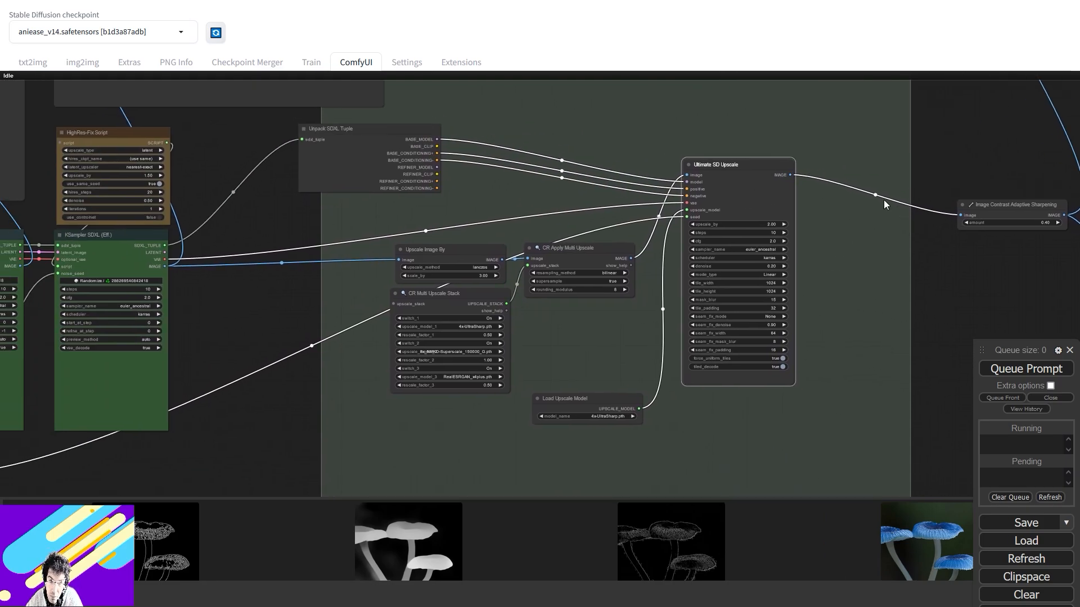
pyautogui.moveTo(435, 296); pyautogui.dragTo(416, 304)
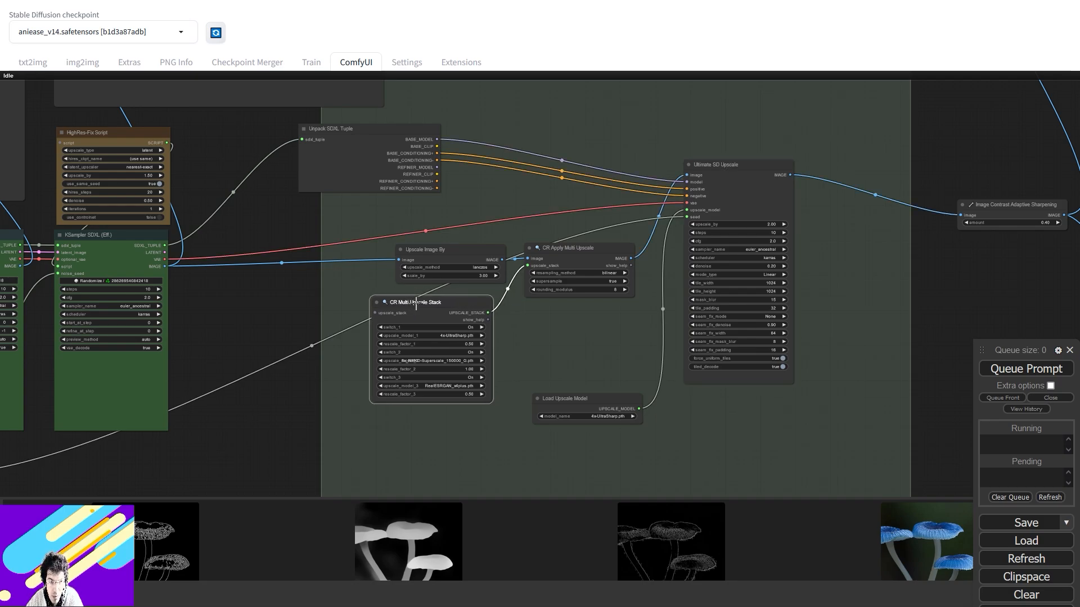
pyautogui.moveTo(480, 248); pyautogui.dragTo(452, 252)
pyautogui.moveTo(447, 298); pyautogui.dragTo(435, 297)
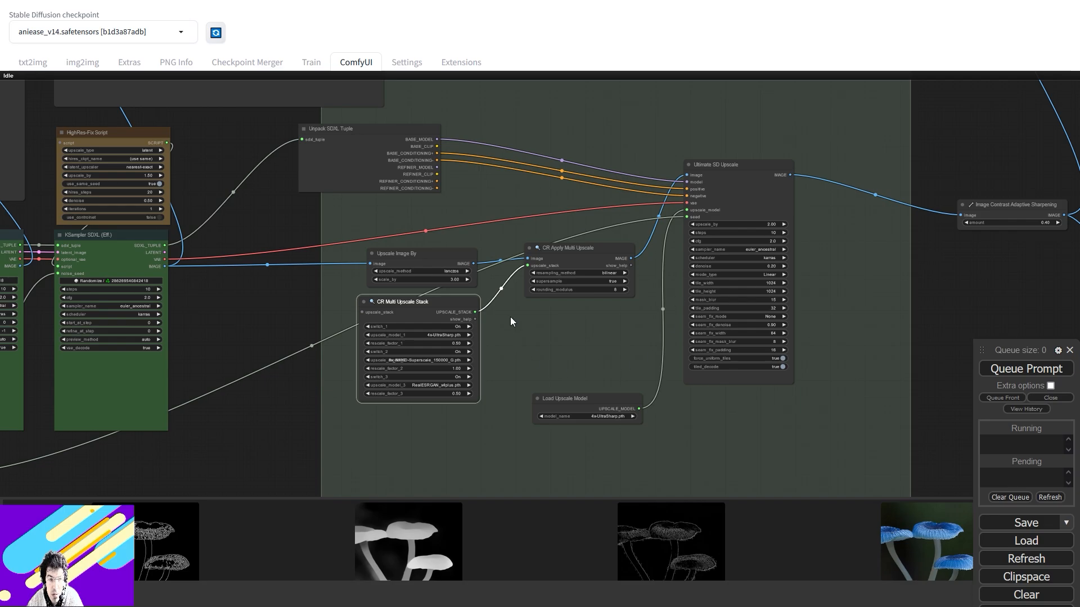
pyautogui.moveTo(375, 145); pyautogui.dragTo(339, 170)
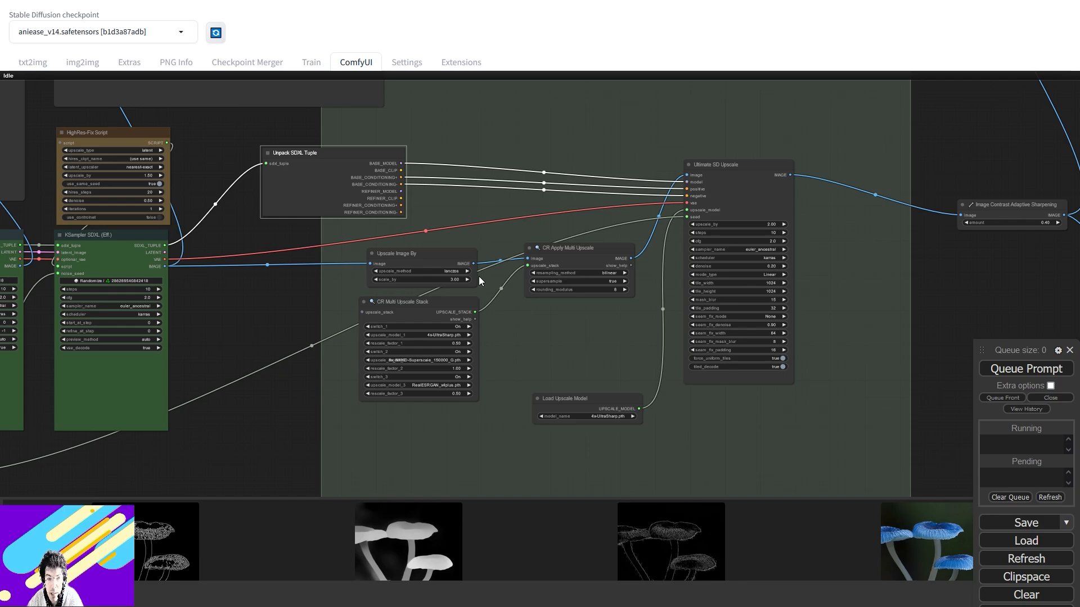
pyautogui.moveTo(443, 256)
pyautogui.mouseDown()
pyautogui.moveTo(426, 258)
pyautogui.moveTo(438, 252)
pyautogui.mouseUp()
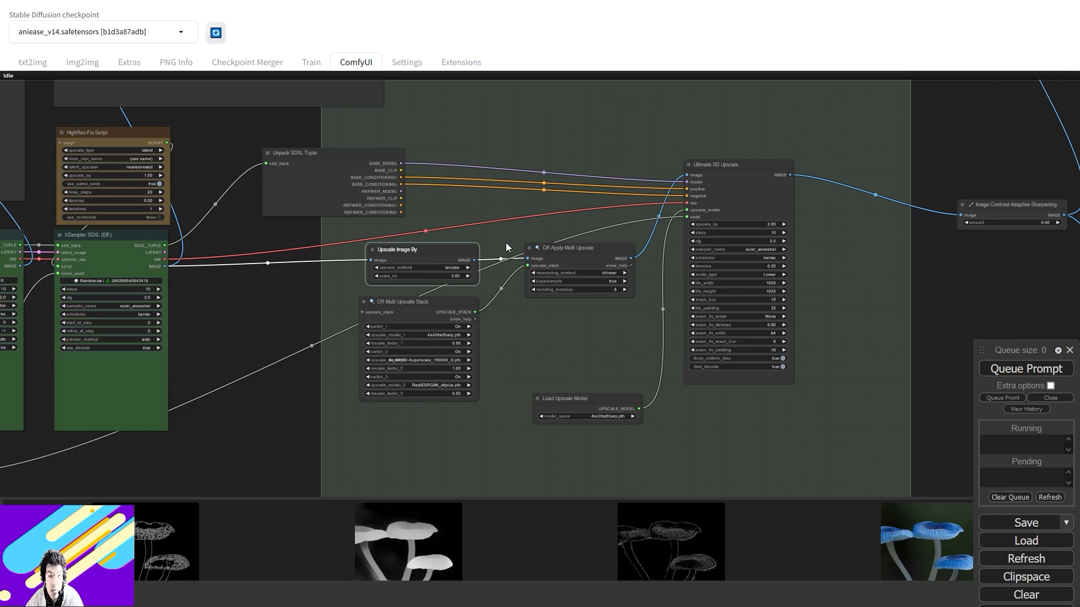
# Step: Pull the Upscale Image By node out beside the second KSampler SDXL to examine its image link, and return it above CR Multi Upscale Stack
pyautogui.moveTo(506, 243); pyautogui.dragTo(586, 266)
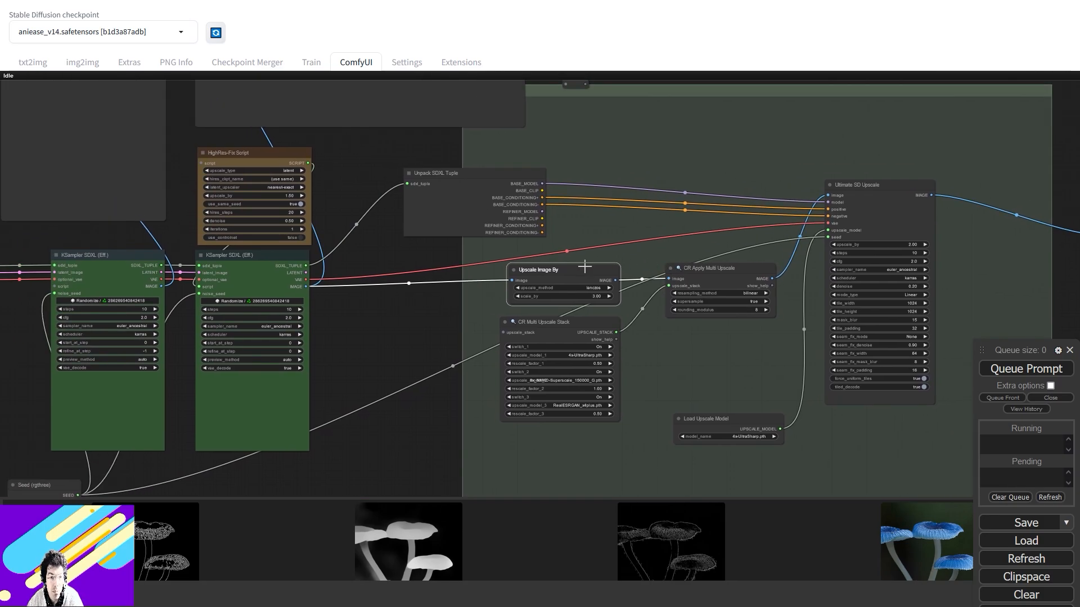
pyautogui.moveTo(631, 238); pyautogui.dragTo(555, 227)
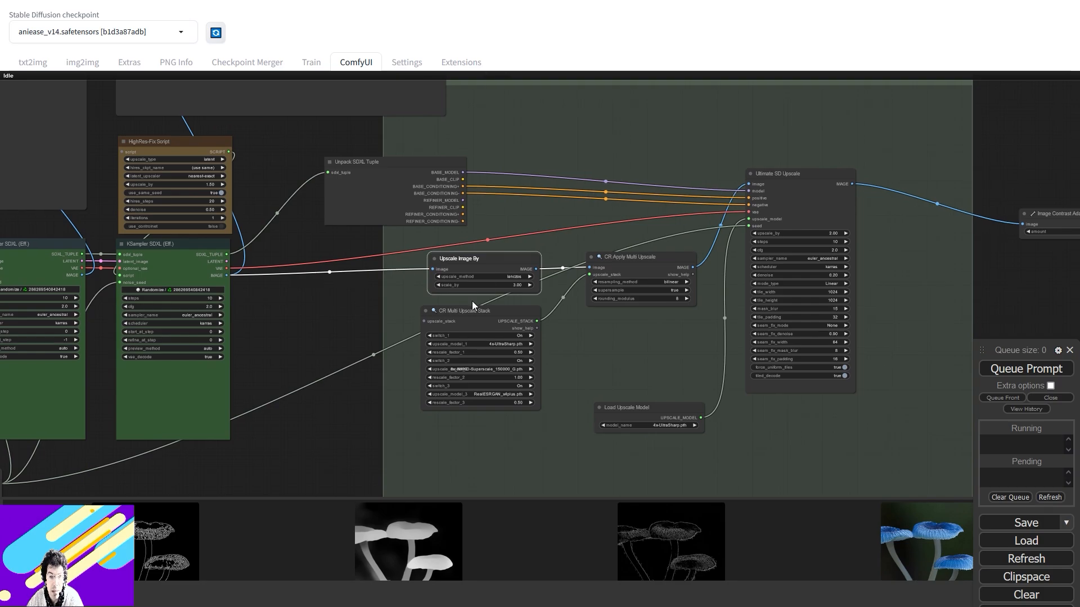
pyautogui.moveTo(475, 263); pyautogui.dragTo(324, 285)
pyautogui.moveTo(338, 249); pyautogui.dragTo(525, 258)
pyautogui.scroll(-2, 524, 260)
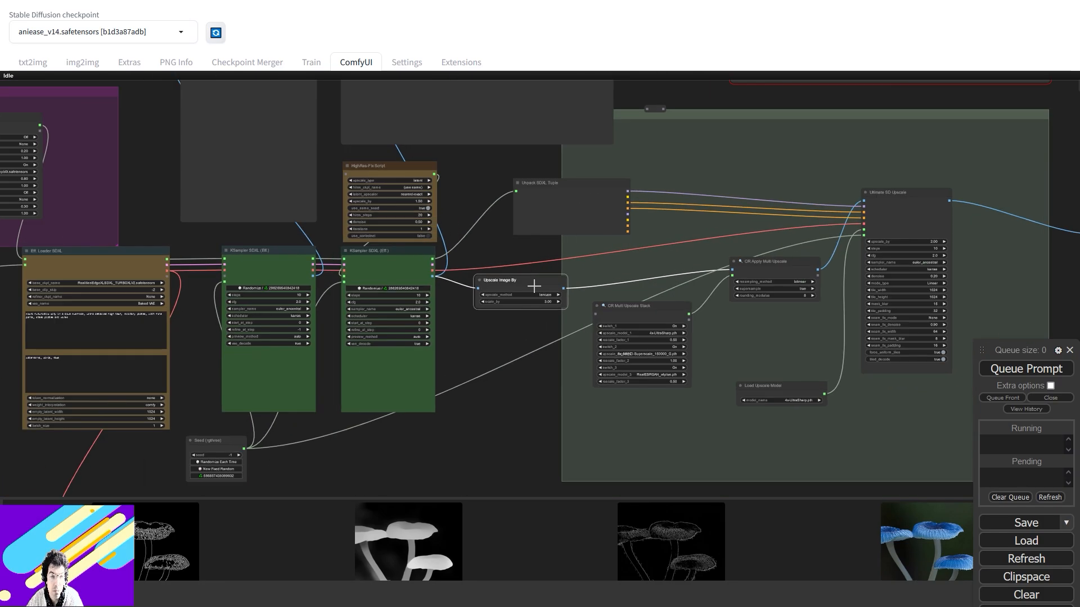
pyautogui.scroll(4, 529, 286)
pyautogui.scroll(5, 499, 304)
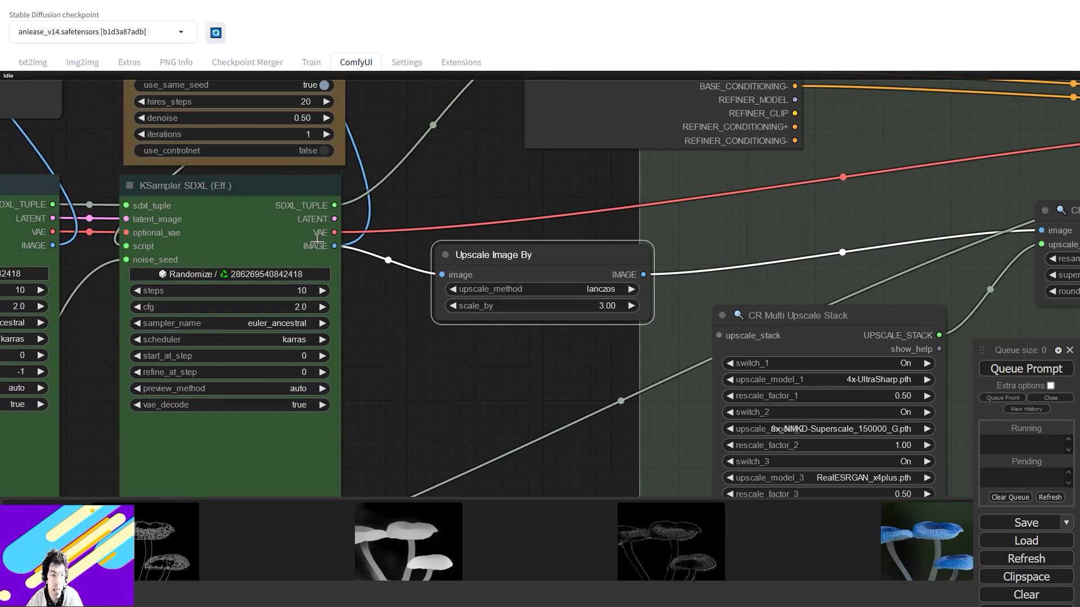
pyautogui.moveTo(609, 231); pyautogui.dragTo(426, 205)
pyautogui.scroll(4, 592, 271)
pyautogui.scroll(-9, 606, 266)
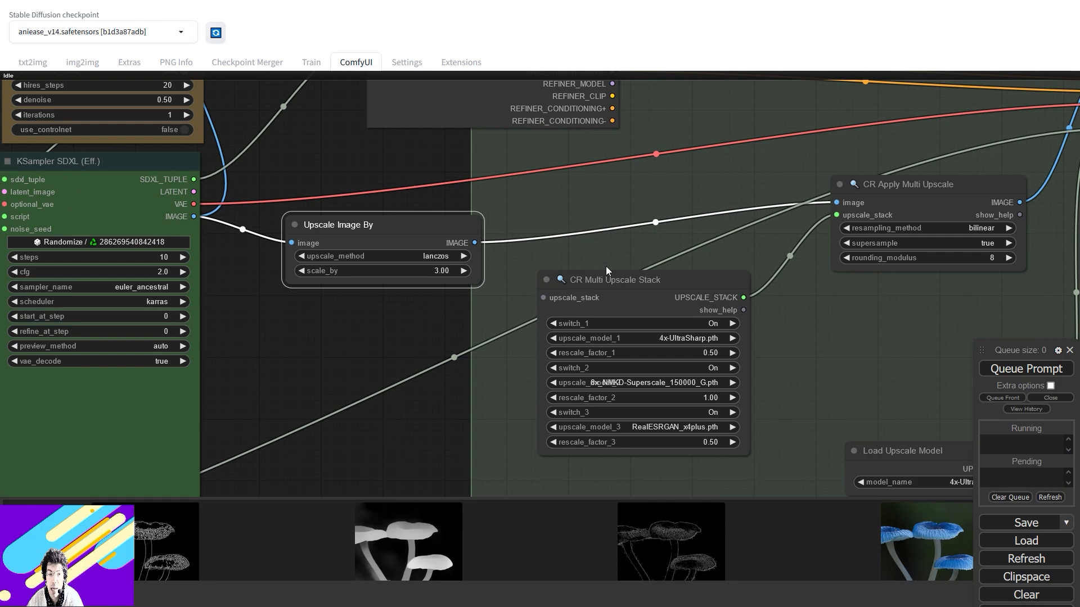
pyautogui.moveTo(473, 249); pyautogui.dragTo(631, 235)
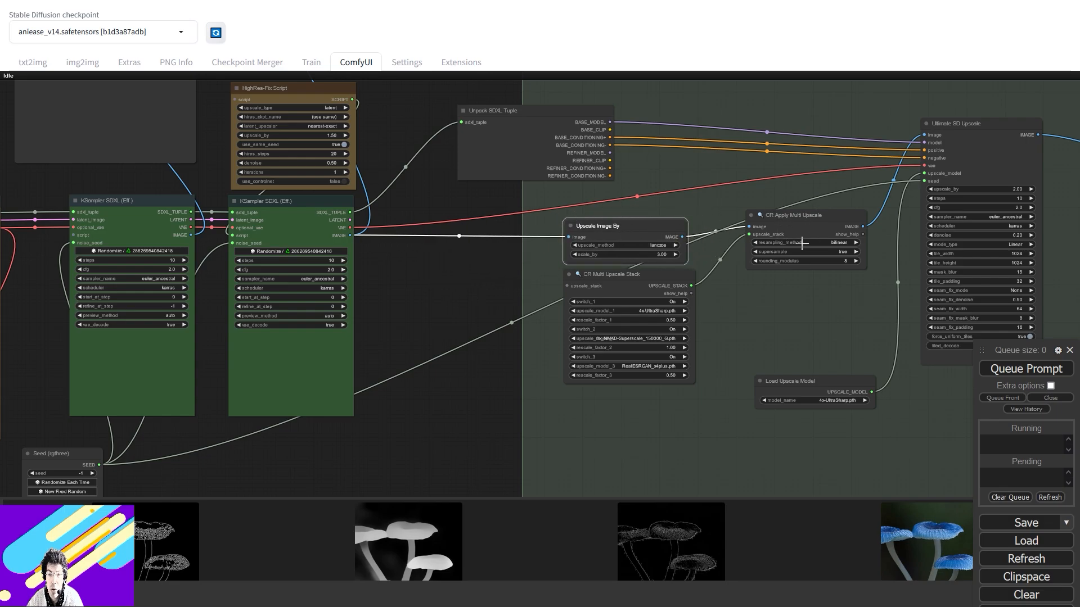
# Step: Examine the settings and links of the Upscale Image By, CR Multi Upscale Stack and CR Apply Multi Upscale nodes
pyautogui.moveTo(793, 225); pyautogui.dragTo(733, 244)
pyautogui.scroll(7, 713, 245)
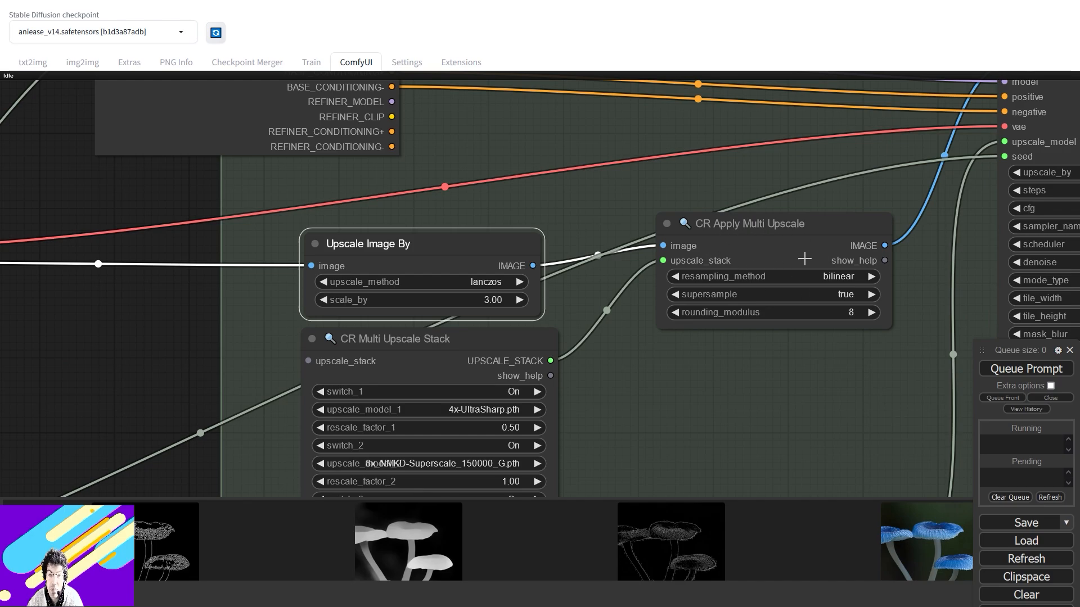
pyautogui.moveTo(794, 254); pyautogui.dragTo(679, 253)
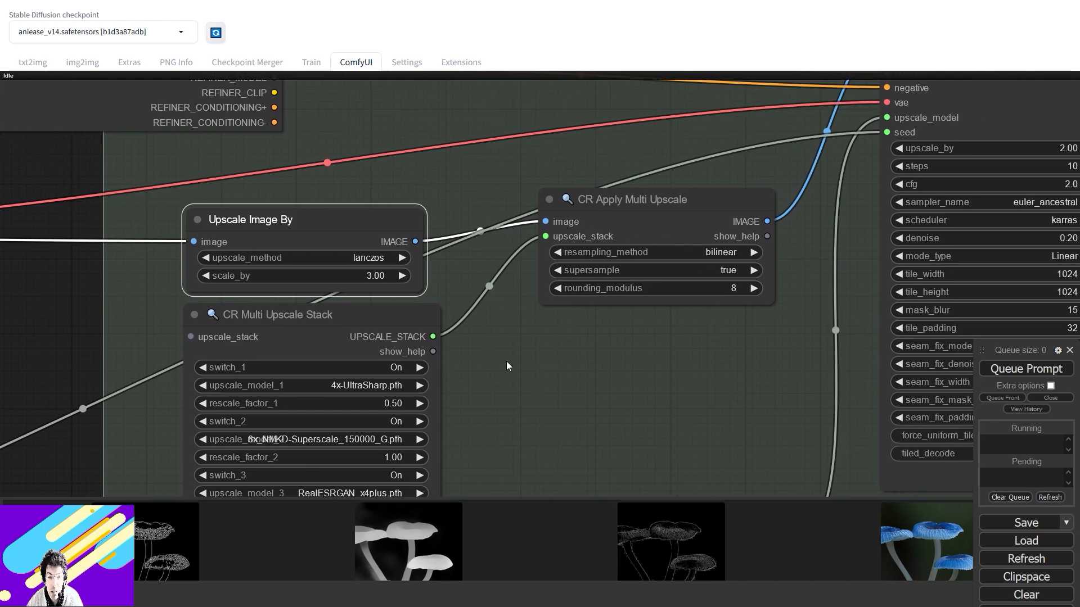
pyautogui.moveTo(508, 365); pyautogui.dragTo(747, 199)
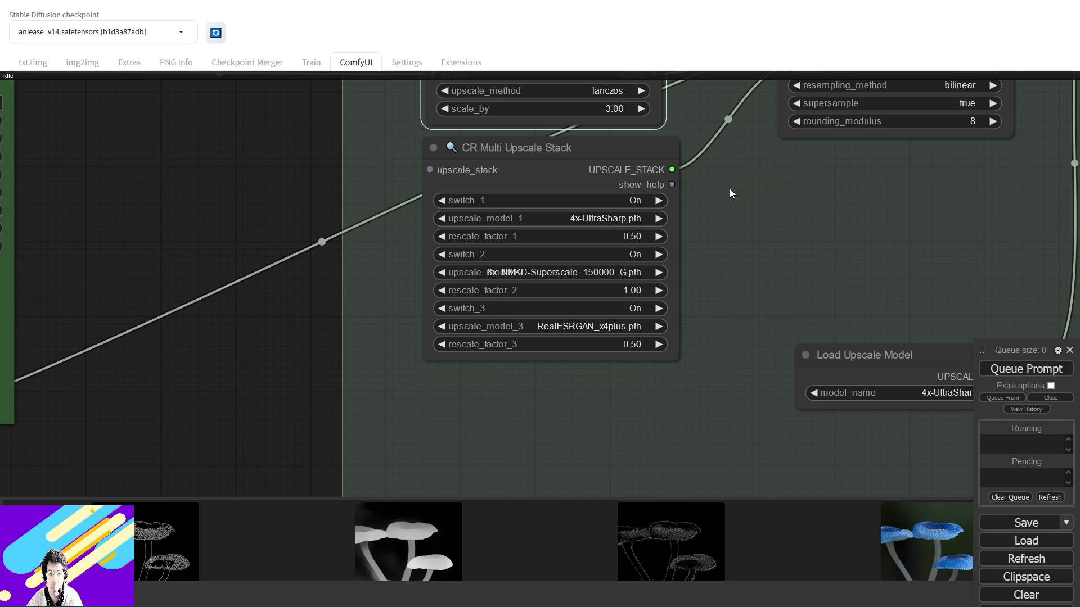
pyautogui.moveTo(727, 174); pyautogui.dragTo(560, 281)
pyautogui.scroll(2, 559, 282)
pyautogui.scroll(-3, 560, 281)
pyautogui.scroll(1, 561, 281)
pyautogui.scroll(-1, 564, 279)
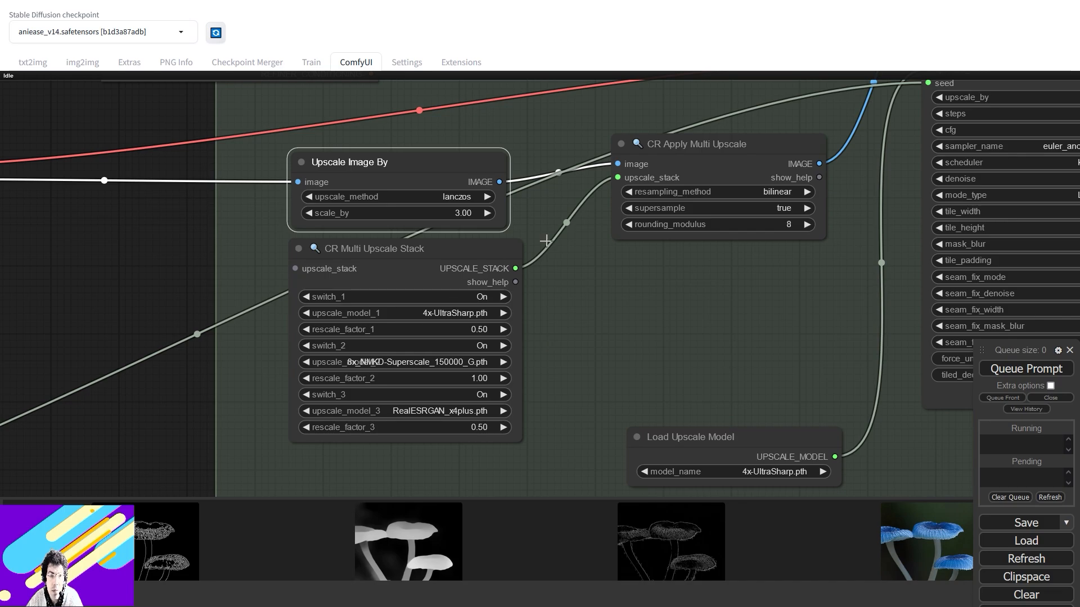
pyautogui.scroll(-2, 651, 298)
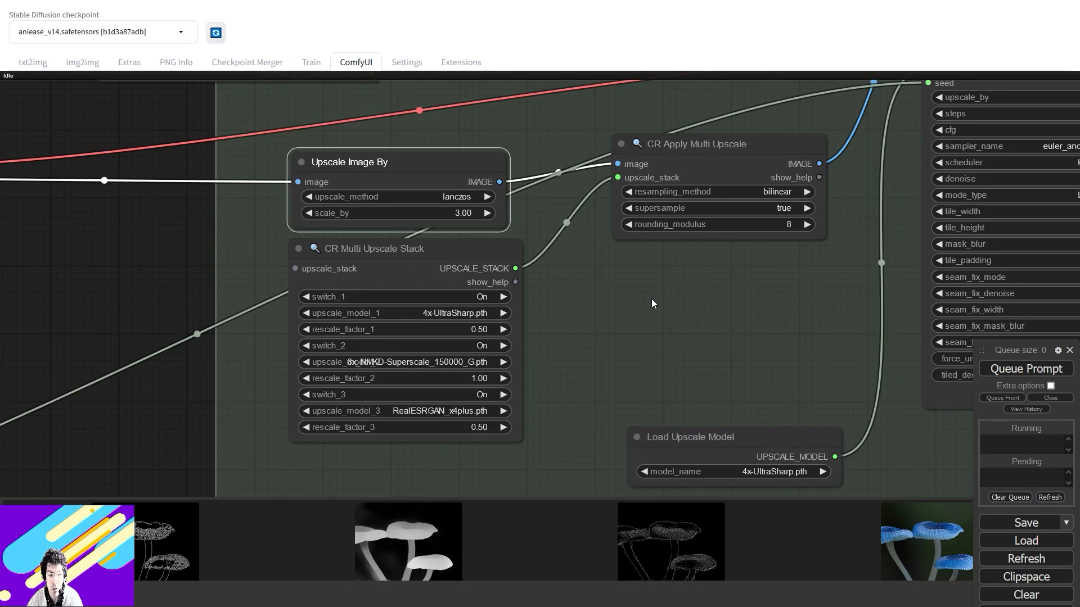
pyautogui.scroll(-2, 651, 299)
pyautogui.moveTo(683, 309); pyautogui.dragTo(603, 336)
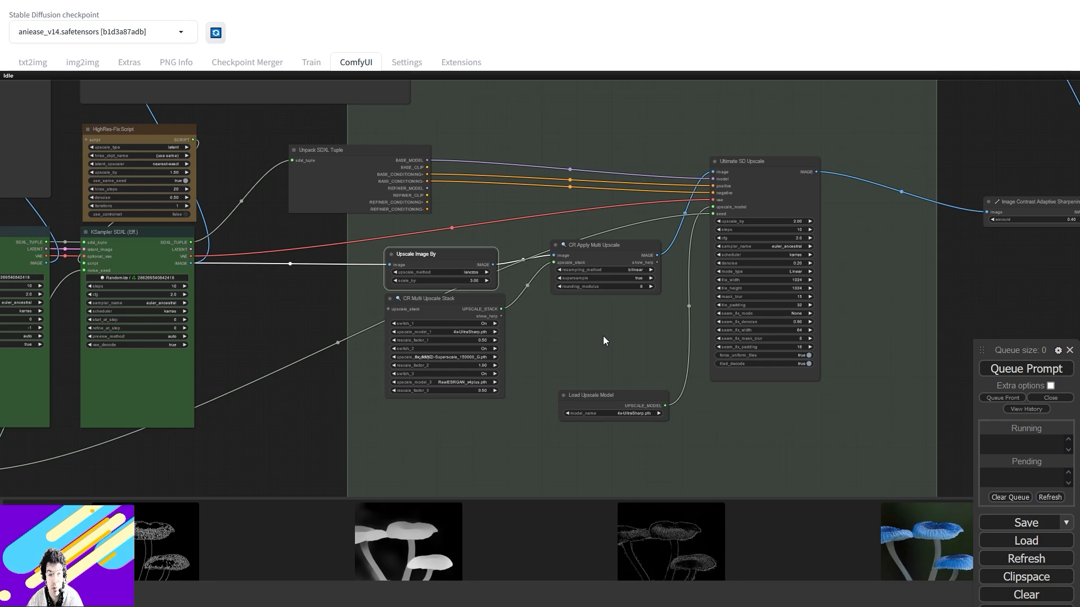
# Step: Move the Load Upscale Model node directly beneath CR Apply Multi Upscale and set its model to 8x_NMKD-Superscale_150000_G.pth
pyautogui.moveTo(627, 397); pyautogui.dragTo(620, 330)
pyautogui.scroll(-3, 628, 335)
pyautogui.scroll(1, 627, 335)
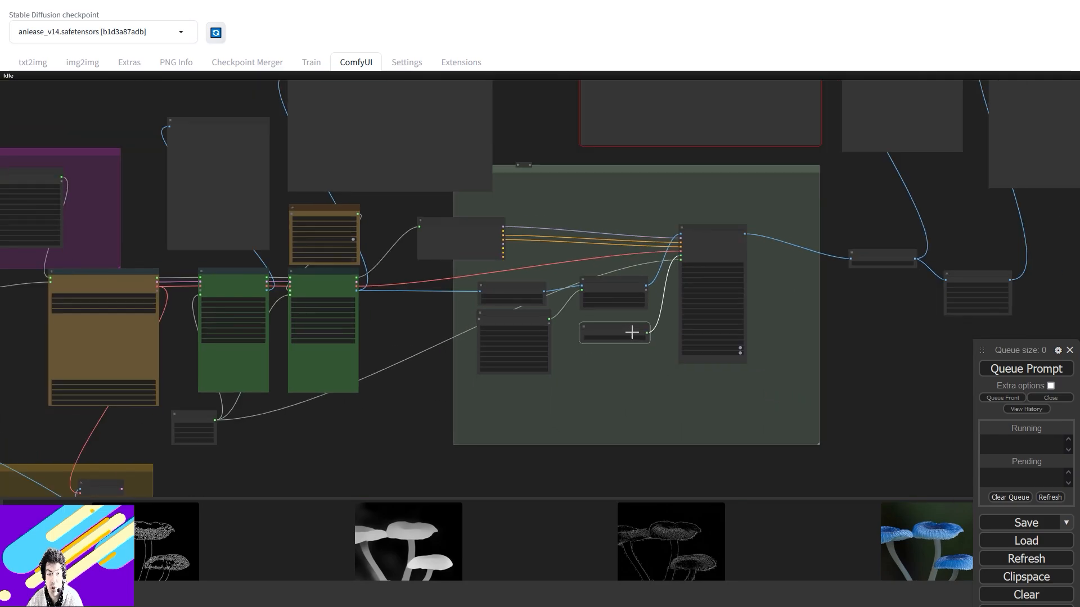
pyautogui.scroll(3, 656, 323)
pyautogui.scroll(-3, 656, 323)
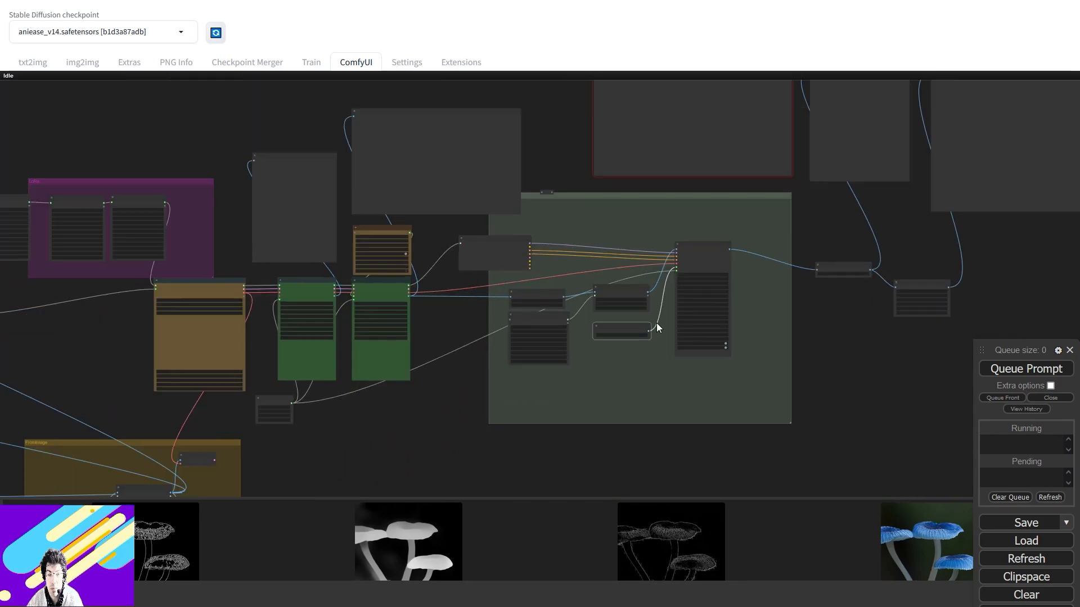
pyautogui.scroll(4, 656, 323)
pyautogui.click(612, 350)
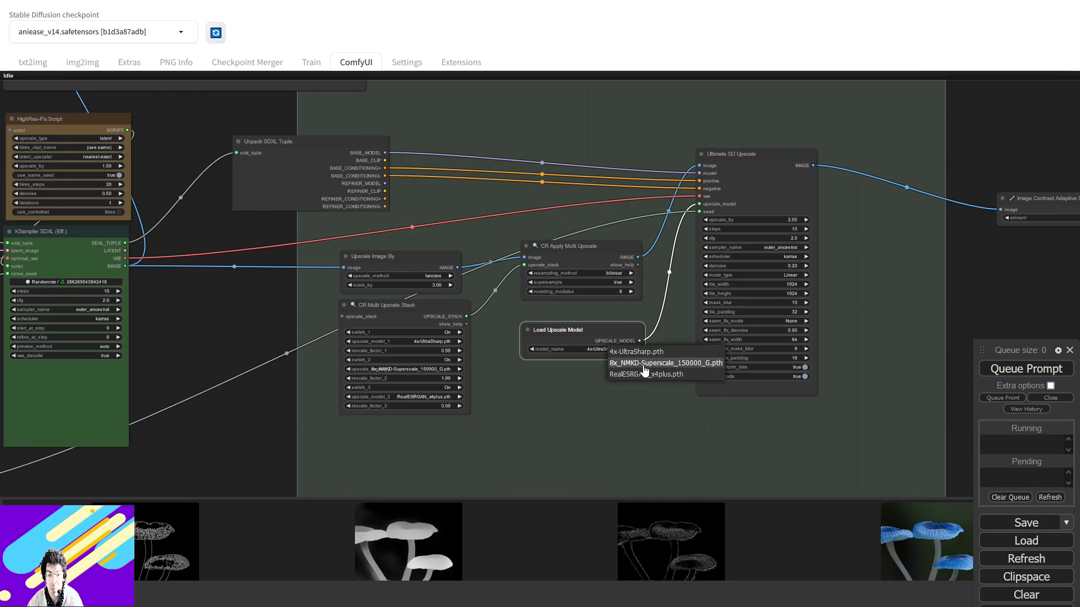
pyautogui.click(635, 363)
pyautogui.scroll(10, 583, 369)
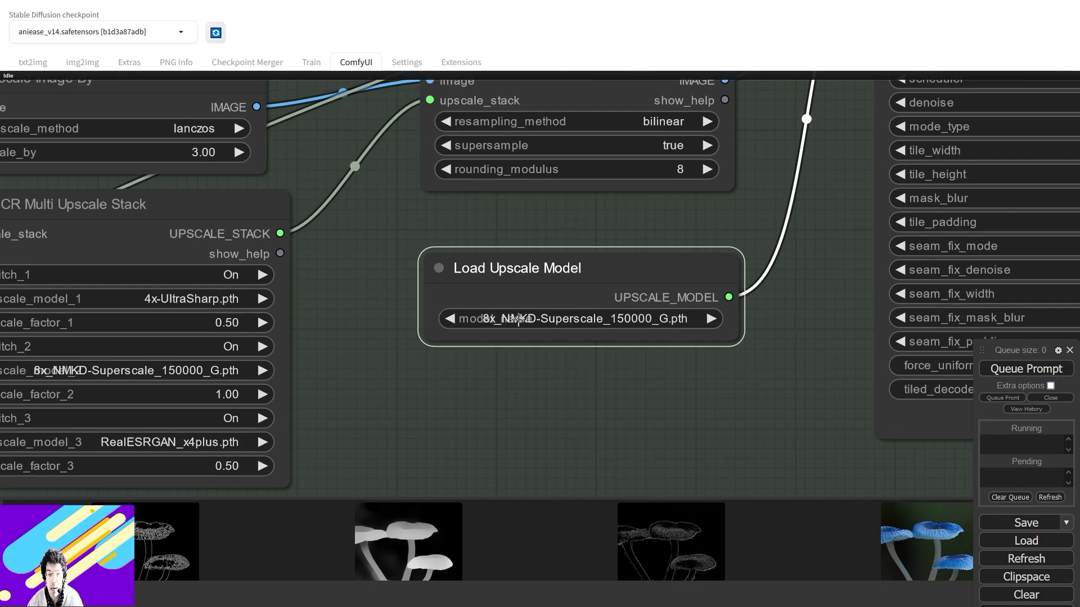
pyautogui.moveTo(734, 244); pyautogui.dragTo(462, 422)
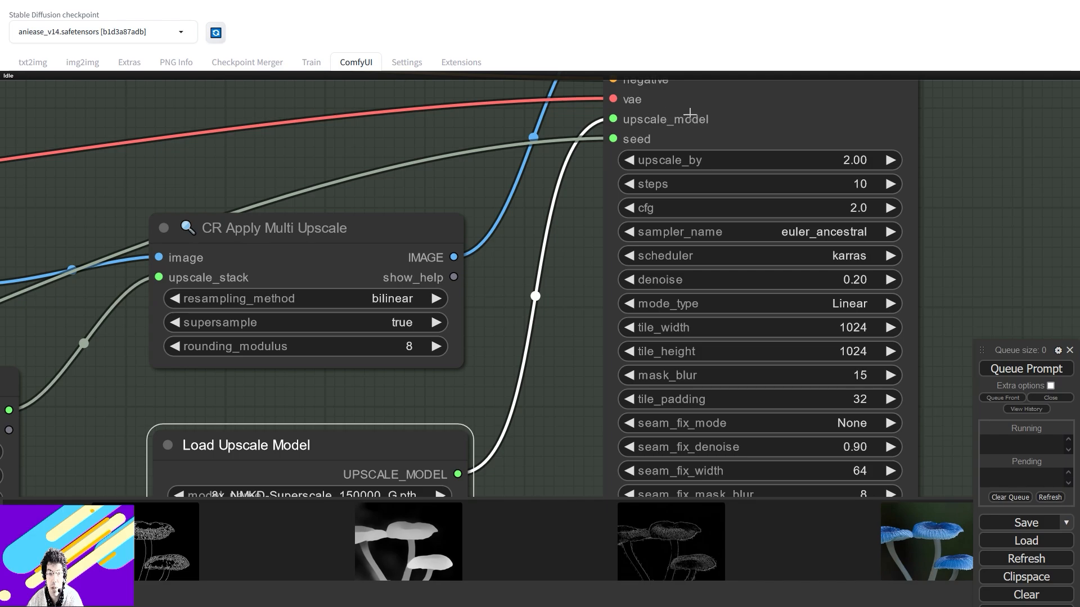
# Step: Set scale_by to 2 in the Upscale Image By node
pyautogui.scroll(-6, 537, 282)
pyautogui.moveTo(358, 356); pyautogui.dragTo(658, 373)
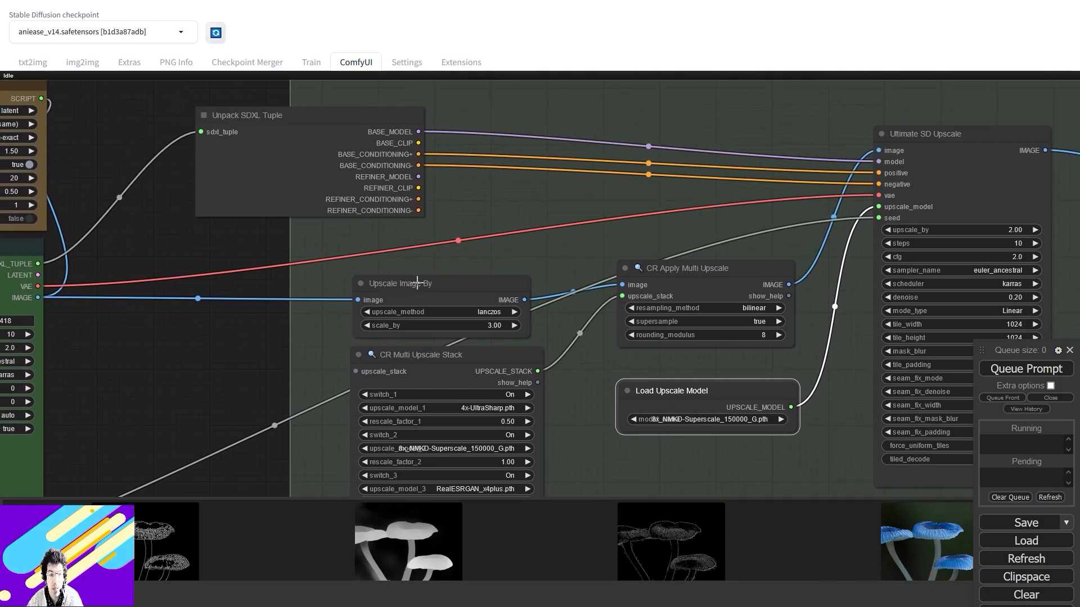
pyautogui.click(494, 325)
pyautogui.write('2')
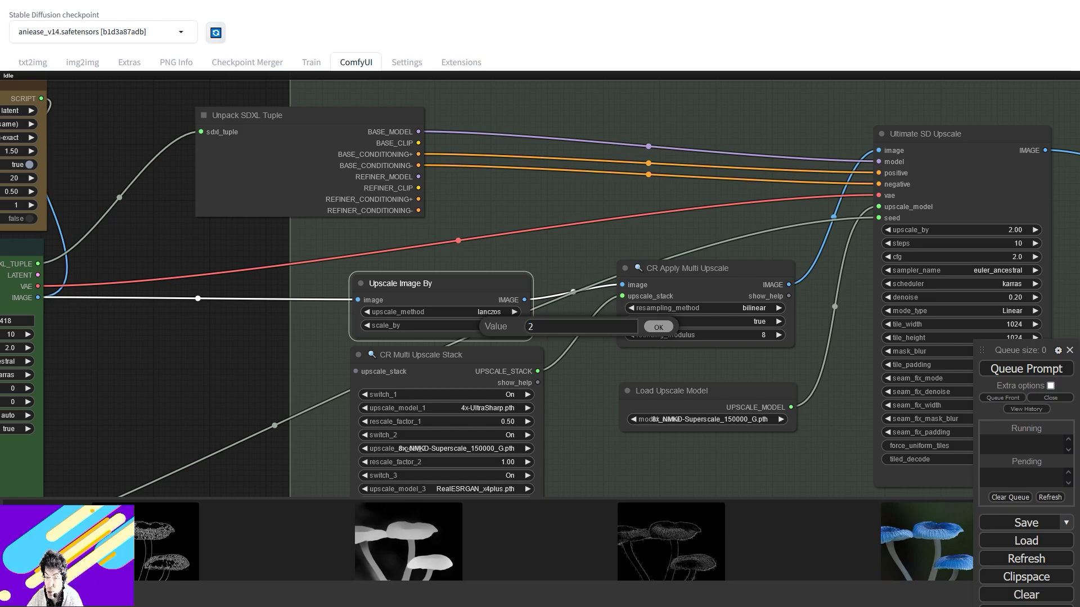
pyautogui.press('Return')
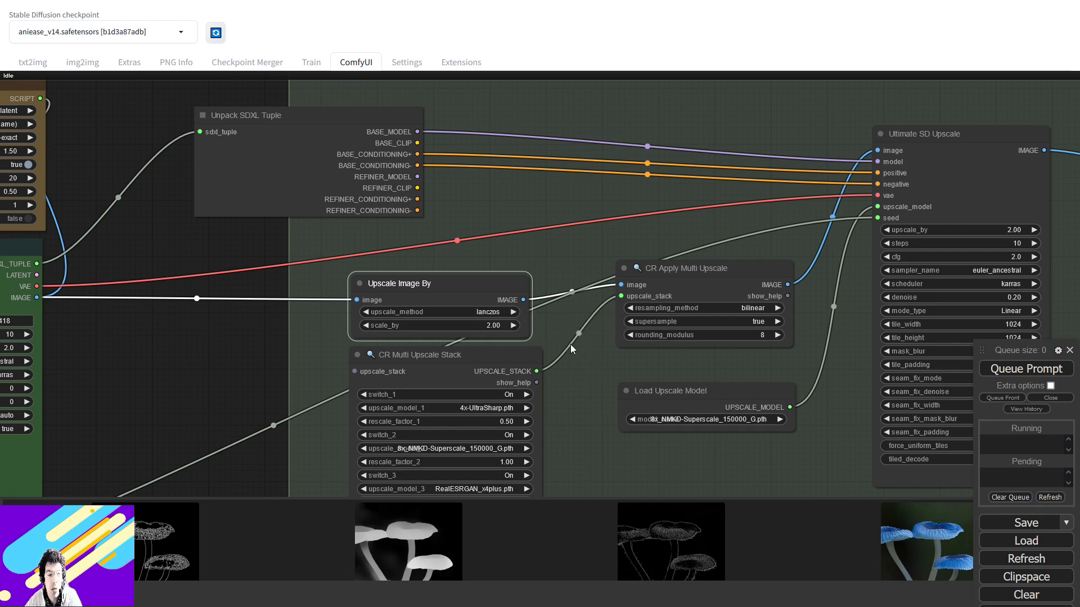
# Step: Set the scheduler of the Ultimate SD Upscale node to normal
pyautogui.moveTo(578, 374); pyautogui.dragTo(568, 320)
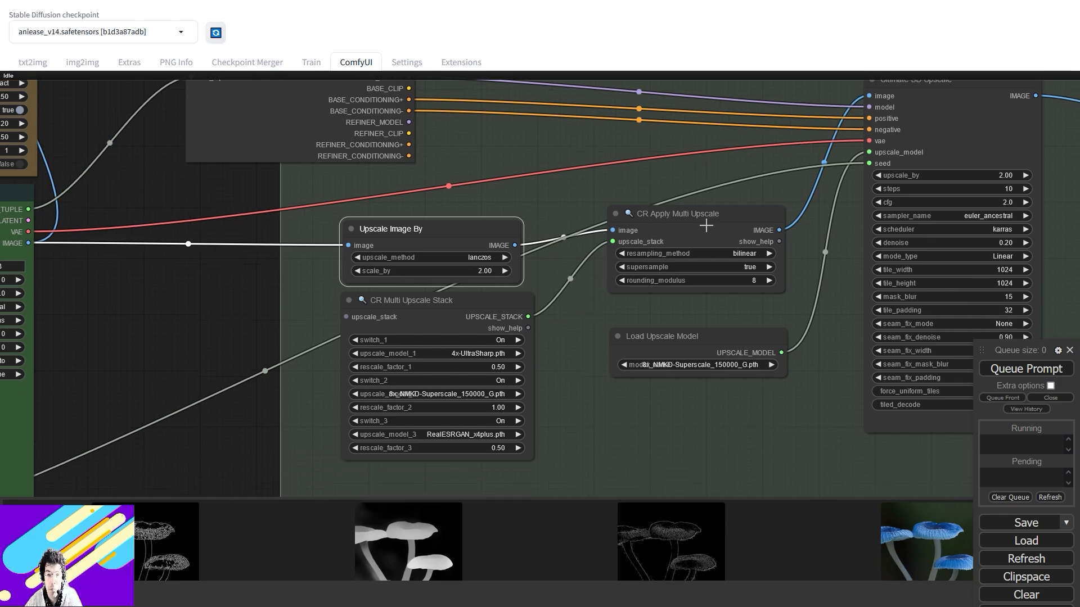
pyautogui.moveTo(757, 195); pyautogui.dragTo(538, 229)
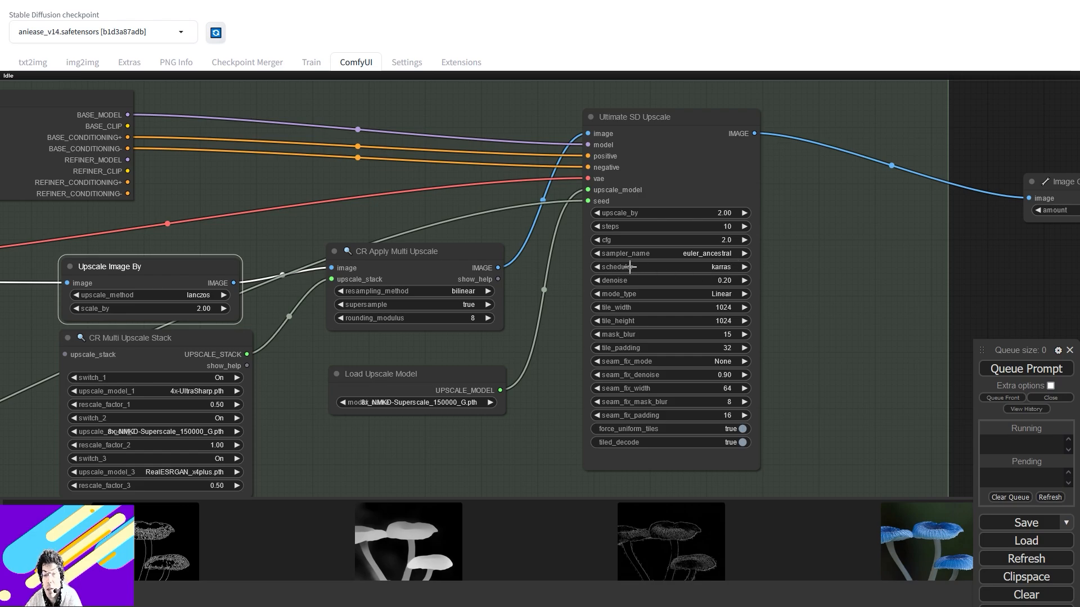
pyautogui.scroll(3, 630, 267)
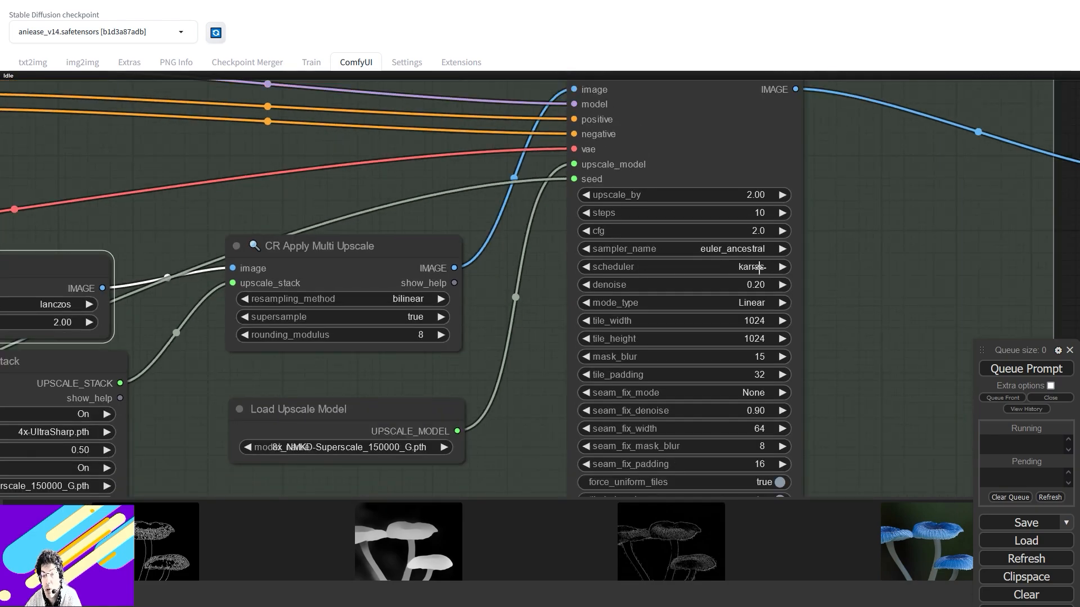
pyautogui.click(759, 267)
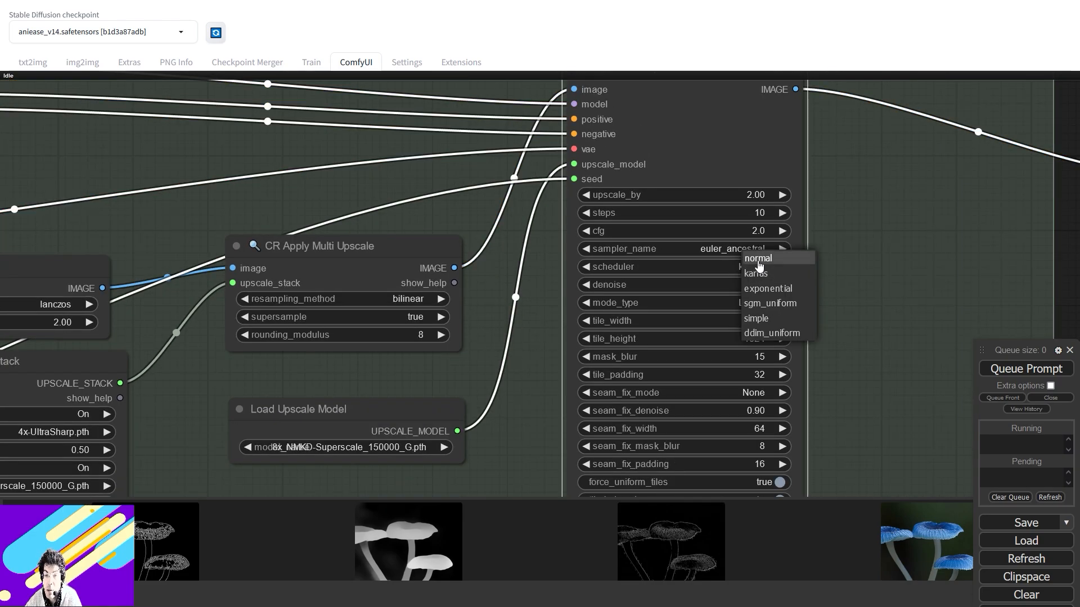
pyautogui.click(758, 260)
pyautogui.scroll(-7, 656, 334)
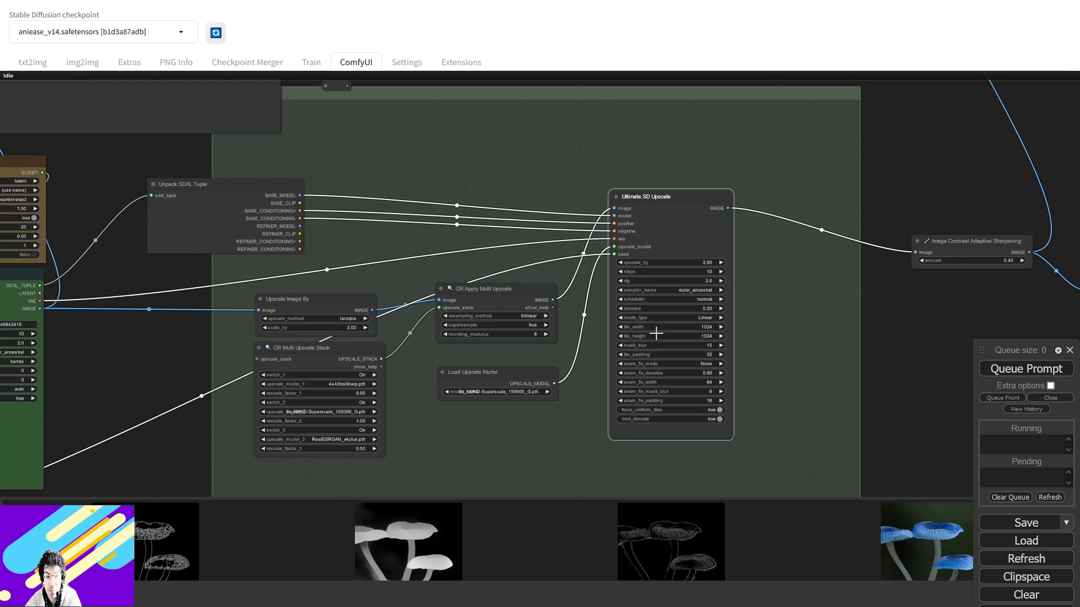
# Step: Examine the Unpack SDXL Tuple node's connections from the second KSampler to the Ultimate SD Upscale node
pyautogui.moveTo(401, 222); pyautogui.dragTo(722, 332)
pyautogui.scroll(3, 728, 308)
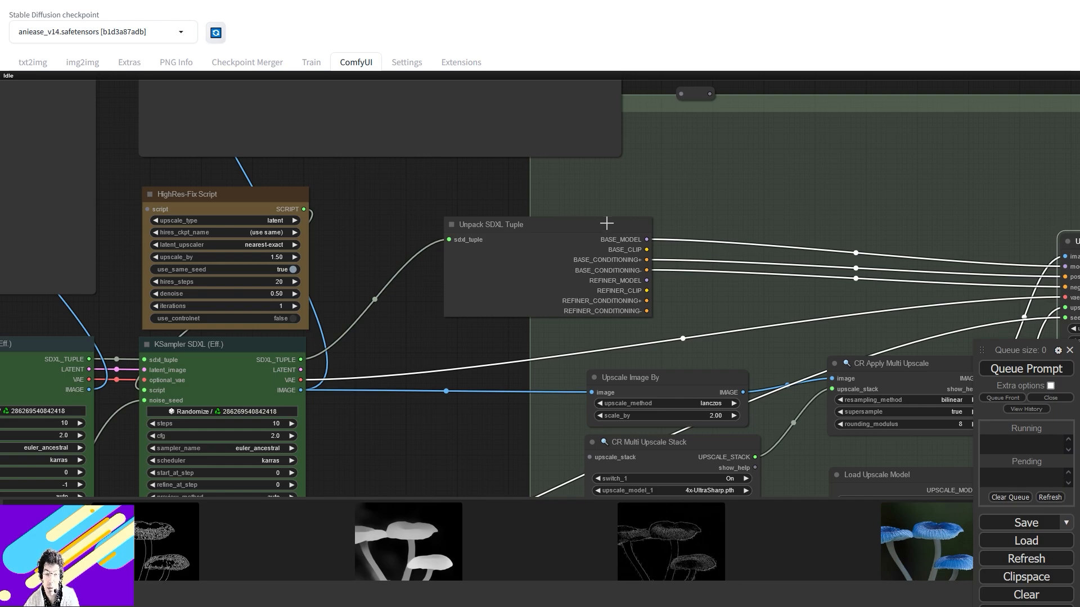
pyautogui.moveTo(608, 219); pyautogui.dragTo(551, 179)
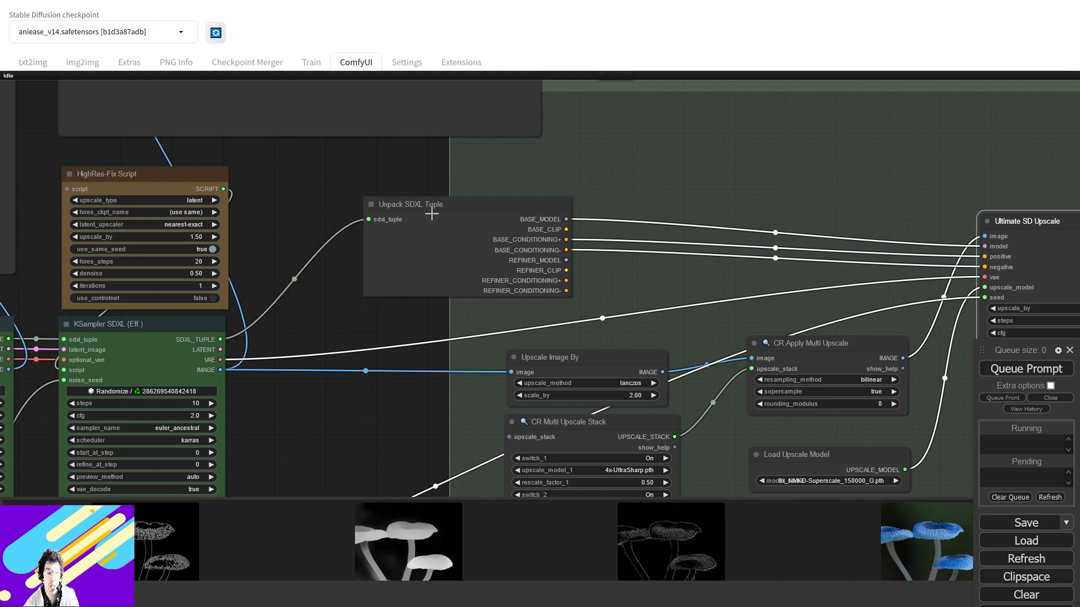
pyautogui.moveTo(615, 217); pyautogui.dragTo(434, 205)
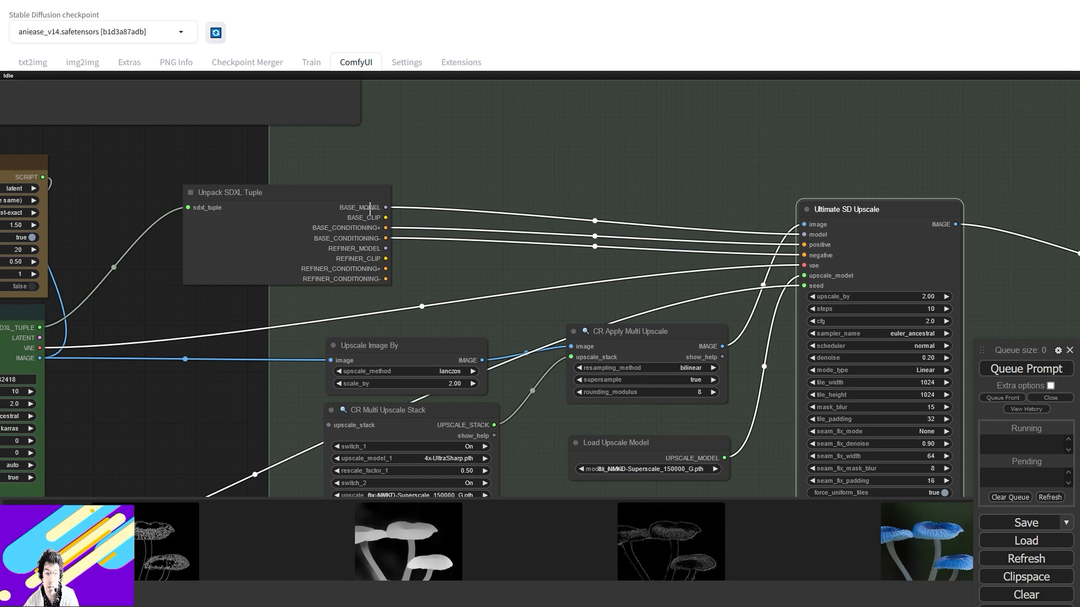
pyautogui.moveTo(506, 225); pyautogui.dragTo(649, 205)
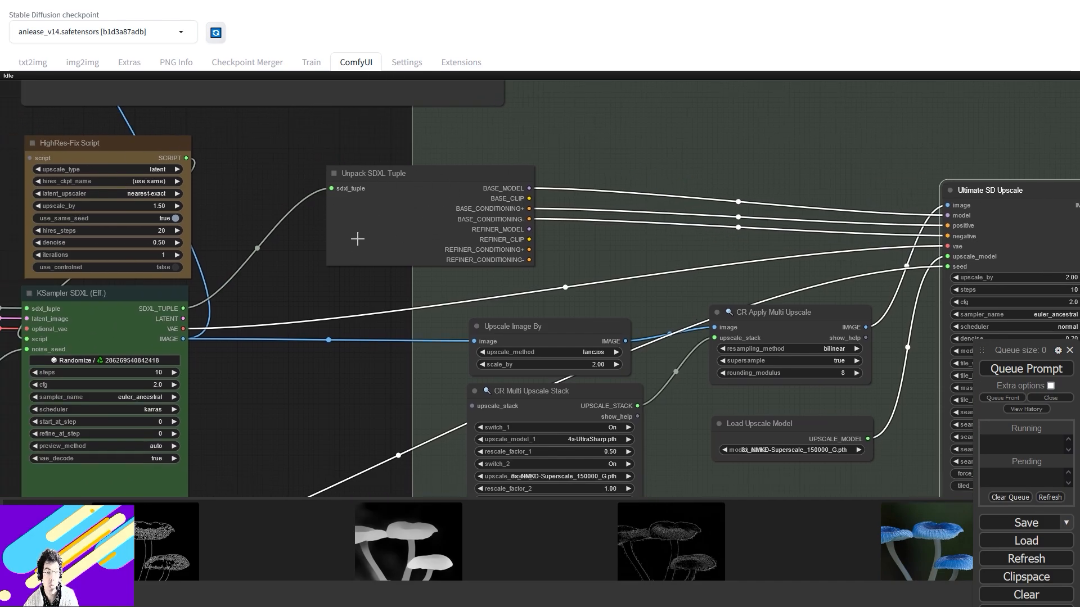
pyautogui.moveTo(184, 309); pyautogui.dragTo(323, 281)
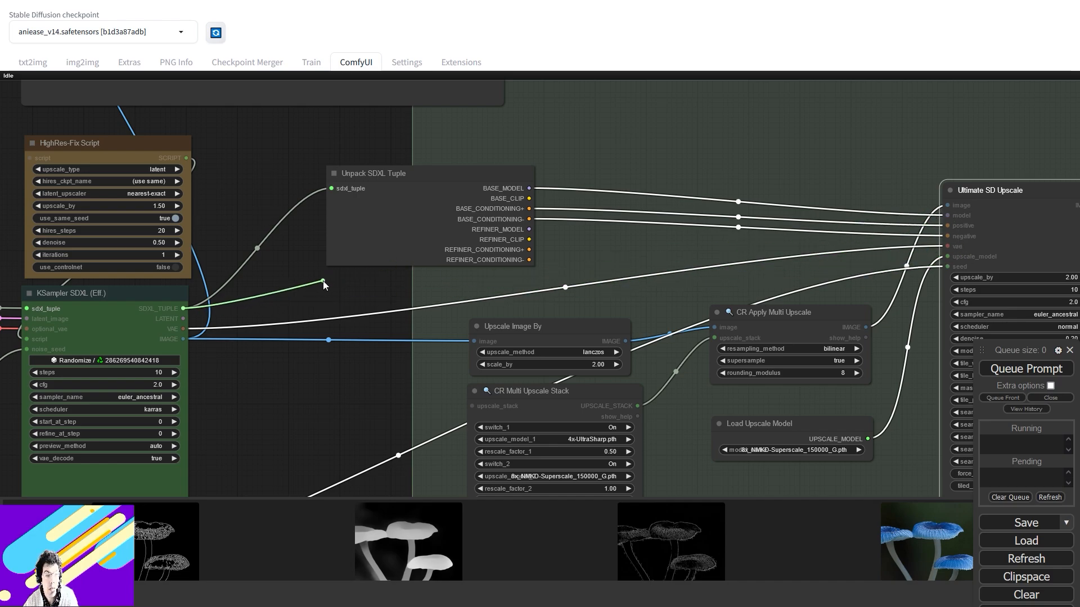
pyautogui.moveTo(593, 225); pyautogui.dragTo(269, 256)
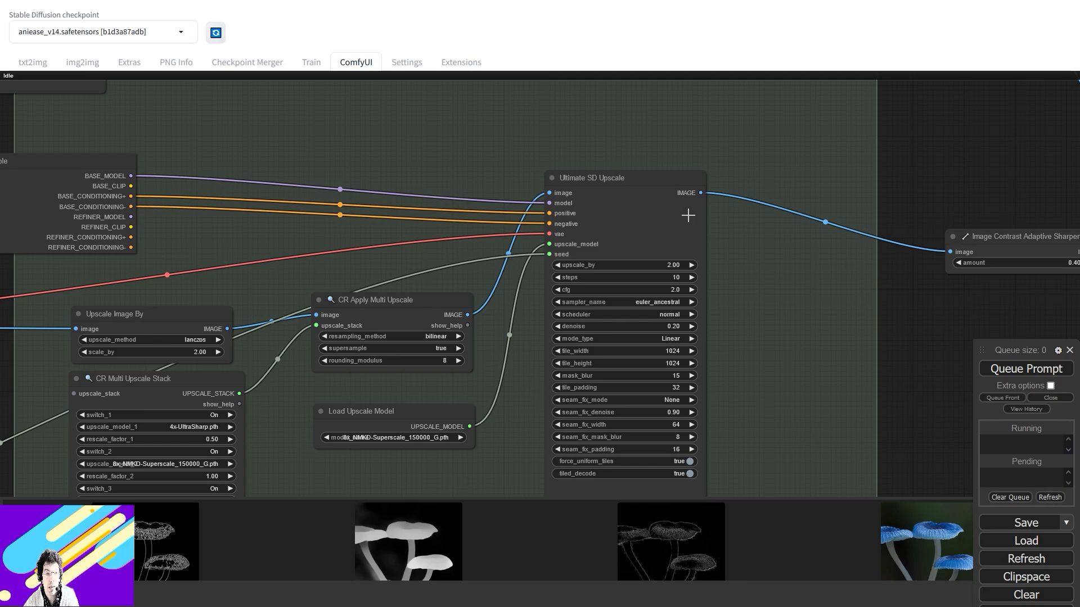
# Step: Examine the Image Contrast Adaptive Sharpening node and its links after the Ultimate SD Upscale output
pyautogui.moveTo(720, 315); pyautogui.dragTo(505, 294)
pyautogui.scroll(-11, 673, 319)
pyautogui.moveTo(764, 255); pyautogui.dragTo(673, 269)
pyautogui.scroll(4, 766, 281)
pyautogui.scroll(3, 801, 289)
pyautogui.scroll(-2, 666, 325)
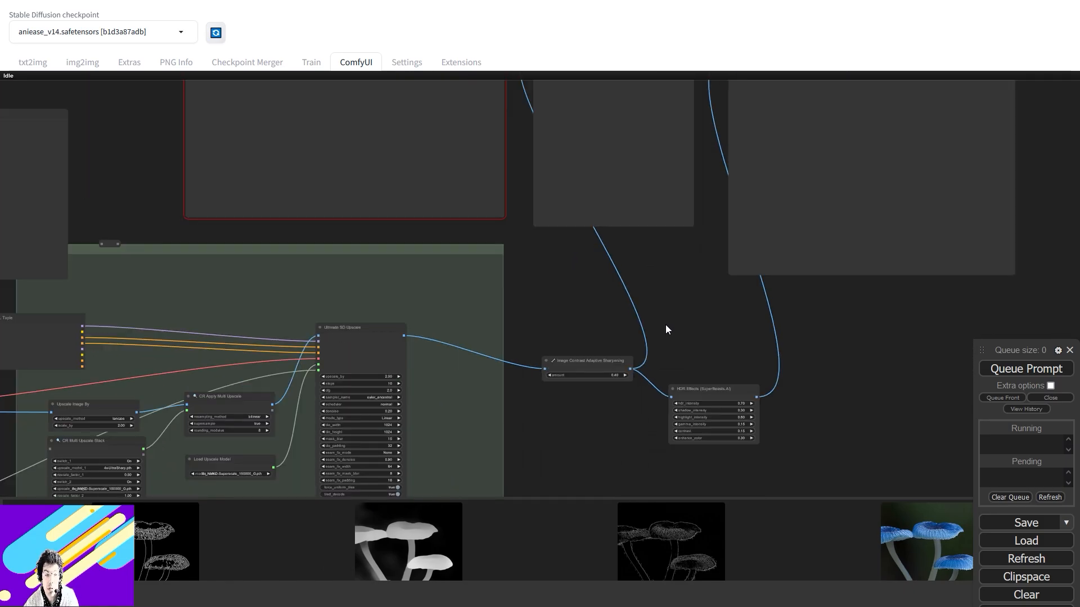
pyautogui.scroll(9, 666, 325)
pyautogui.moveTo(590, 399); pyautogui.dragTo(668, 336)
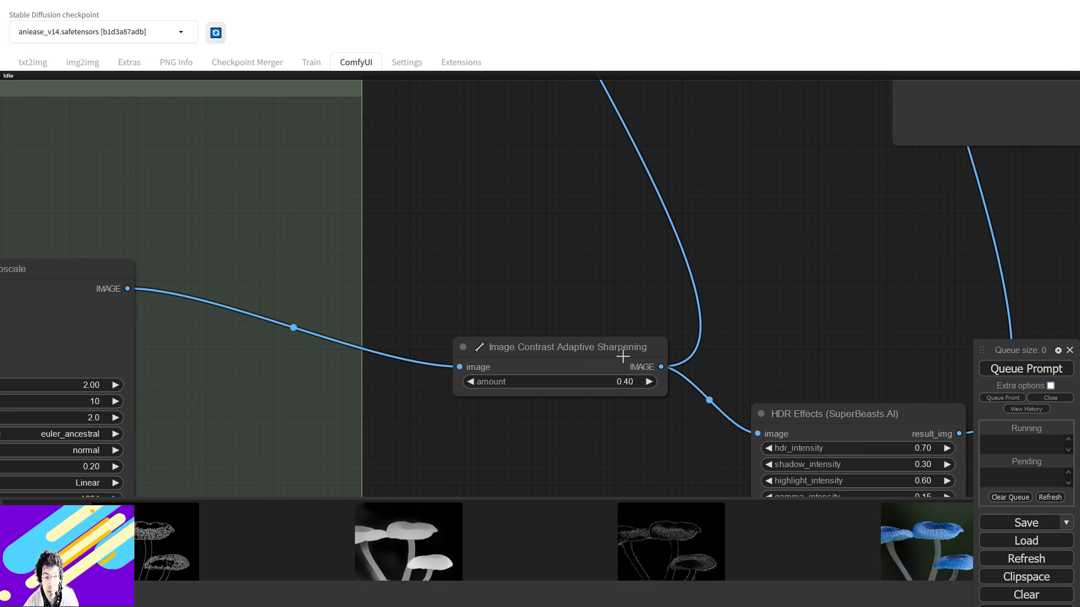
pyautogui.moveTo(667, 179); pyautogui.dragTo(664, 150)
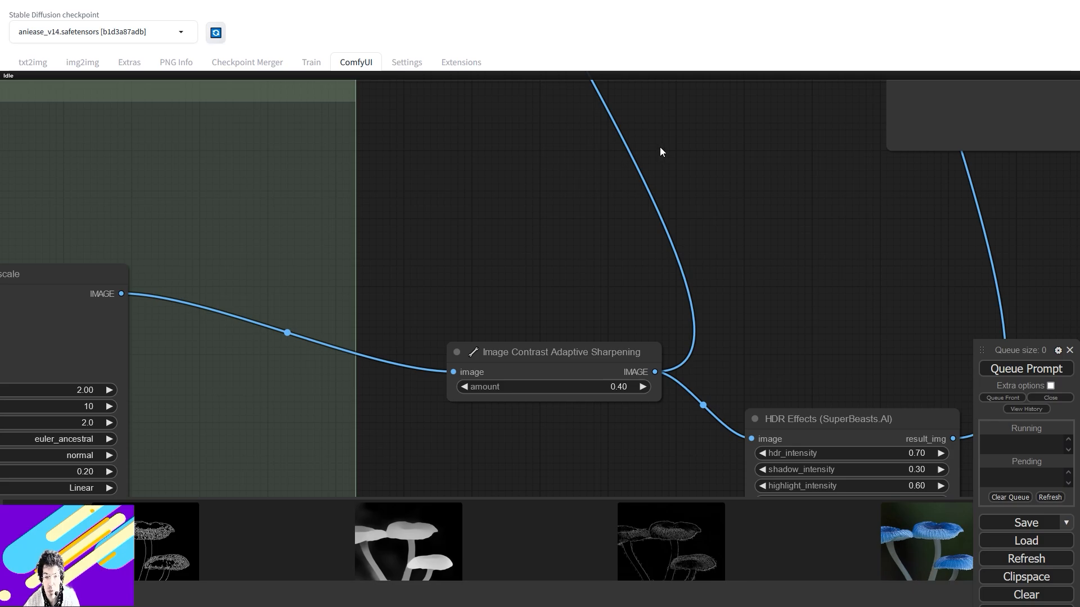
# Step: Move the HDR Effects (SuperBeasts.AI) node level with the Image Contrast Adaptive Sharpening node
pyautogui.moveTo(741, 312); pyautogui.dragTo(593, 208)
pyautogui.moveTo(702, 313)
pyautogui.mouseDown()
pyautogui.moveTo(707, 270)
pyautogui.moveTo(741, 207)
pyautogui.moveTo(700, 332)
pyautogui.mouseUp()
pyautogui.scroll(5, 703, 333)
pyautogui.scroll(-10, 728, 342)
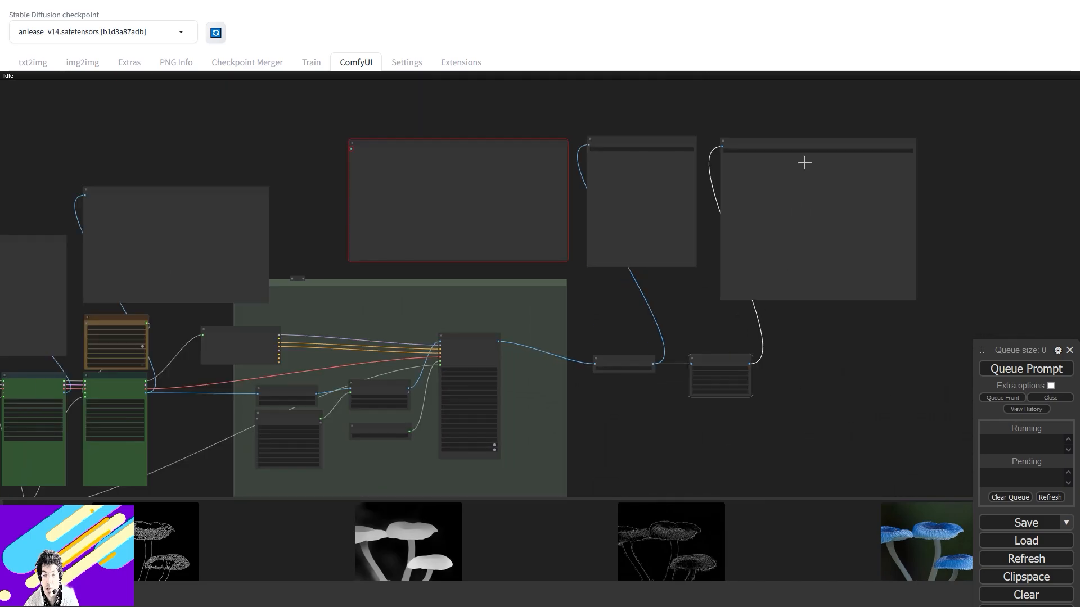
# Step: Trace the links from the sharpening and HDR Effects nodes to their respective image output nodes
pyautogui.scroll(8, 802, 347)
pyautogui.moveTo(653, 304); pyautogui.dragTo(703, 368)
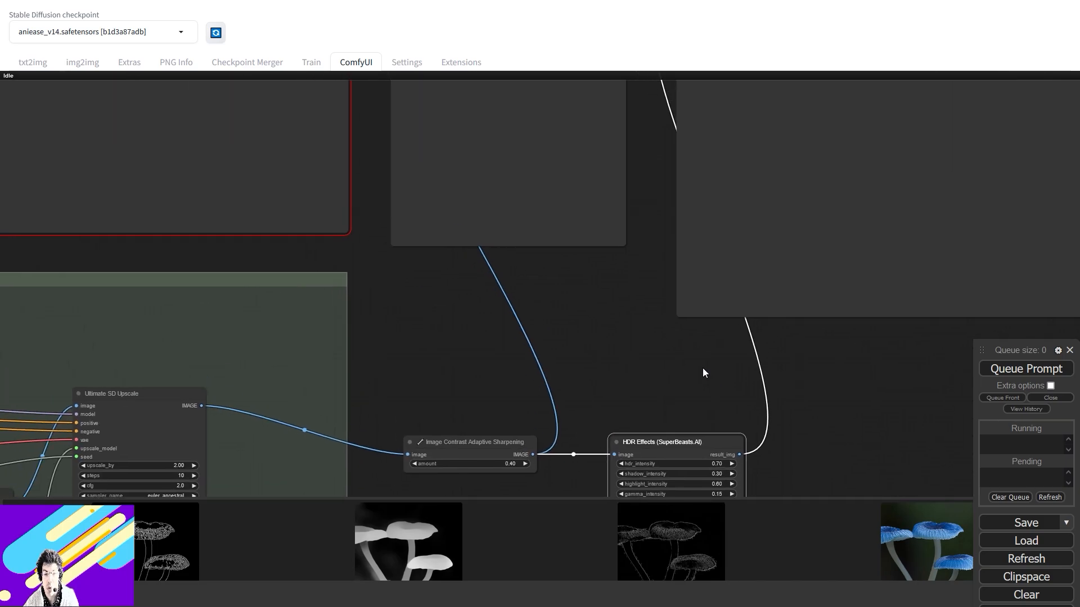
pyautogui.scroll(-1, 646, 360)
pyautogui.scroll(-2, 646, 360)
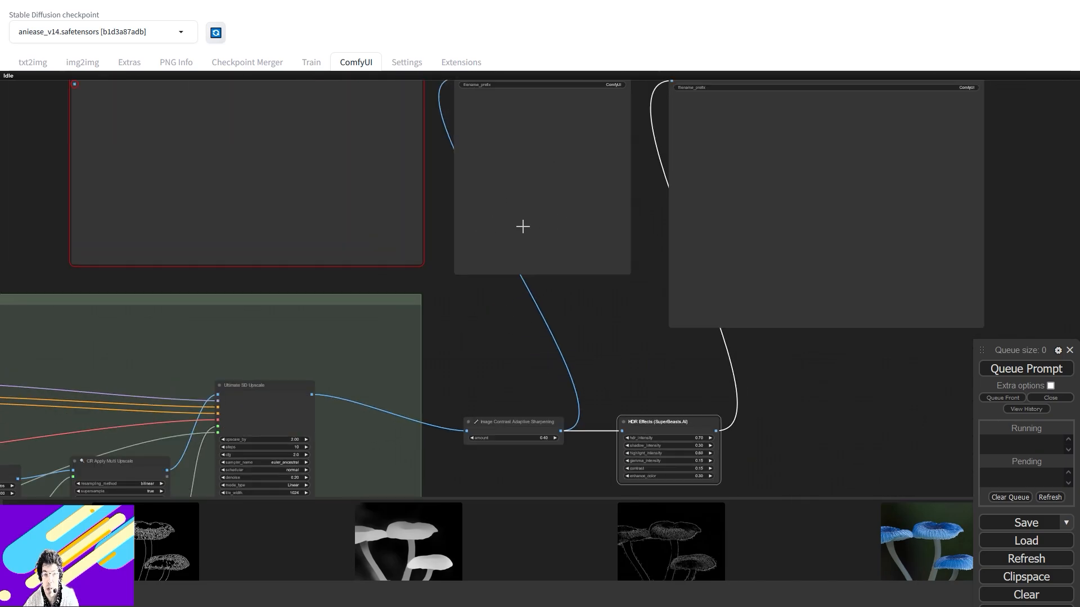
pyautogui.moveTo(767, 314); pyautogui.dragTo(752, 265)
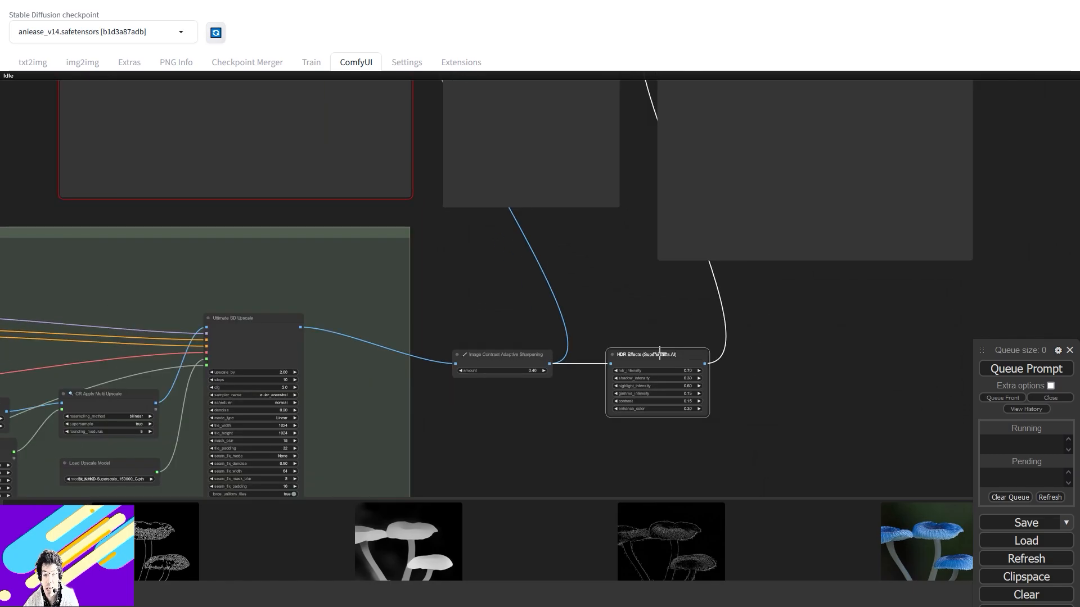
# Step: Examine the intensity, contrast and color enhancement settings of the HDR Effects (SuperBeasts.AI) node
pyautogui.scroll(9, 601, 360)
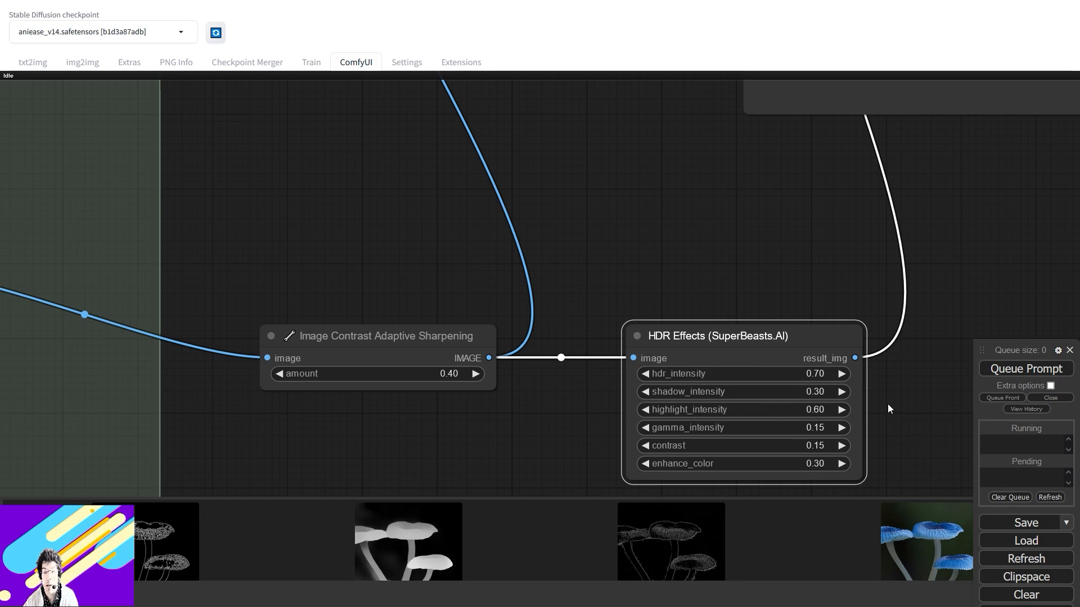
pyautogui.moveTo(868, 387); pyautogui.dragTo(750, 366)
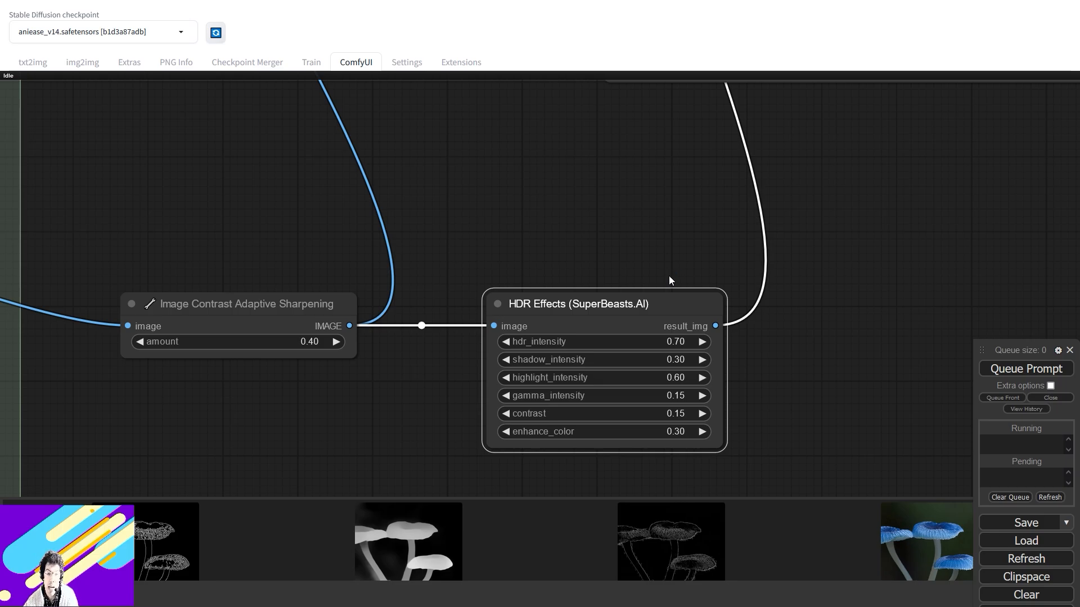
pyautogui.moveTo(746, 423); pyautogui.dragTo(788, 358)
pyautogui.scroll(2, 658, 299)
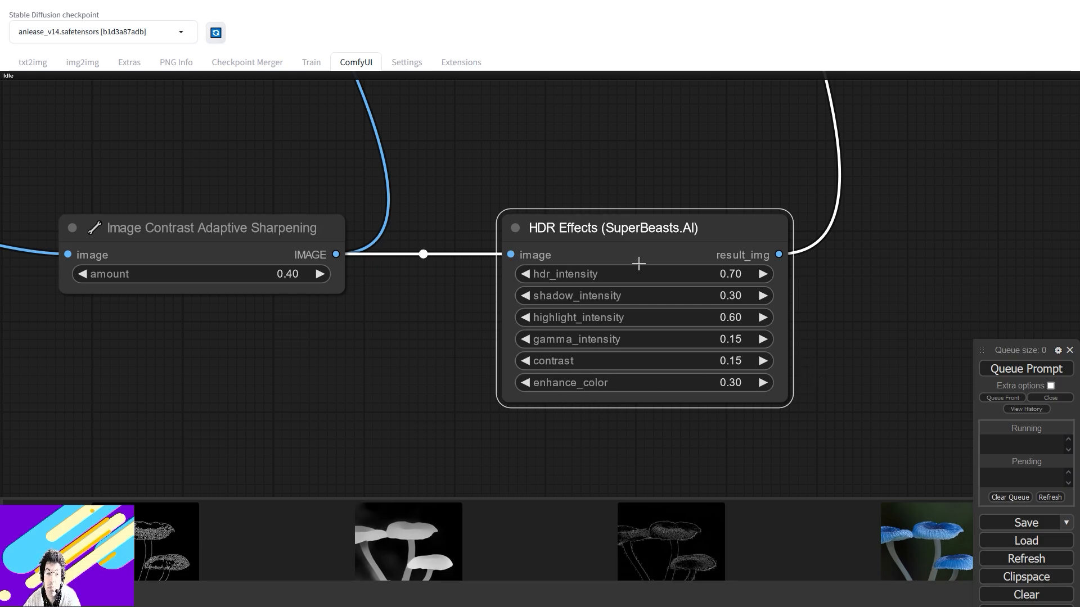
pyautogui.scroll(3, 737, 308)
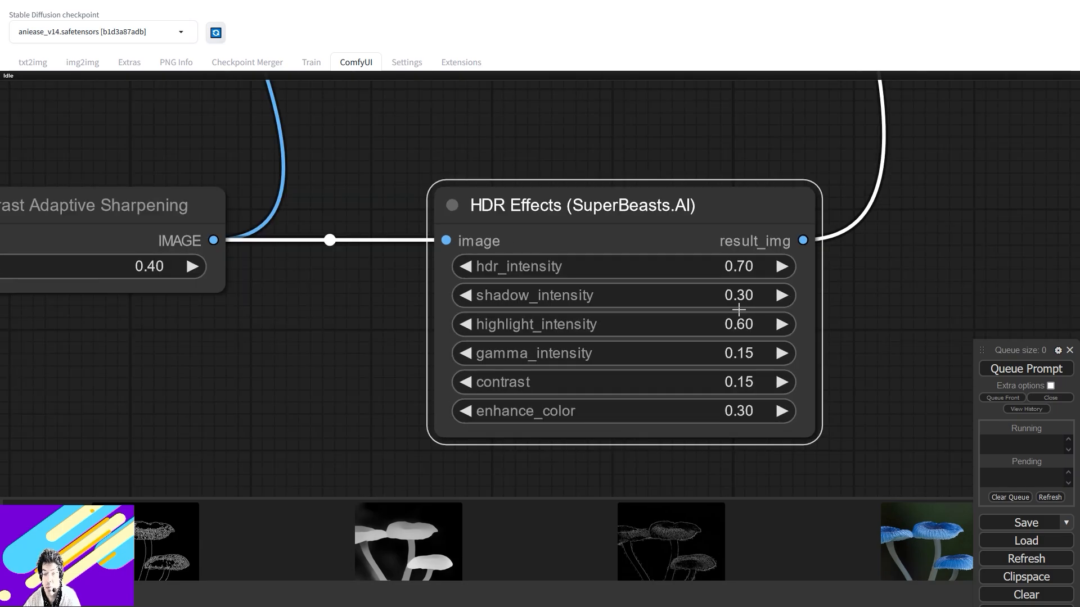
pyautogui.scroll(-6, 742, 308)
pyautogui.scroll(1, 748, 309)
pyautogui.scroll(-7, 748, 310)
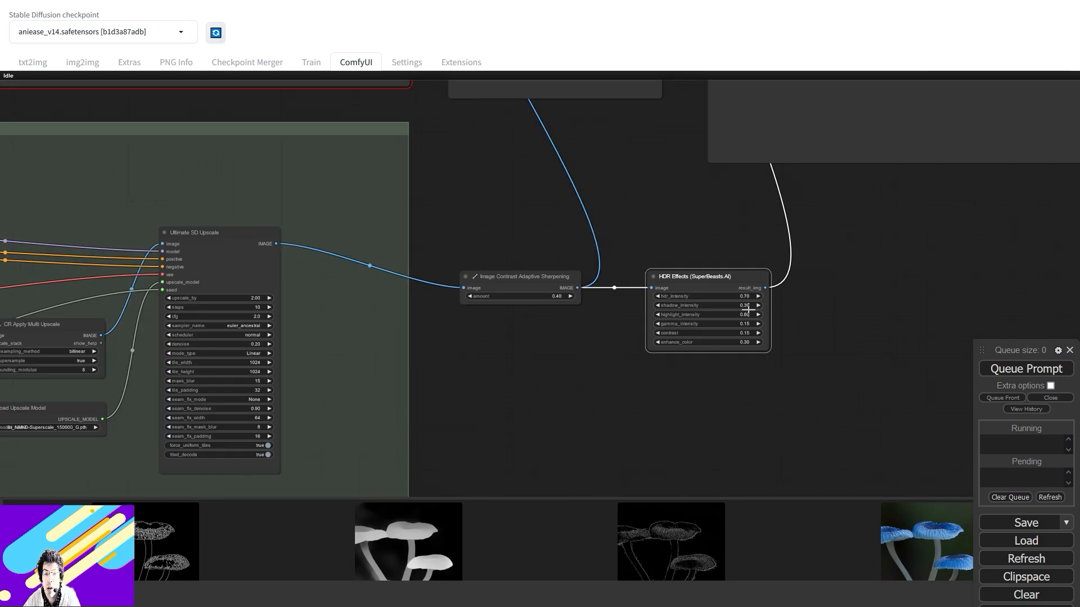
# Step: Delete the unconnected red-outlined node above the green HiRes++ group
pyautogui.scroll(3, 748, 309)
pyautogui.scroll(-1, 622, 396)
pyautogui.moveTo(731, 230); pyautogui.dragTo(881, 339)
pyautogui.scroll(1, 561, 383)
pyautogui.scroll(-1, 560, 383)
pyautogui.scroll(-5, 560, 383)
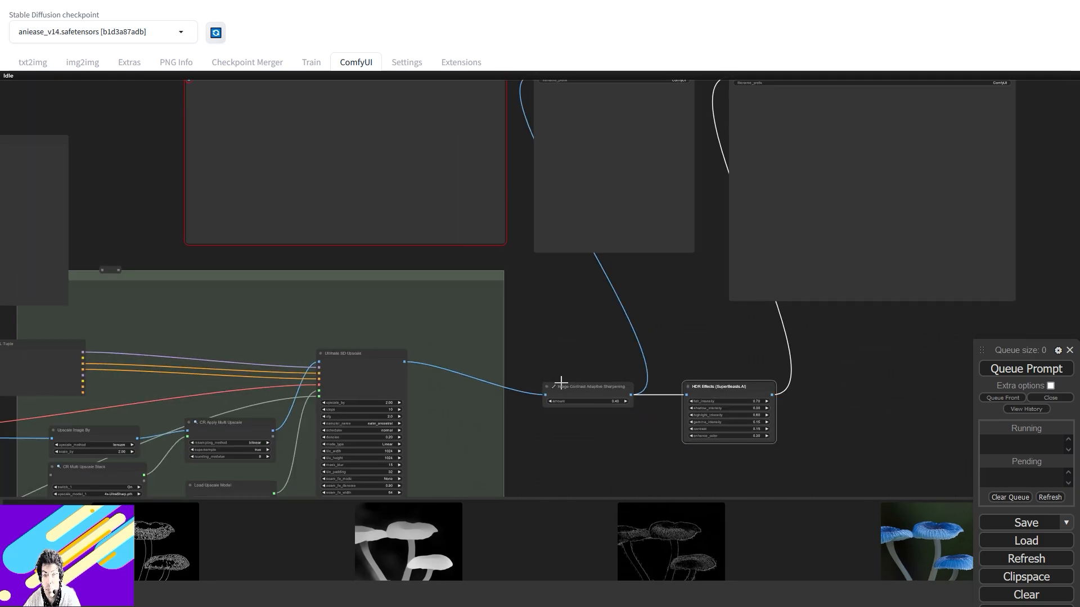
pyautogui.scroll(-3, 561, 383)
pyautogui.moveTo(342, 325); pyautogui.dragTo(631, 284)
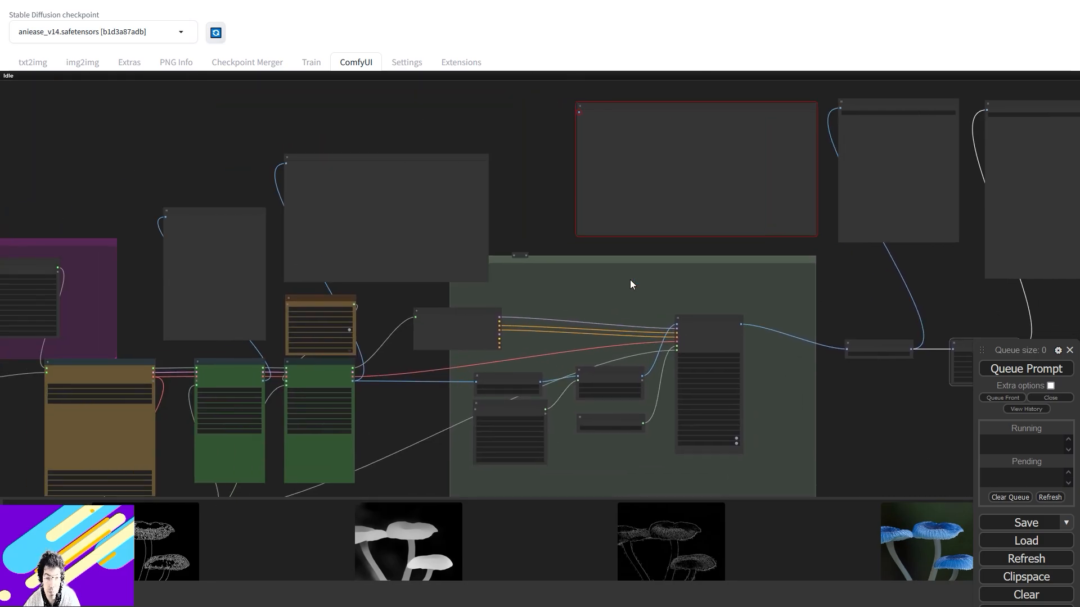
pyautogui.scroll(-1, 630, 280)
pyautogui.scroll(3, 630, 280)
pyautogui.moveTo(505, 238); pyautogui.dragTo(501, 375)
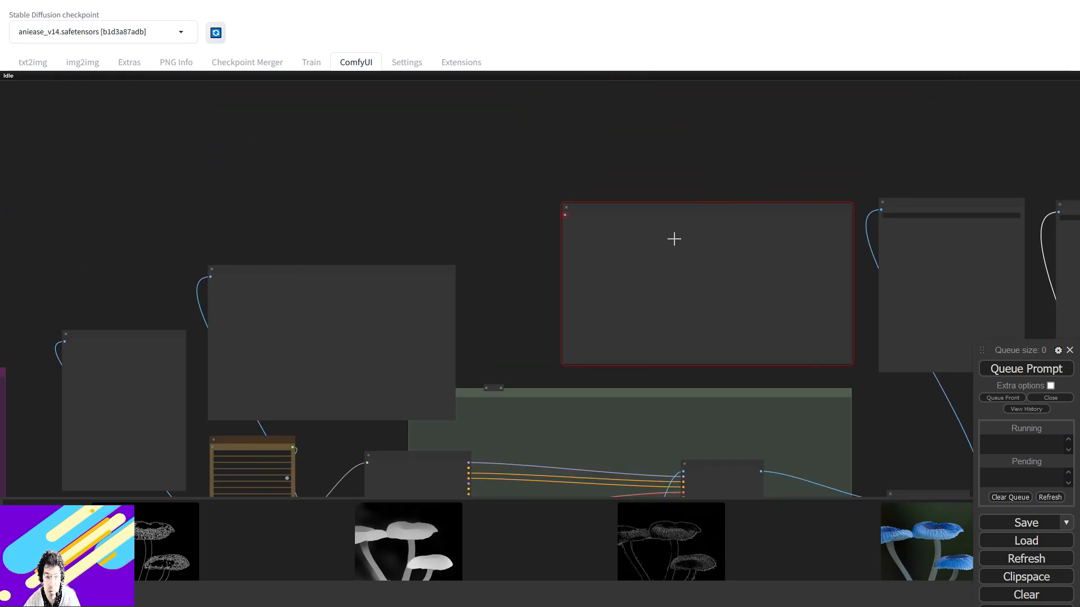
pyautogui.press('Delete')
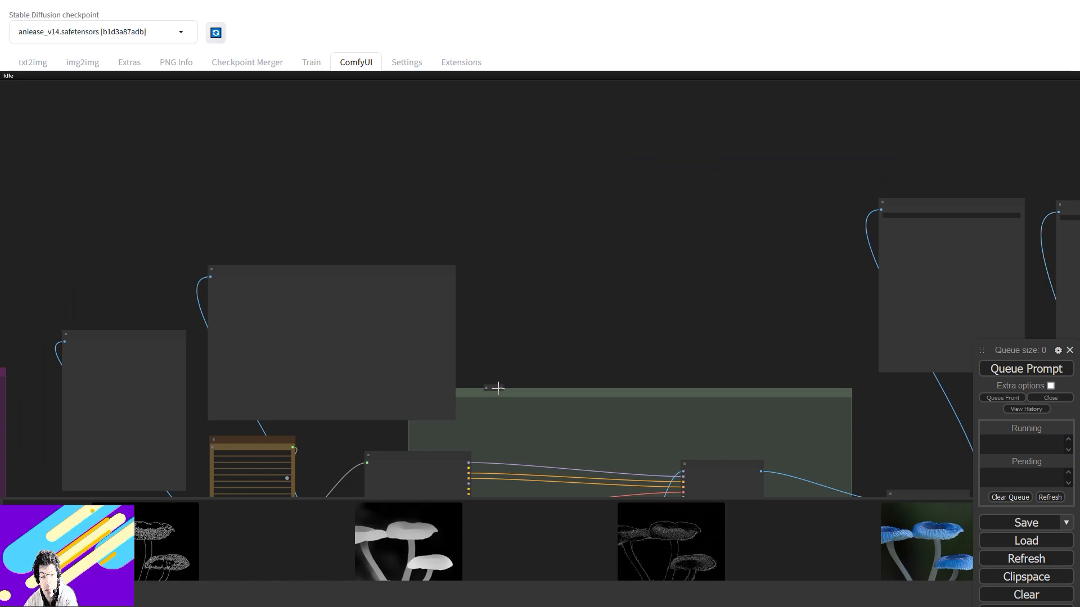
# Step: Check the full workflow layout and the FromImage group, and queue the prompt to generate the images
pyautogui.moveTo(631, 363); pyautogui.dragTo(934, 184)
pyautogui.scroll(1, 467, 290)
pyautogui.moveTo(308, 289); pyautogui.dragTo(678, 227)
pyautogui.scroll(-15, 630, 303)
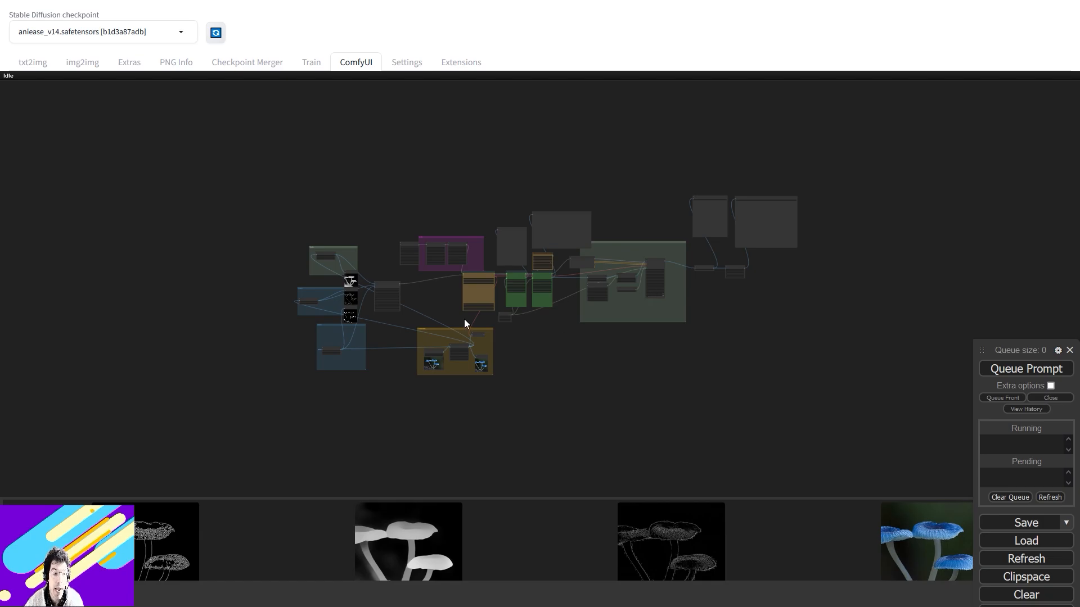
pyautogui.scroll(8, 441, 347)
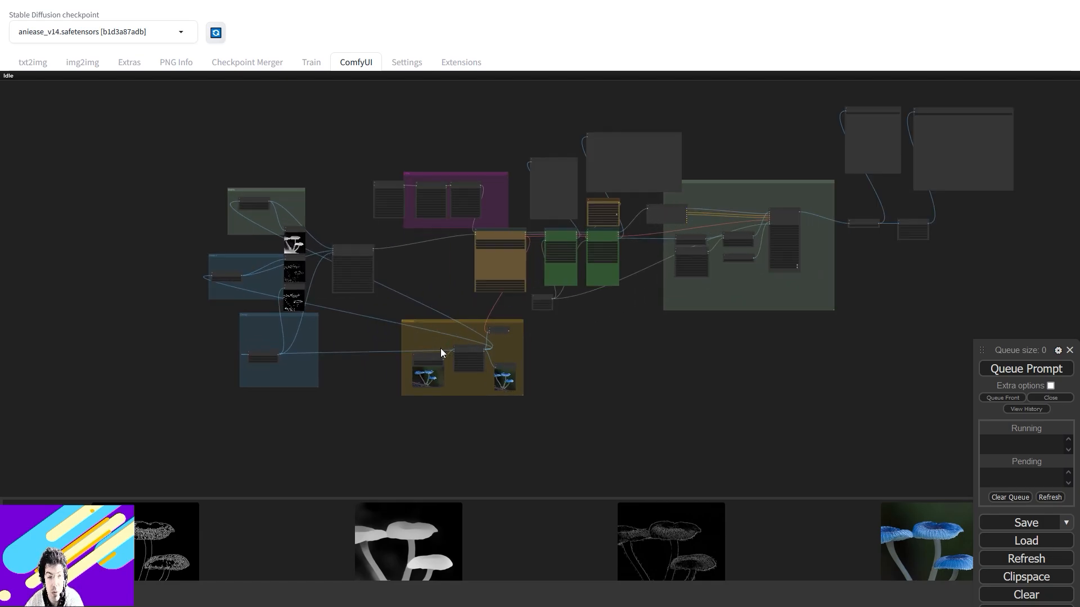
pyautogui.scroll(7, 441, 348)
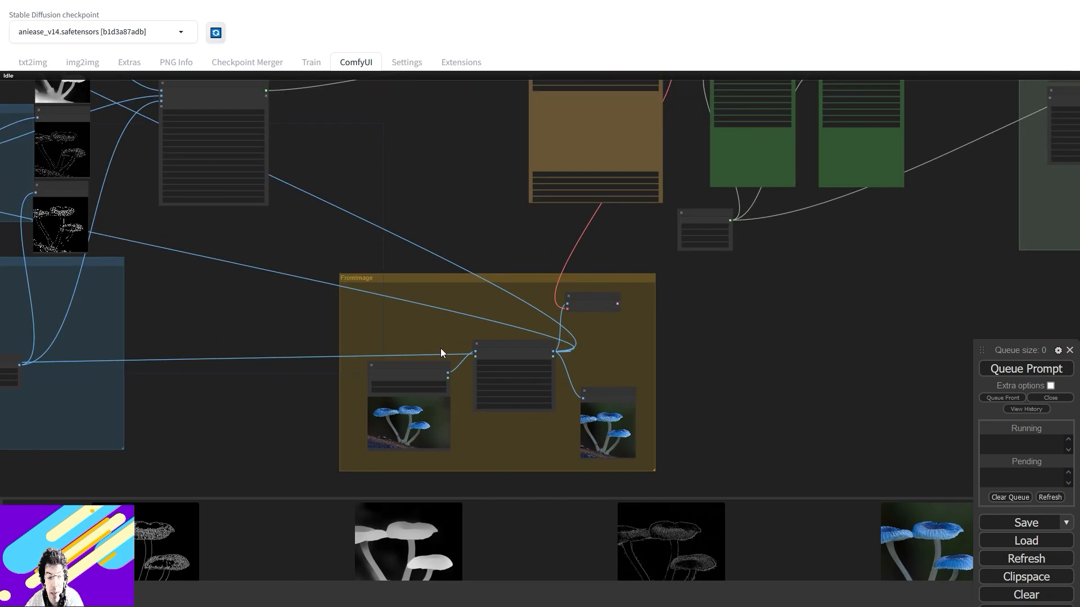
pyautogui.click(1035, 375)
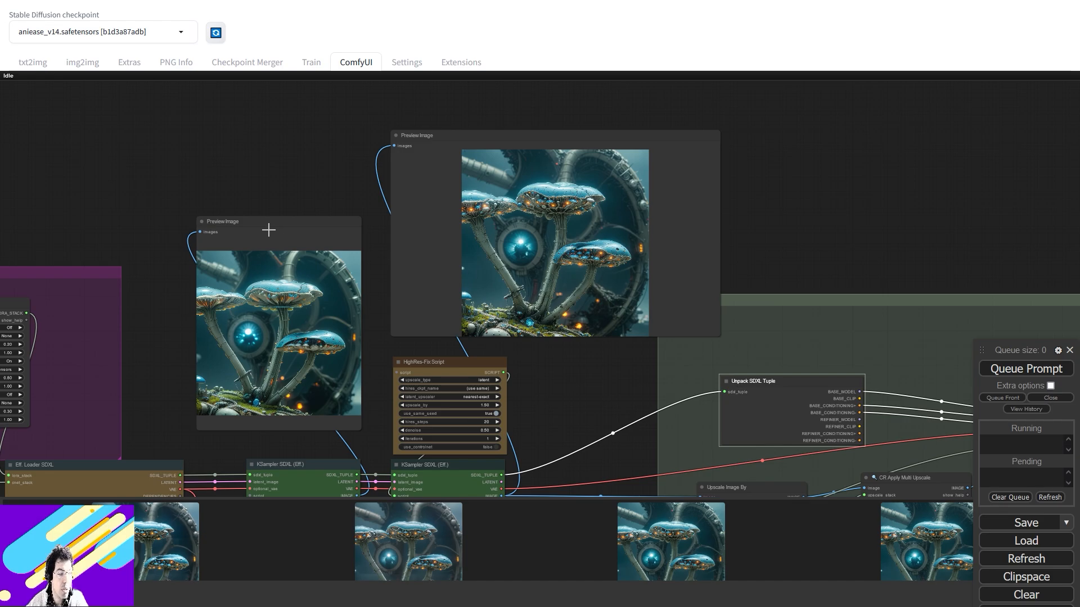
# Step: Inspect the mushroom render in the first KSampler's Preview Image node
pyautogui.moveTo(273, 209); pyautogui.dragTo(457, 128)
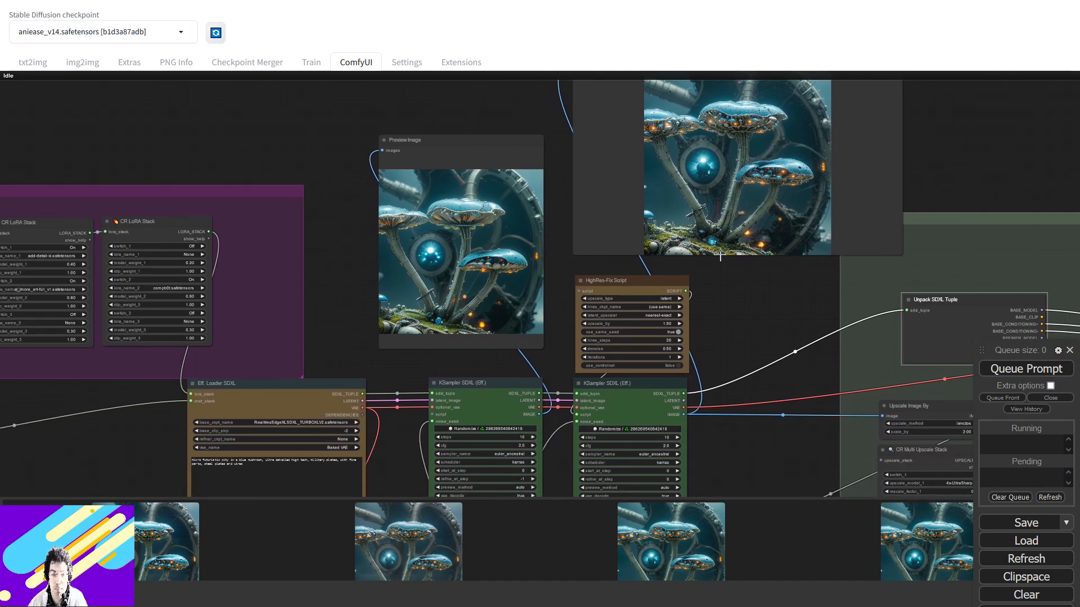
pyautogui.scroll(4, 683, 265)
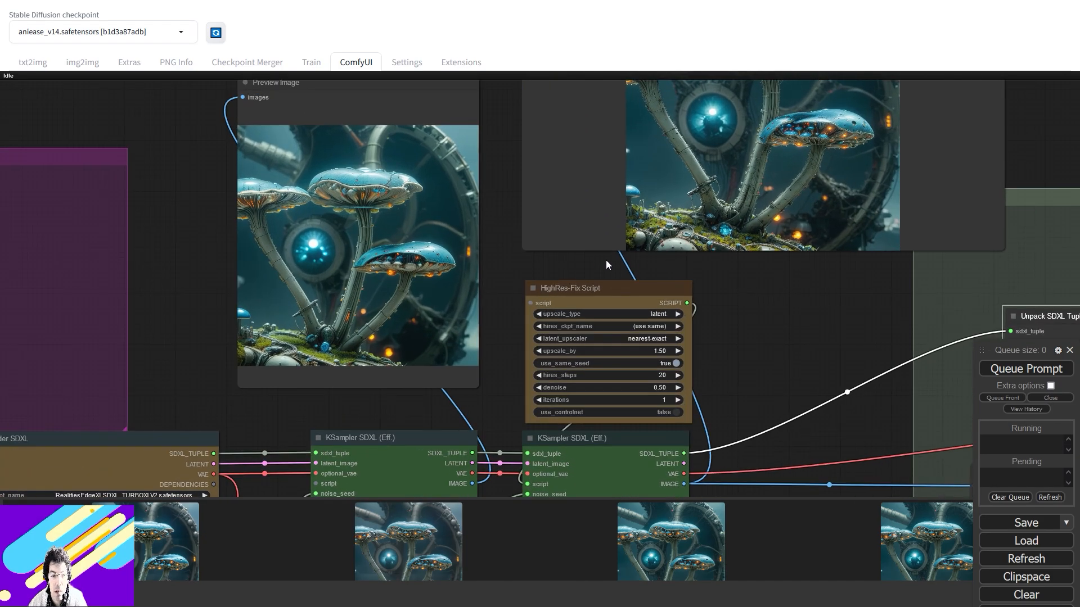
pyautogui.moveTo(542, 260); pyautogui.dragTo(838, 279)
pyautogui.scroll(3, 538, 216)
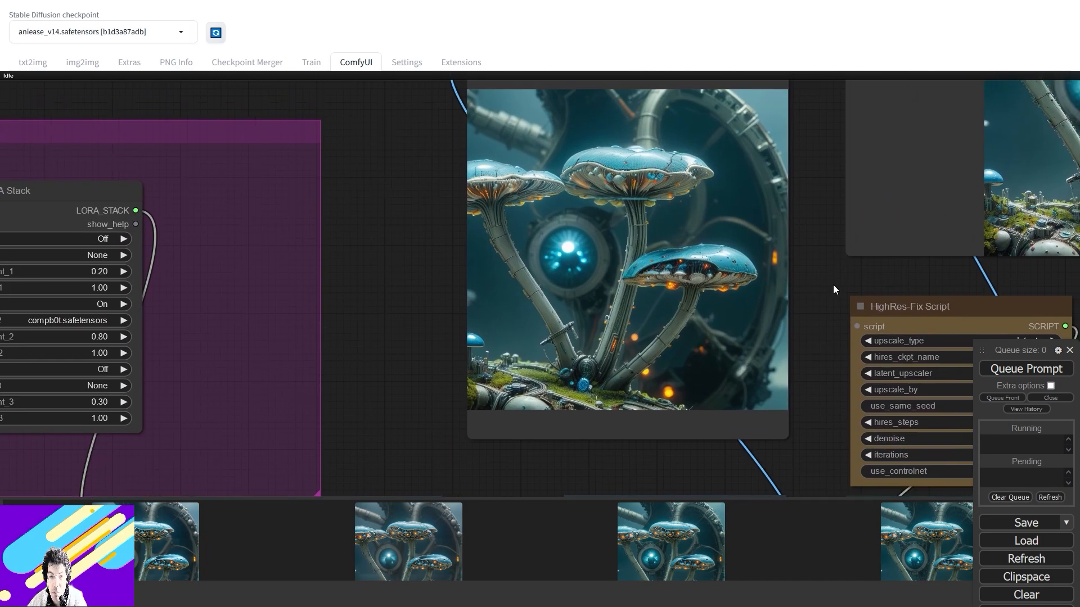
pyautogui.scroll(3, 694, 370)
pyautogui.scroll(-5, 737, 397)
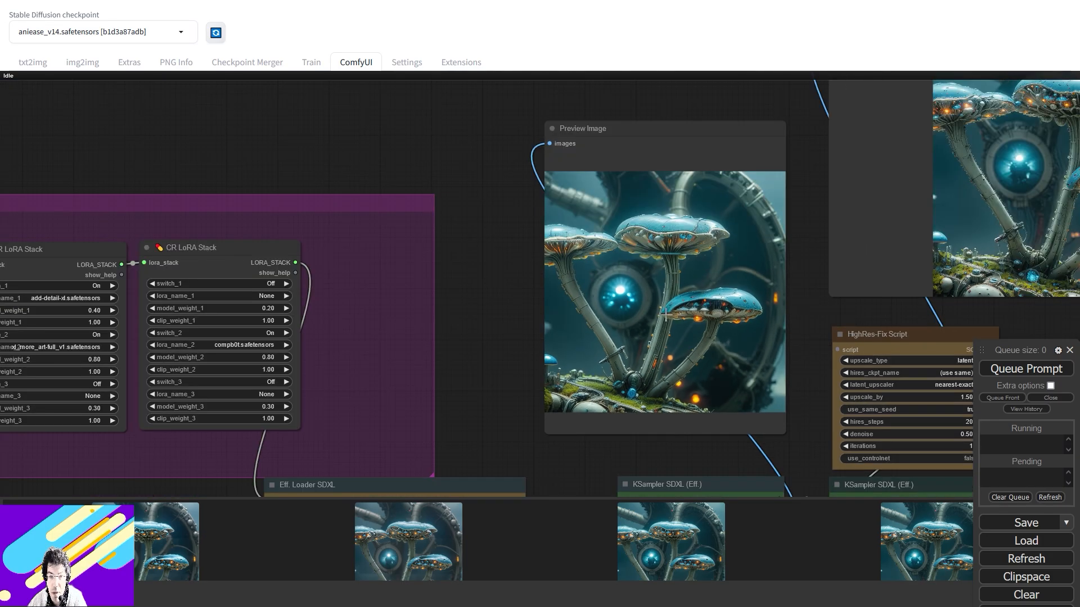
# Step: Reposition the two Preview Image nodes of the KSamplers so that they sit side by side
pyautogui.moveTo(643, 129); pyautogui.dragTo(594, 95)
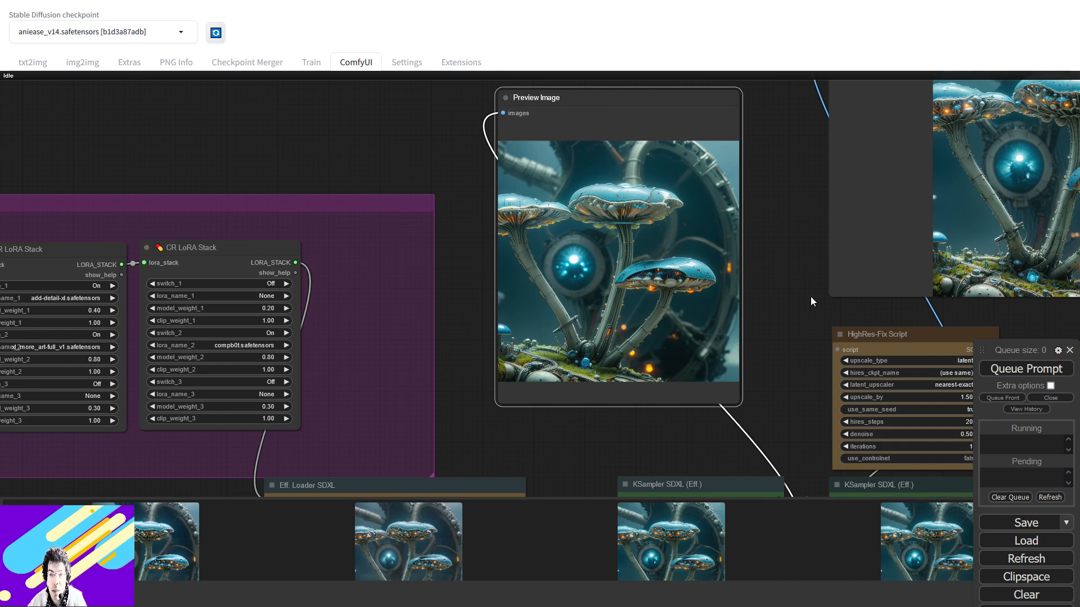
pyautogui.moveTo(811, 297); pyautogui.dragTo(531, 308)
pyautogui.moveTo(799, 335); pyautogui.dragTo(737, 415)
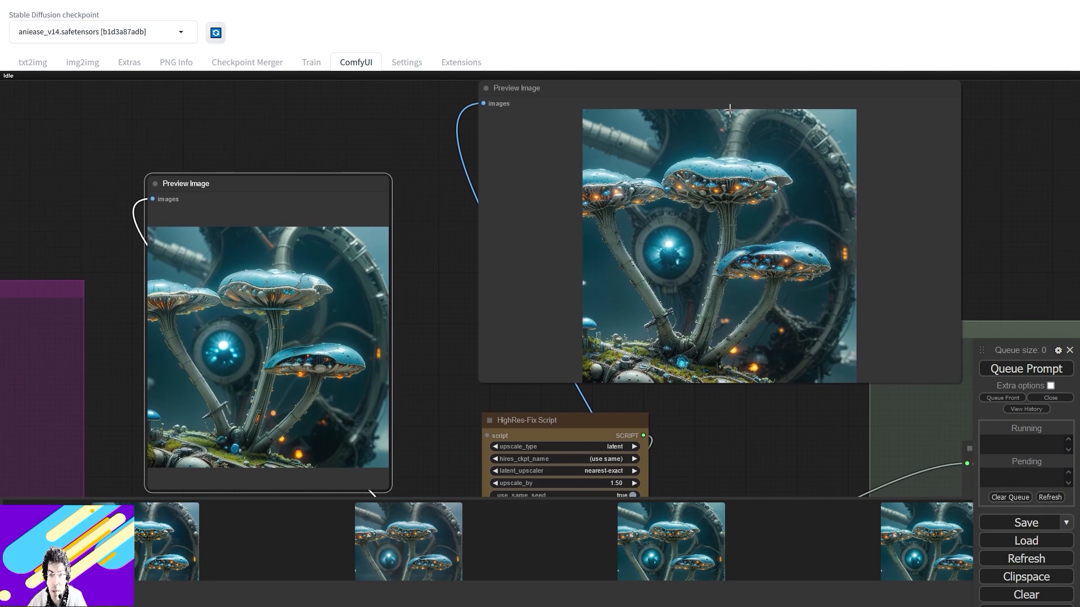
pyautogui.moveTo(683, 87); pyautogui.dragTo(586, 114)
pyautogui.scroll(-2, 371, 241)
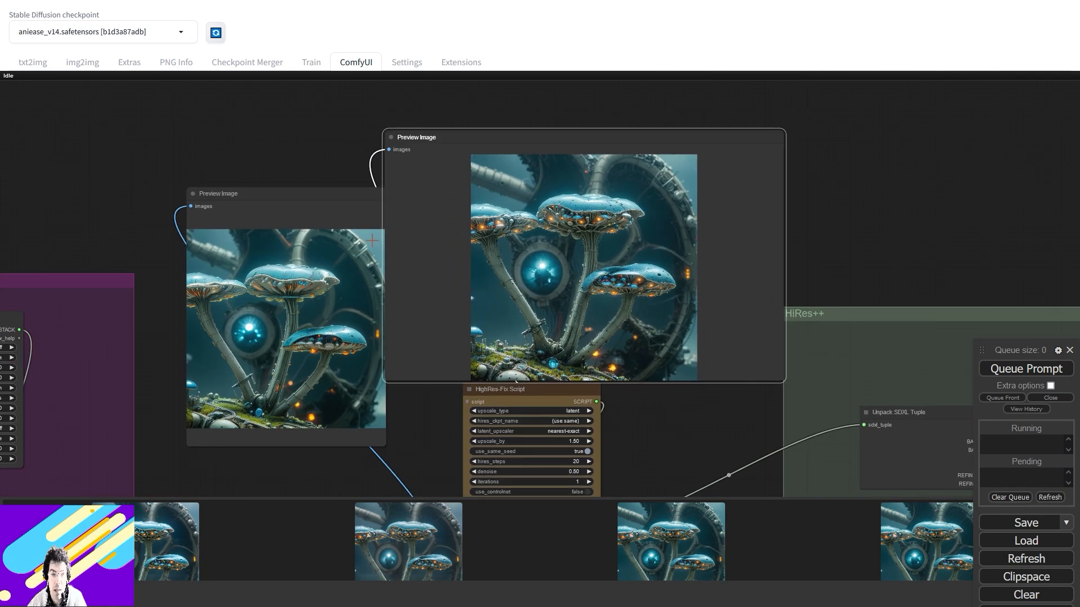
# Step: Compare the detail of the first KSampler's preview with that of the HighRes-Fix preview
pyautogui.scroll(-5, 372, 241)
pyautogui.scroll(5, 371, 242)
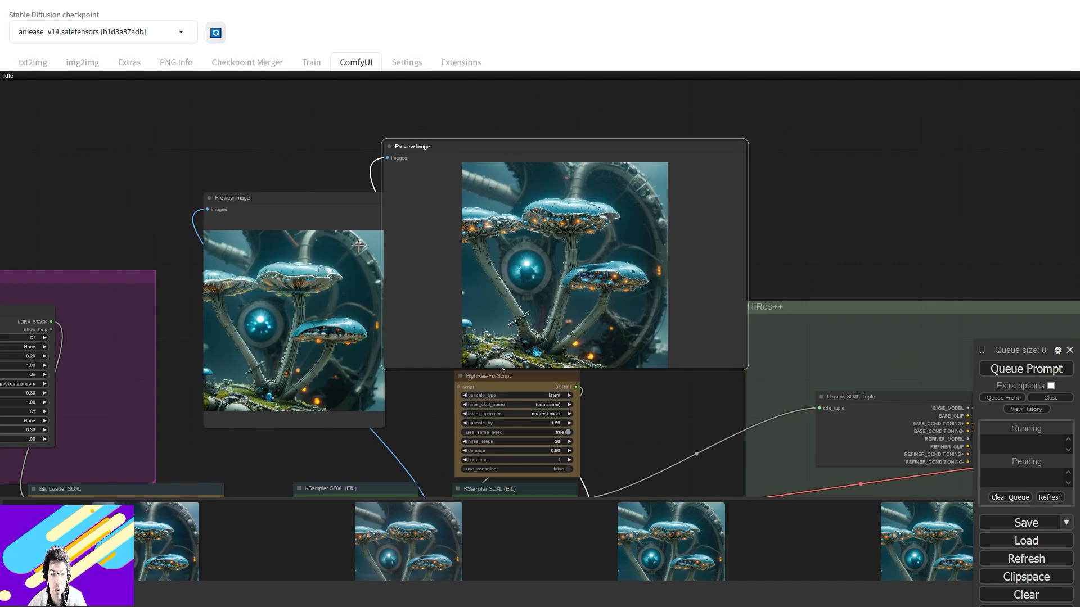
pyautogui.scroll(-2, 360, 245)
pyautogui.scroll(5, 359, 246)
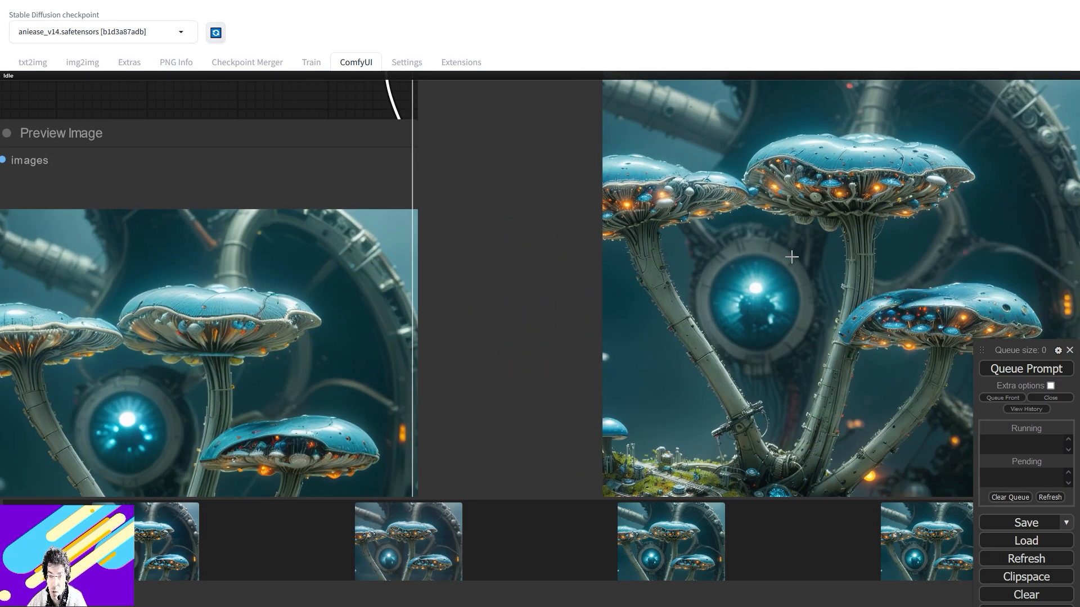
# Step: Compare the lower parts of the two KSampler previews and check the settings of the HighRes-Fix Script node
pyautogui.scroll(-3, 589, 395)
pyautogui.scroll(2, 598, 396)
pyautogui.moveTo(597, 426); pyautogui.dragTo(662, 230)
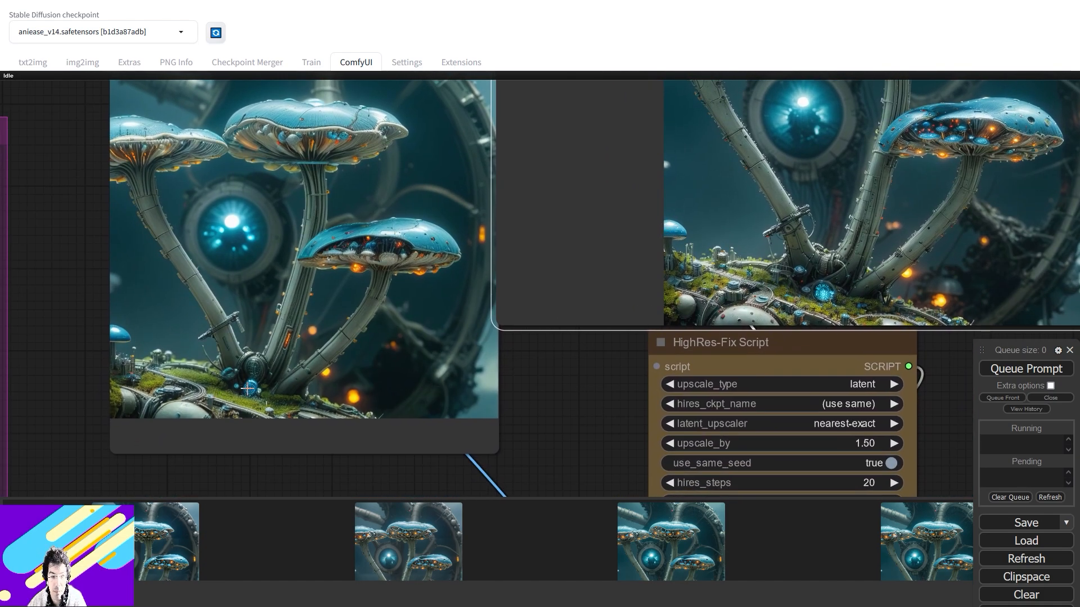
pyautogui.moveTo(958, 373); pyautogui.dragTo(528, 371)
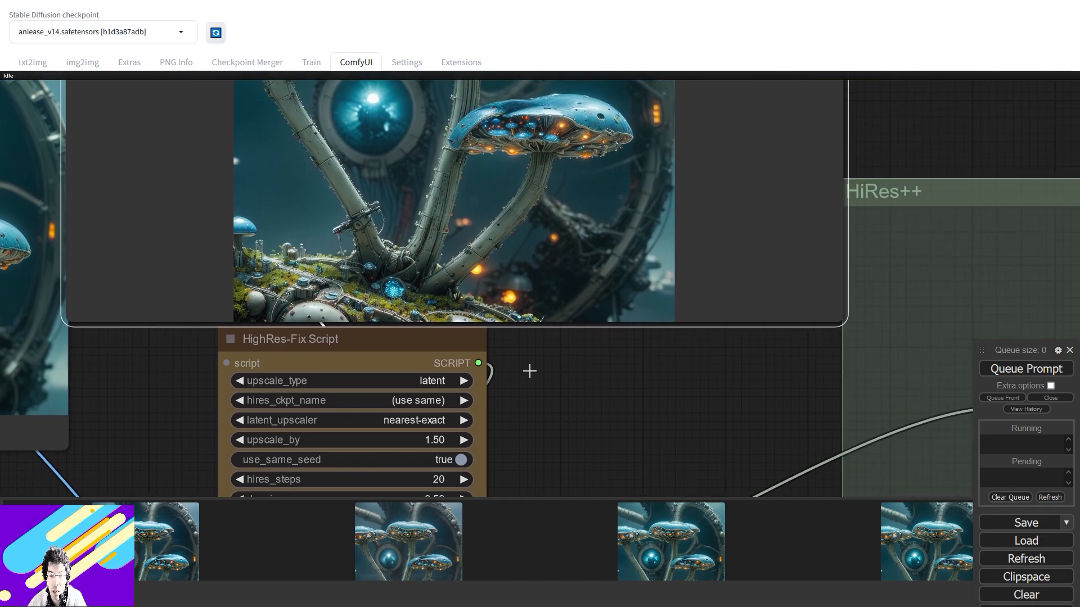
pyautogui.scroll(2, 696, 380)
pyautogui.scroll(-7, 697, 380)
pyautogui.scroll(-6, 697, 379)
# Step: Place the Save Image node of the sharpening output beside the HighRes-Fix preview and enlarge it to roughly double size
pyautogui.moveTo(920, 275); pyautogui.dragTo(548, 301)
pyautogui.moveTo(977, 129); pyautogui.dragTo(465, 155)
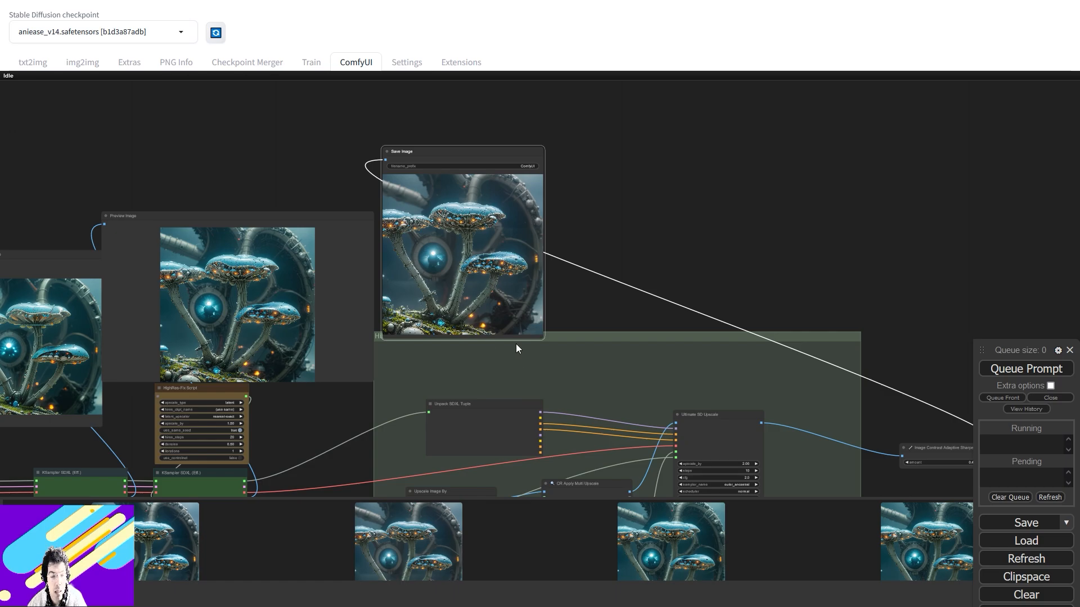
pyautogui.moveTo(783, 319); pyautogui.dragTo(849, 256)
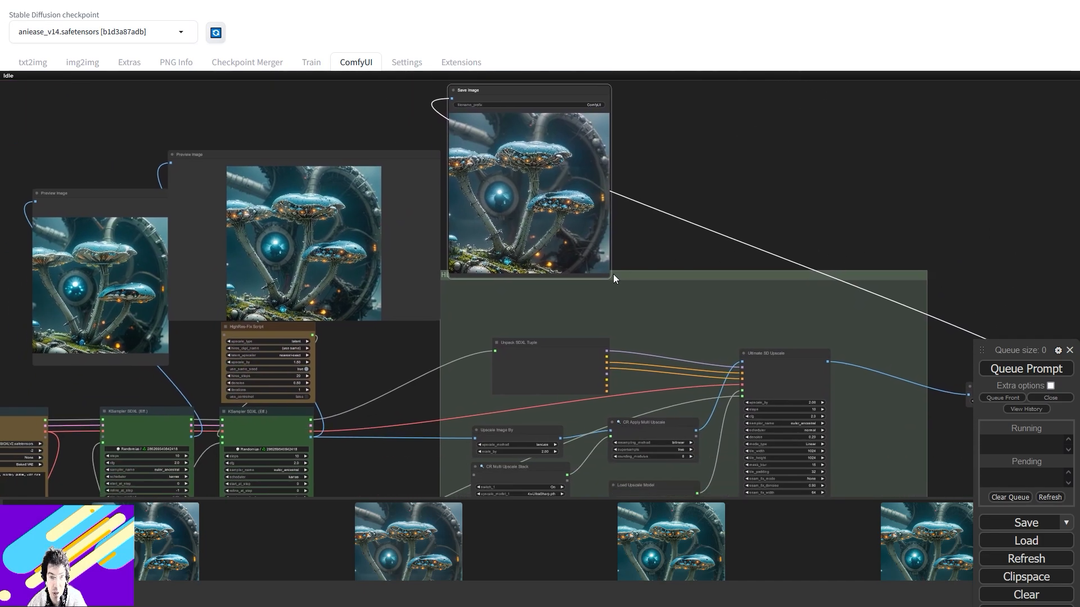
pyautogui.moveTo(613, 275); pyautogui.dragTo(855, 422)
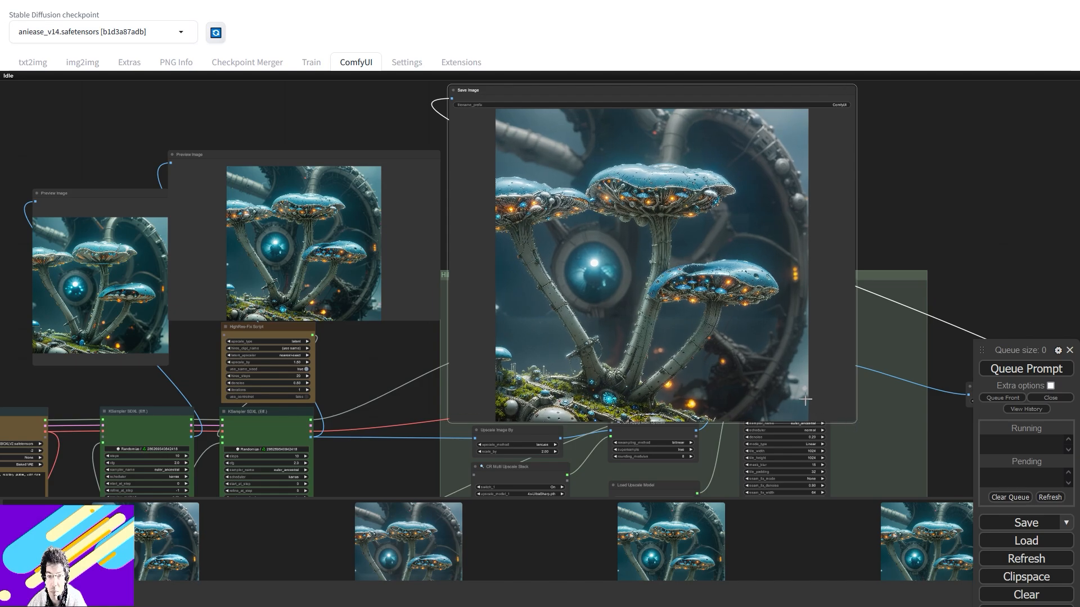
# Step: Compare the HiRes++ render with the HighRes-Fix preview up close, moving the preview node nearer to the enlarged Save Image node
pyautogui.scroll(4, 573, 254)
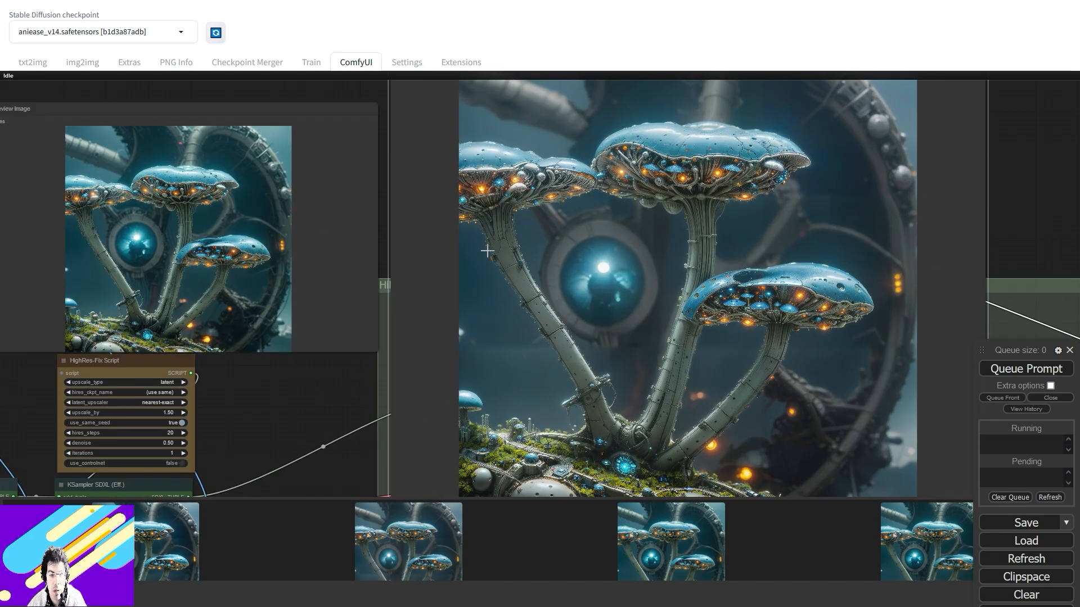
pyautogui.scroll(-3, 400, 215)
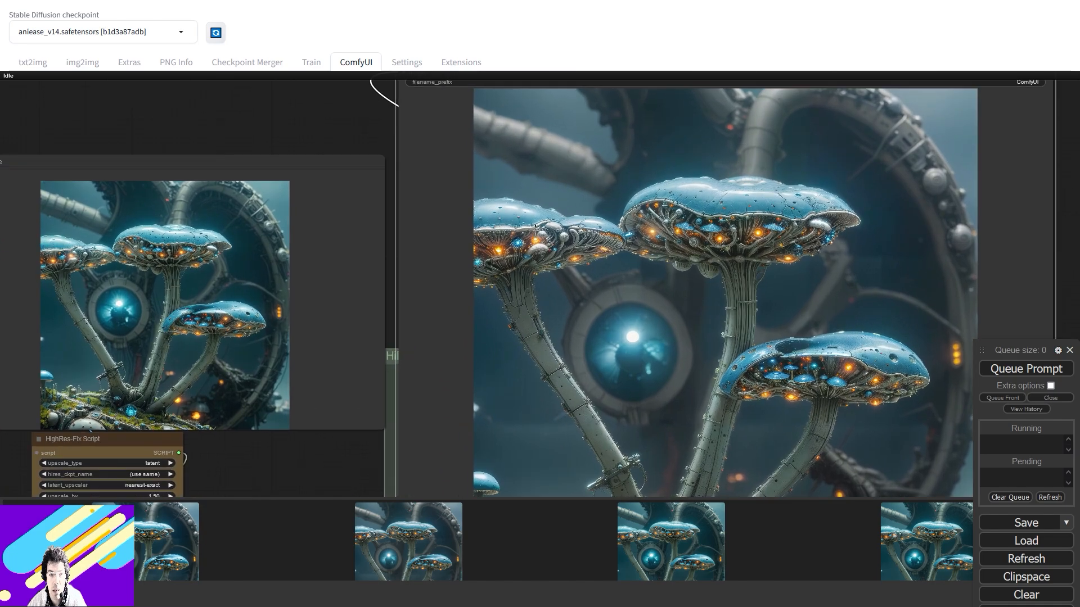
pyautogui.scroll(4, 400, 216)
pyautogui.scroll(3, 535, 230)
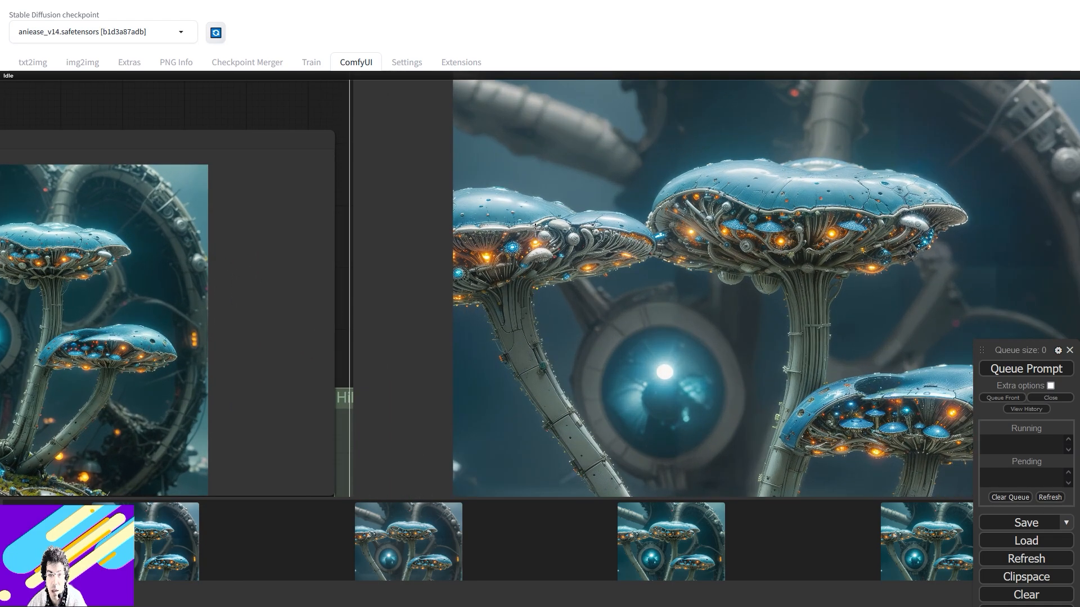
pyautogui.moveTo(197, 138); pyautogui.dragTo(318, 105)
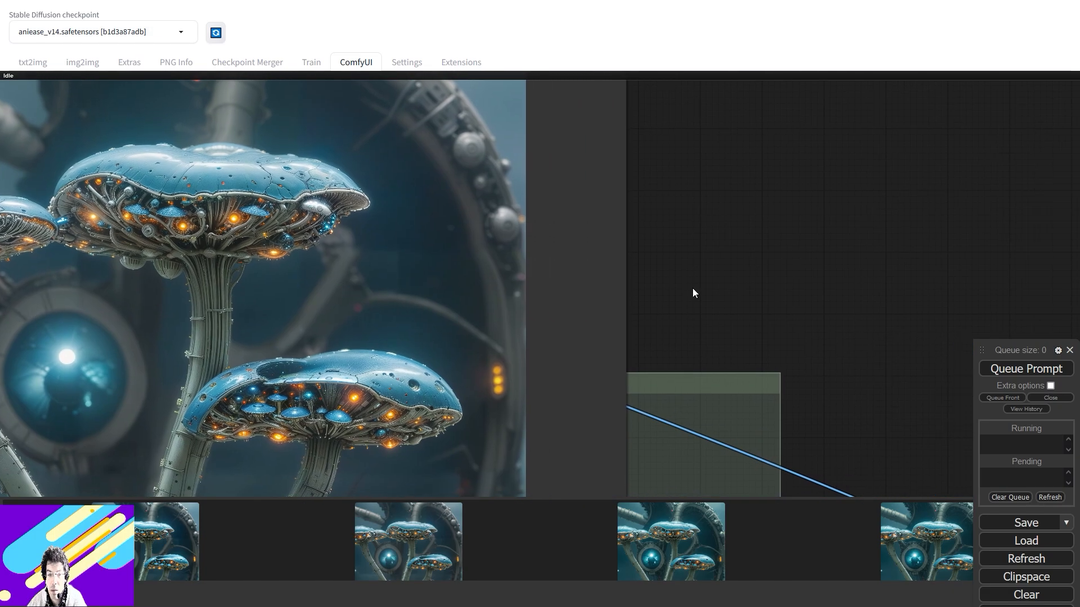
# Step: Move the enlarged Save Image node away from the HighRes-Fix preview, towards the Save Image node of the HDR output
pyautogui.scroll(-5, 694, 290)
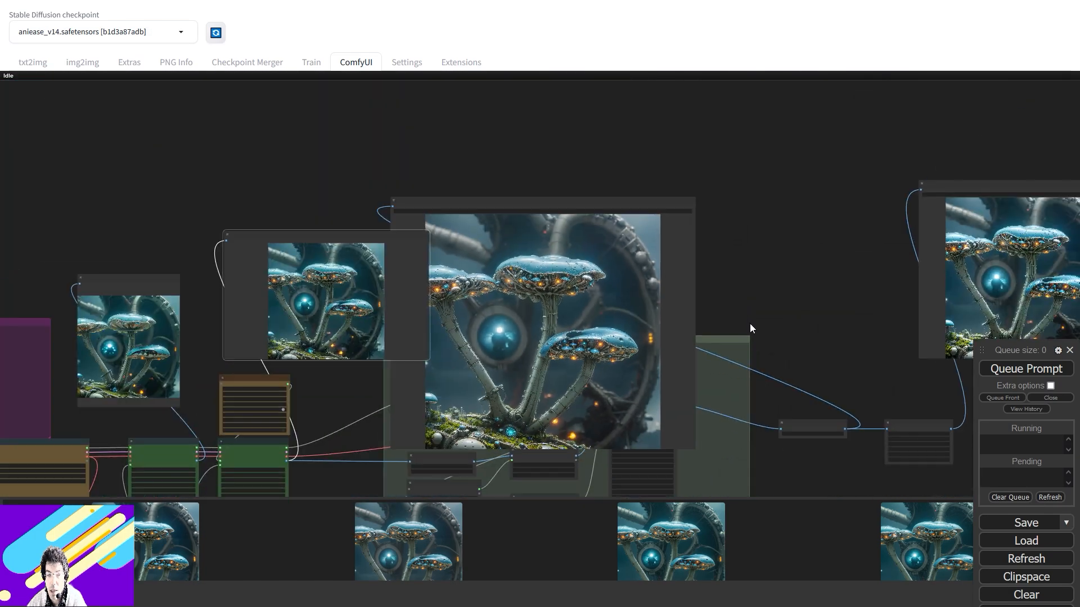
pyautogui.moveTo(803, 325); pyautogui.dragTo(651, 275)
pyautogui.click(370, 159)
pyautogui.click(538, 158)
pyautogui.moveTo(340, 152); pyautogui.dragTo(507, 84)
pyautogui.scroll(1, 550, 268)
pyautogui.scroll(-5, 550, 268)
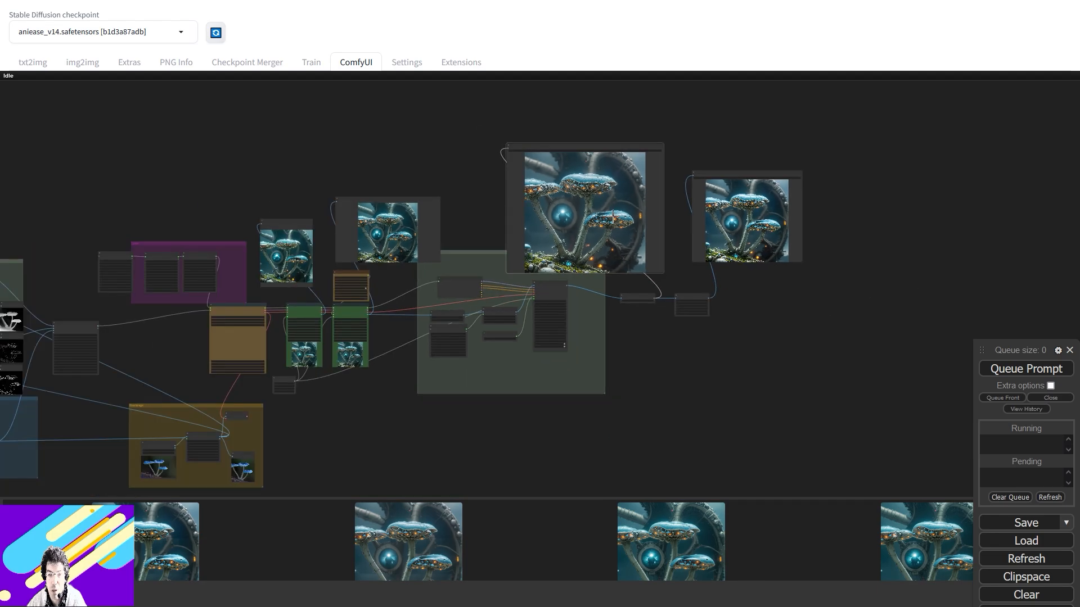
# Step: Shrink the sharpened output's Save Image node and place it directly against the HDR output's Save Image node
pyautogui.scroll(8, 550, 269)
pyautogui.moveTo(530, 448); pyautogui.dragTo(505, 288)
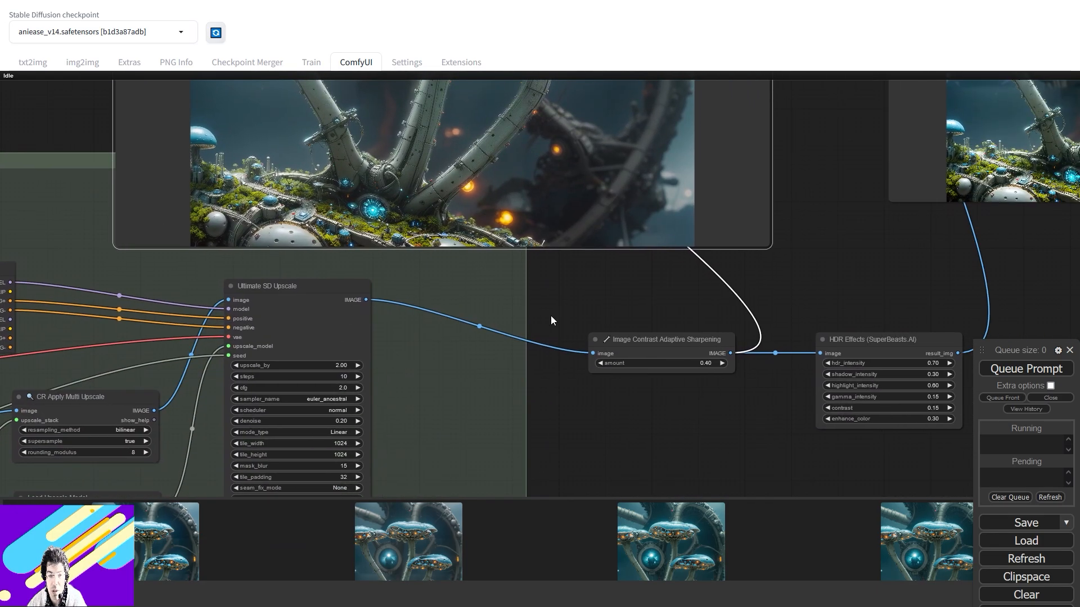
pyautogui.moveTo(882, 240); pyautogui.dragTo(458, 278)
pyautogui.scroll(-2, 460, 278)
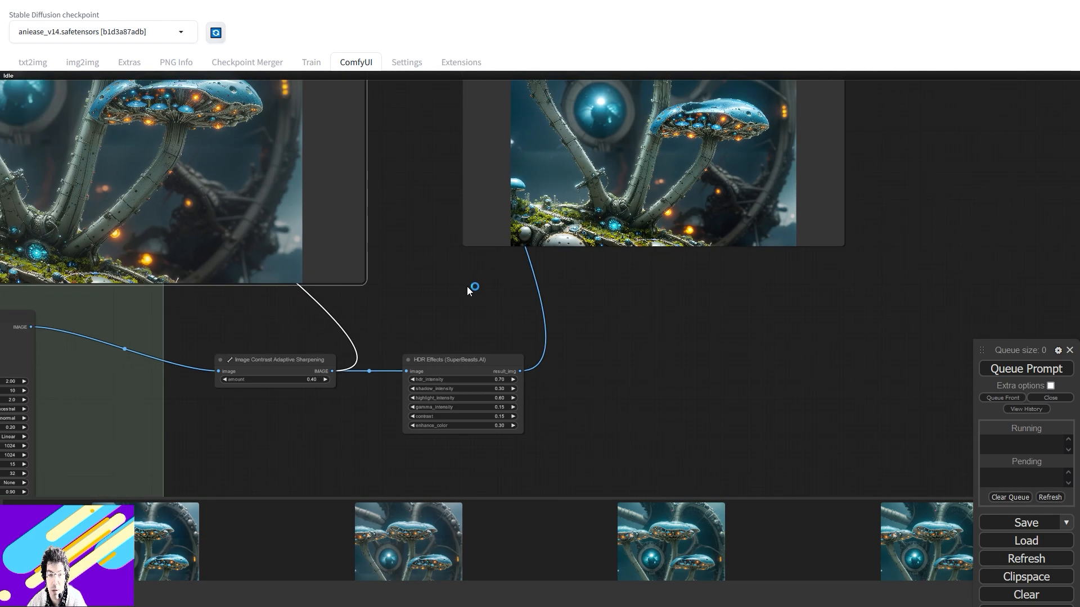
pyautogui.moveTo(478, 327); pyautogui.dragTo(532, 444)
pyautogui.moveTo(491, 353); pyautogui.dragTo(543, 427)
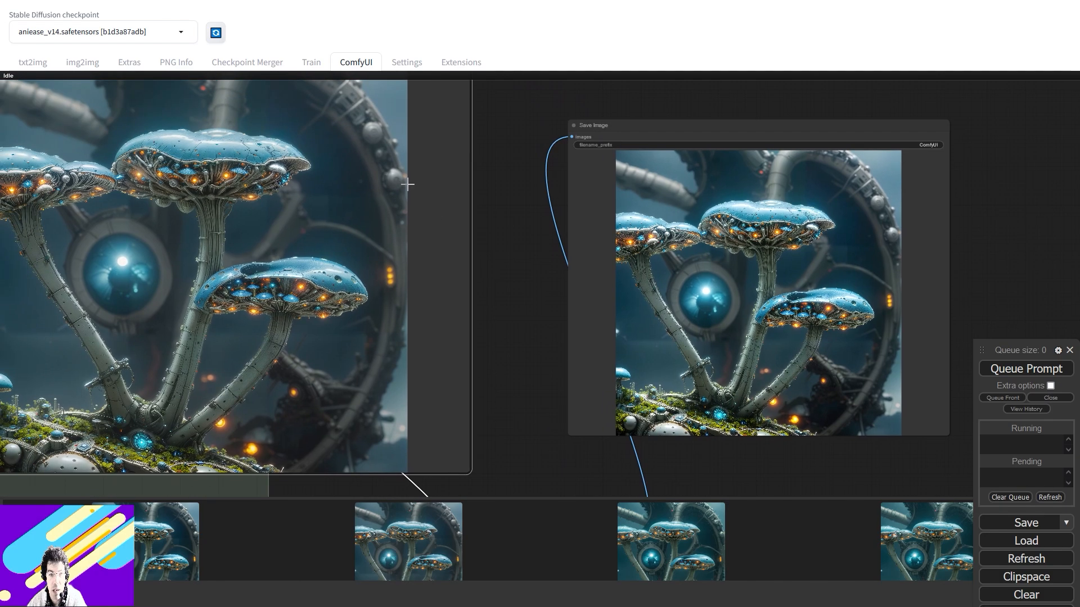
pyautogui.moveTo(471, 474); pyautogui.dragTo(318, 311)
pyautogui.moveTo(289, 216); pyautogui.dragTo(601, 340)
# Step: Compare the render before HDR Effects with the HDR result in the two adjacent Save Image nodes
pyautogui.scroll(2, 669, 317)
pyautogui.scroll(-3, 670, 317)
pyautogui.scroll(3, 669, 317)
pyautogui.scroll(3, 669, 317)
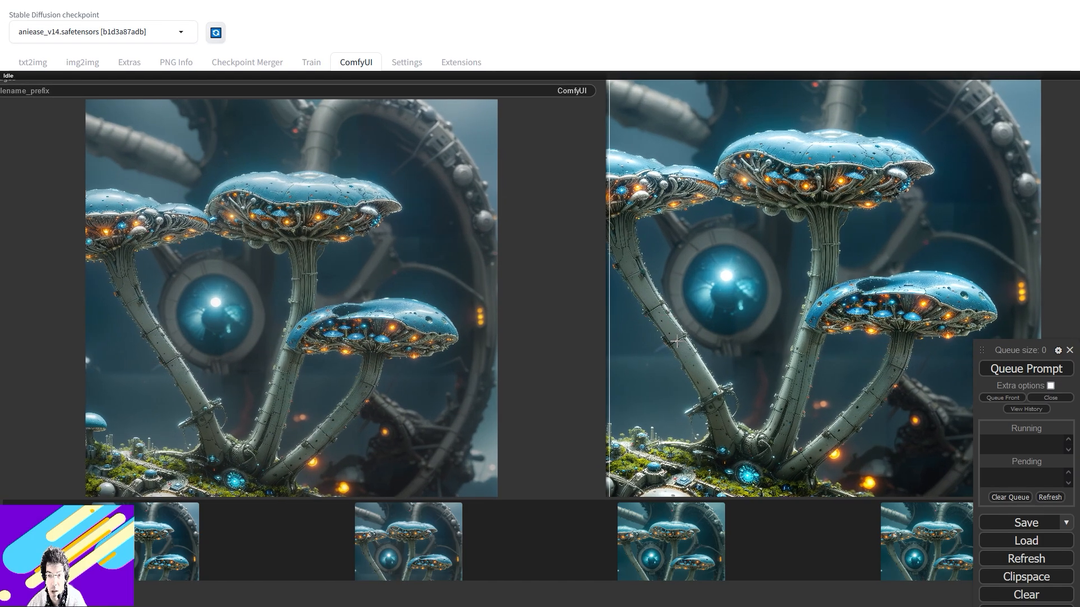
pyautogui.scroll(1, 557, 355)
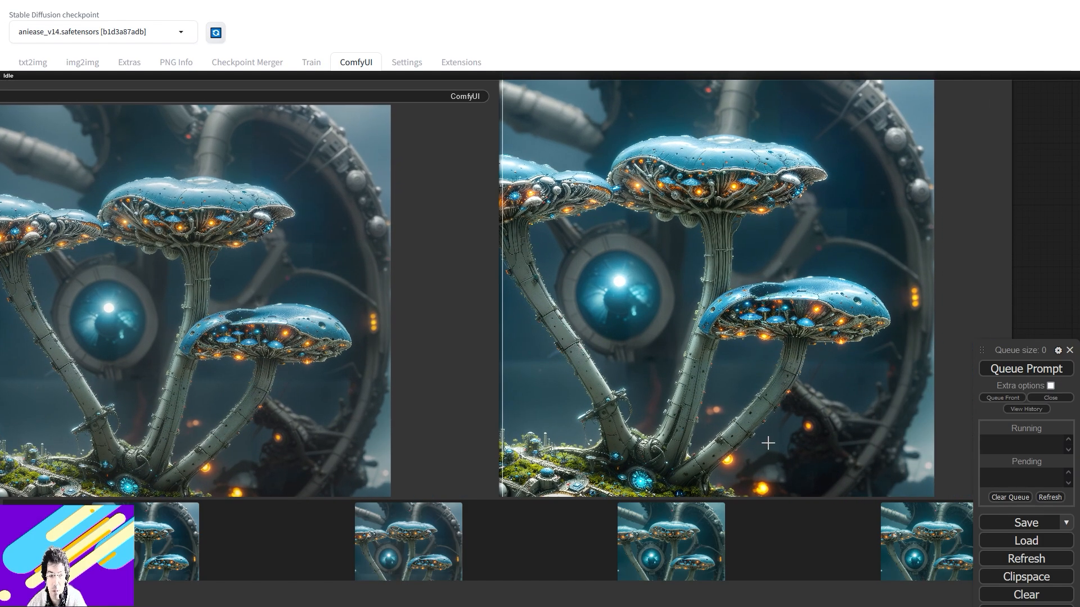
pyautogui.moveTo(768, 443); pyautogui.dragTo(770, 377)
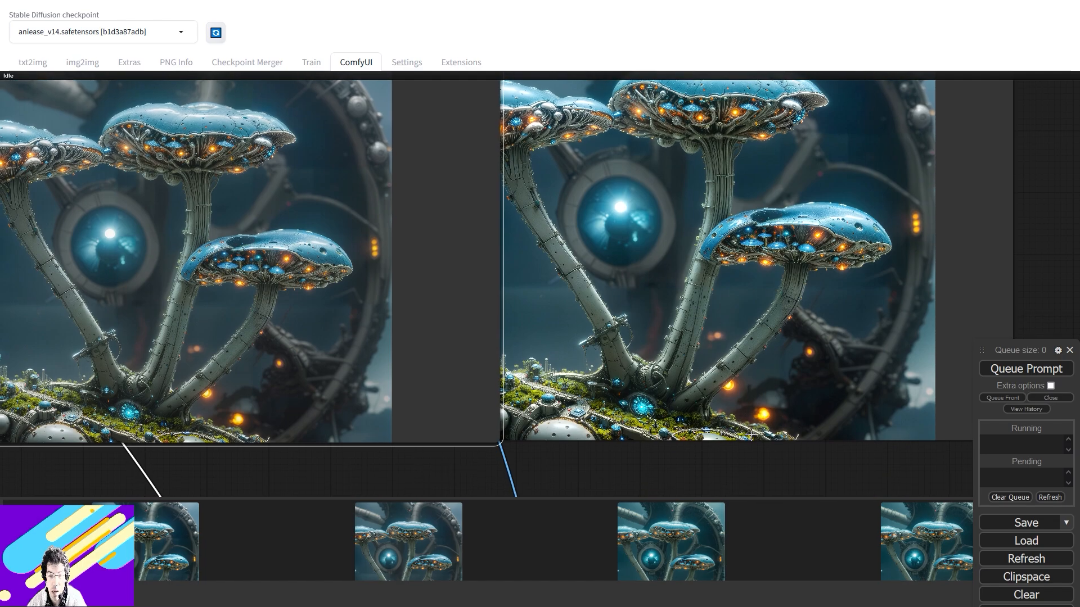
pyautogui.moveTo(600, 206); pyautogui.dragTo(643, 311)
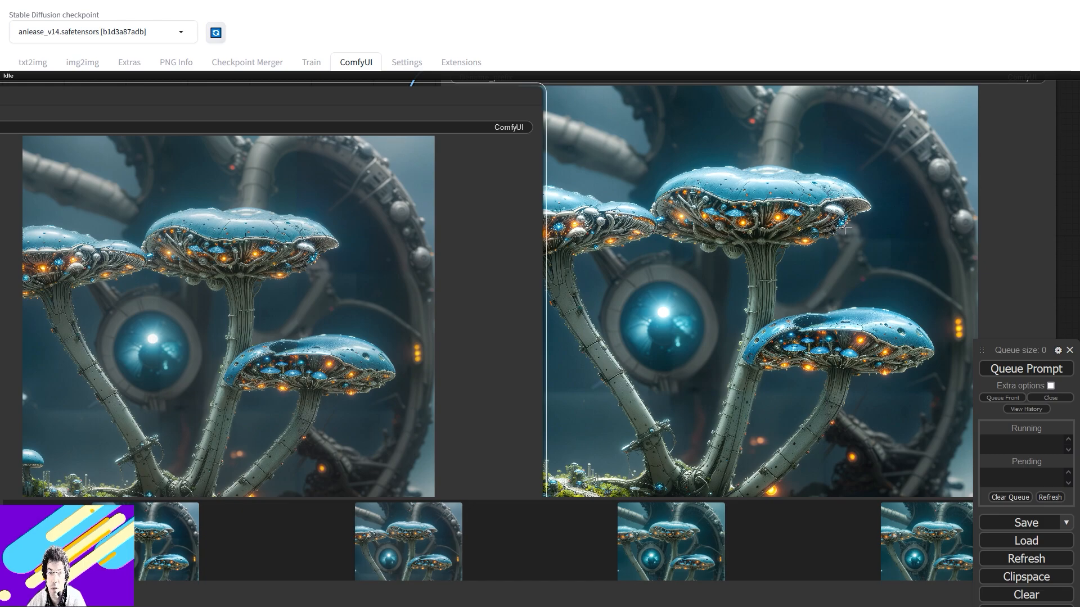
# Step: Examine the mushroom cap details and highlights of the HDR render up close, against the sharpened render
pyautogui.scroll(4, 722, 181)
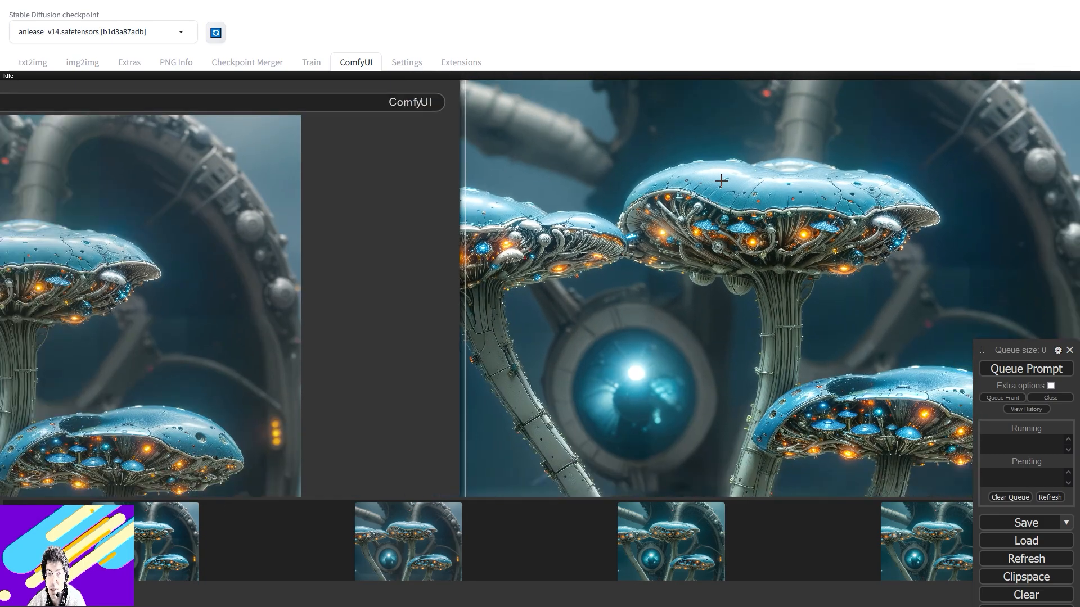
pyautogui.scroll(2, 722, 180)
pyautogui.moveTo(746, 197); pyautogui.dragTo(974, 228)
pyautogui.scroll(-6, 949, 297)
pyautogui.scroll(-4, 948, 298)
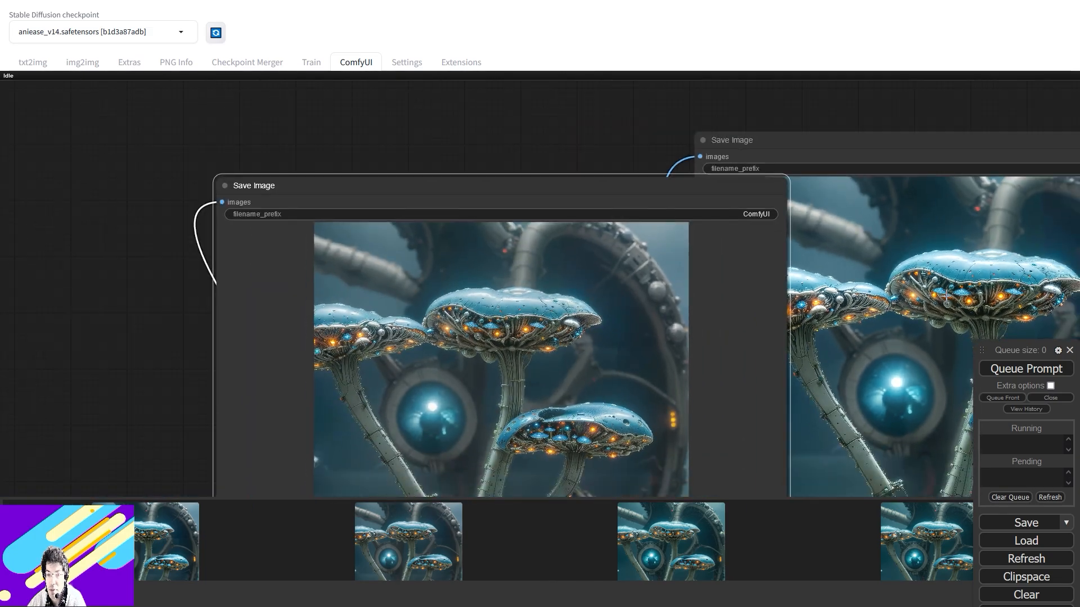
pyautogui.scroll(-3, 834, 322)
pyautogui.scroll(2, 835, 322)
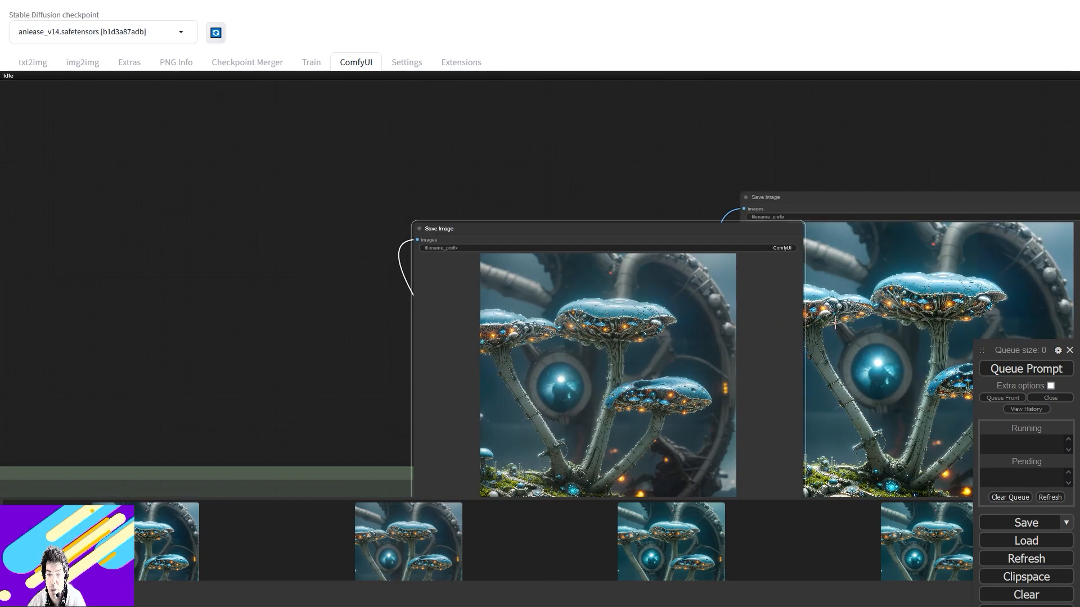
pyautogui.scroll(2, 422, 314)
pyautogui.scroll(-5, 283, 348)
pyautogui.scroll(-4, 238, 371)
# Step: Shift the HighRes-Fix preview node slightly away from the HiRes++ group and bypass all nodes of that group
pyautogui.moveTo(238, 372); pyautogui.dragTo(943, 209)
pyautogui.moveTo(842, 262); pyautogui.dragTo(689, 222)
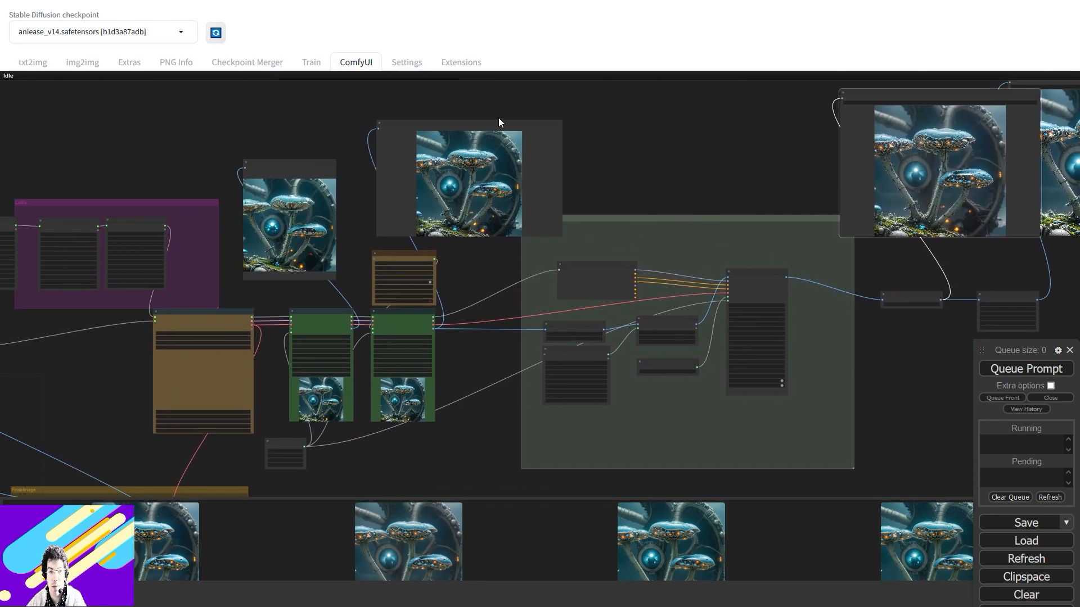
pyautogui.moveTo(499, 124); pyautogui.dragTo(473, 120)
pyautogui.rightClick(681, 251)
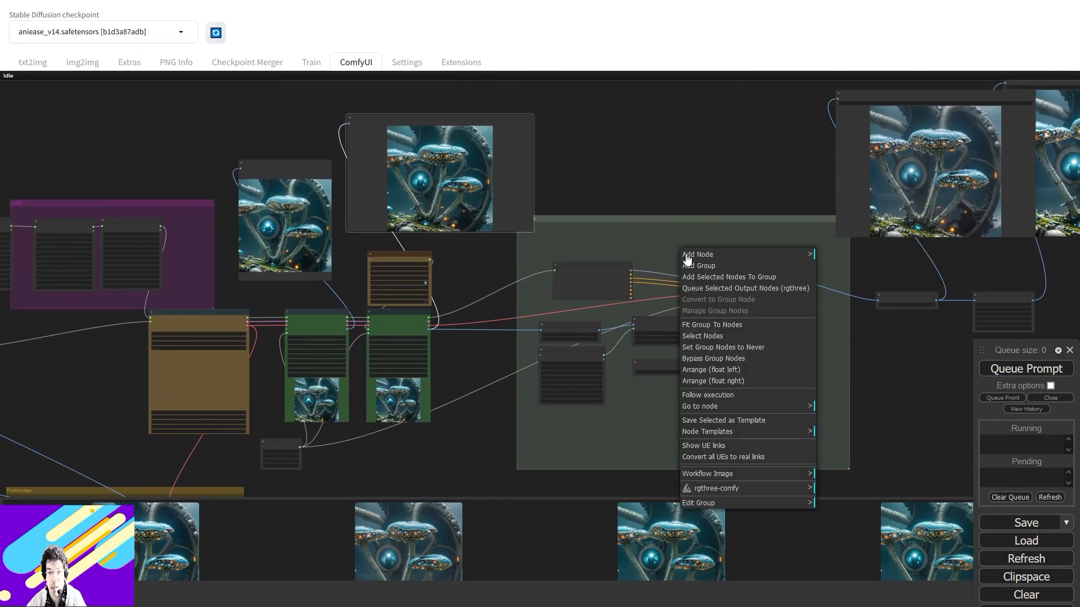
pyautogui.click(721, 363)
# Step: Spread the two Save Image nodes apart and remove the bypass from the sharpened output's Save Image node
pyautogui.moveTo(877, 272); pyautogui.dragTo(477, 357)
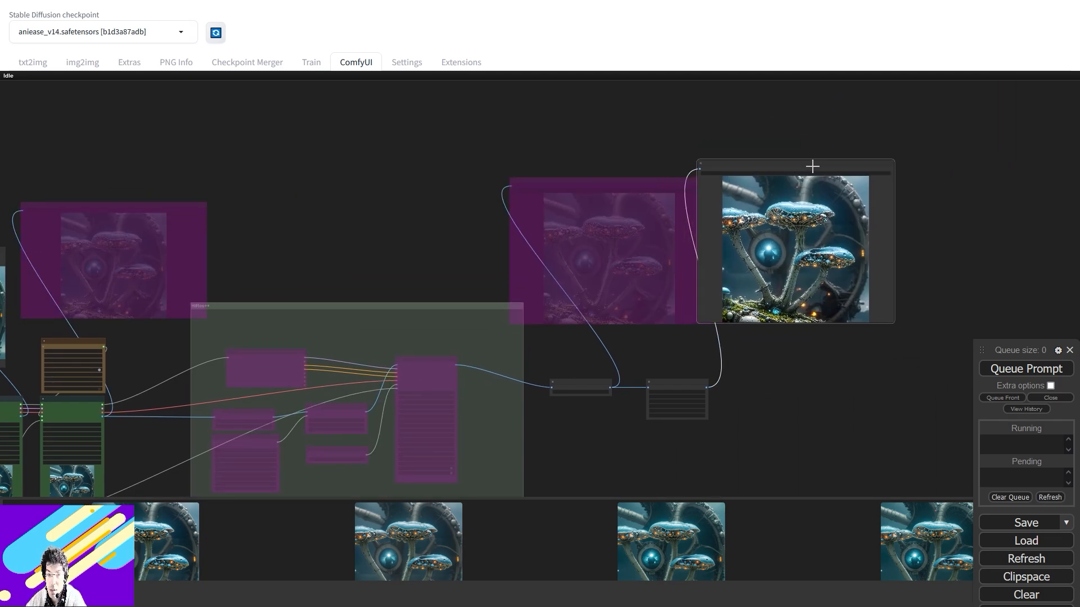
pyautogui.moveTo(813, 166); pyautogui.dragTo(890, 162)
pyautogui.moveTo(627, 183); pyautogui.dragTo(656, 175)
pyautogui.rightClick(642, 198)
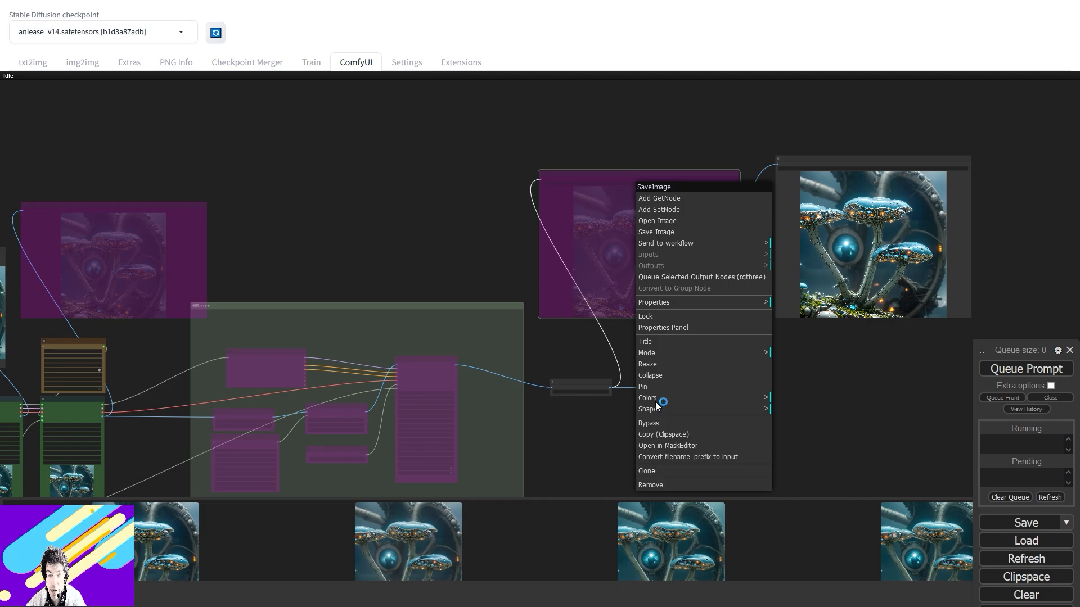
pyautogui.click(652, 423)
# Step: Remove the bypass from the HighRes-Fix Preview Image node and move it up, clear of the HiRes++ group
pyautogui.moveTo(553, 224); pyautogui.dragTo(935, 158)
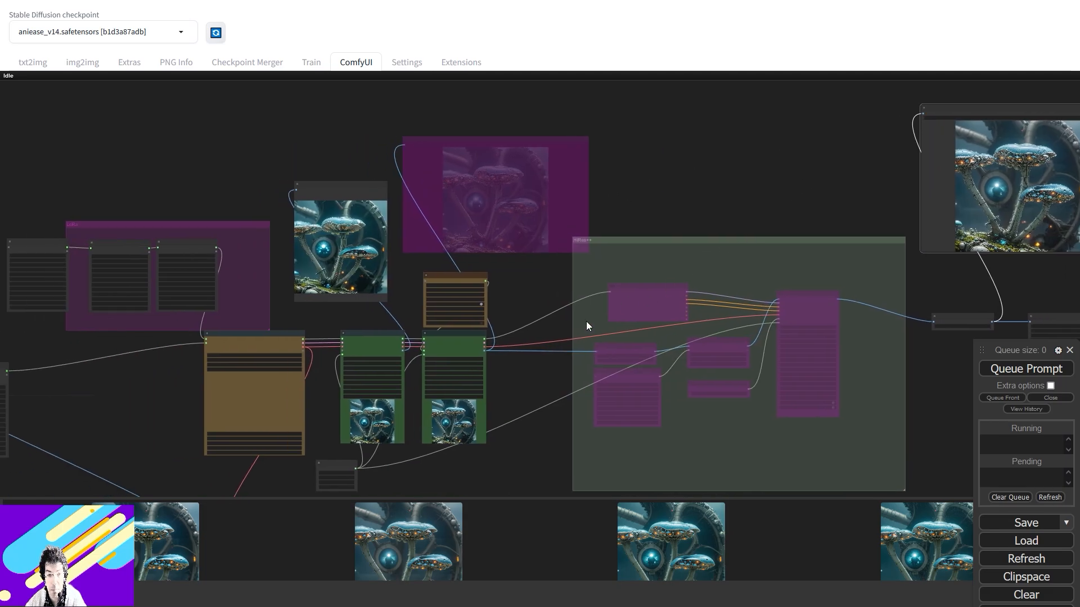
pyautogui.rightClick(557, 181)
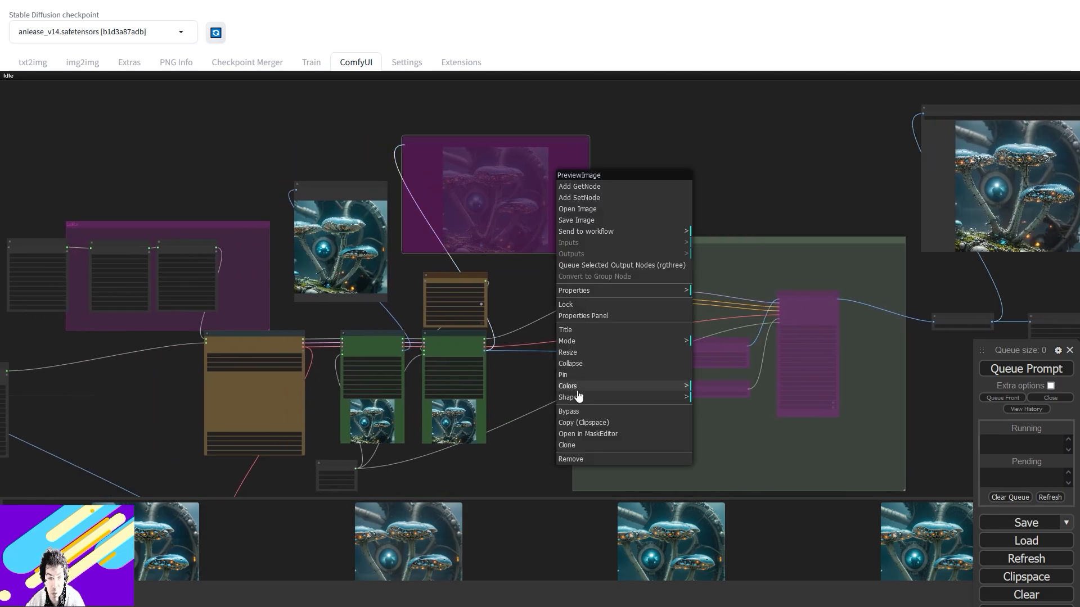
pyautogui.click(576, 411)
pyautogui.moveTo(545, 144); pyautogui.dragTo(548, 120)
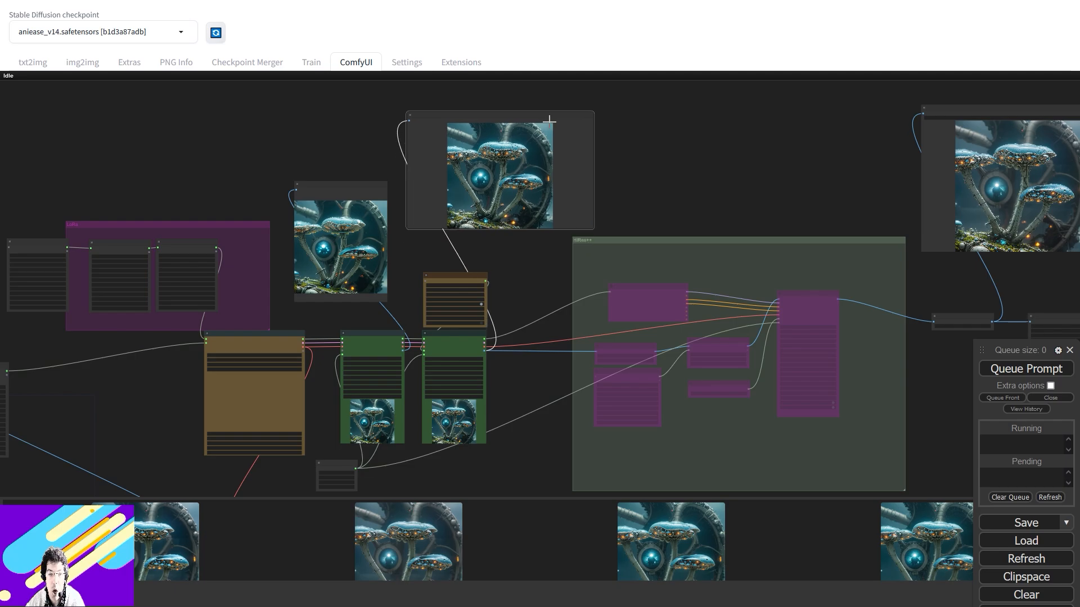
# Step: Set controlnet_strength_2, the lineart strength, to 0.80 in the CR Multi-ControlNet Stack node
pyautogui.moveTo(519, 327); pyautogui.dragTo(810, 206)
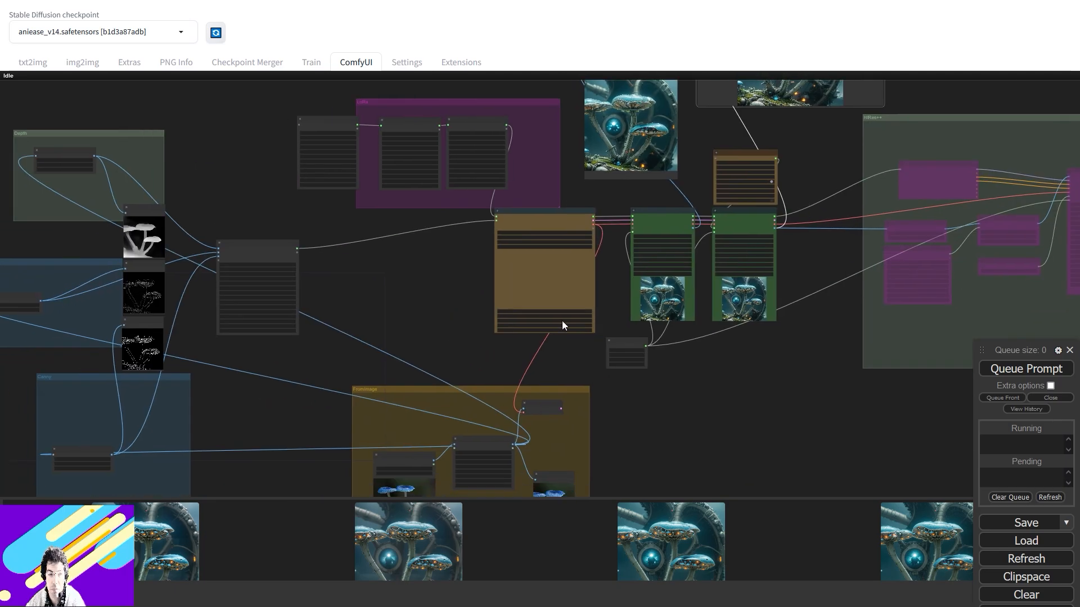
pyautogui.moveTo(386, 319); pyautogui.dragTo(900, 267)
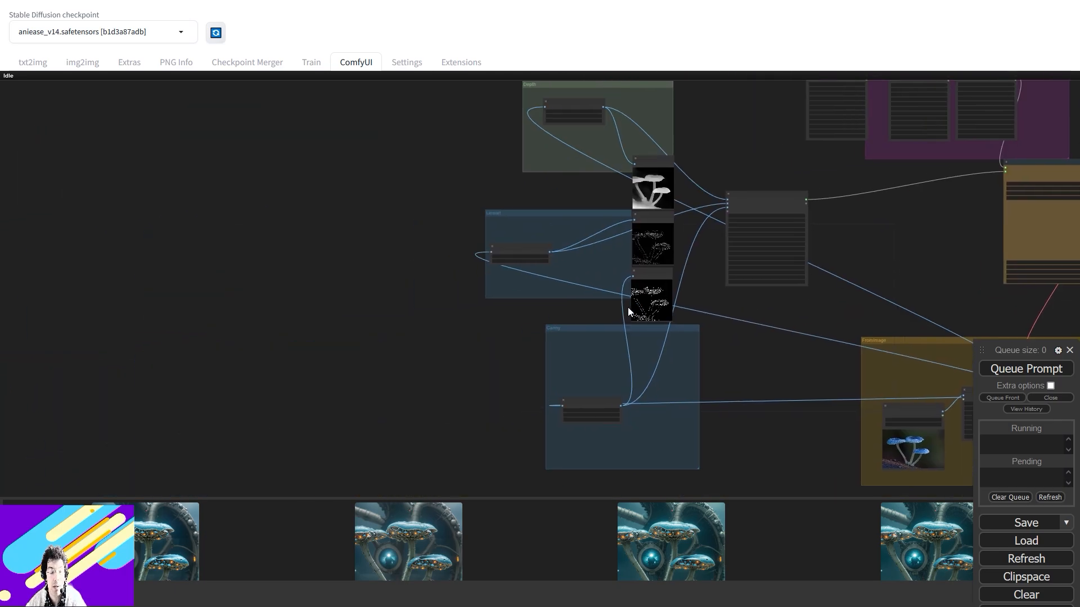
pyautogui.scroll(9, 728, 352)
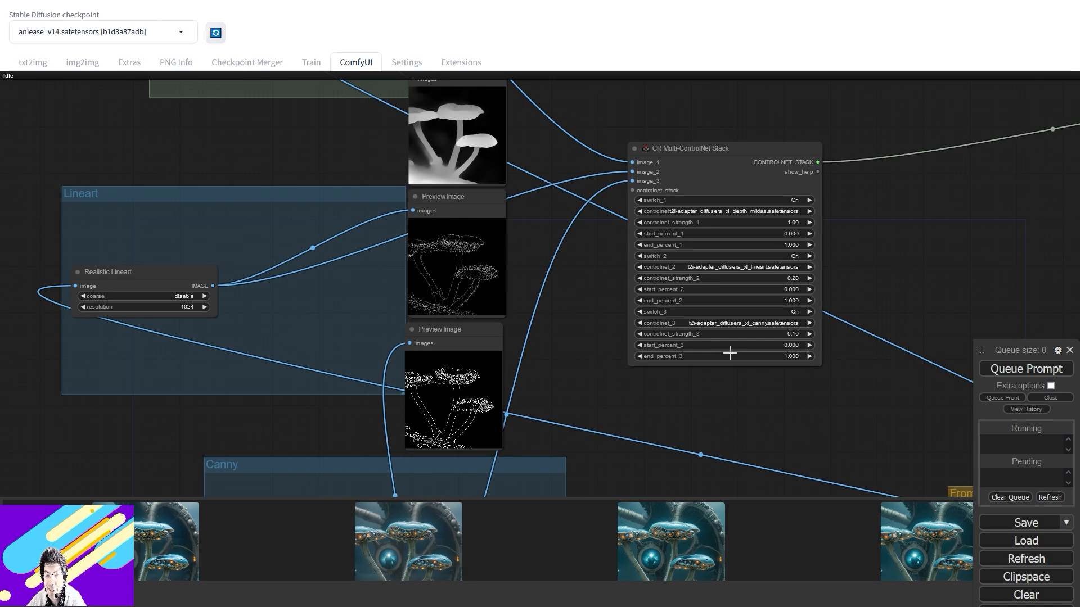
pyautogui.scroll(5, 867, 284)
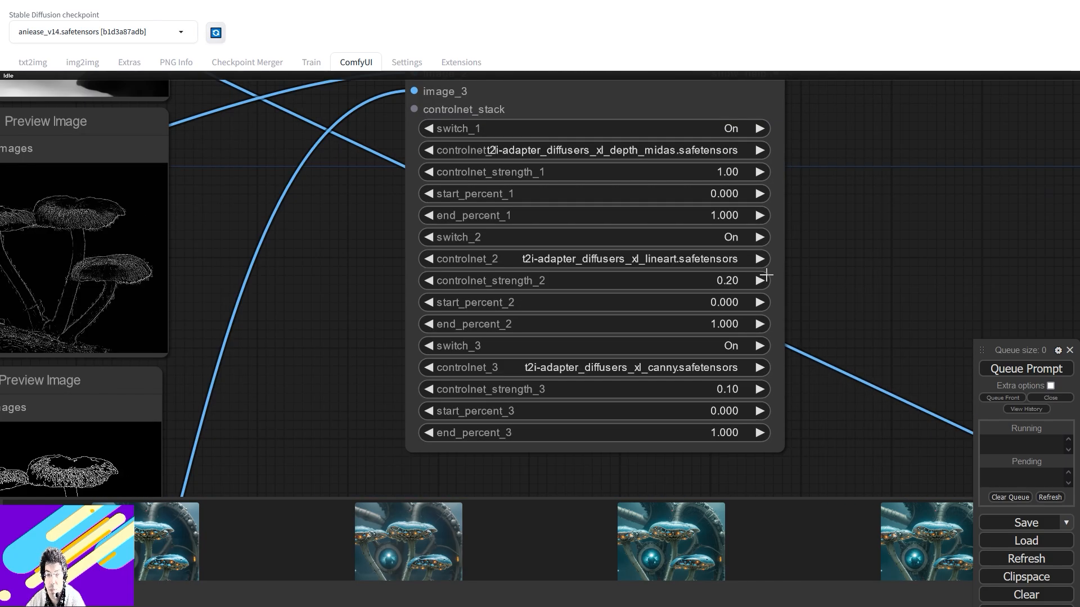
pyautogui.click(728, 280)
pyautogui.write('0.')
pyautogui.press('Return')
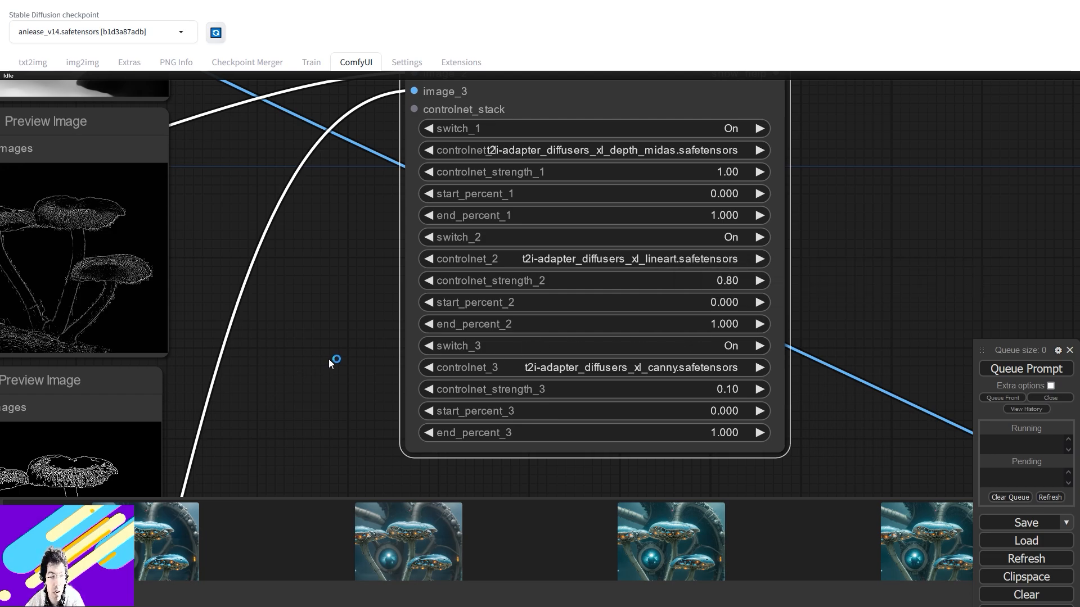
# Step: Queue the prompt with the new lineart strength and follow its execution towards the Efficient Loader SDXL node
pyautogui.click(1018, 371)
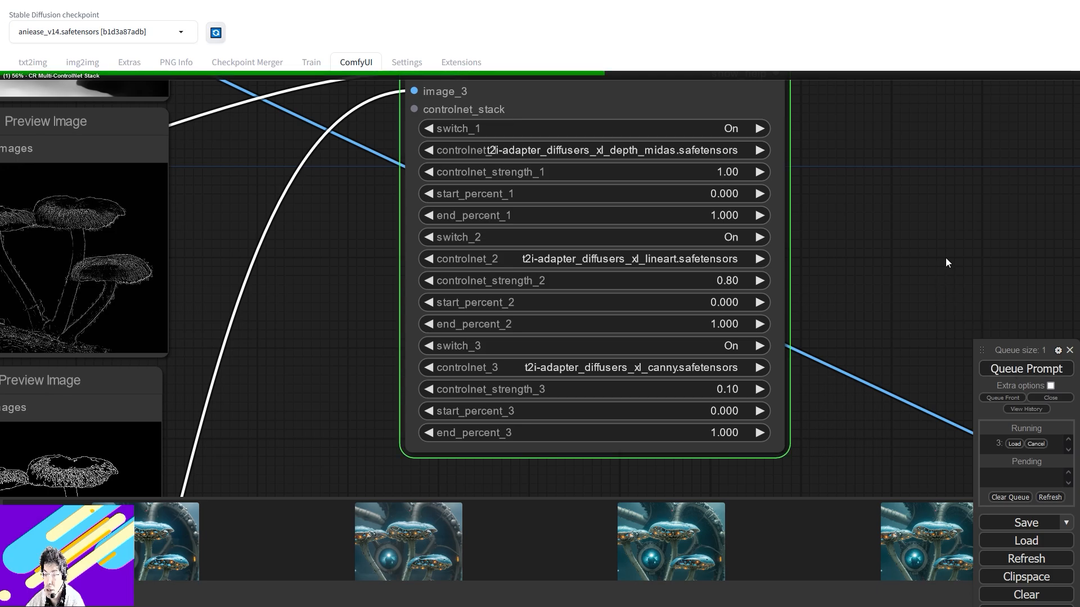
pyautogui.moveTo(946, 257); pyautogui.dragTo(656, 329)
pyautogui.scroll(-4, 656, 329)
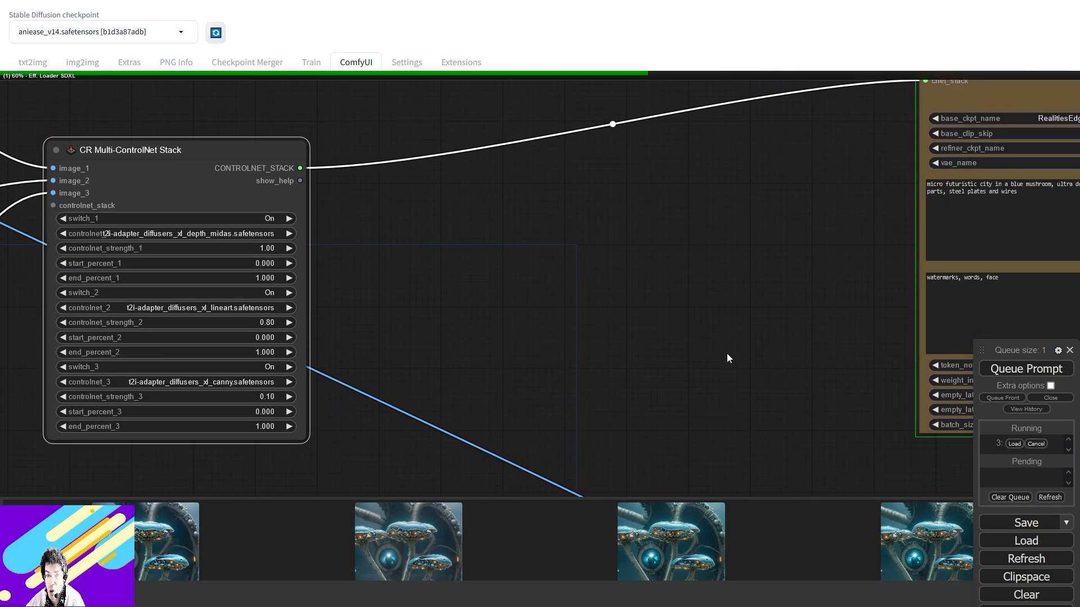
# Step: Follow the running prompt from the Eff. Loader SDXL node through the first KSampler SDXL to its Preview Image node
pyautogui.scroll(-4, 726, 353)
pyautogui.scroll(3, 727, 353)
pyautogui.moveTo(744, 338); pyautogui.dragTo(359, 376)
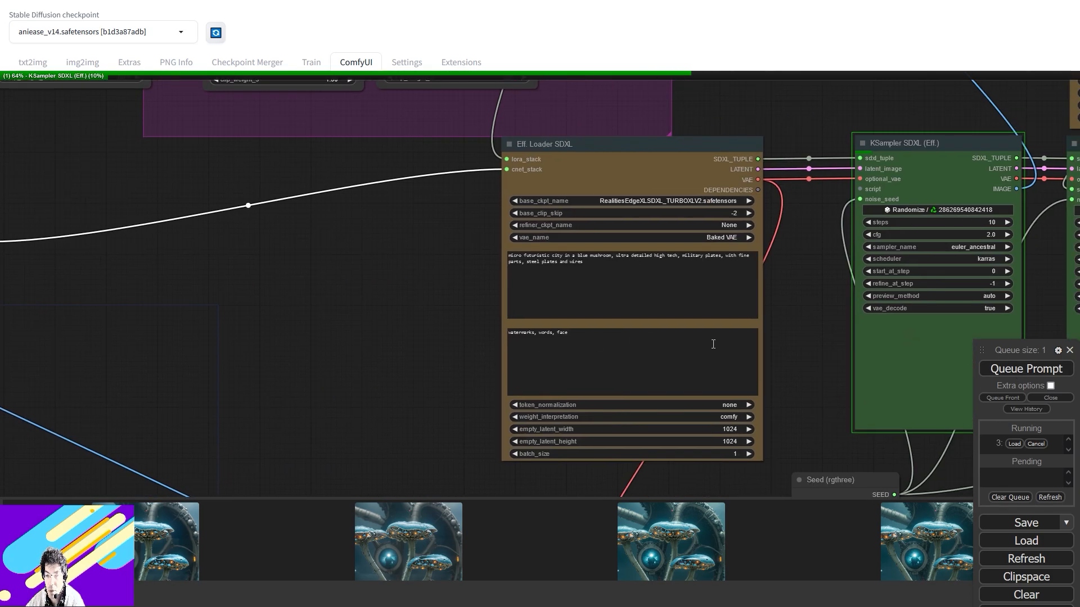
pyautogui.scroll(-2, 781, 343)
pyautogui.moveTo(781, 343); pyautogui.dragTo(612, 322)
pyautogui.moveTo(826, 106); pyautogui.dragTo(770, 228)
pyautogui.moveTo(771, 292); pyautogui.dragTo(776, 393)
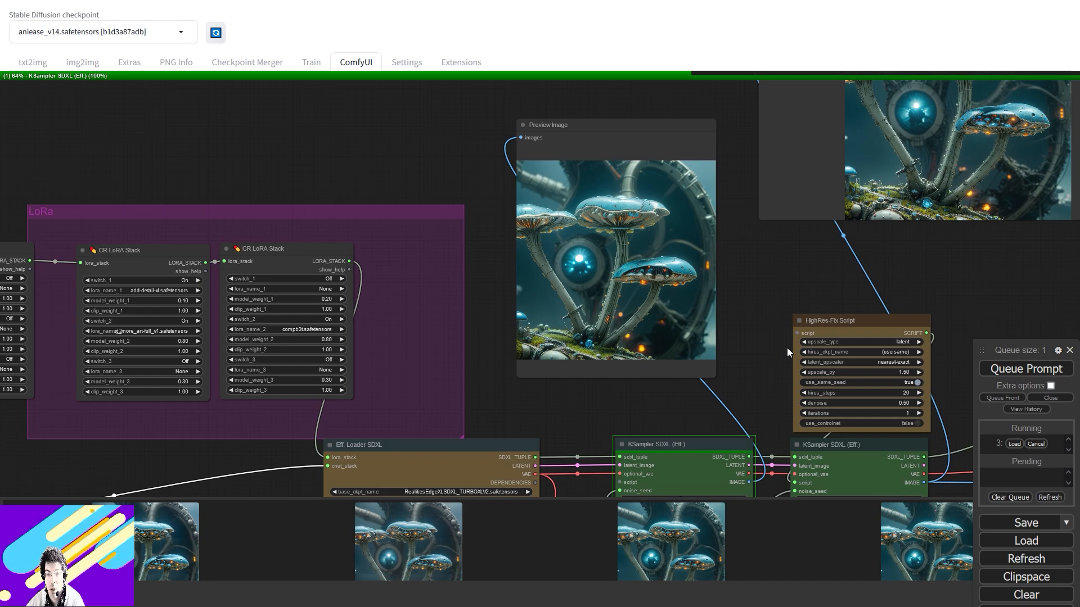
# Step: Examine the first KSampler's new render up close and compare it with the previous image in the HighRes-Fix Preview Image node
pyautogui.scroll(5, 766, 279)
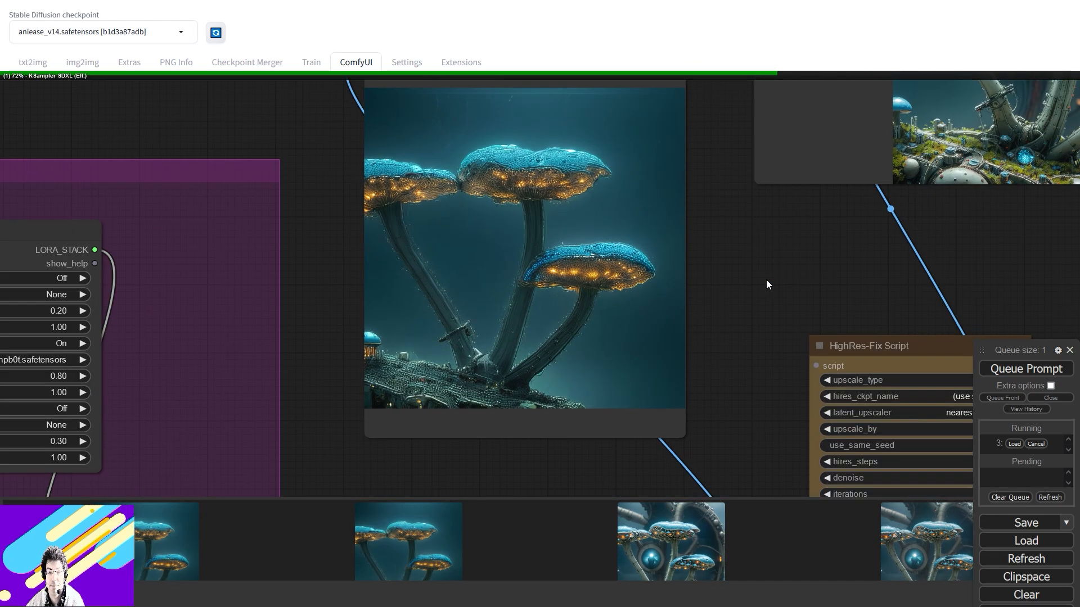
pyautogui.scroll(2, 766, 279)
pyautogui.moveTo(707, 287); pyautogui.dragTo(808, 336)
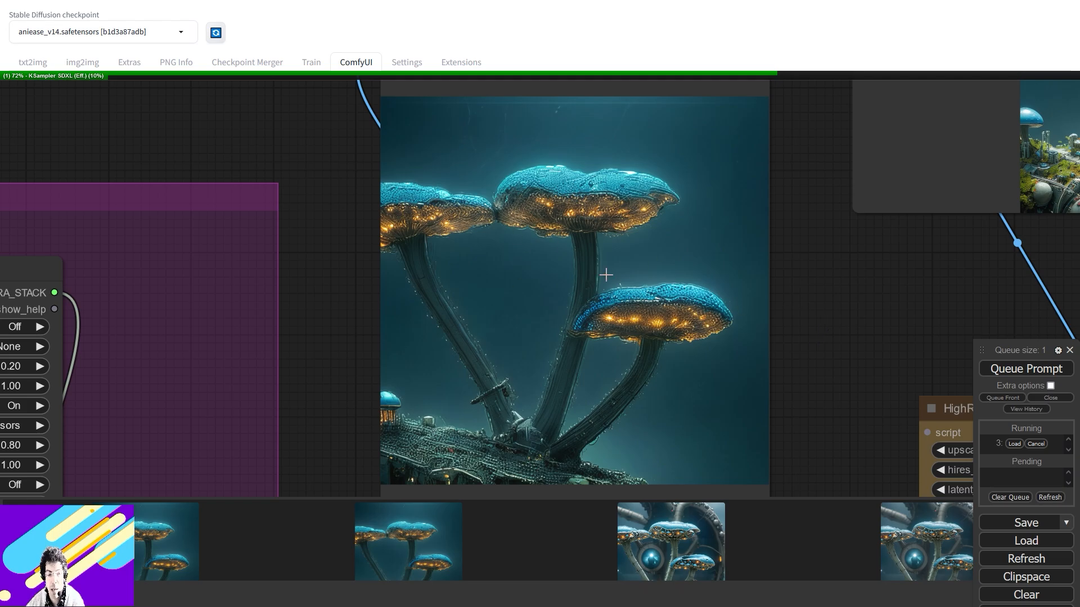
pyautogui.scroll(5, 885, 265)
pyautogui.scroll(-1, 883, 264)
pyautogui.scroll(-2, 498, 360)
pyautogui.scroll(1, 498, 359)
pyautogui.scroll(-8, 497, 359)
pyautogui.moveTo(839, 278); pyautogui.dragTo(576, 427)
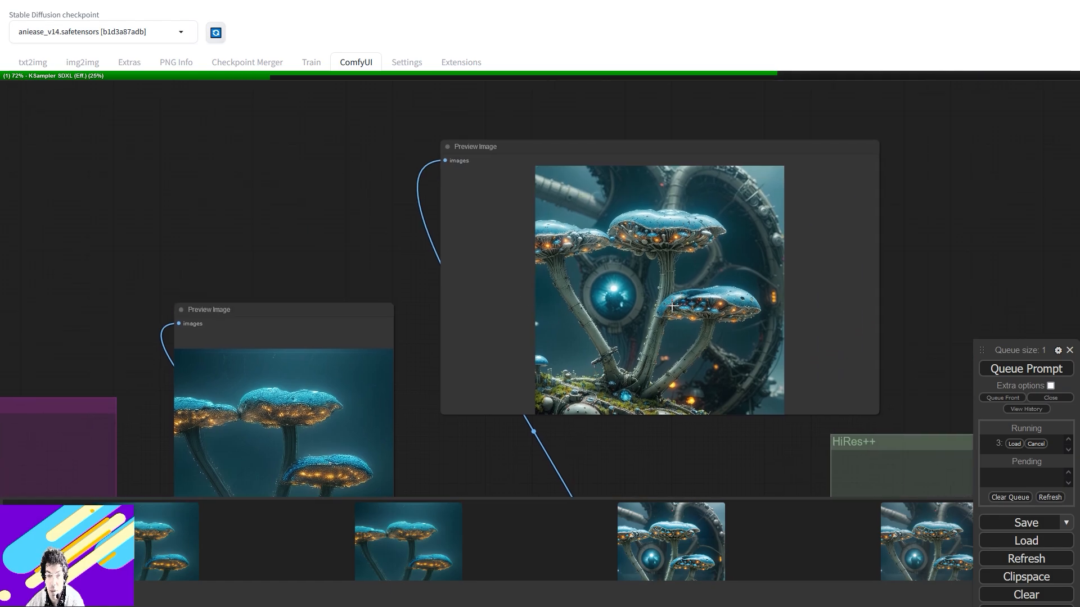
# Step: Move the first KSampler's Preview Image node up beside the HighRes-Fix Preview Image node
pyautogui.moveTo(676, 423); pyautogui.dragTo(847, 233)
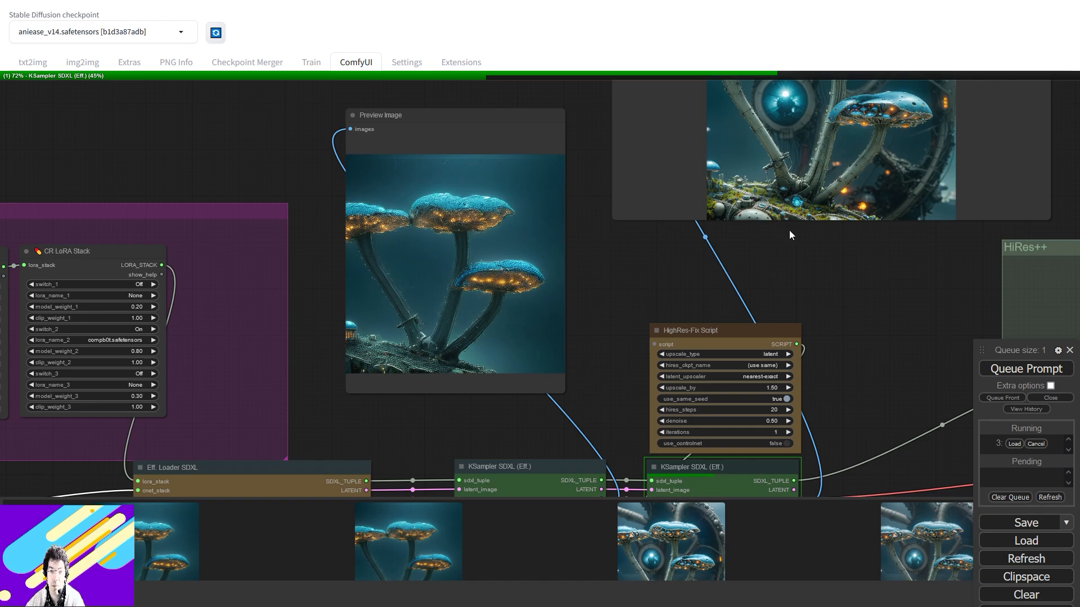
pyautogui.moveTo(788, 231); pyautogui.dragTo(736, 376)
pyautogui.moveTo(468, 271); pyautogui.dragTo(492, 102)
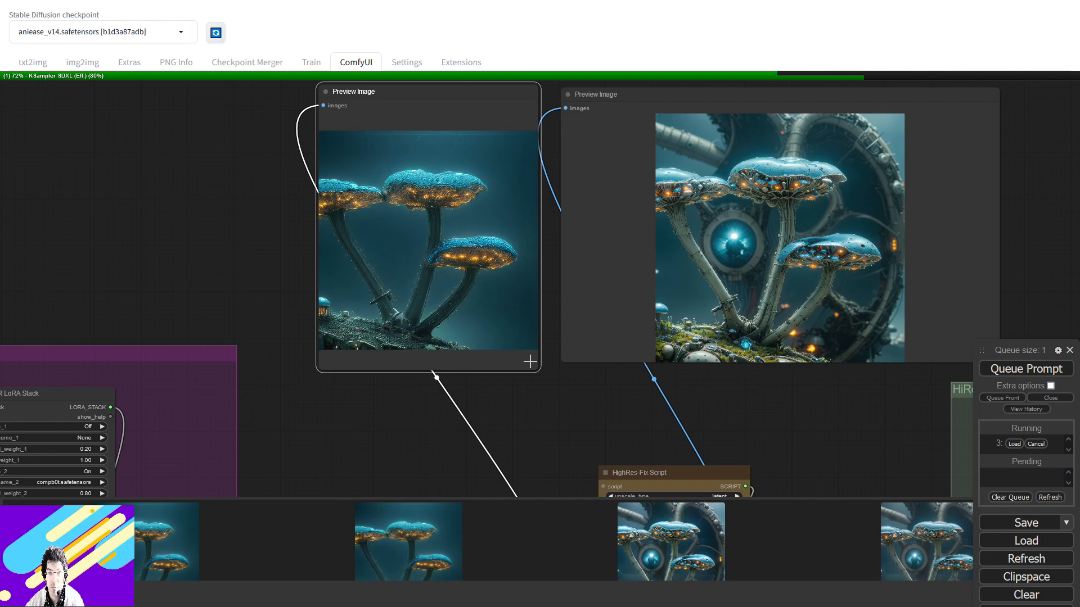
# Step: Examine the lines detected on the mushrooms in the Realistic Lineart node's preview
pyautogui.moveTo(267, 488); pyautogui.dragTo(773, 333)
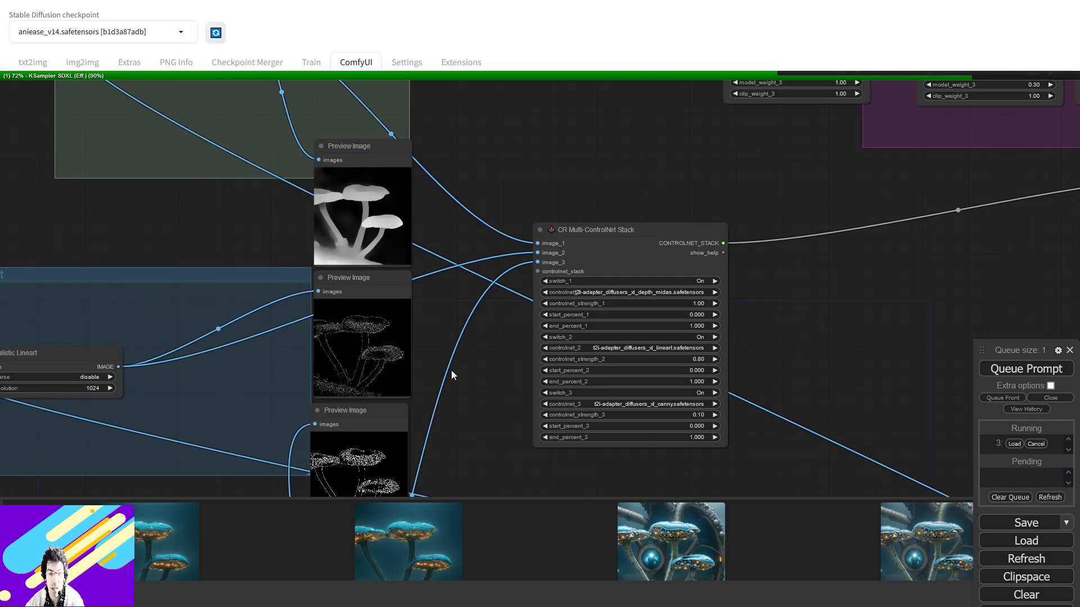
pyautogui.scroll(8, 591, 304)
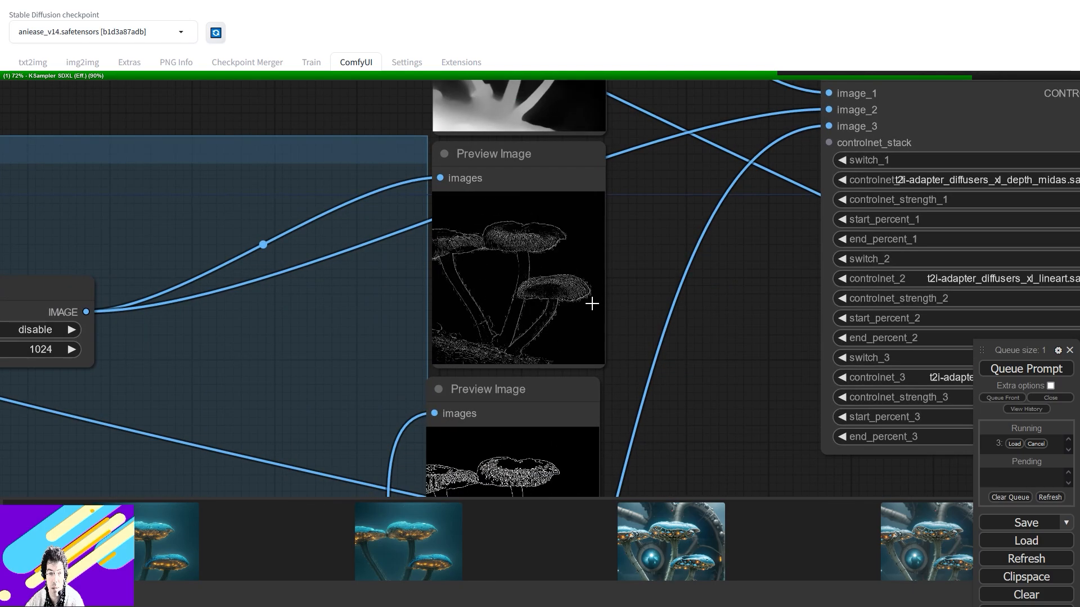
pyautogui.scroll(6, 592, 303)
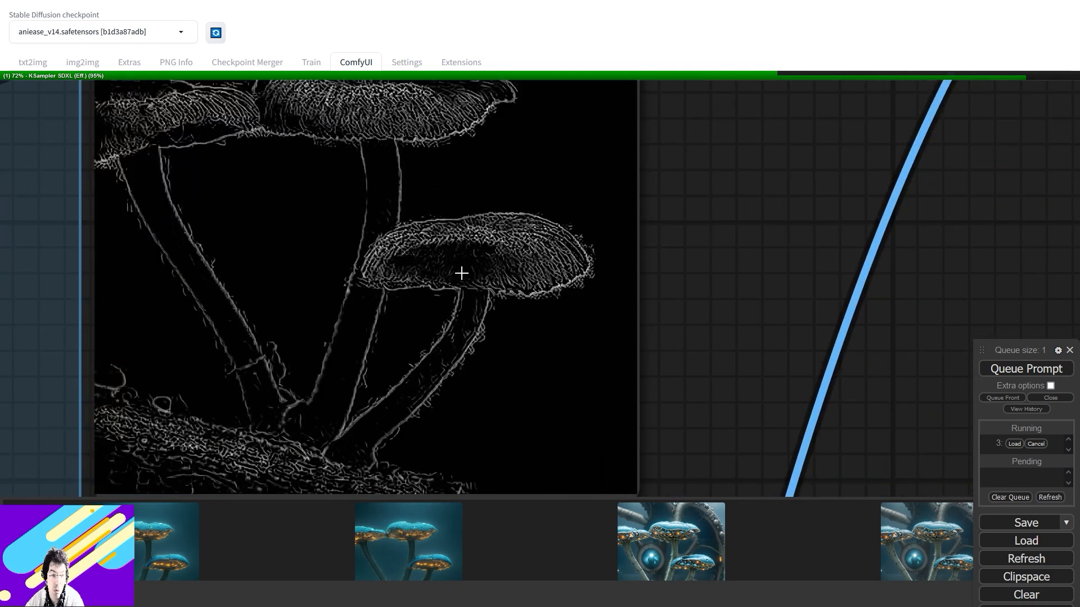
pyautogui.scroll(-3, 651, 280)
pyautogui.scroll(-10, 651, 279)
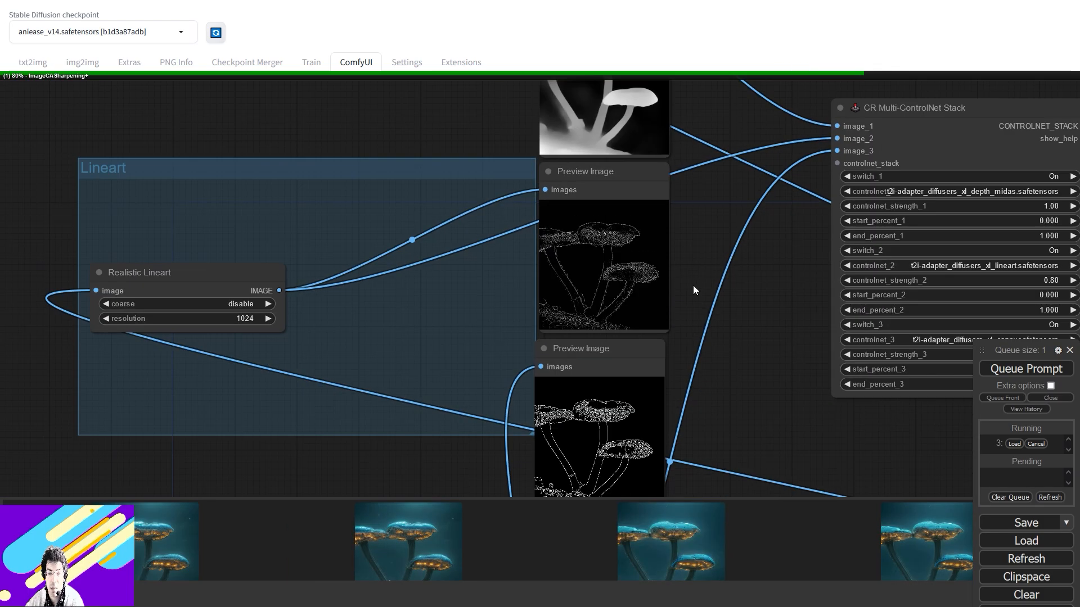
# Step: Compare the first KSampler's render with the HighRes-Fix render made with the stronger lineart control
pyautogui.scroll(-5, 693, 290)
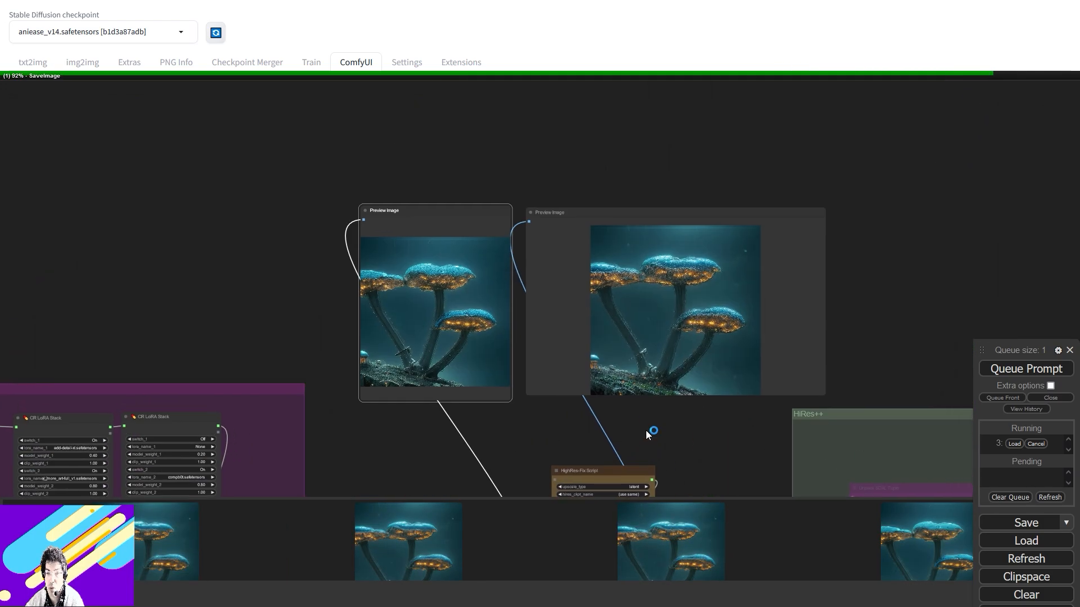
pyautogui.scroll(10, 682, 284)
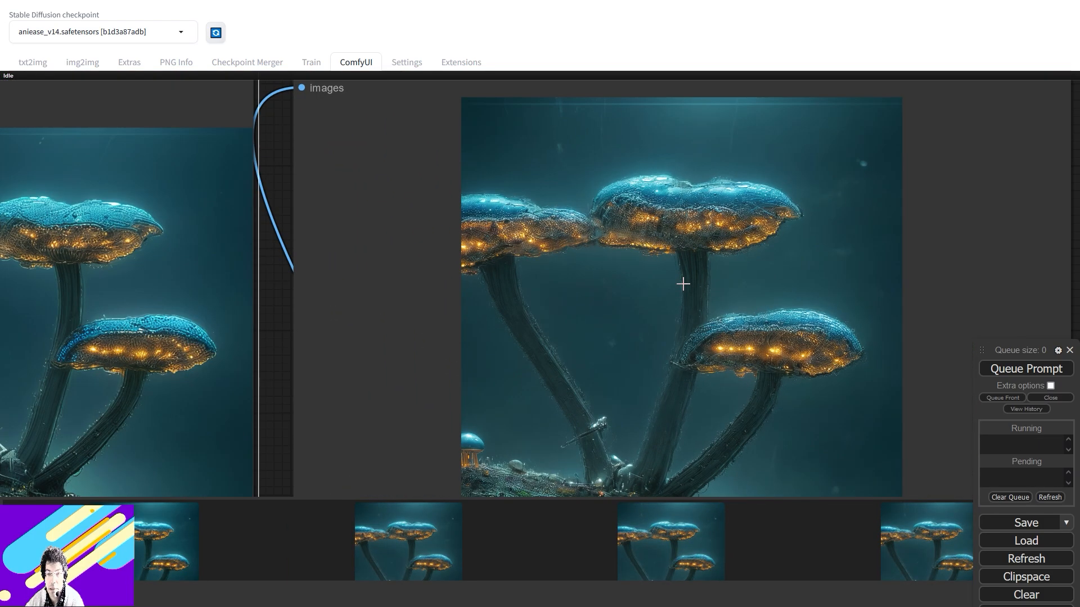
pyautogui.scroll(-2, 682, 284)
pyautogui.moveTo(677, 298); pyautogui.dragTo(716, 245)
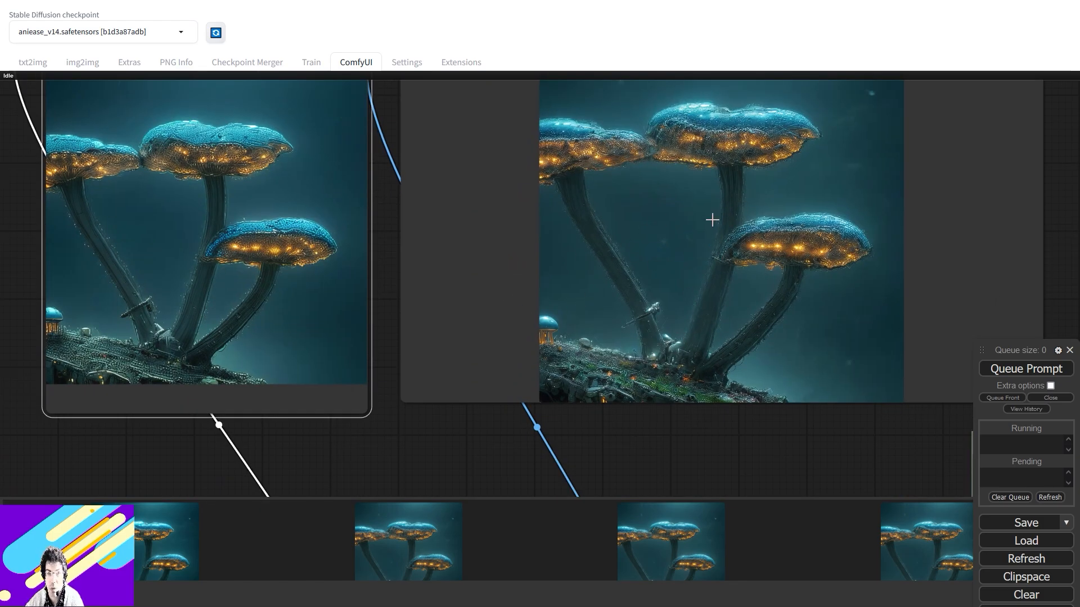
pyautogui.moveTo(655, 450); pyautogui.dragTo(880, 303)
pyautogui.scroll(-10, 694, 316)
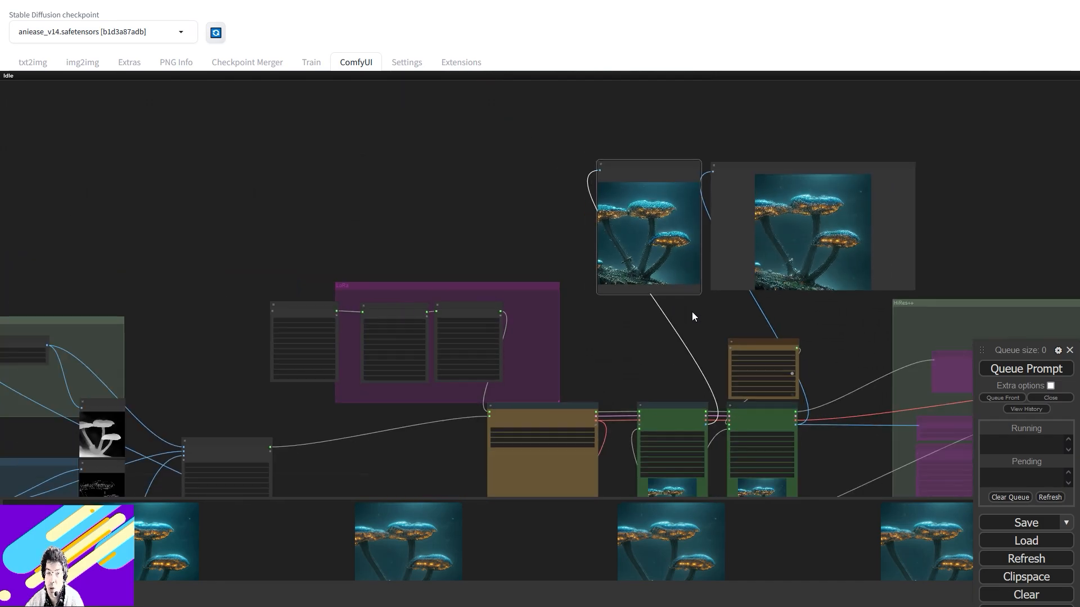
# Step: Set switch_2, the lineart ControlNet, to Off in the CR Multi-ControlNet Stack node
pyautogui.moveTo(485, 429); pyautogui.dragTo(844, 200)
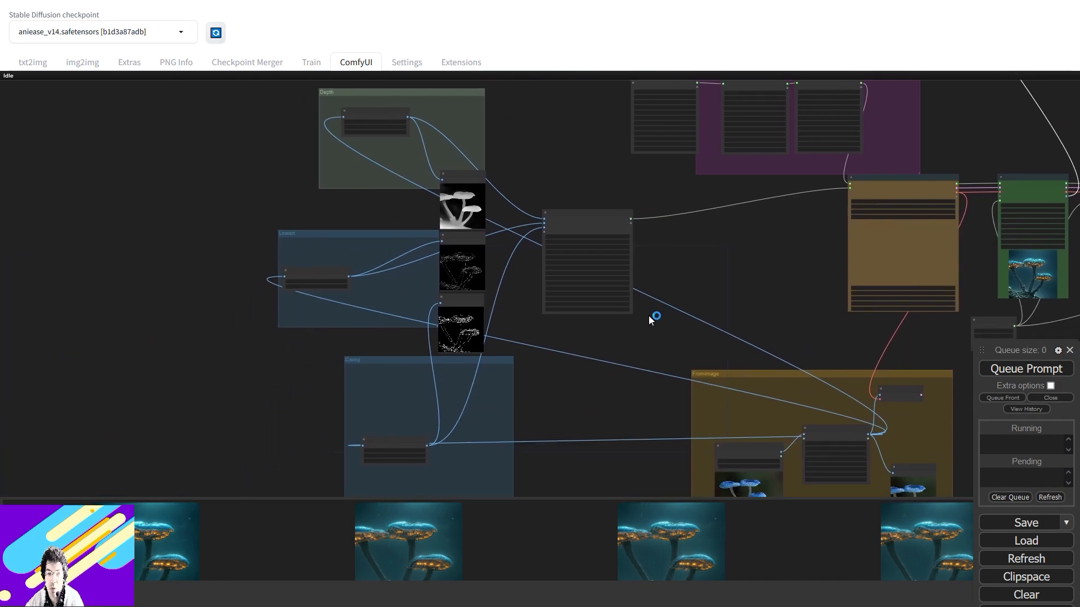
pyautogui.moveTo(587, 355); pyautogui.dragTo(736, 343)
pyautogui.scroll(9, 655, 248)
pyautogui.scroll(-2, 656, 248)
pyautogui.moveTo(655, 264); pyautogui.dragTo(557, 247)
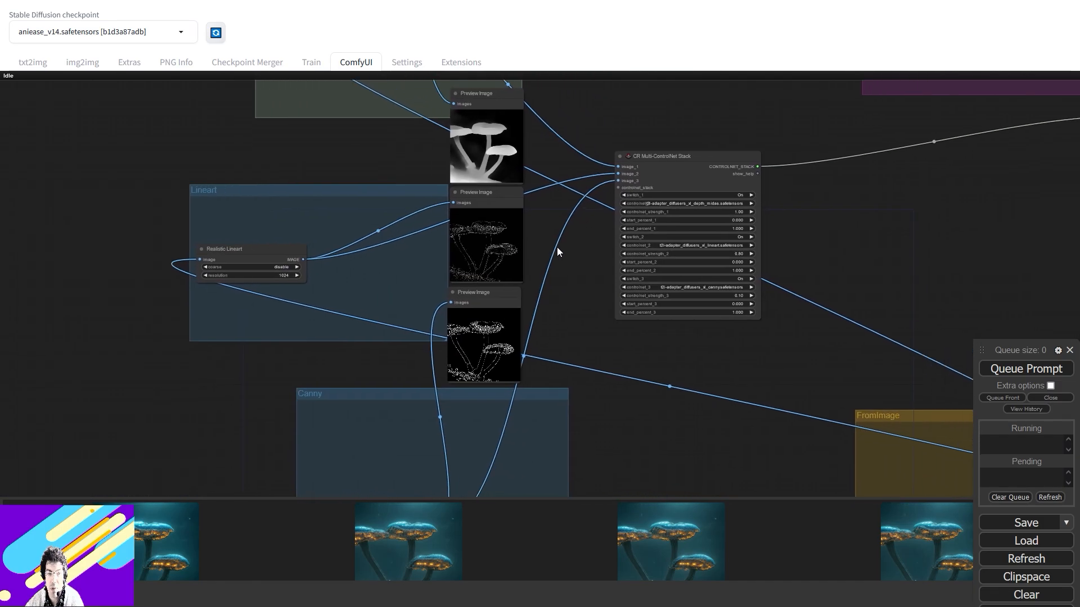
pyautogui.scroll(-2, 557, 247)
pyautogui.scroll(4, 559, 236)
pyautogui.scroll(1, 560, 237)
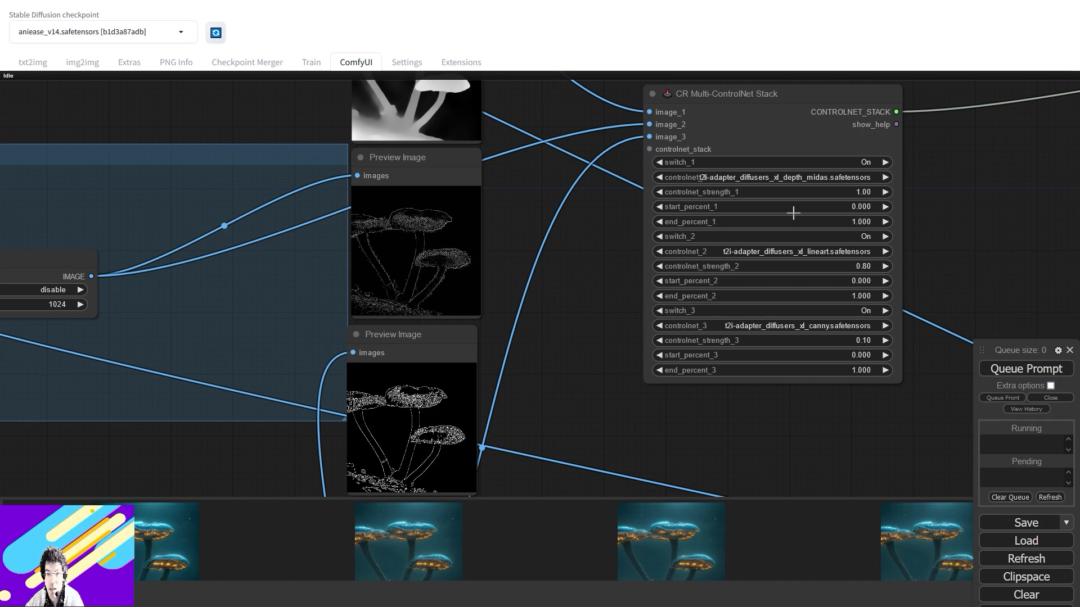
pyautogui.click(665, 237)
# Step: Queue the prompt without lineart control and follow its execution to the KSampler SDXL nodes
pyautogui.moveTo(1003, 237); pyautogui.dragTo(582, 221)
pyautogui.click(994, 371)
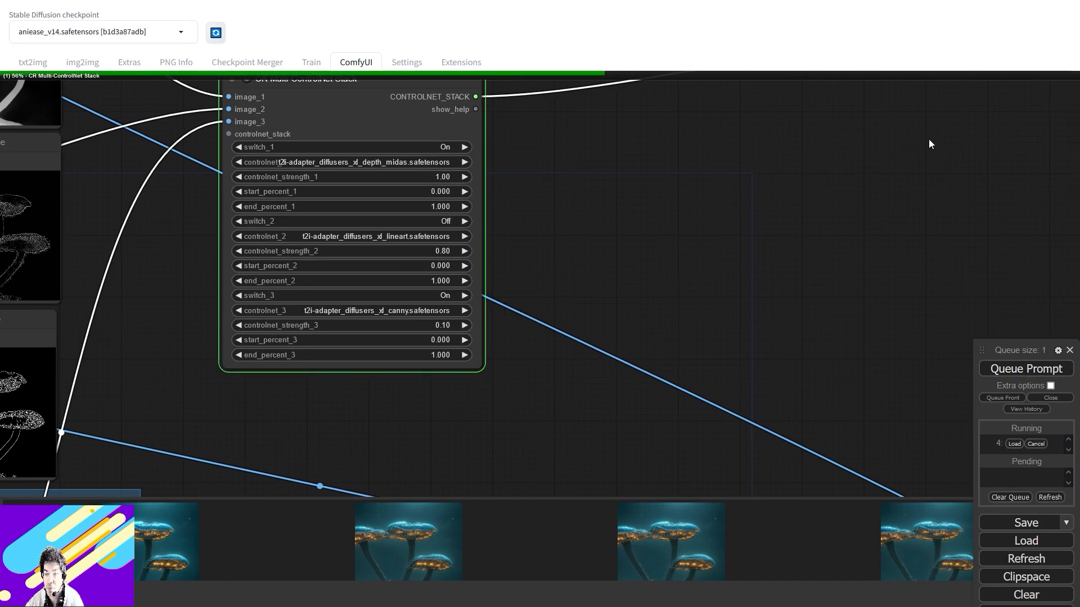
pyautogui.moveTo(929, 140); pyautogui.dragTo(347, 243)
pyautogui.scroll(-3, 903, 291)
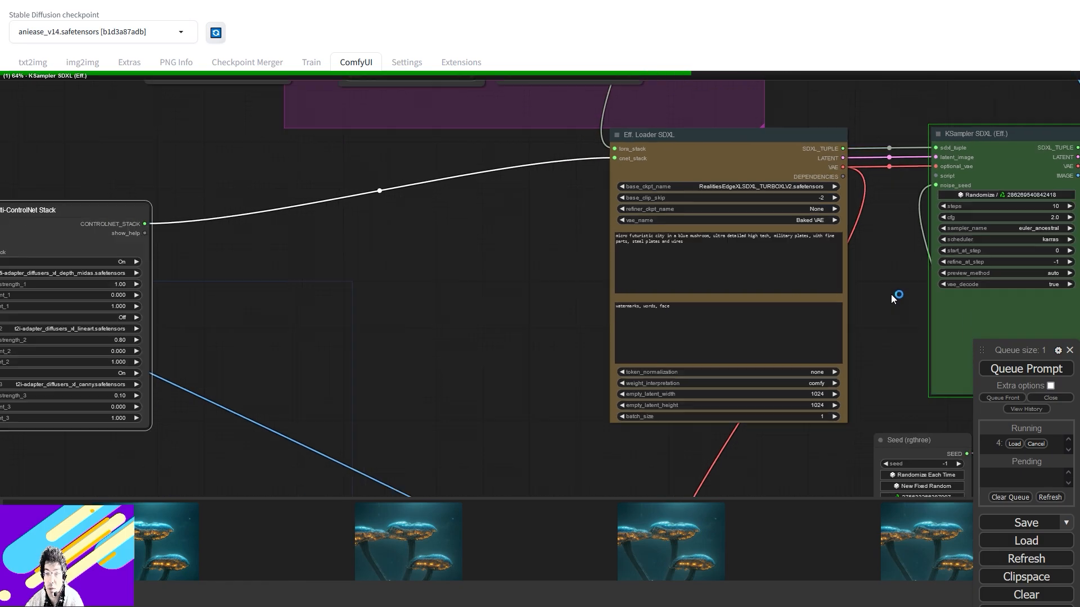
pyautogui.moveTo(896, 296); pyautogui.dragTo(586, 247)
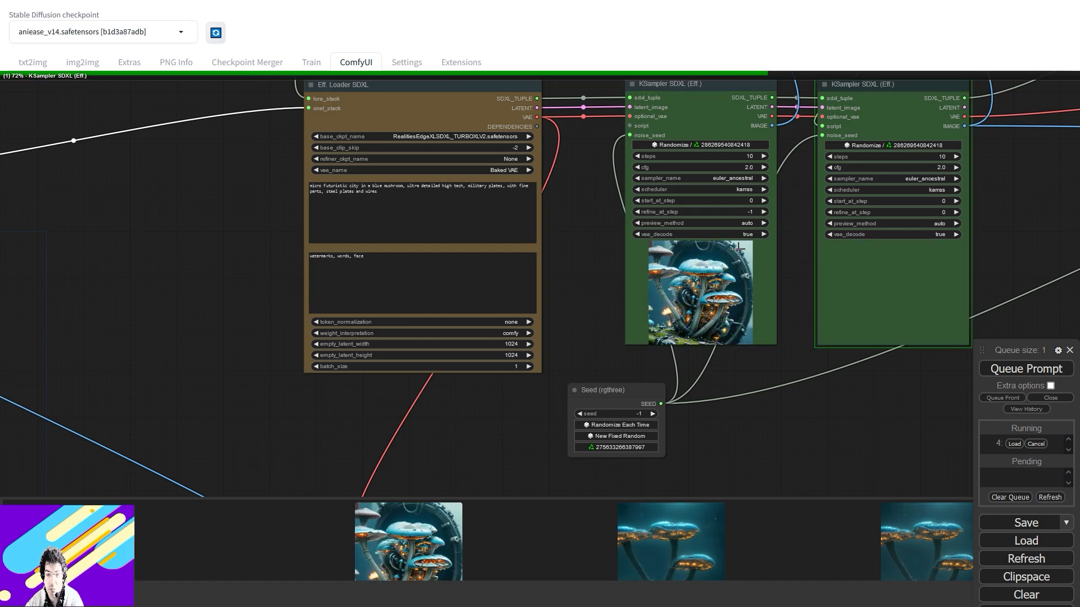
# Step: Examine the first KSampler's render without lineart up close and compare it with the previous HighRes-Fix image
pyautogui.moveTo(803, 178); pyautogui.dragTo(736, 474)
pyautogui.moveTo(727, 211); pyautogui.dragTo(740, 444)
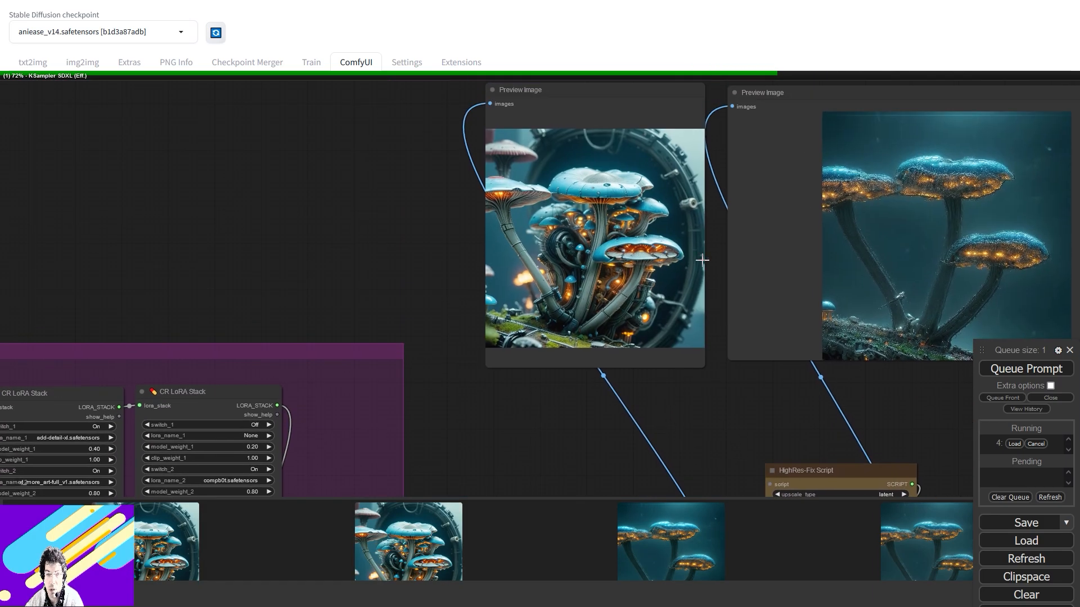
pyautogui.scroll(10, 633, 278)
pyautogui.scroll(1, 633, 277)
pyautogui.scroll(-1, 634, 281)
pyautogui.scroll(1, 635, 285)
pyautogui.scroll(-9, 632, 283)
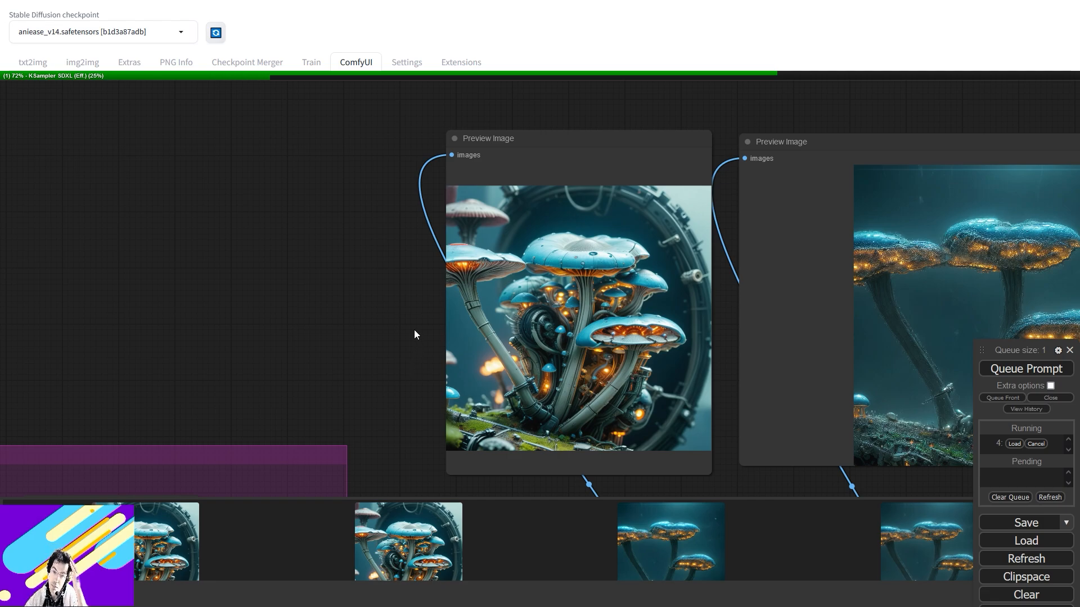
pyautogui.moveTo(758, 398); pyautogui.dragTo(565, 395)
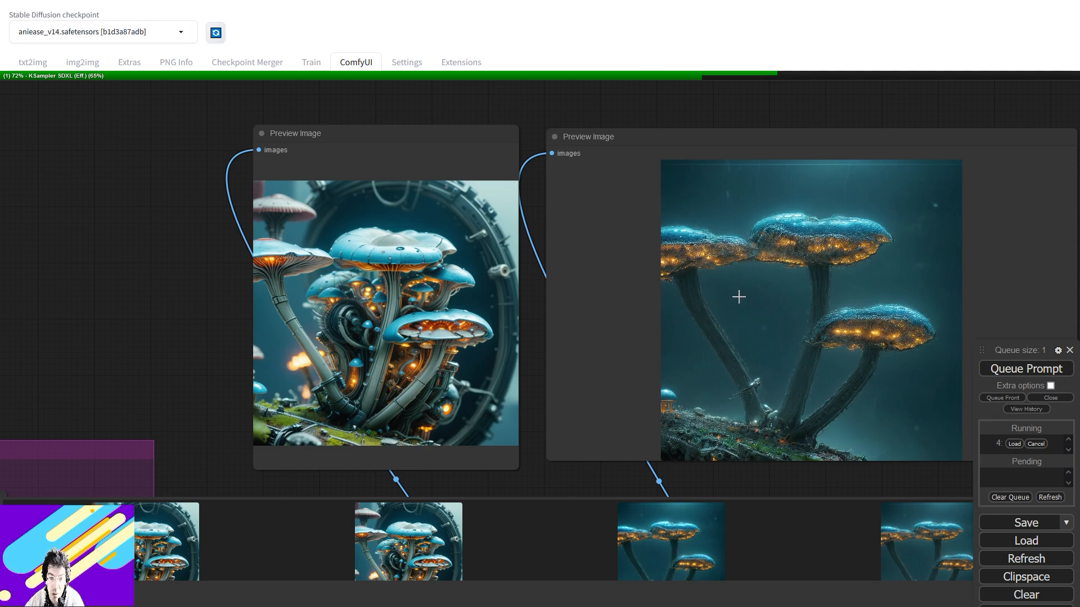
# Step: Review the depth preview and the CR Multi-ControlNet Stack settings, and return to the two render previews
pyautogui.moveTo(161, 382); pyautogui.dragTo(657, 140)
pyautogui.moveTo(145, 475); pyautogui.dragTo(783, 157)
pyautogui.moveTo(396, 237); pyautogui.dragTo(571, 158)
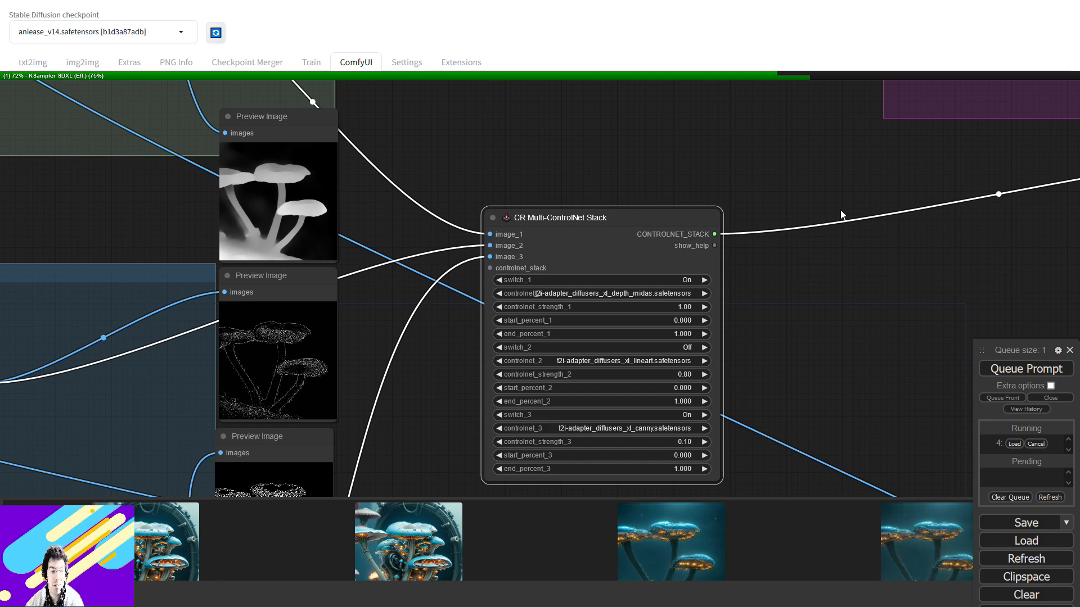
pyautogui.moveTo(841, 215); pyautogui.dragTo(324, 207)
pyautogui.moveTo(600, 190); pyautogui.dragTo(340, 315)
pyautogui.moveTo(723, 185); pyautogui.dragTo(384, 344)
pyautogui.moveTo(505, 242); pyautogui.dragTo(397, 450)
pyautogui.moveTo(683, 320); pyautogui.dragTo(434, 431)
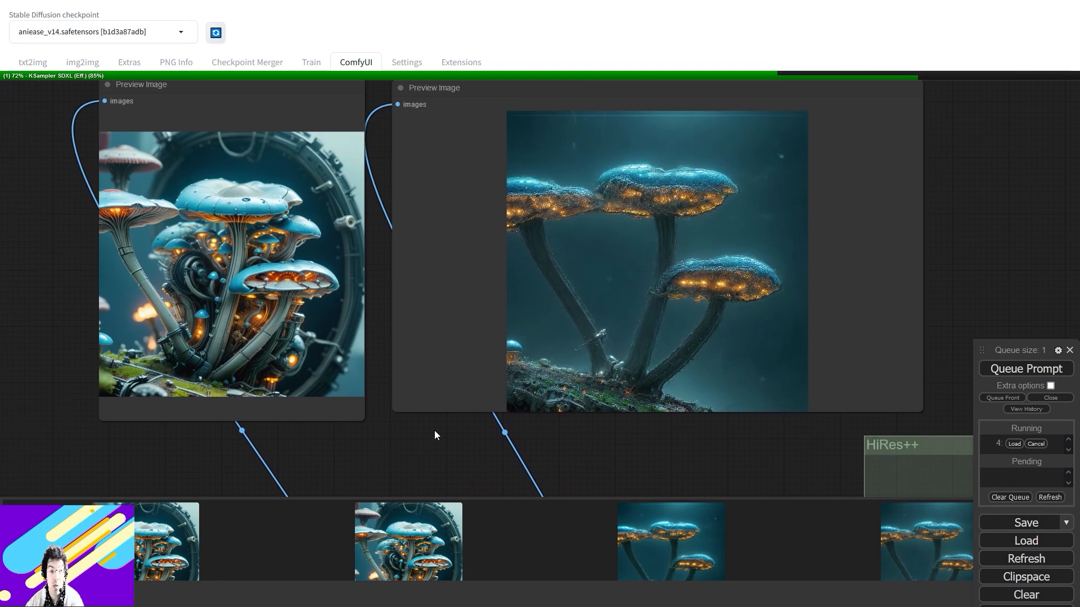
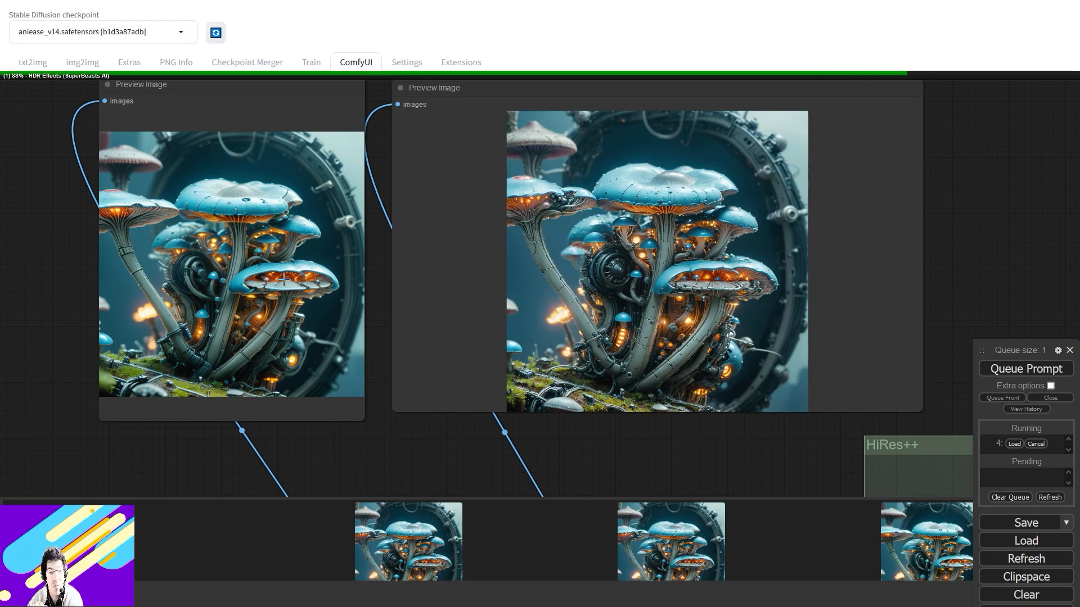
# Step: Compare the finished HighRes-Fix render with the earlier Gigapixel-upscaled mushroom image in the photo viewer, and close the viewer
pyautogui.scroll(-5, 753, 287)
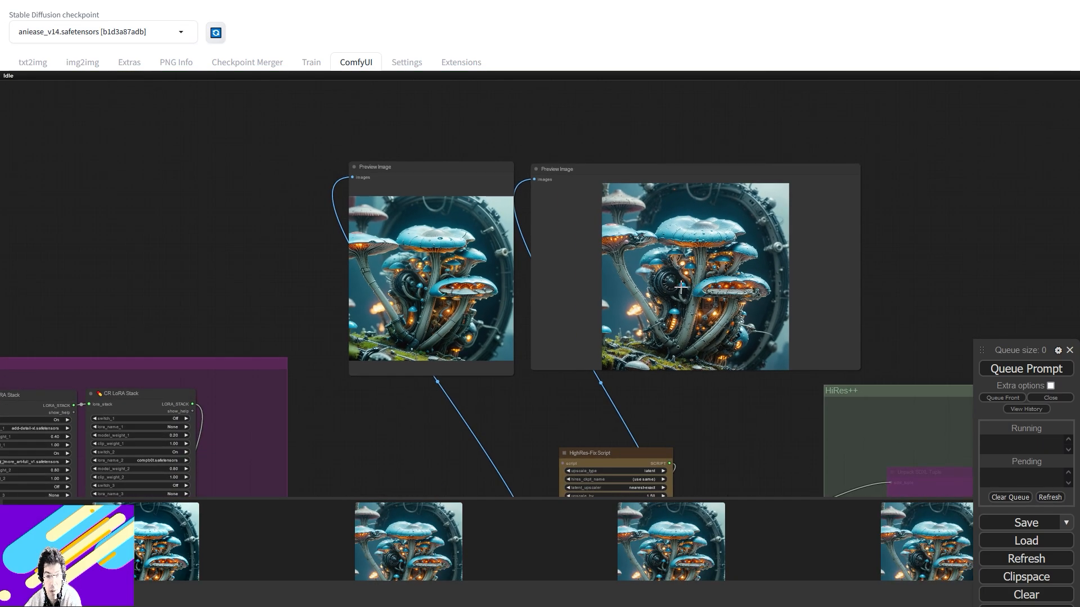
pyautogui.scroll(7, 677, 286)
pyautogui.scroll(-1, 676, 287)
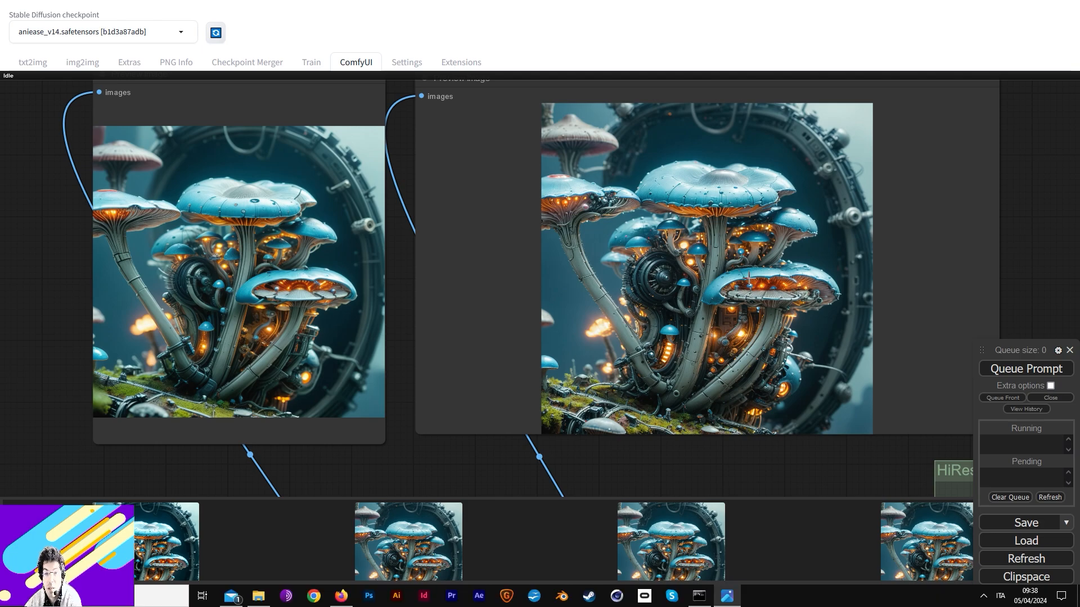
pyautogui.click(727, 596)
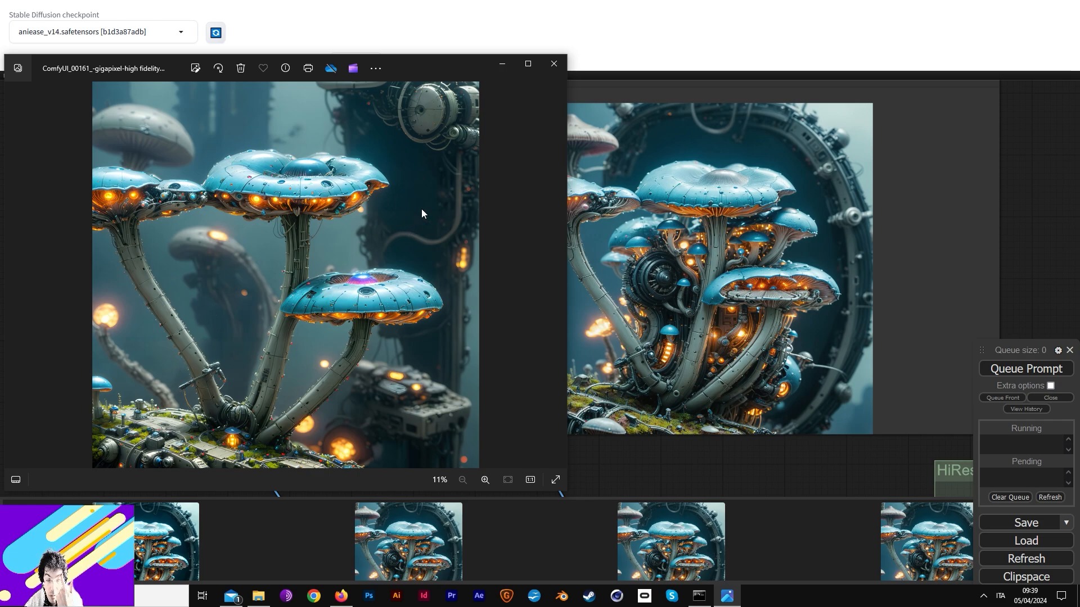
pyautogui.click(554, 63)
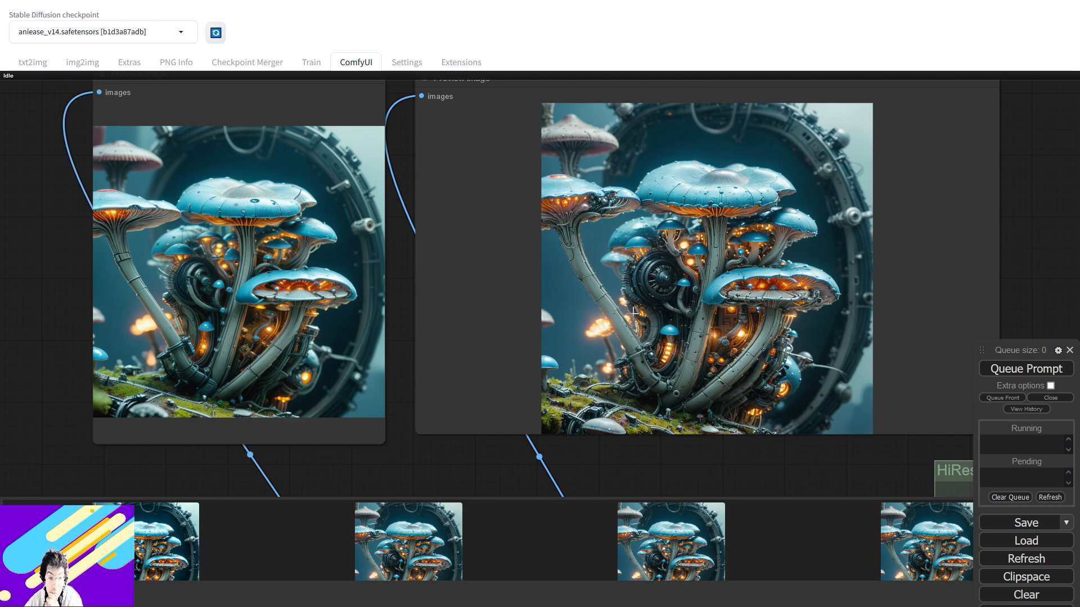
# Step: Examine the source mushroom photo in the FromImage group together with its Image Resize and VAE Encode nodes
pyautogui.moveTo(681, 473); pyautogui.dragTo(235, 201)
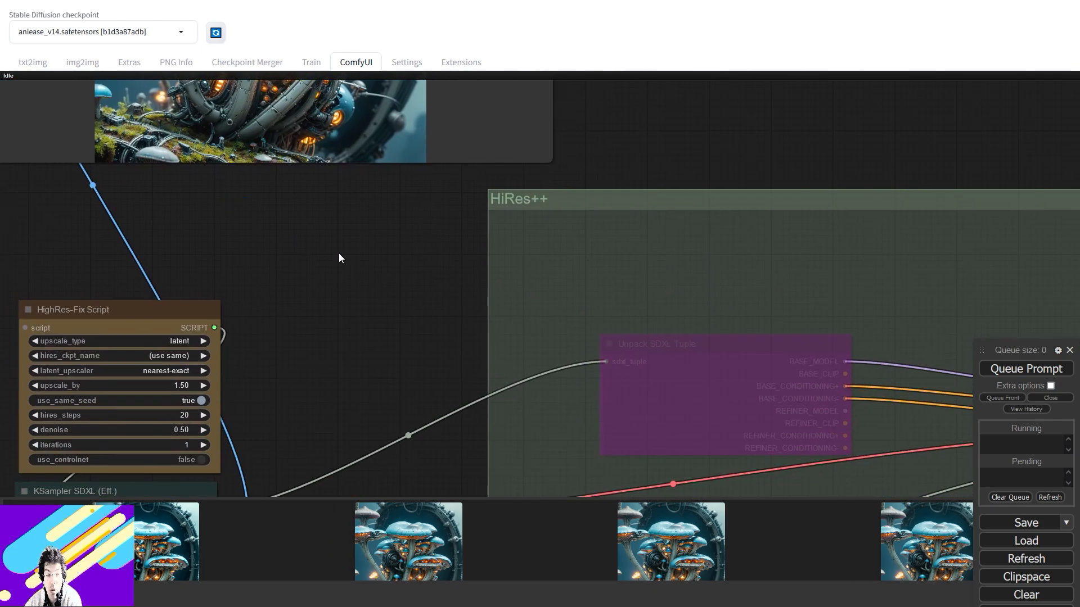
pyautogui.scroll(-10, 430, 306)
pyautogui.moveTo(435, 259); pyautogui.dragTo(953, 163)
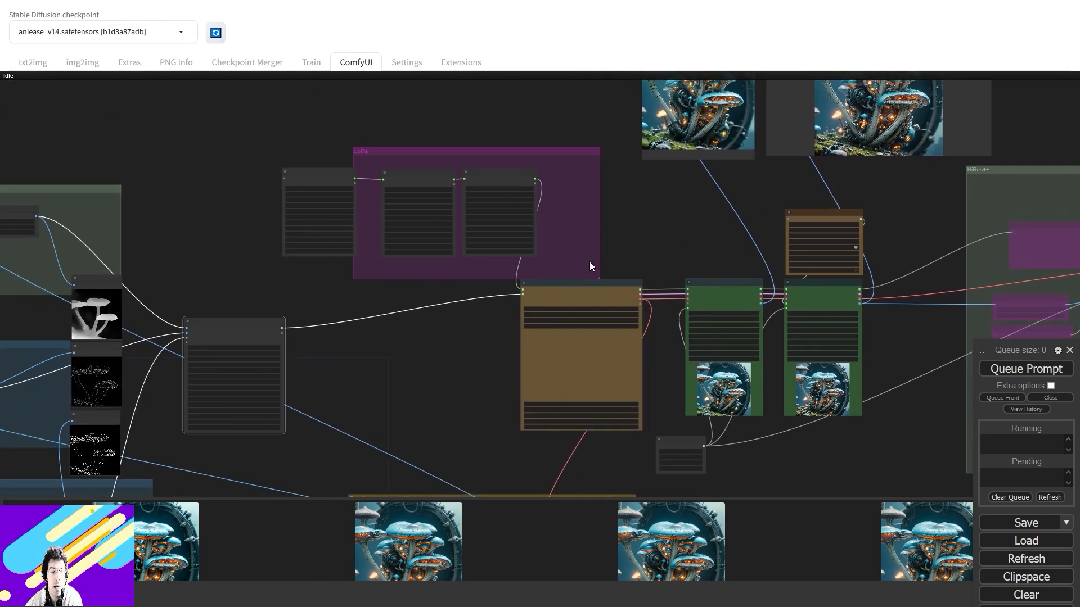
pyautogui.moveTo(221, 261); pyautogui.dragTo(619, 99)
pyautogui.moveTo(865, 382); pyautogui.dragTo(503, 206)
pyautogui.scroll(4, 494, 259)
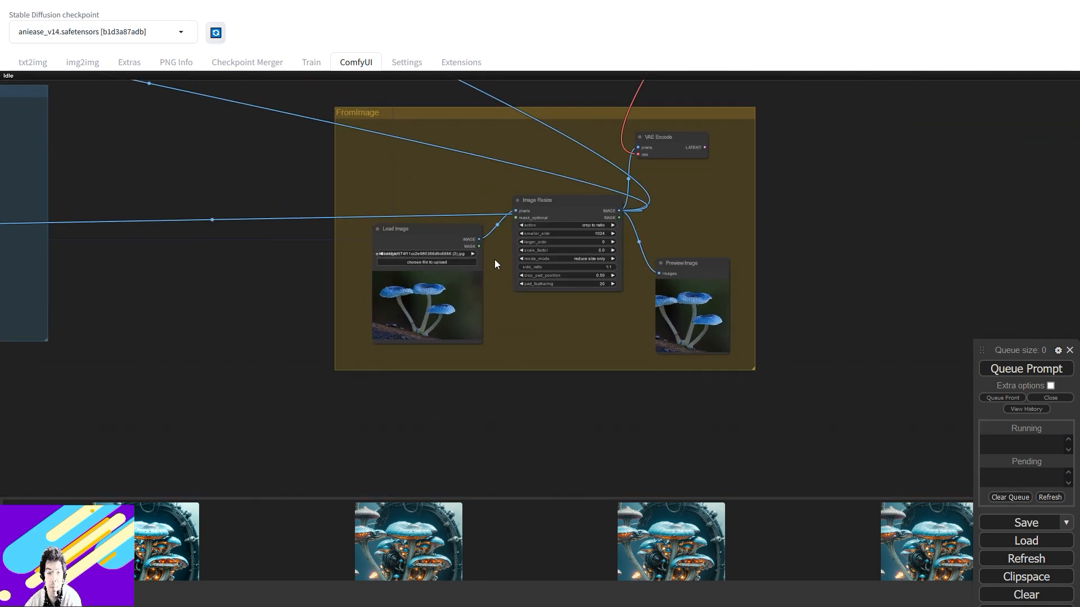
pyautogui.scroll(3, 493, 293)
pyautogui.moveTo(517, 293); pyautogui.dragTo(643, 207)
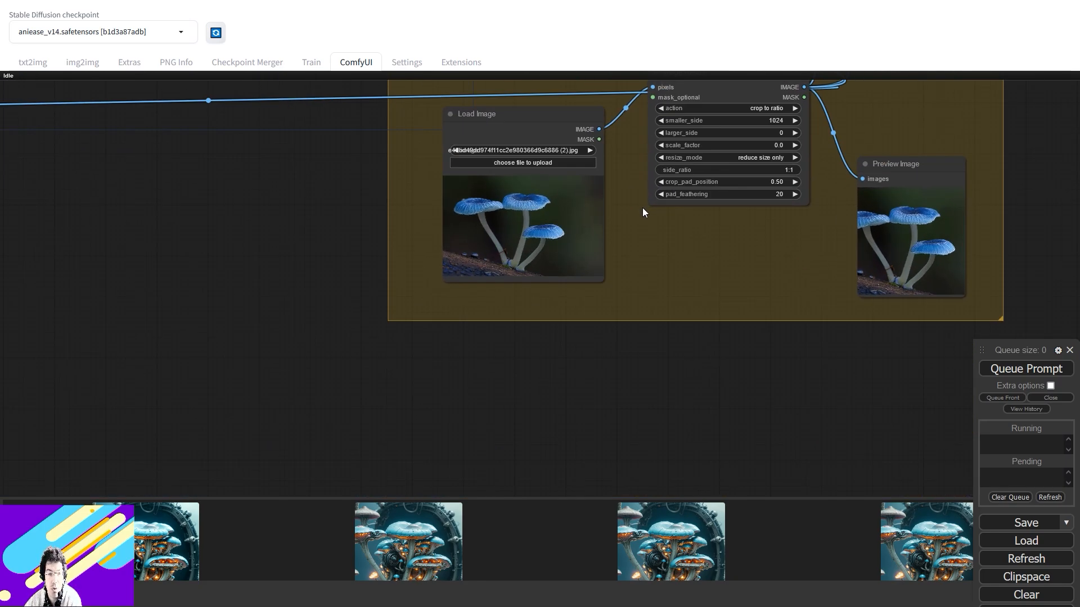
pyautogui.scroll(2, 642, 208)
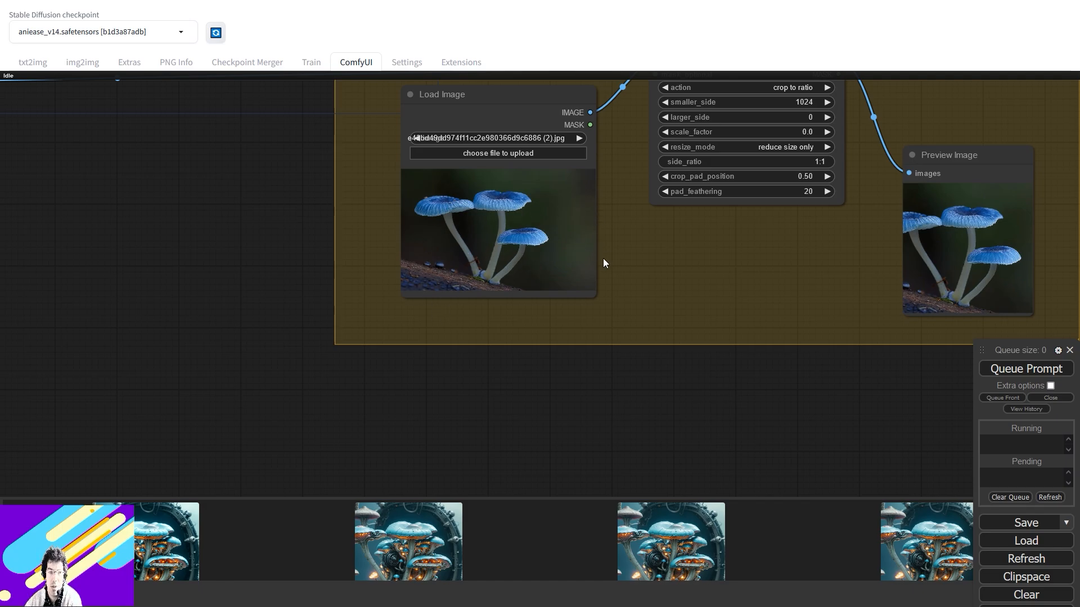
pyautogui.moveTo(628, 157); pyautogui.dragTo(704, 400)
pyautogui.moveTo(501, 227); pyautogui.dragTo(129, 340)
pyautogui.scroll(-9, 535, 291)
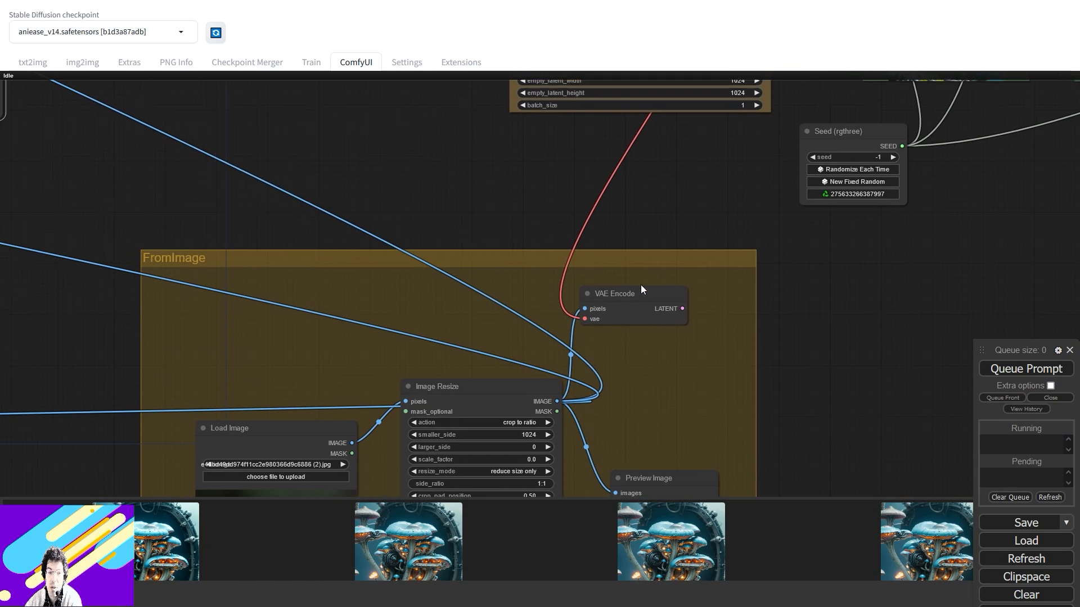
# Step: Survey the graph past the HiRes++ group and examine the final Save Image result up close
pyautogui.scroll(-3, 559, 259)
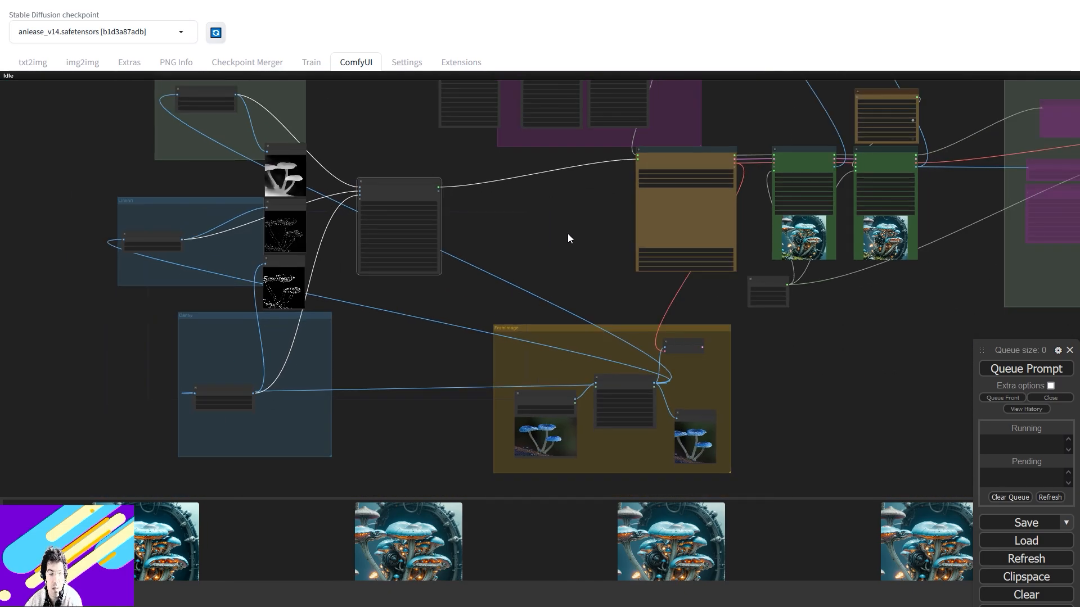
pyautogui.moveTo(569, 229); pyautogui.dragTo(490, 324)
pyautogui.moveTo(701, 203); pyautogui.dragTo(339, 314)
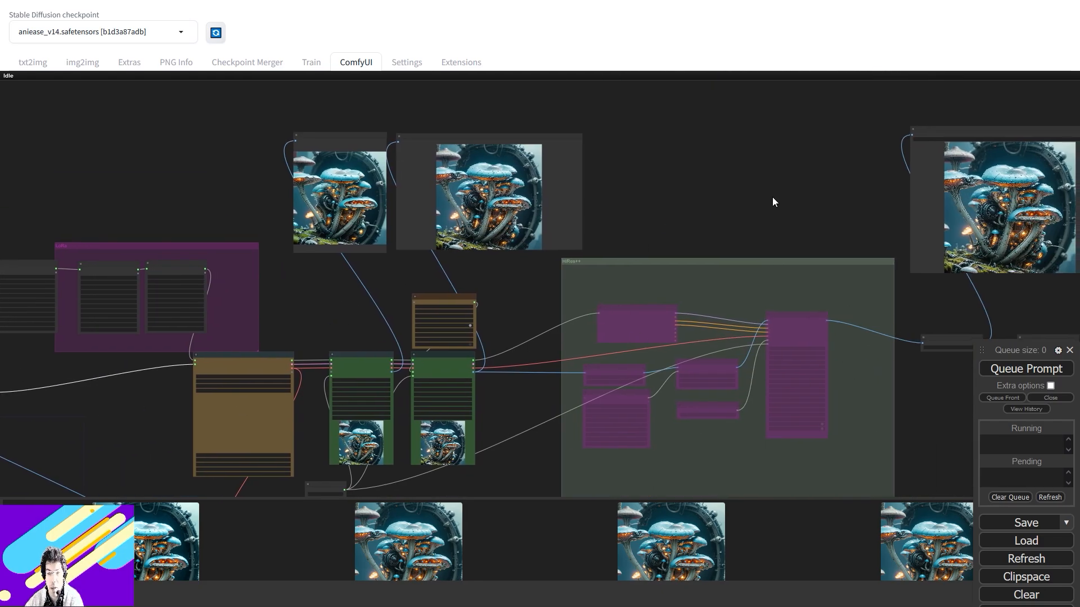
pyautogui.moveTo(915, 252); pyautogui.dragTo(544, 195)
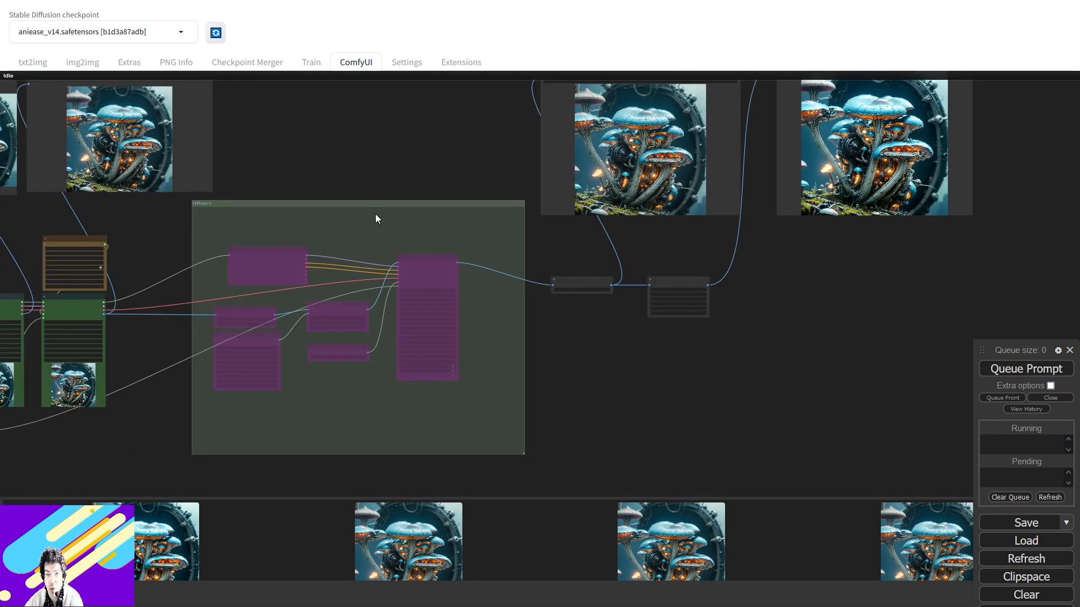
pyautogui.moveTo(753, 287); pyautogui.dragTo(326, 442)
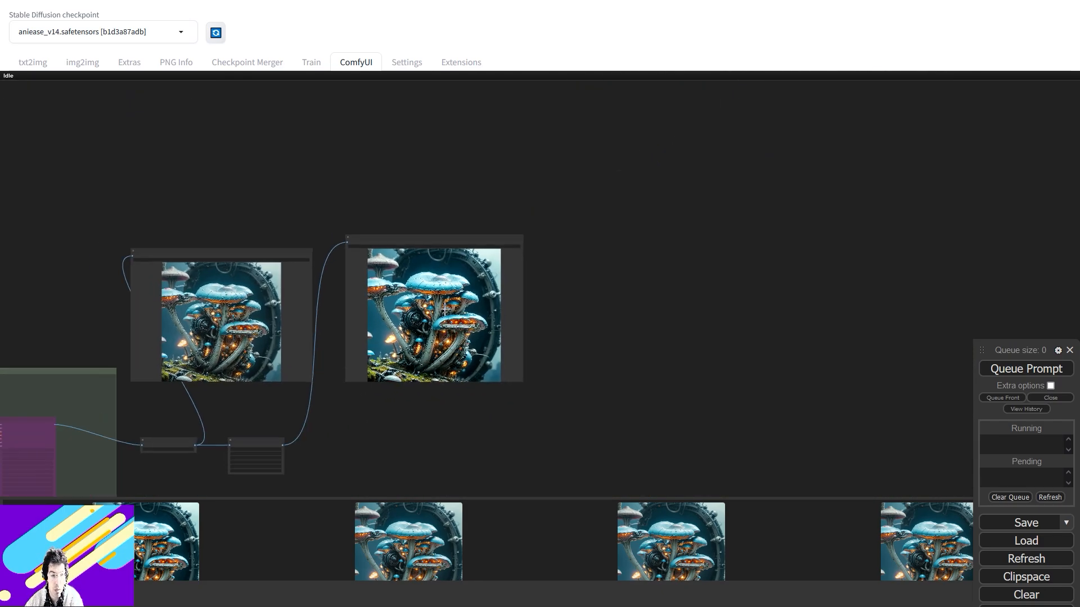
pyautogui.scroll(12, 444, 309)
pyautogui.scroll(-9, 445, 309)
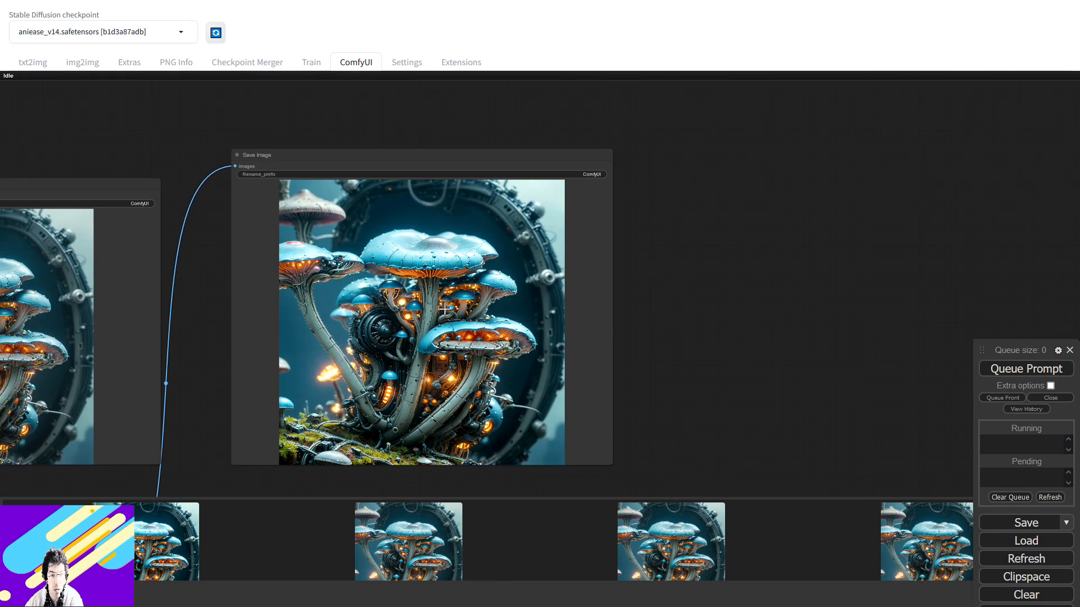
# Step: Move the first Save Image node over the edge of the second one and compare the two saved renders
pyautogui.moveTo(133, 217); pyautogui.dragTo(224, 192)
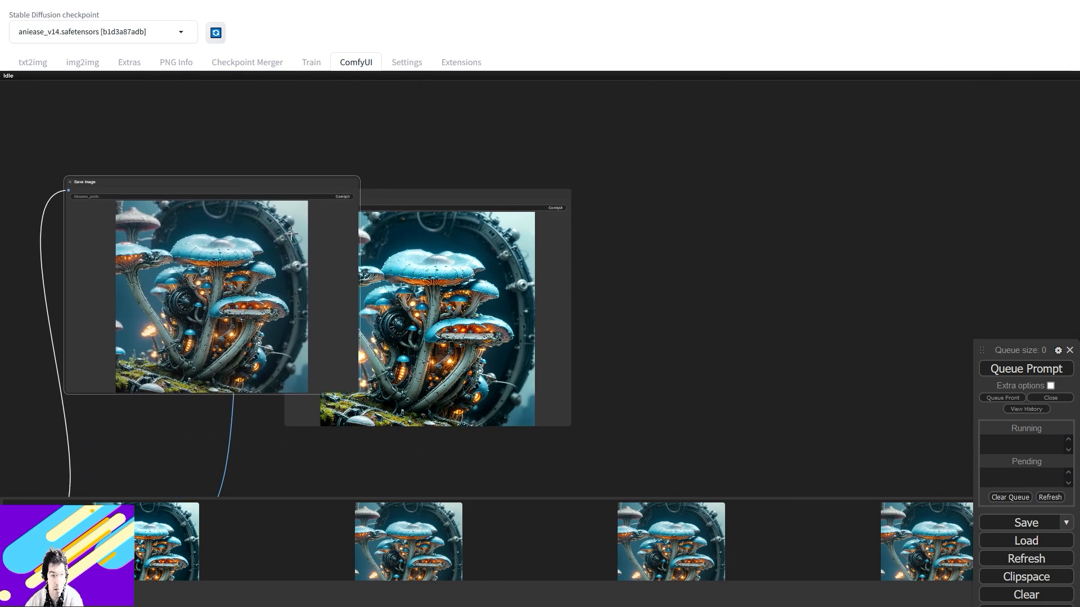
pyautogui.scroll(10, 319, 275)
pyautogui.scroll(-6, 523, 249)
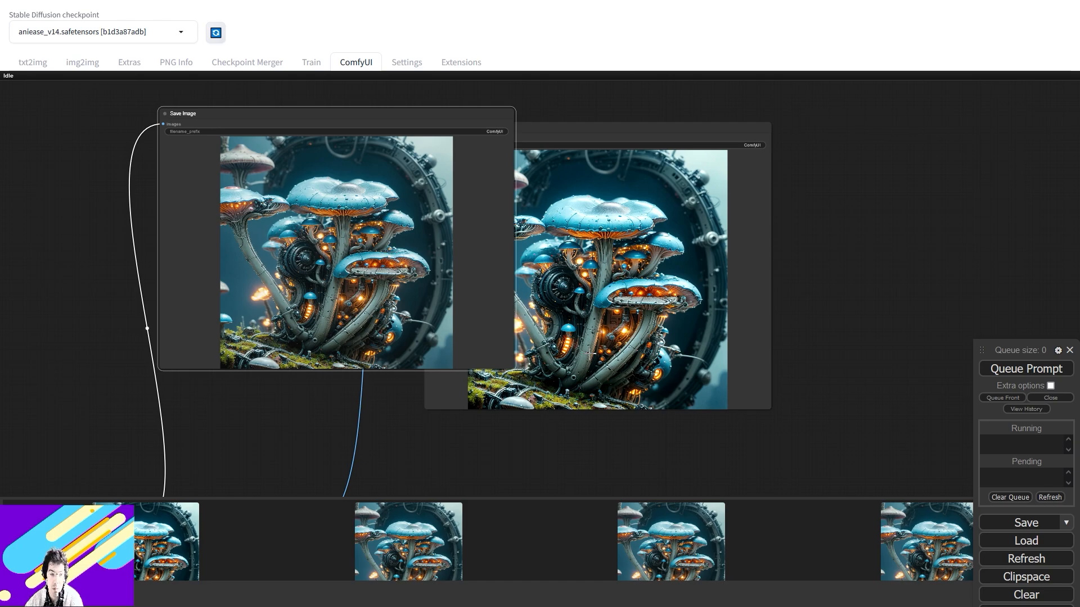
# Step: Review the sharpening and HDR Effects nodes and the HiRes++ group, and follow the graph back to the ControlNet groups
pyautogui.moveTo(343, 450); pyautogui.dragTo(915, 256)
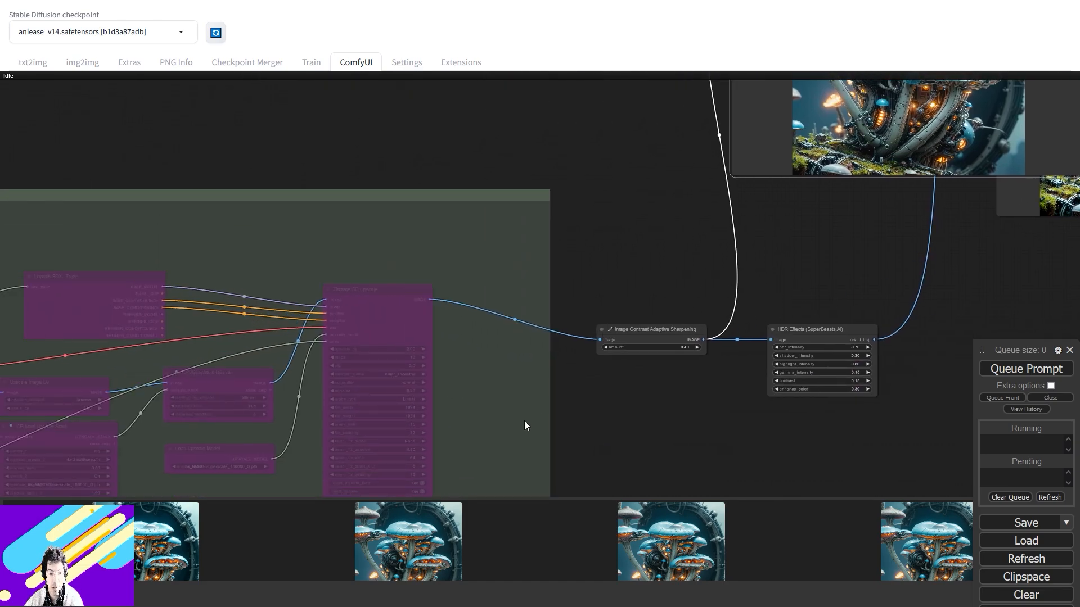
pyautogui.moveTo(549, 294); pyautogui.dragTo(883, 185)
pyautogui.scroll(-7, 836, 249)
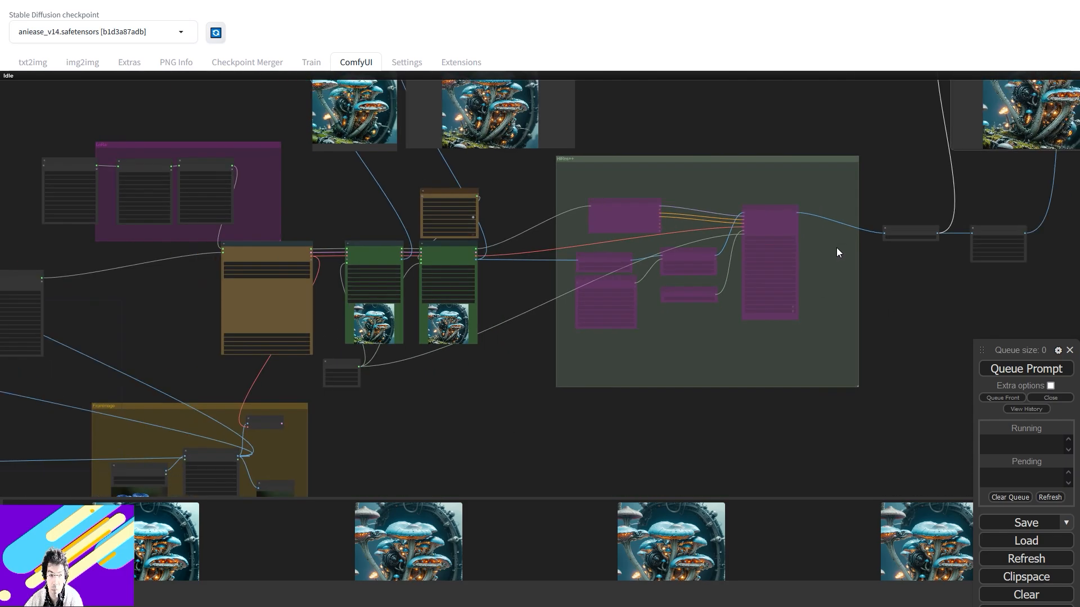
pyautogui.scroll(1, 835, 249)
pyautogui.moveTo(485, 203); pyautogui.dragTo(794, 326)
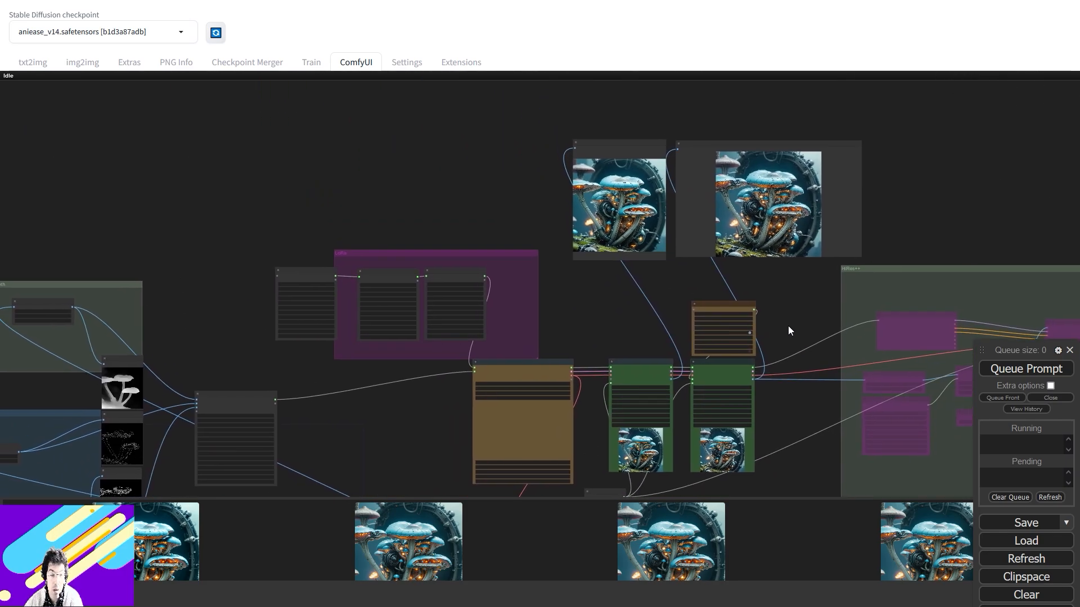
pyautogui.scroll(2, 619, 323)
pyautogui.moveTo(393, 425); pyautogui.dragTo(775, 301)
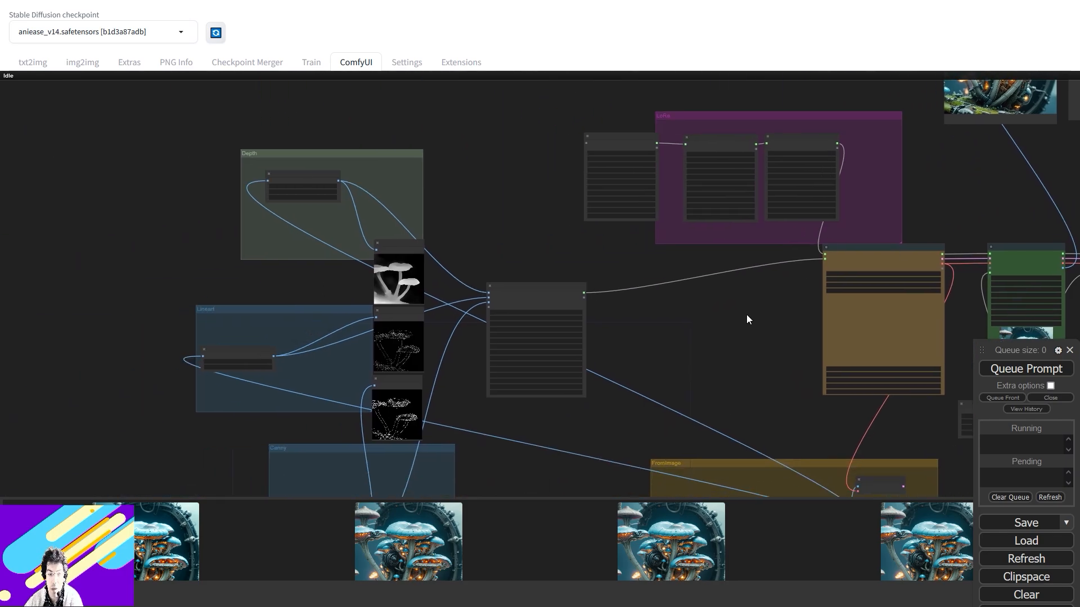
# Step: Examine the Canny and Lineart previews and compare them with the model and strength settings in the CR Multi-ControlNet Stack
pyautogui.moveTo(662, 379); pyautogui.dragTo(710, 247)
pyautogui.moveTo(754, 326); pyautogui.dragTo(667, 17)
pyautogui.scroll(4, 731, 185)
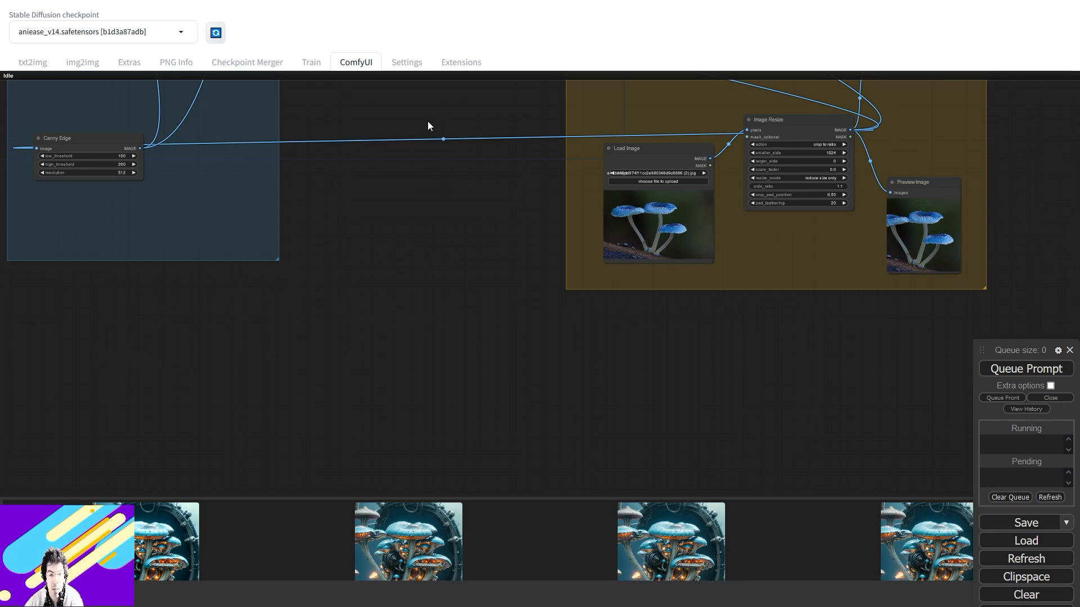
pyautogui.moveTo(498, 178); pyautogui.dragTo(497, 314)
pyautogui.moveTo(334, 143); pyautogui.dragTo(584, 303)
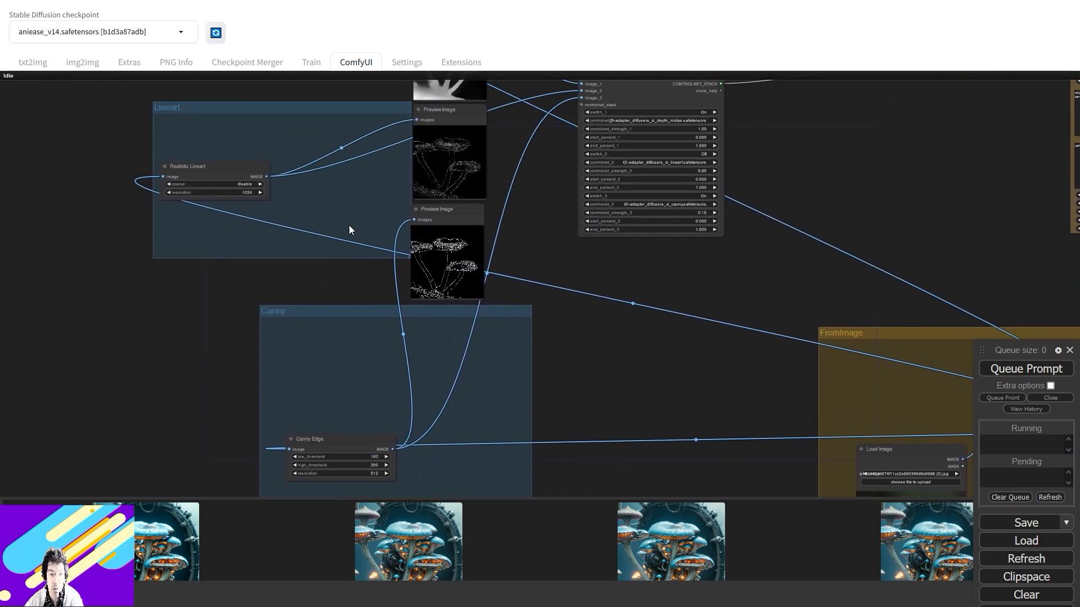
pyautogui.scroll(11, 455, 284)
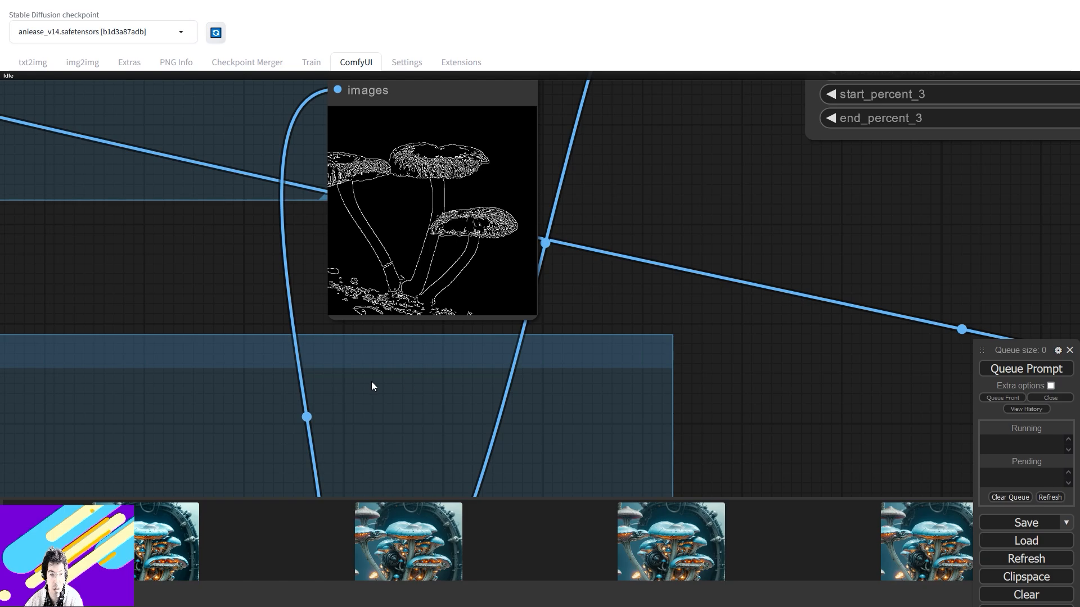
pyautogui.moveTo(584, 211); pyautogui.dragTo(680, 404)
pyautogui.moveTo(717, 312); pyautogui.dragTo(422, 480)
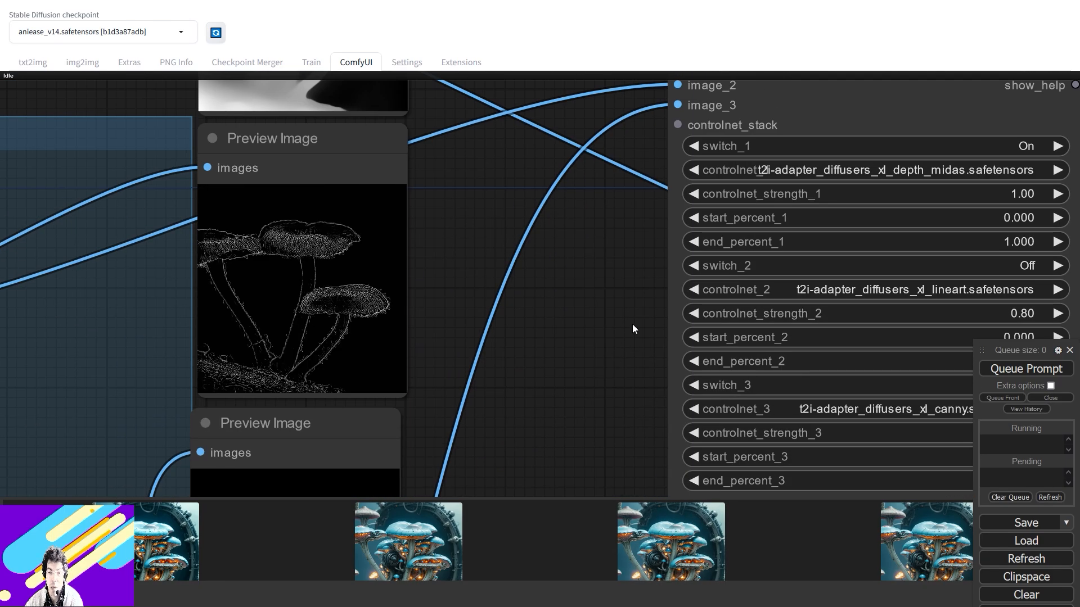
pyautogui.scroll(5, 633, 324)
pyautogui.scroll(-10, 632, 323)
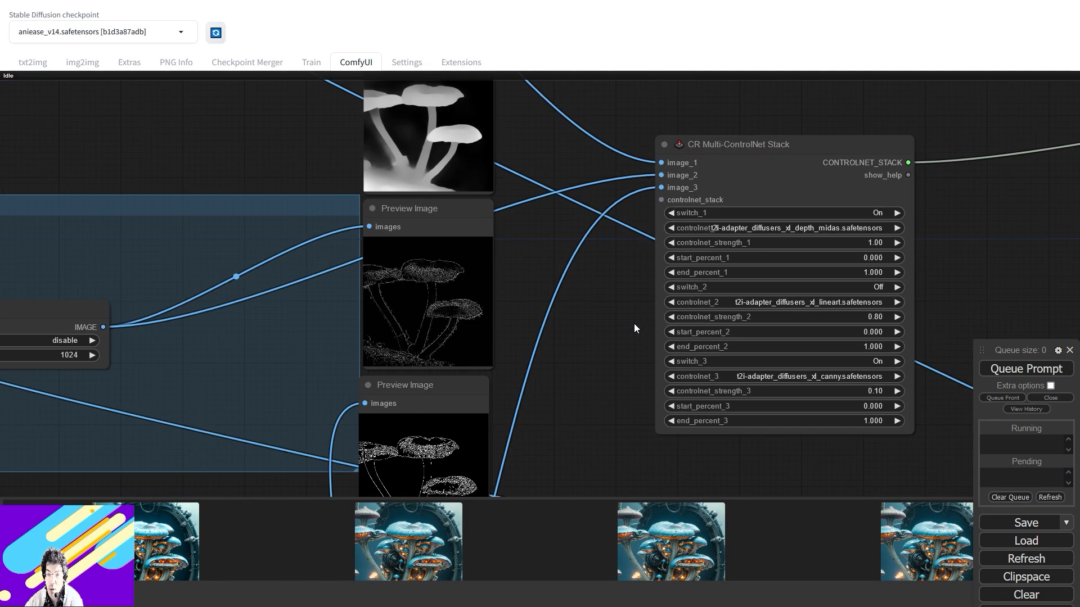
pyautogui.moveTo(969, 257); pyautogui.dragTo(513, 332)
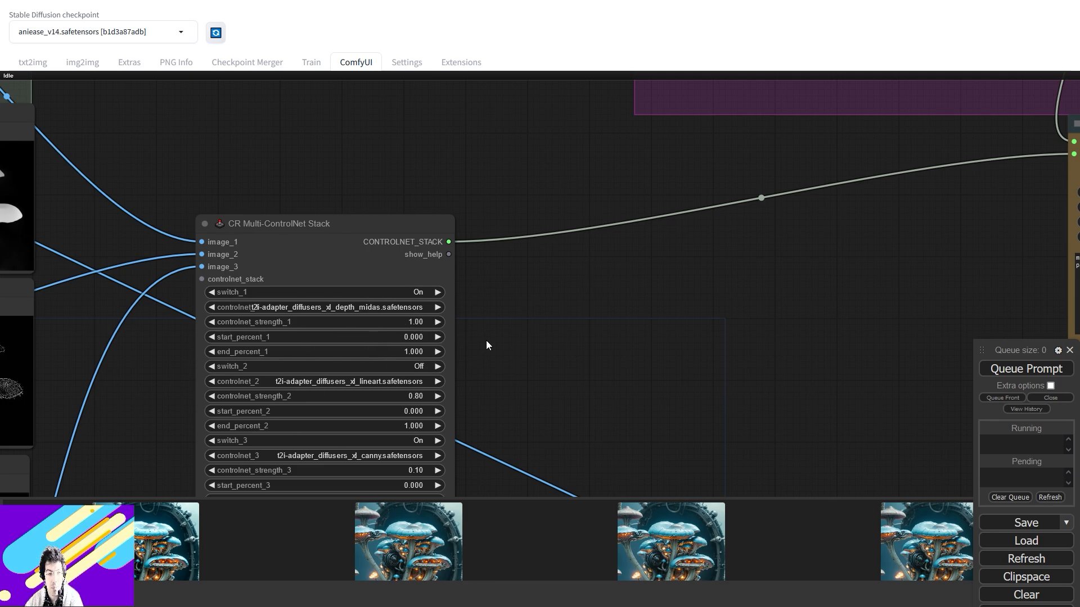
pyautogui.moveTo(785, 401); pyautogui.dragTo(534, 260)
pyautogui.scroll(-5, 547, 275)
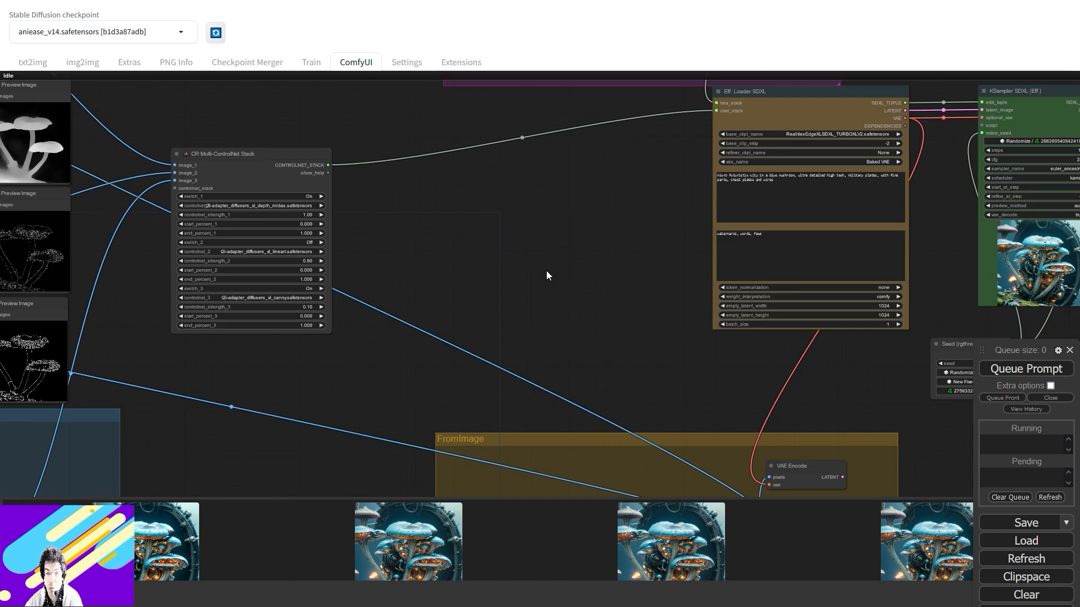
# Step: Inspect the first KSampler preview and the HighRes-Fix preview side by side up close
pyautogui.moveTo(651, 278); pyautogui.dragTo(521, 416)
pyautogui.moveTo(770, 163); pyautogui.dragTo(341, 249)
pyautogui.moveTo(540, 331)
pyautogui.mouseDown()
pyautogui.moveTo(545, 302)
pyautogui.moveTo(543, 332)
pyautogui.moveTo(537, 323)
pyautogui.mouseUp()
pyautogui.scroll(-3, 723, 229)
pyautogui.scroll(4, 682, 362)
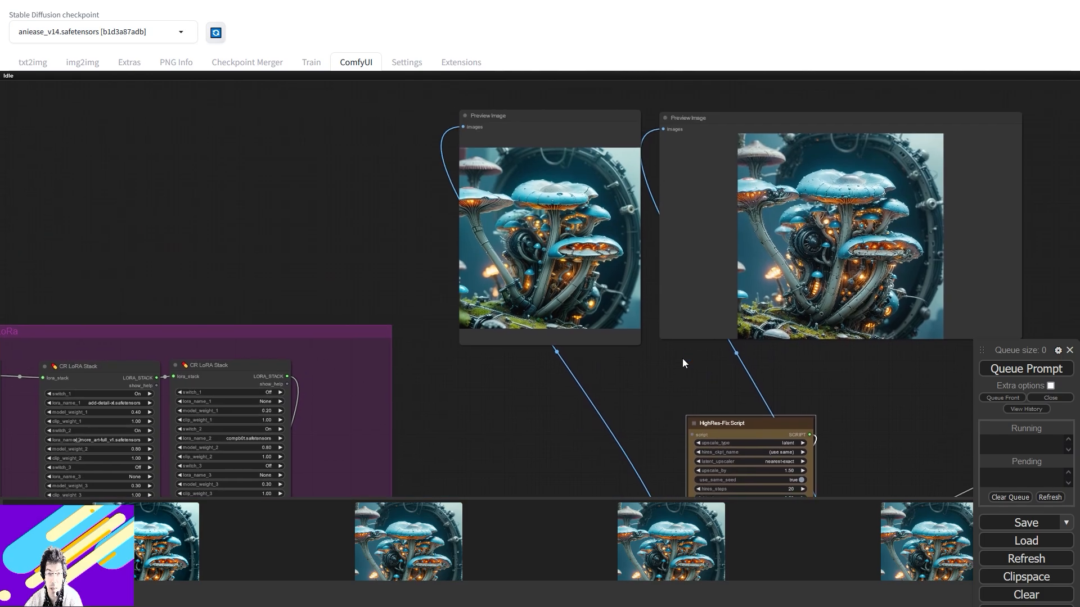
pyautogui.scroll(4, 614, 341)
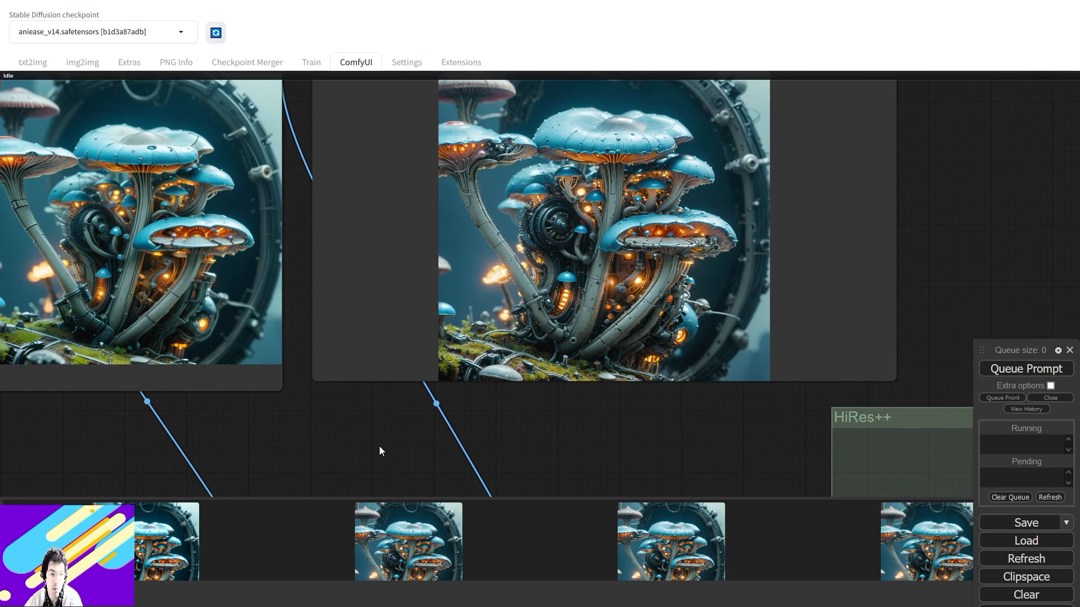
pyautogui.scroll(3, 381, 448)
pyautogui.scroll(-15, 384, 446)
pyautogui.scroll(2, 269, 488)
# Step: Review the ControlNet stack's connections to the FromImage group and view the whole workflow
pyautogui.moveTo(269, 488); pyautogui.dragTo(636, 242)
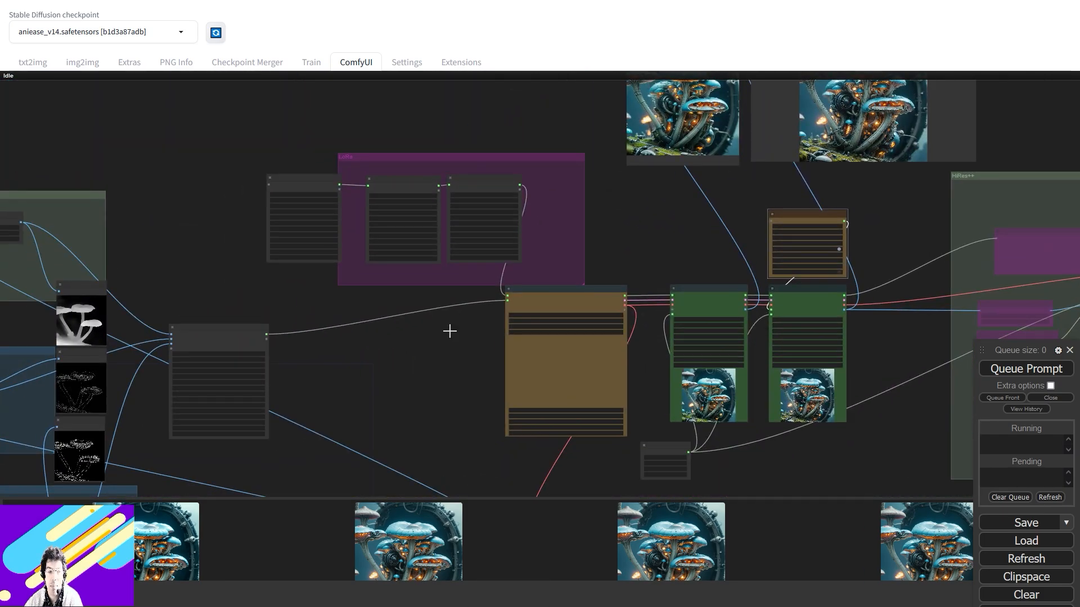
pyautogui.moveTo(302, 375); pyautogui.dragTo(713, 244)
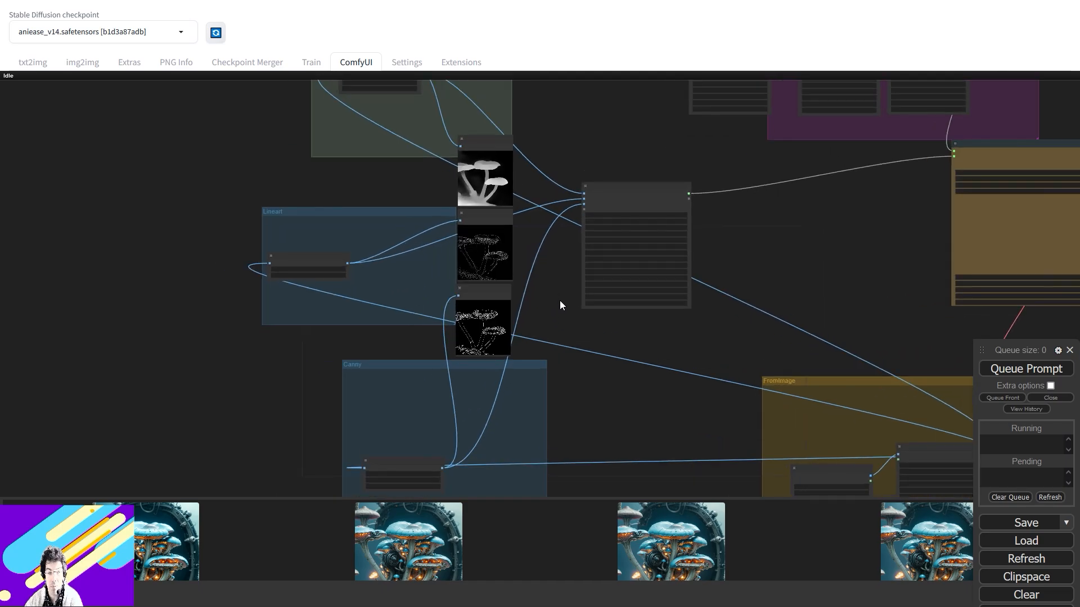
pyautogui.scroll(6, 560, 306)
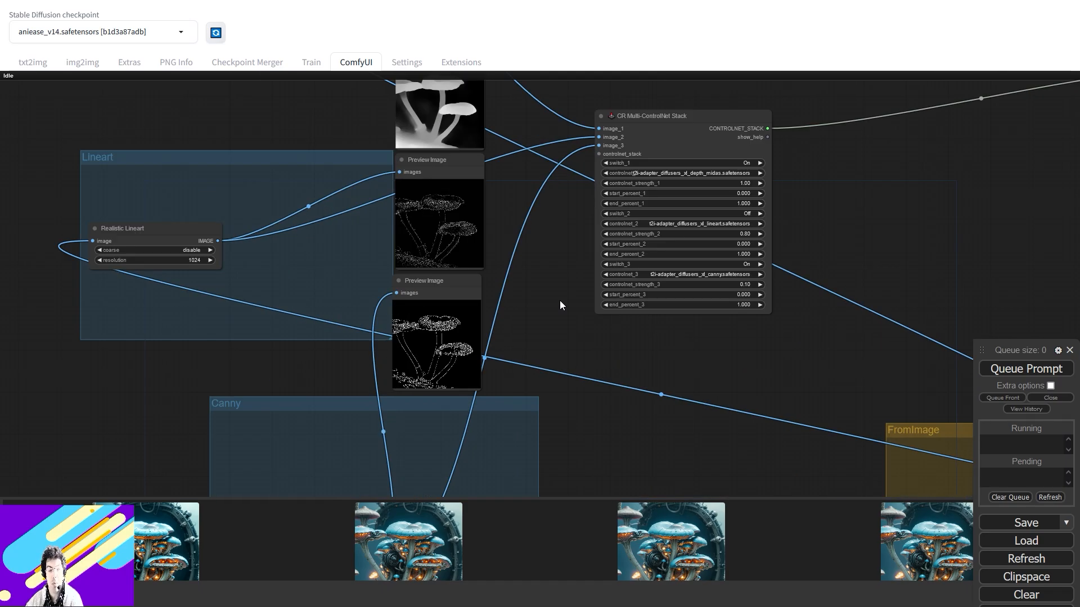
pyautogui.moveTo(930, 285); pyautogui.dragTo(495, 207)
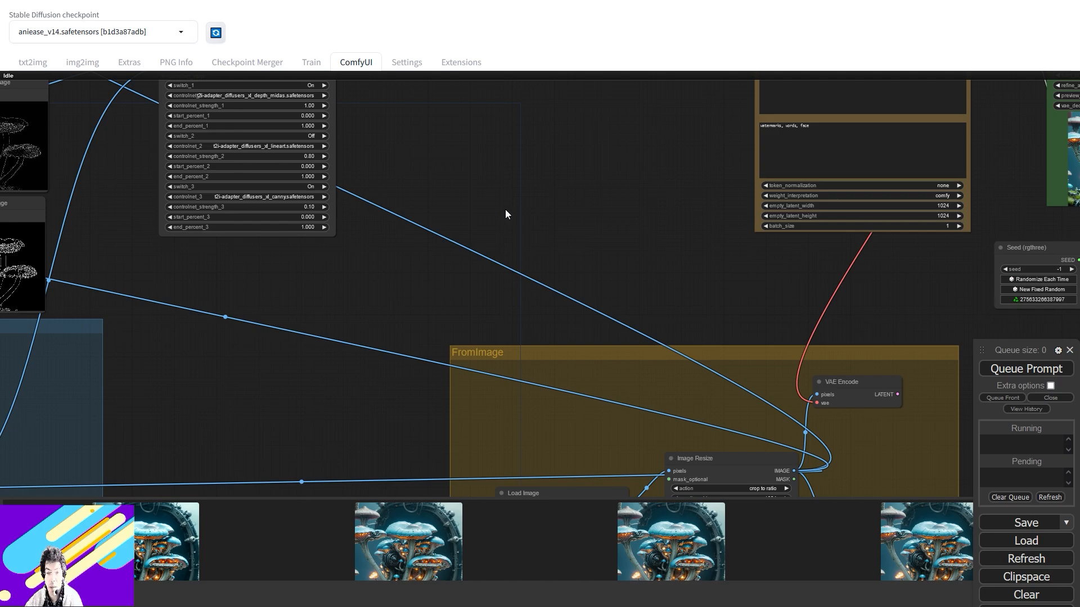
pyautogui.moveTo(636, 284); pyautogui.dragTo(342, 269)
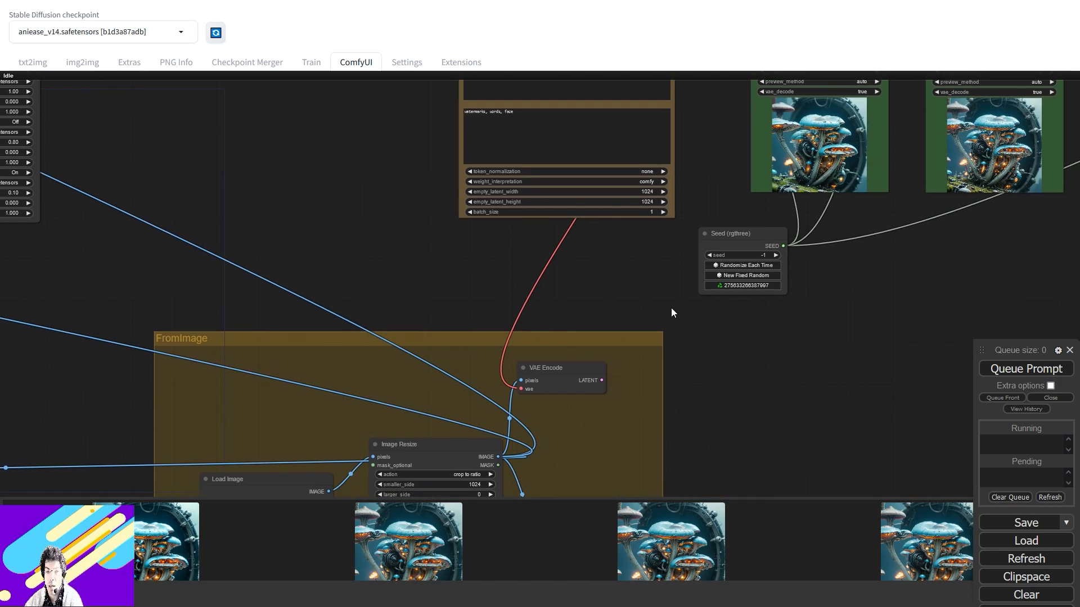
pyautogui.scroll(-6, 619, 372)
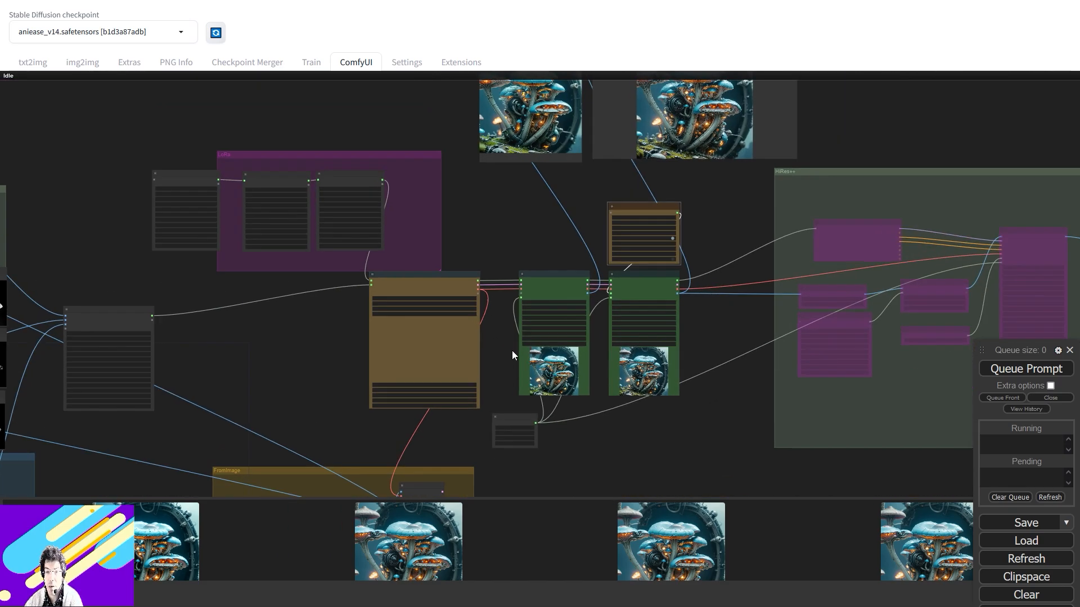
pyautogui.scroll(-4, 512, 353)
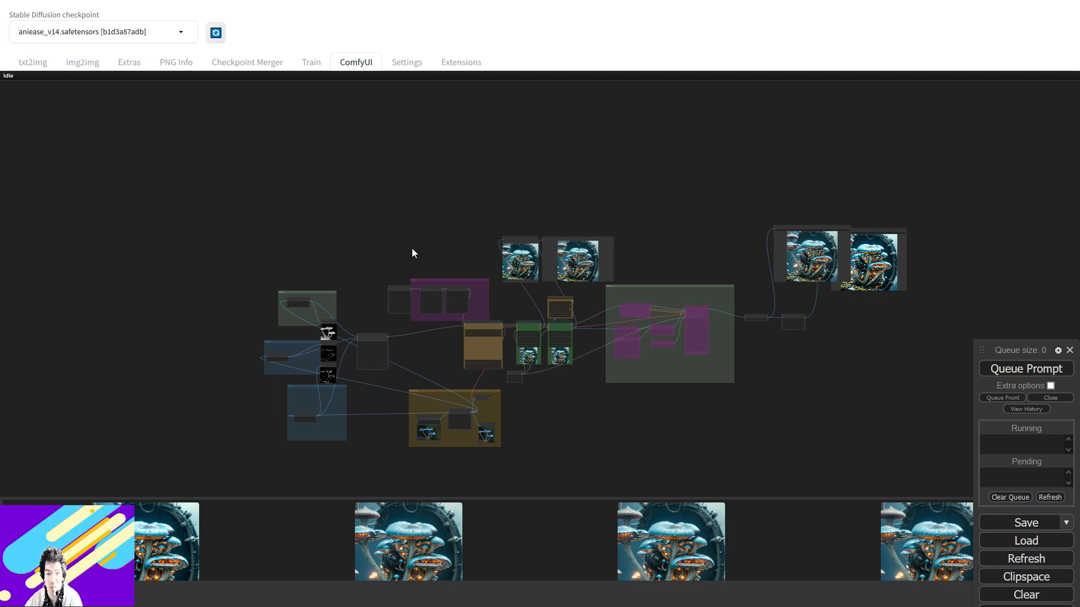
# Step: Look over the Eff. Loader SDXL prompts and the settings of the two KSampler SDXL nodes
pyautogui.scroll(7, 451, 292)
pyautogui.moveTo(534, 298); pyautogui.dragTo(604, 145)
pyautogui.scroll(7, 303, 186)
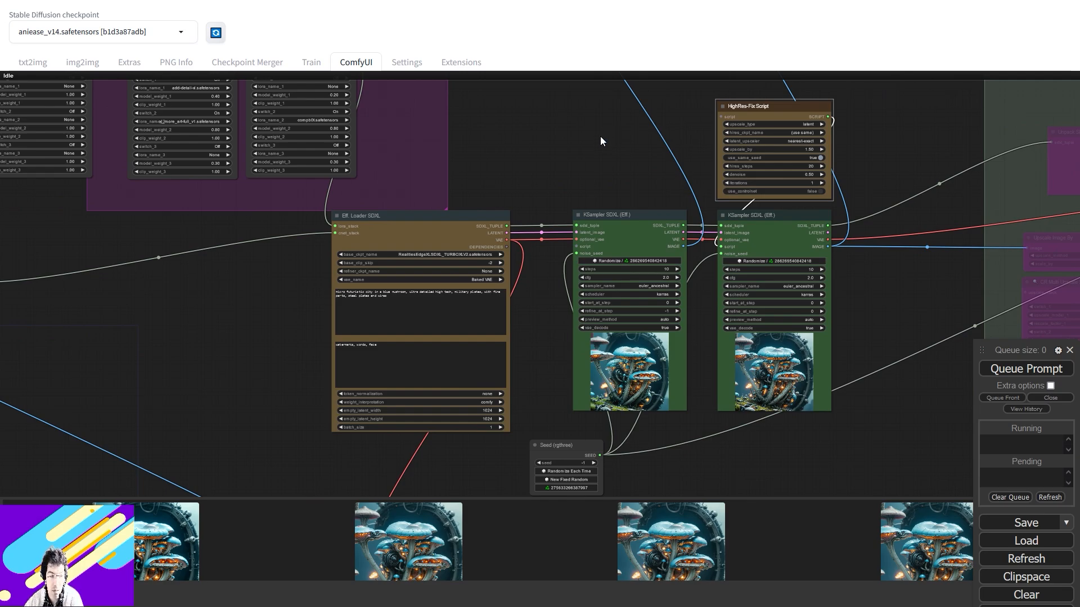
pyautogui.scroll(1, 645, 170)
pyautogui.scroll(-2, 645, 170)
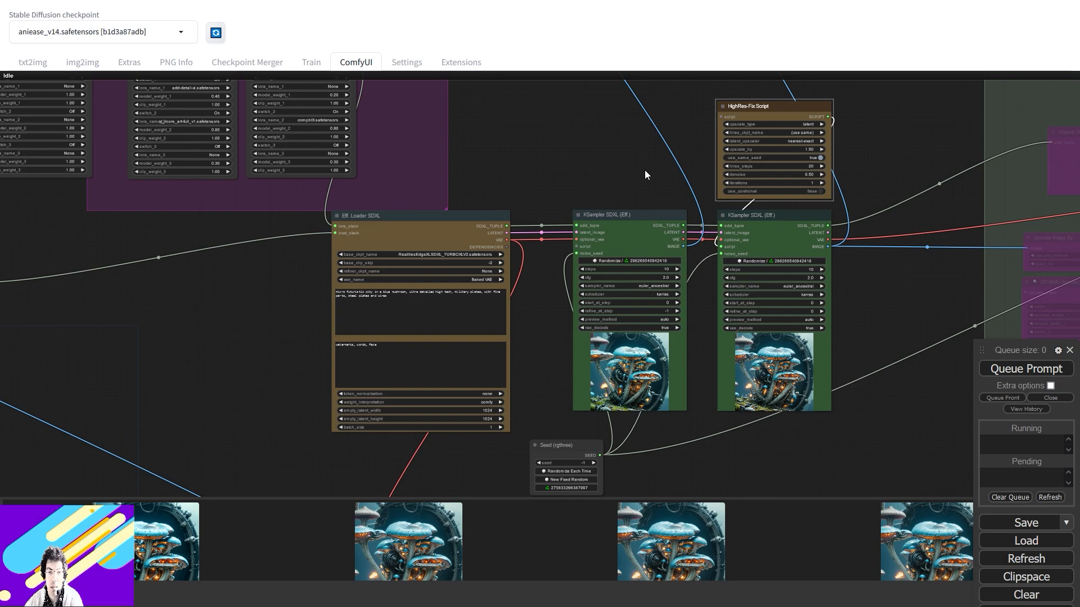
pyautogui.scroll(1, 645, 170)
# Step: Shift the three CR LoRA Stack nodes to sit side by side inside the LoRA group
pyautogui.moveTo(617, 200); pyautogui.dragTo(863, 258)
pyautogui.scroll(-1, 700, 300)
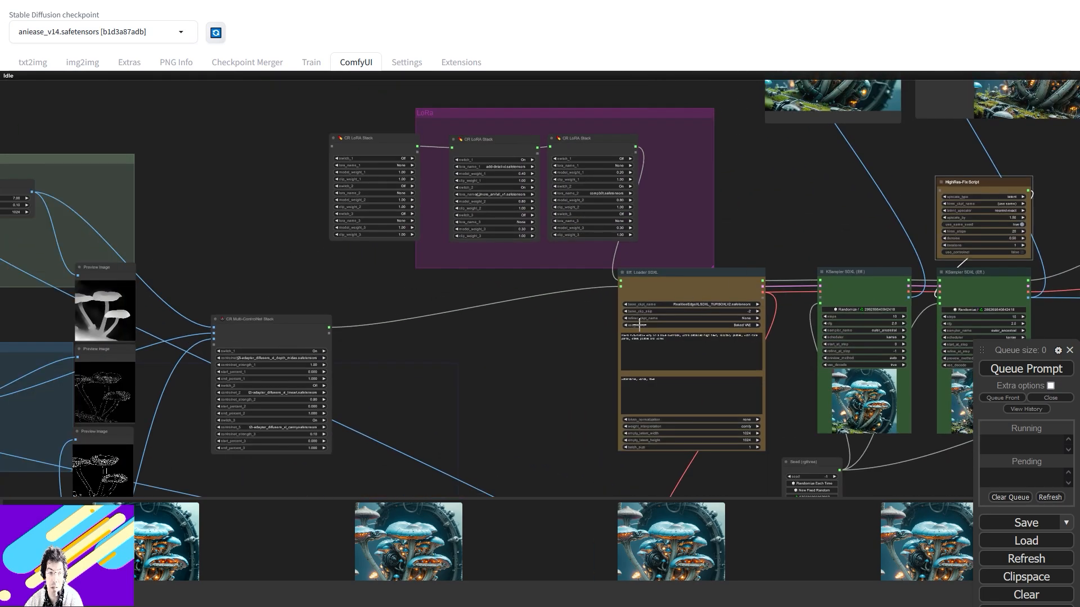
pyautogui.moveTo(349, 297); pyautogui.dragTo(445, 386)
pyautogui.moveTo(693, 237); pyautogui.dragTo(736, 236)
pyautogui.moveTo(602, 238); pyautogui.dragTo(648, 239)
pyautogui.moveTo(484, 234); pyautogui.dragTo(559, 234)
pyautogui.moveTo(343, 329); pyautogui.dragTo(376, 154)
# Step: Survey the complete workflow from the ControlNet groups through the samplers to the saved images
pyautogui.moveTo(884, 352); pyautogui.dragTo(306, 323)
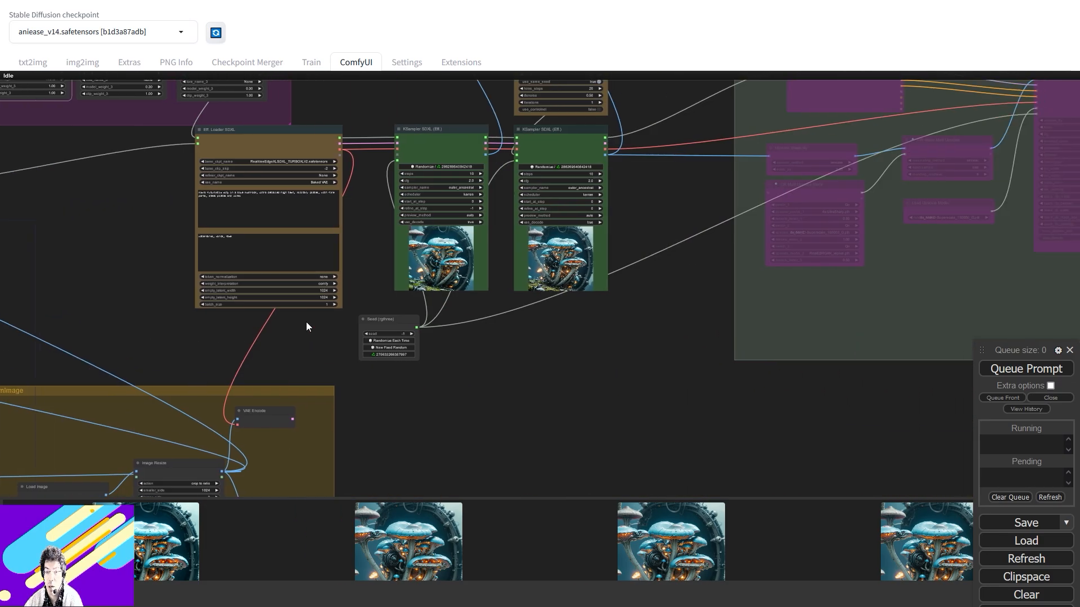
pyautogui.scroll(-4, 783, 320)
pyautogui.scroll(-5, 783, 320)
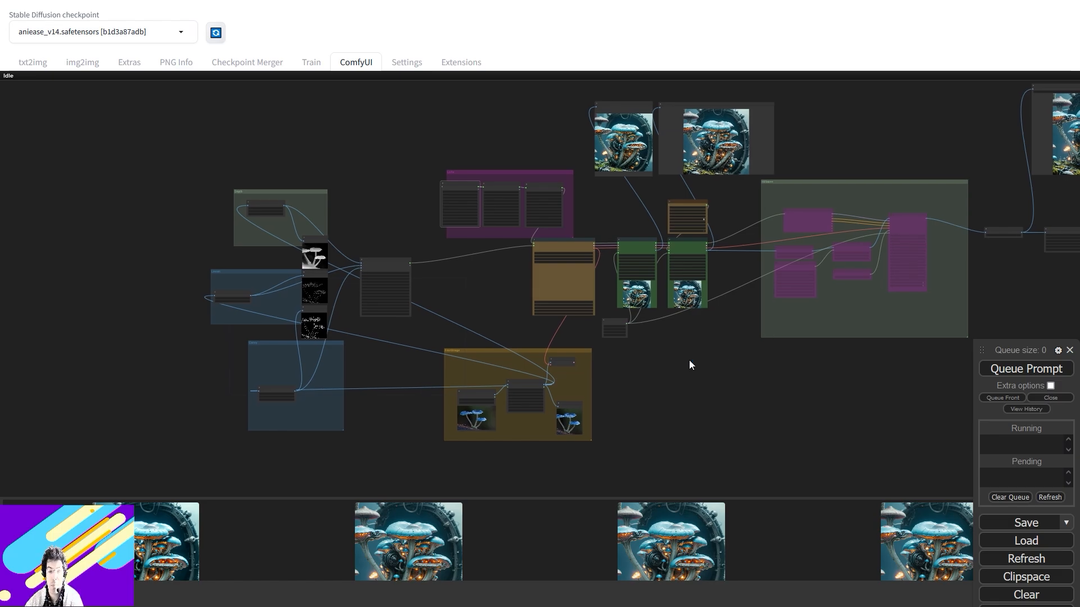
pyautogui.moveTo(689, 364); pyautogui.dragTo(475, 365)
pyautogui.moveTo(846, 323); pyautogui.dragTo(811, 370)
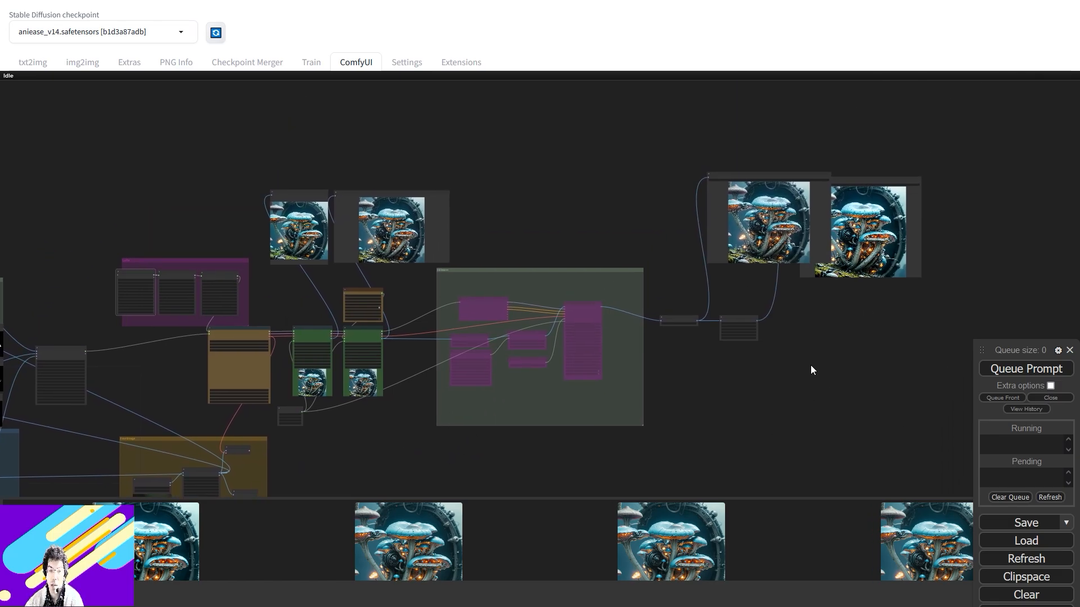
pyautogui.moveTo(498, 235); pyautogui.dragTo(800, 179)
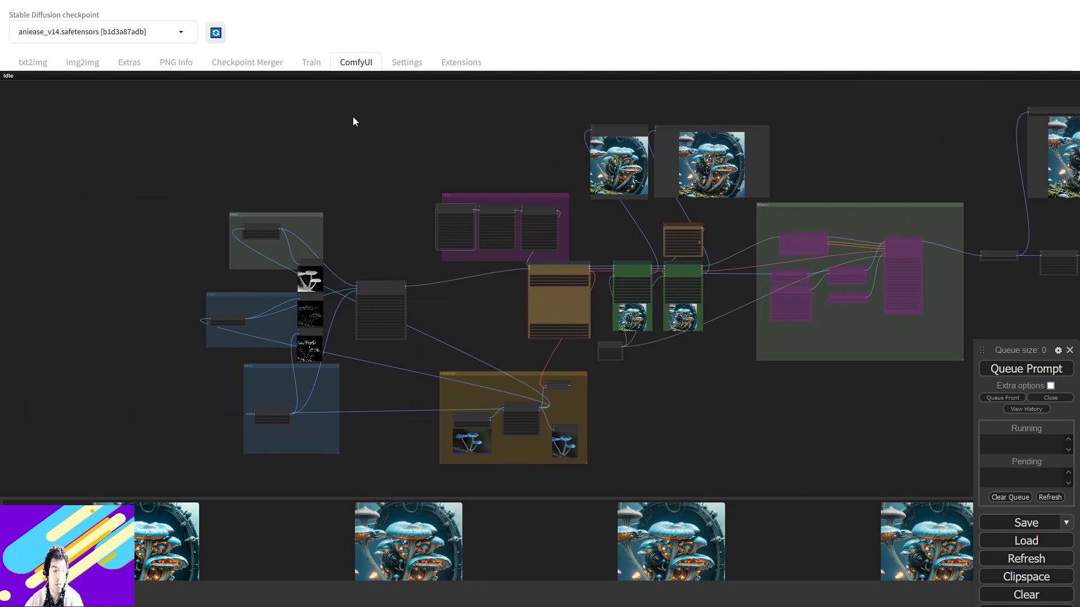